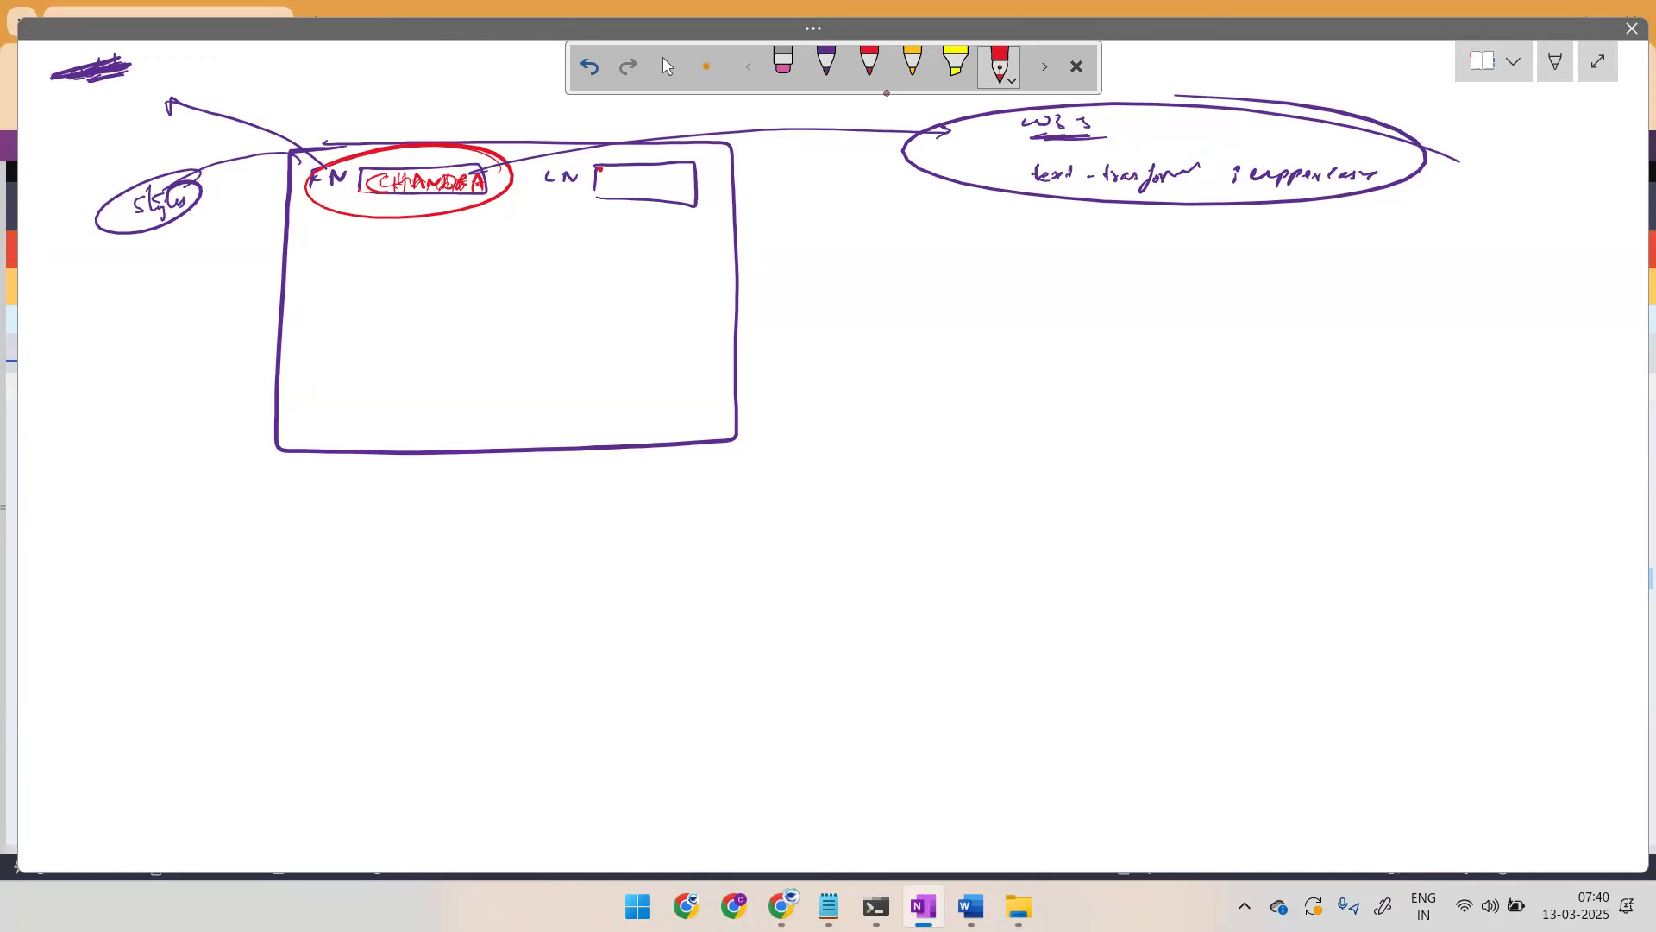
# Step: Draw a red field box beneath the LN box in the form sketch, with an arrow leading toward the style notes
pyautogui.moveTo(609, 167); pyautogui.dragTo(595, 190)
pyautogui.click(870, 63)
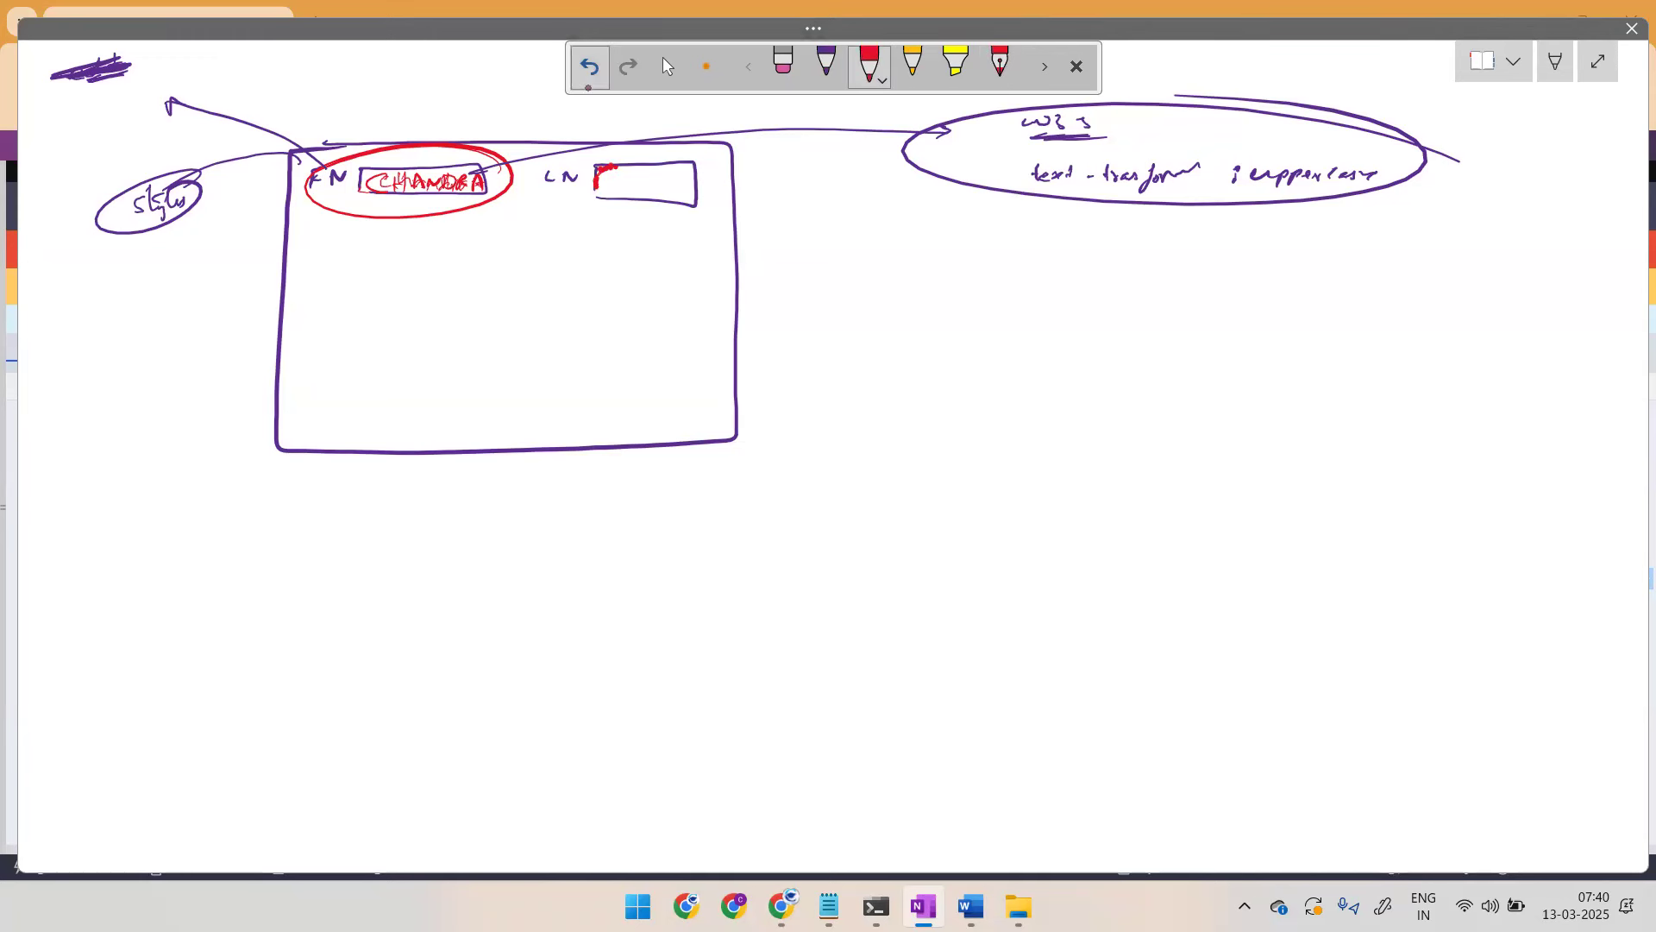
pyautogui.moveTo(610, 226)
pyautogui.mouseDown()
pyautogui.moveTo(698, 225)
pyautogui.moveTo(670, 248)
pyautogui.moveTo(601, 247)
pyautogui.moveTo(599, 232)
pyautogui.moveTo(624, 250)
pyautogui.moveTo(937, 226)
pyautogui.mouseUp()
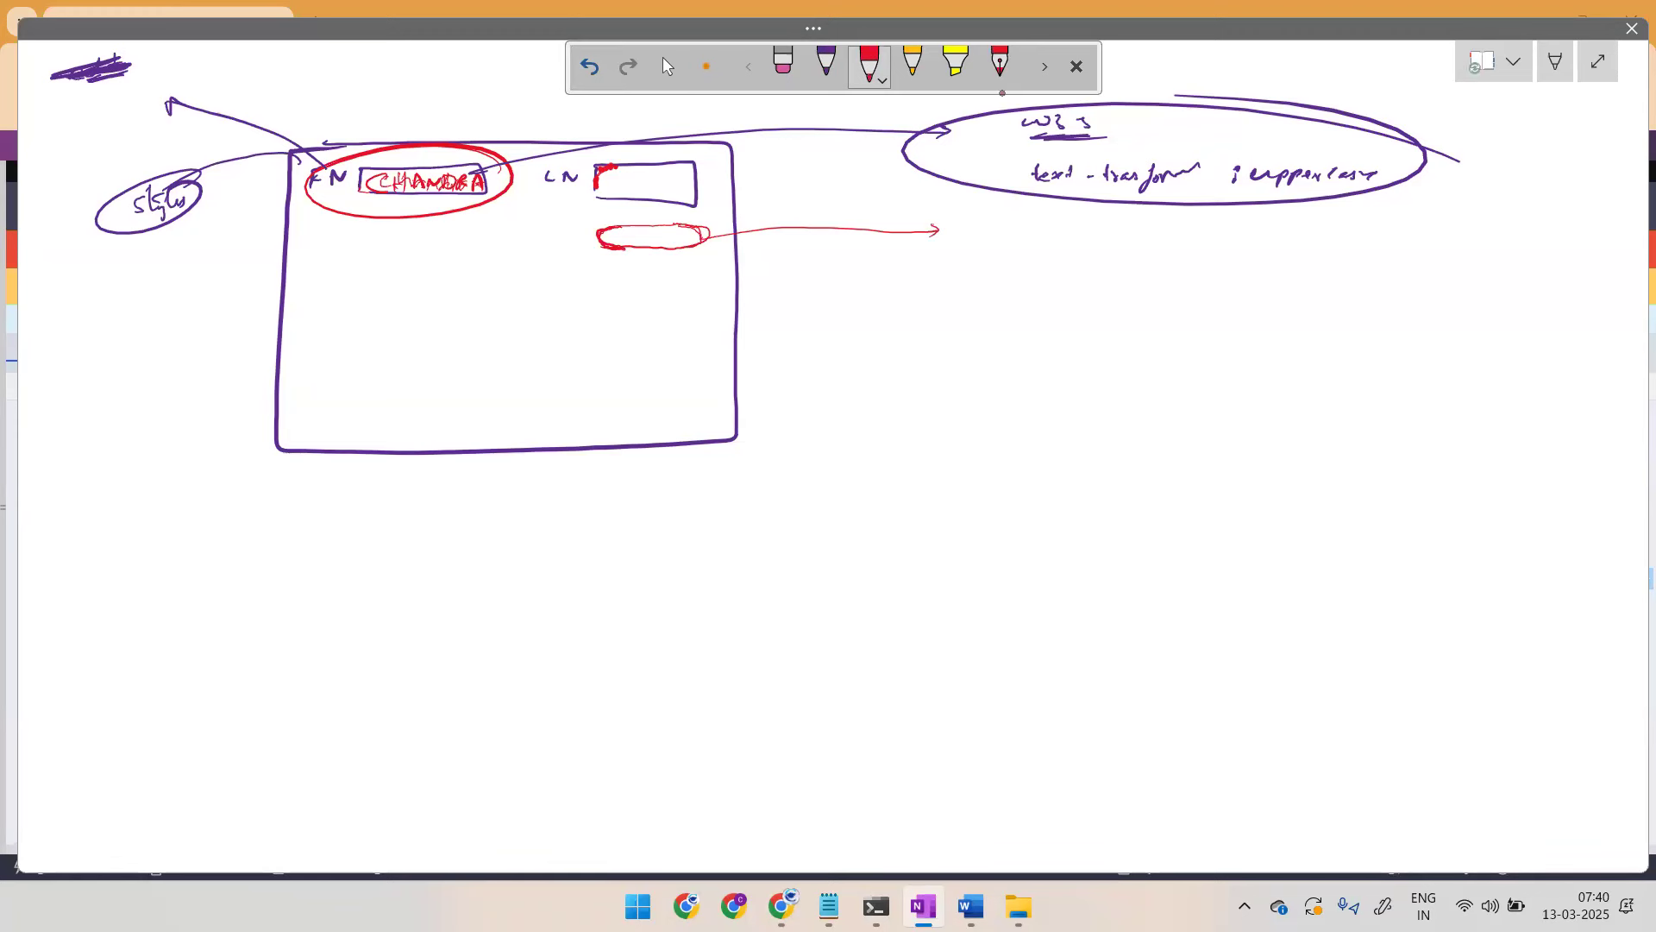
pyautogui.moveTo(843, 229); pyautogui.dragTo(959, 229)
# Step: Mark the uppercase value in red and write "BK = Green" beneath the text-transform note
pyautogui.moveTo(1249, 186)
pyautogui.mouseDown()
pyautogui.moveTo(1289, 168)
pyautogui.moveTo(1279, 181)
pyautogui.mouseUp()
pyautogui.moveTo(1068, 229); pyautogui.dragTo(1072, 246)
pyautogui.moveTo(1098, 230); pyautogui.dragTo(1119, 242)
pyautogui.moveTo(1174, 232); pyautogui.dragTo(1187, 238)
pyautogui.moveTo(1216, 226); pyautogui.dragTo(1288, 235)
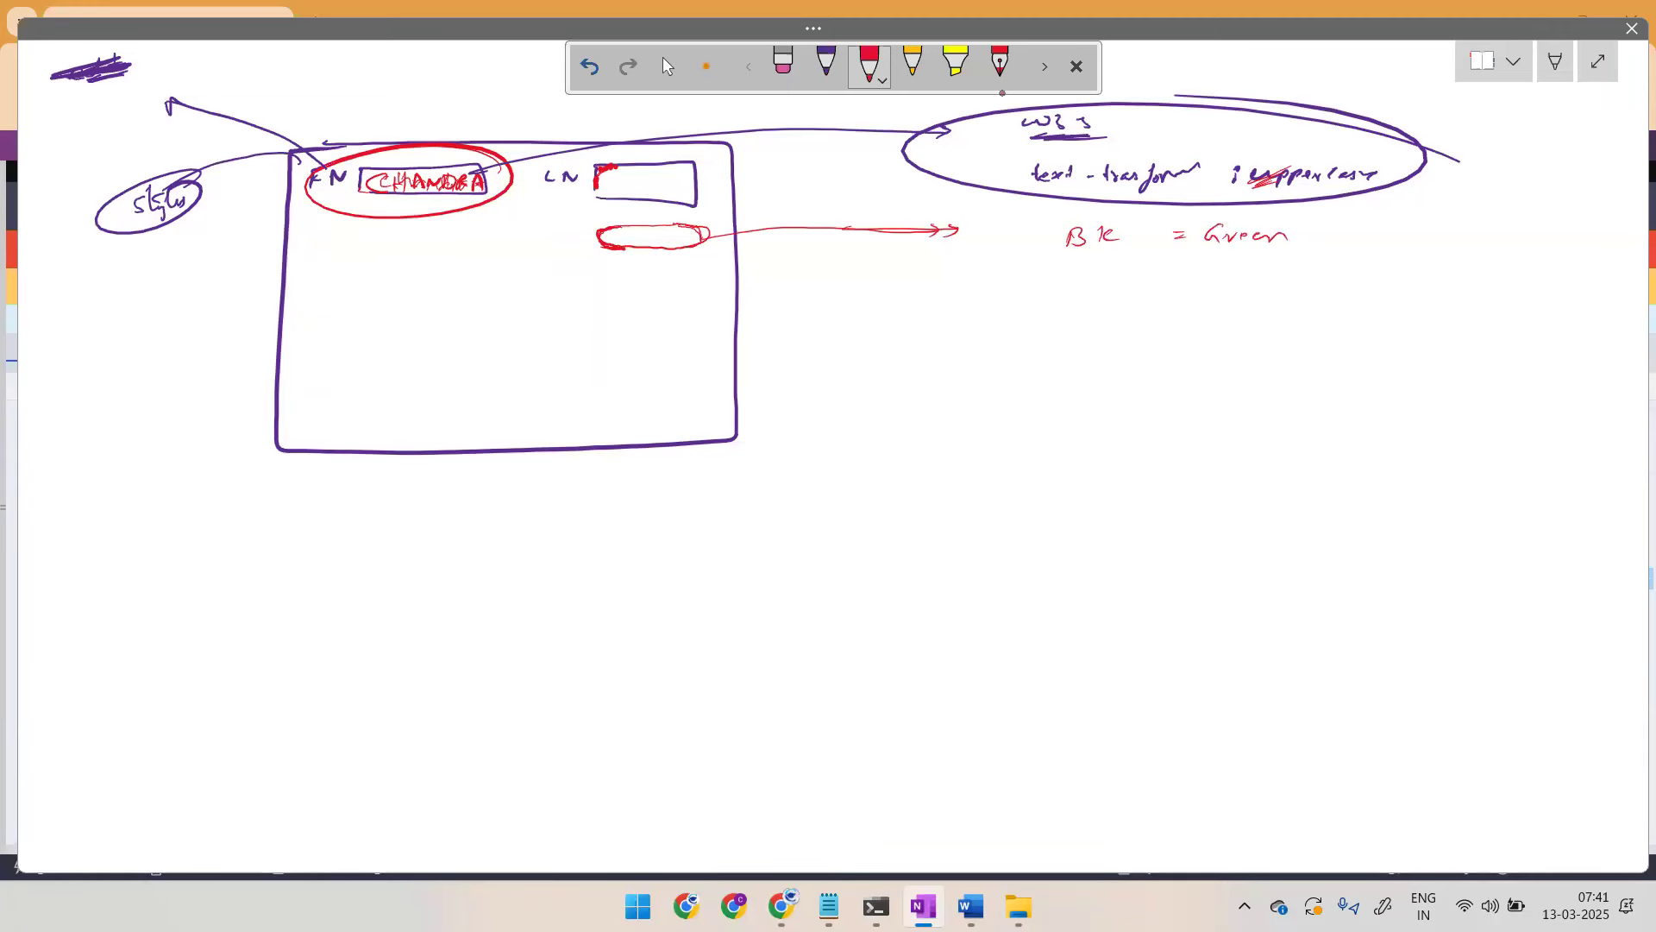
# Step: Write a font note of 25px and Blue beneath the green background note, circling 25px
pyautogui.moveTo(1092, 271)
pyautogui.mouseDown()
pyautogui.moveTo(1119, 260)
pyautogui.moveTo(1127, 287)
pyautogui.moveTo(1175, 269)
pyautogui.mouseUp()
pyautogui.moveTo(1167, 278); pyautogui.dragTo(1222, 282)
pyautogui.moveTo(1234, 269)
pyautogui.mouseDown()
pyautogui.moveTo(1226, 282)
pyautogui.moveTo(1251, 274)
pyautogui.mouseUp()
pyautogui.moveTo(1262, 267); pyautogui.dragTo(1373, 284)
pyautogui.moveTo(1371, 270)
pyautogui.mouseDown()
pyautogui.moveTo(1373, 283)
pyautogui.moveTo(1435, 278)
pyautogui.mouseUp()
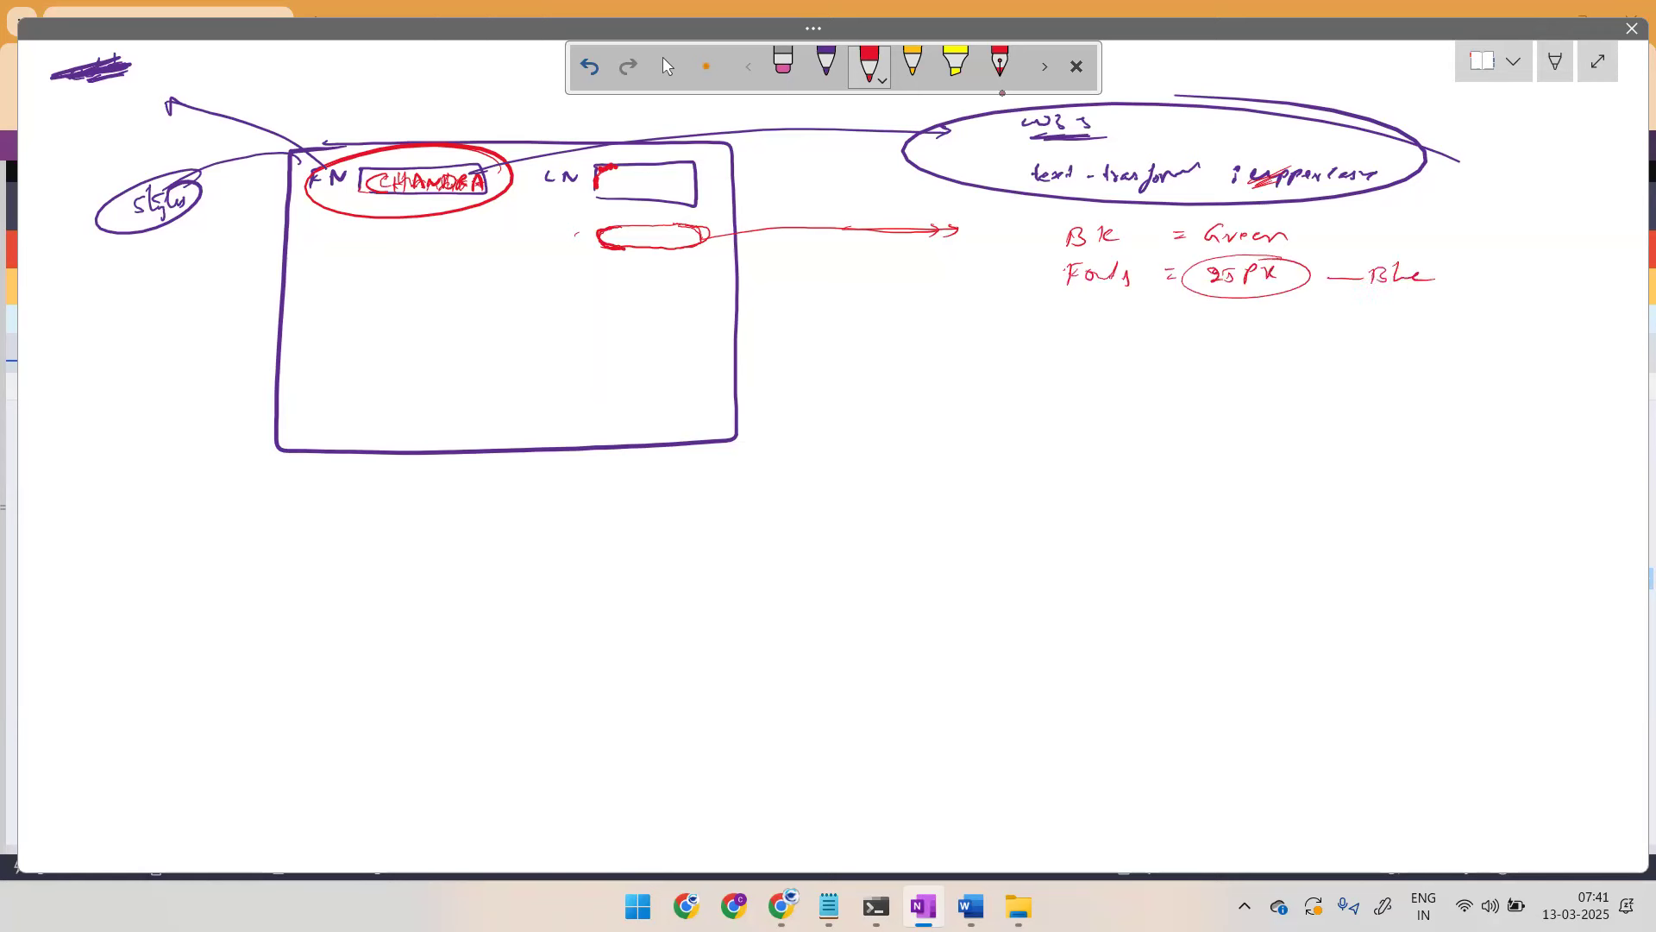
# Step: Write a border-radius note of 5px below the font note and circle the whole group of style notes in red
pyautogui.moveTo(1057, 312)
pyautogui.mouseDown()
pyautogui.moveTo(1057, 332)
pyautogui.moveTo(1089, 318)
pyautogui.mouseUp()
pyautogui.moveTo(1109, 327)
pyautogui.mouseDown()
pyautogui.moveTo(1179, 312)
pyautogui.moveTo(1186, 326)
pyautogui.mouseUp()
pyautogui.moveTo(1204, 326)
pyautogui.mouseDown()
pyautogui.moveTo(1235, 338)
pyautogui.moveTo(1246, 321)
pyautogui.mouseUp()
pyautogui.moveTo(1264, 323)
pyautogui.mouseDown()
pyautogui.moveTo(1265, 338)
pyautogui.moveTo(1275, 327)
pyautogui.mouseUp()
pyautogui.moveTo(1278, 324); pyautogui.dragTo(1289, 334)
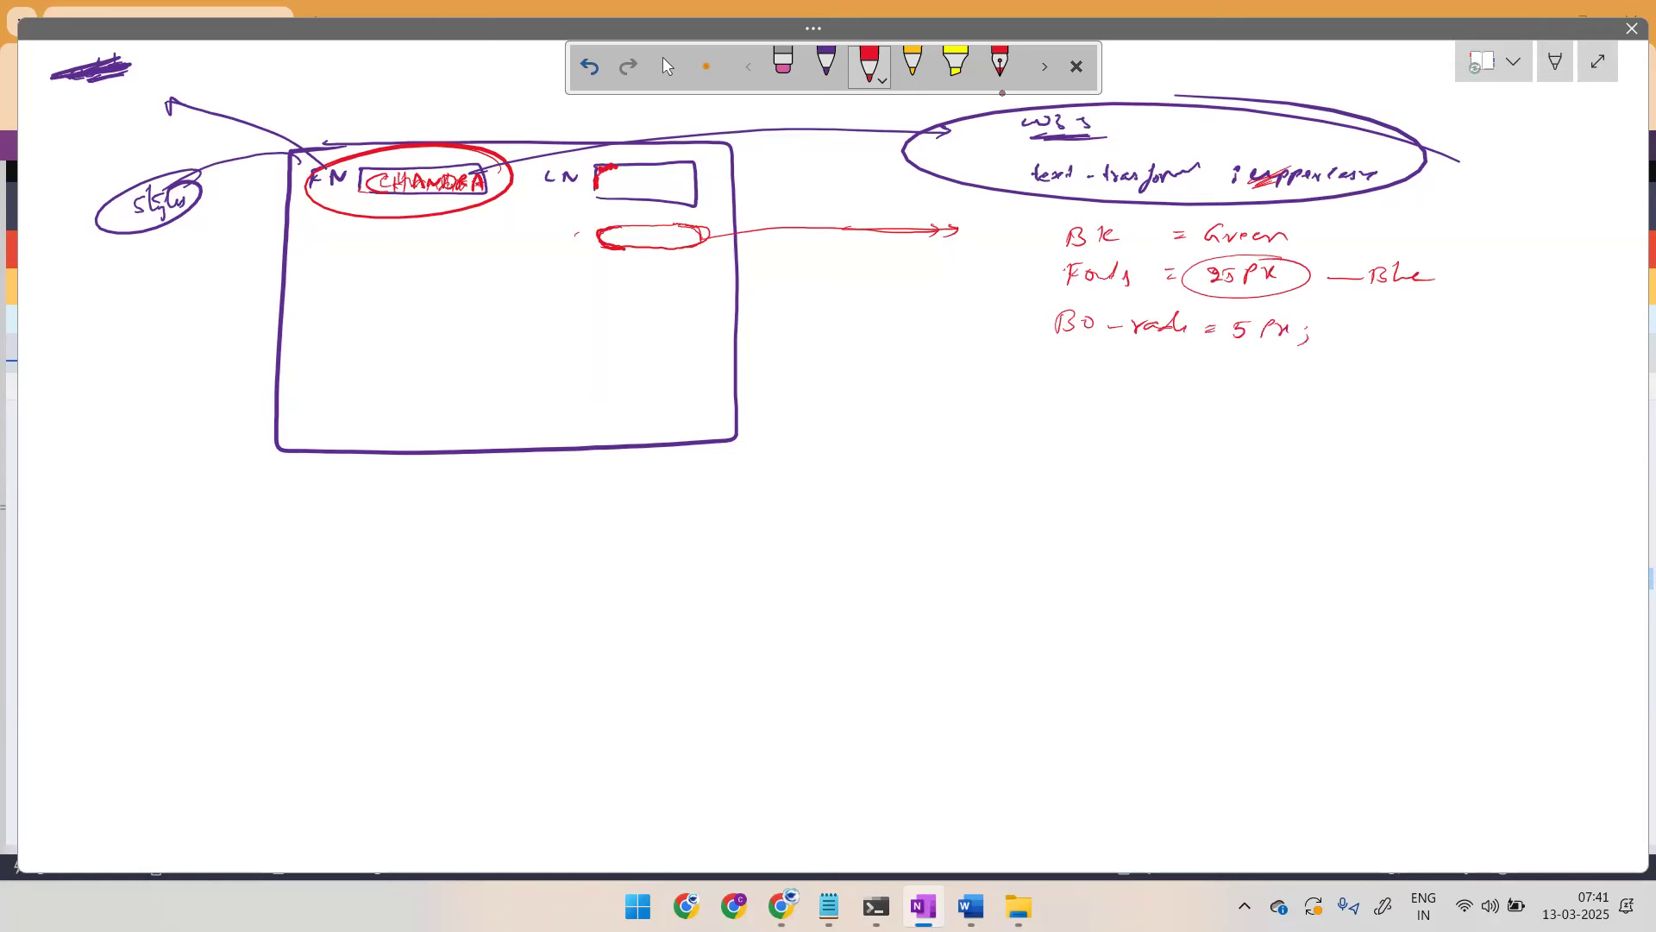
pyautogui.moveTo(1206, 129)
pyautogui.mouseDown()
pyautogui.moveTo(992, 353)
pyautogui.moveTo(1017, 126)
pyautogui.mouseUp()
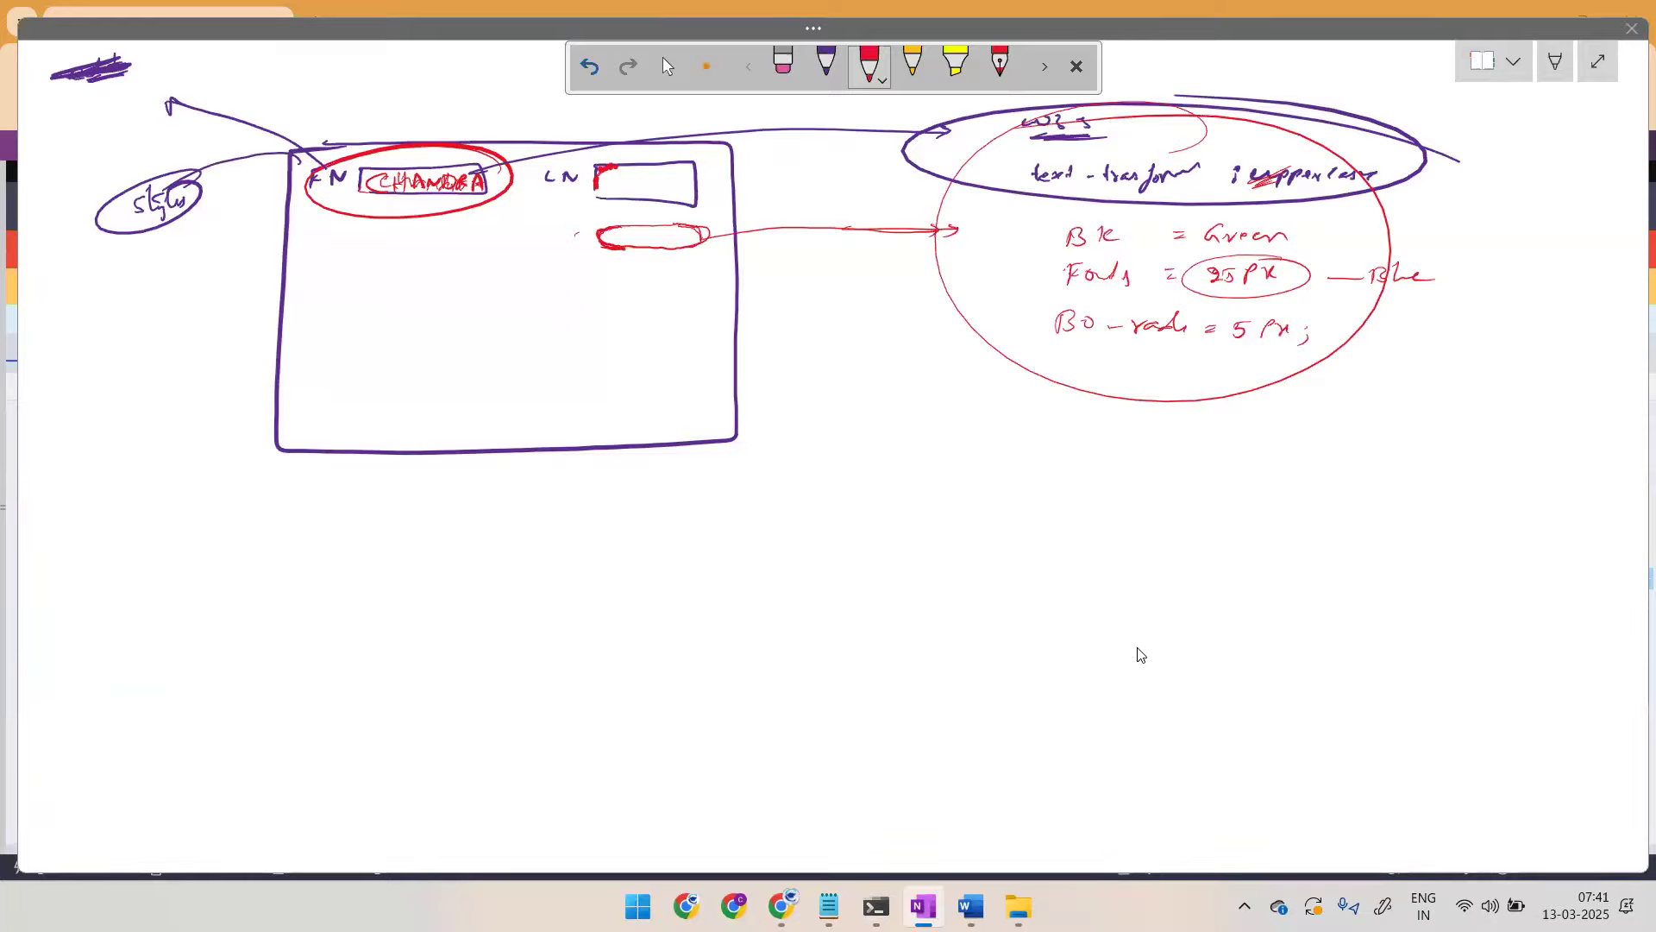
# Step: Switch to Pega Dev Studio and open the inline style in the Place text input's advanced presentation options
pyautogui.hotkey('alt', 'Tab')
pyautogui.doubleClick(181, 621)
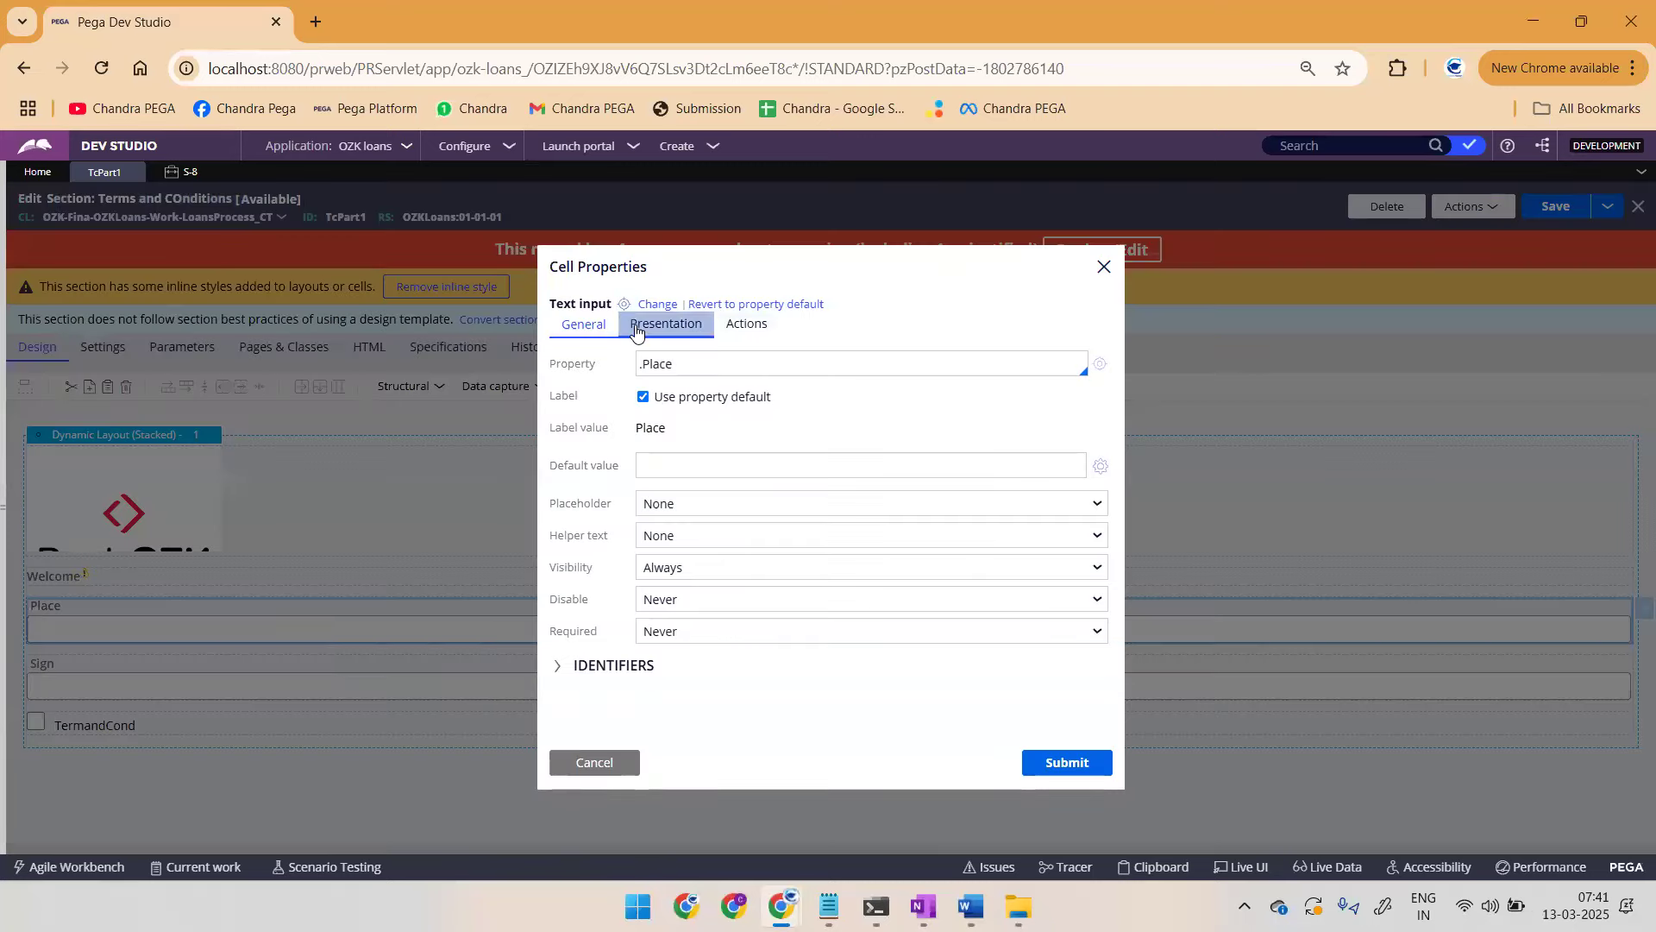
pyautogui.click(636, 330)
pyautogui.scroll(-3, 675, 574)
pyautogui.click(645, 688)
pyautogui.scroll(-2, 655, 682)
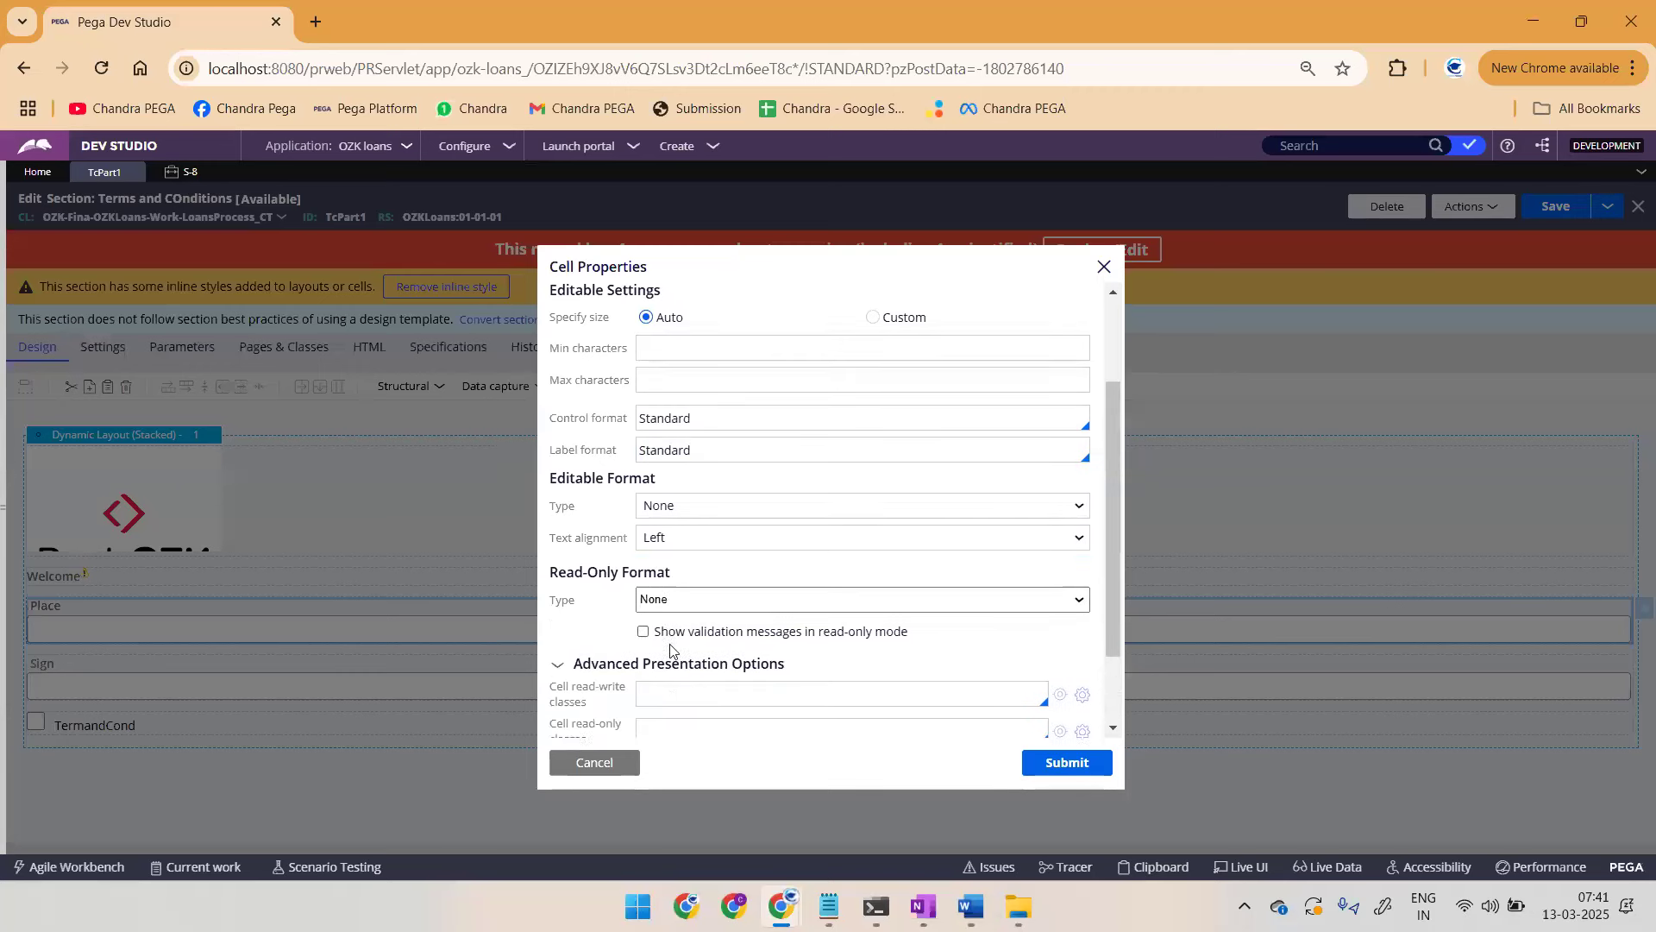
pyautogui.click(666, 673)
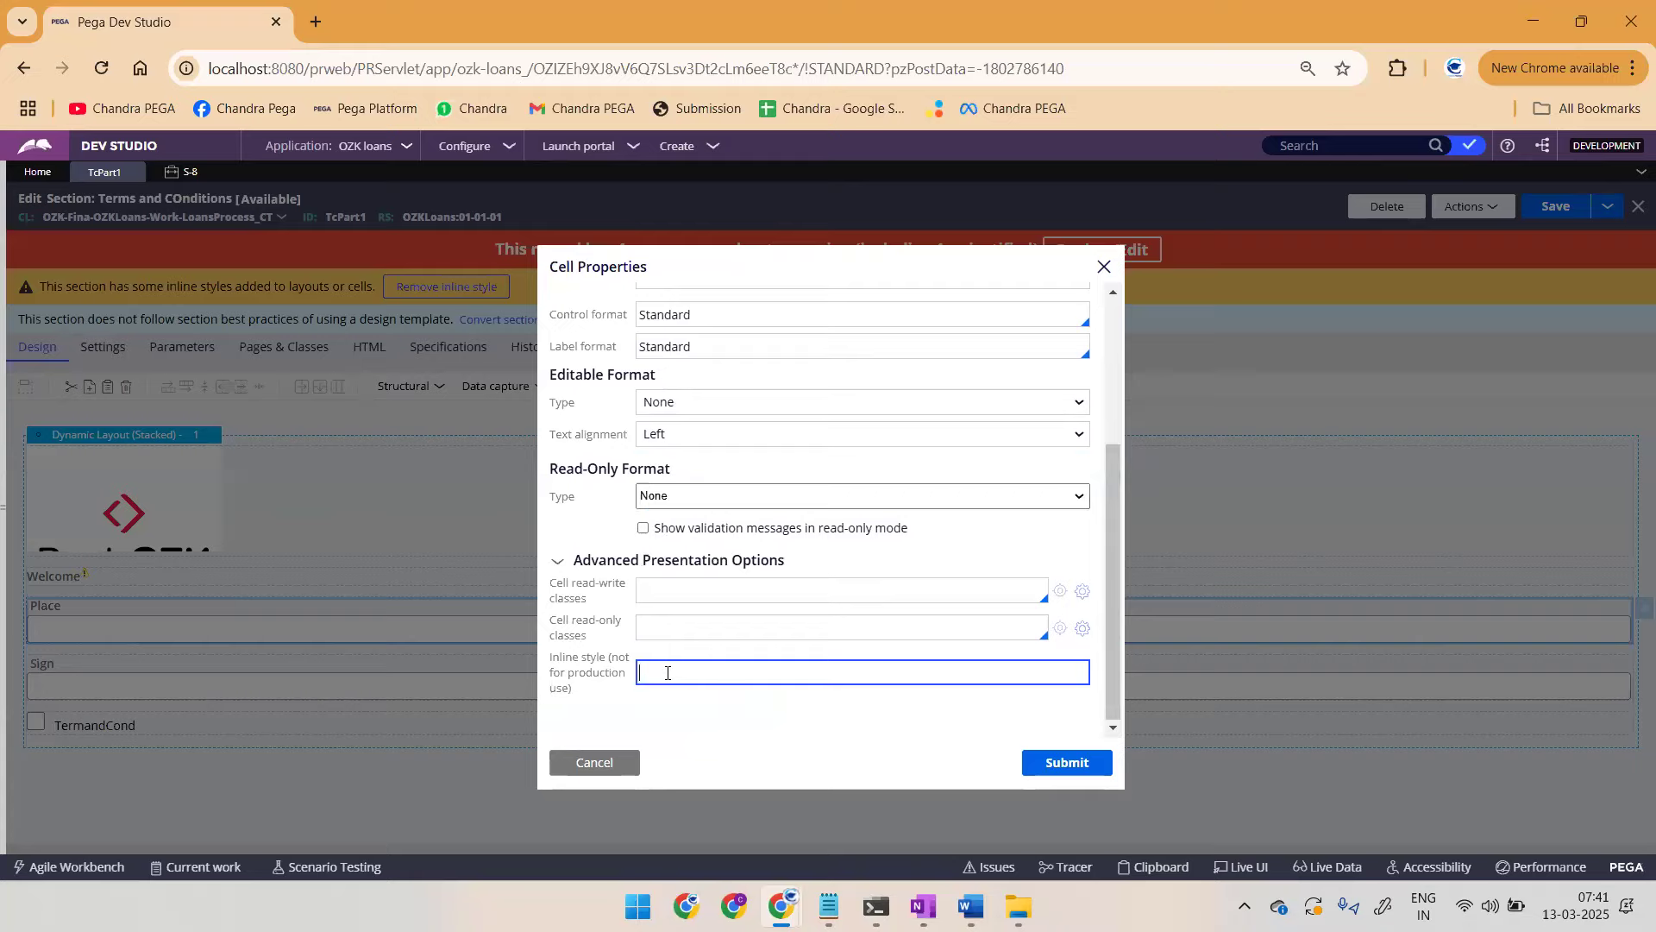
# Step: Set the Place field's inline style to background-color:blue;font-size:25px;border-radius:5px; and save the section
pyautogui.write('background-color;')
pyautogui.write('blue;font')
pyautogui.press('BackSpace')
pyautogui.press('BackSpace')
pyautogui.write('nt-size:25px')
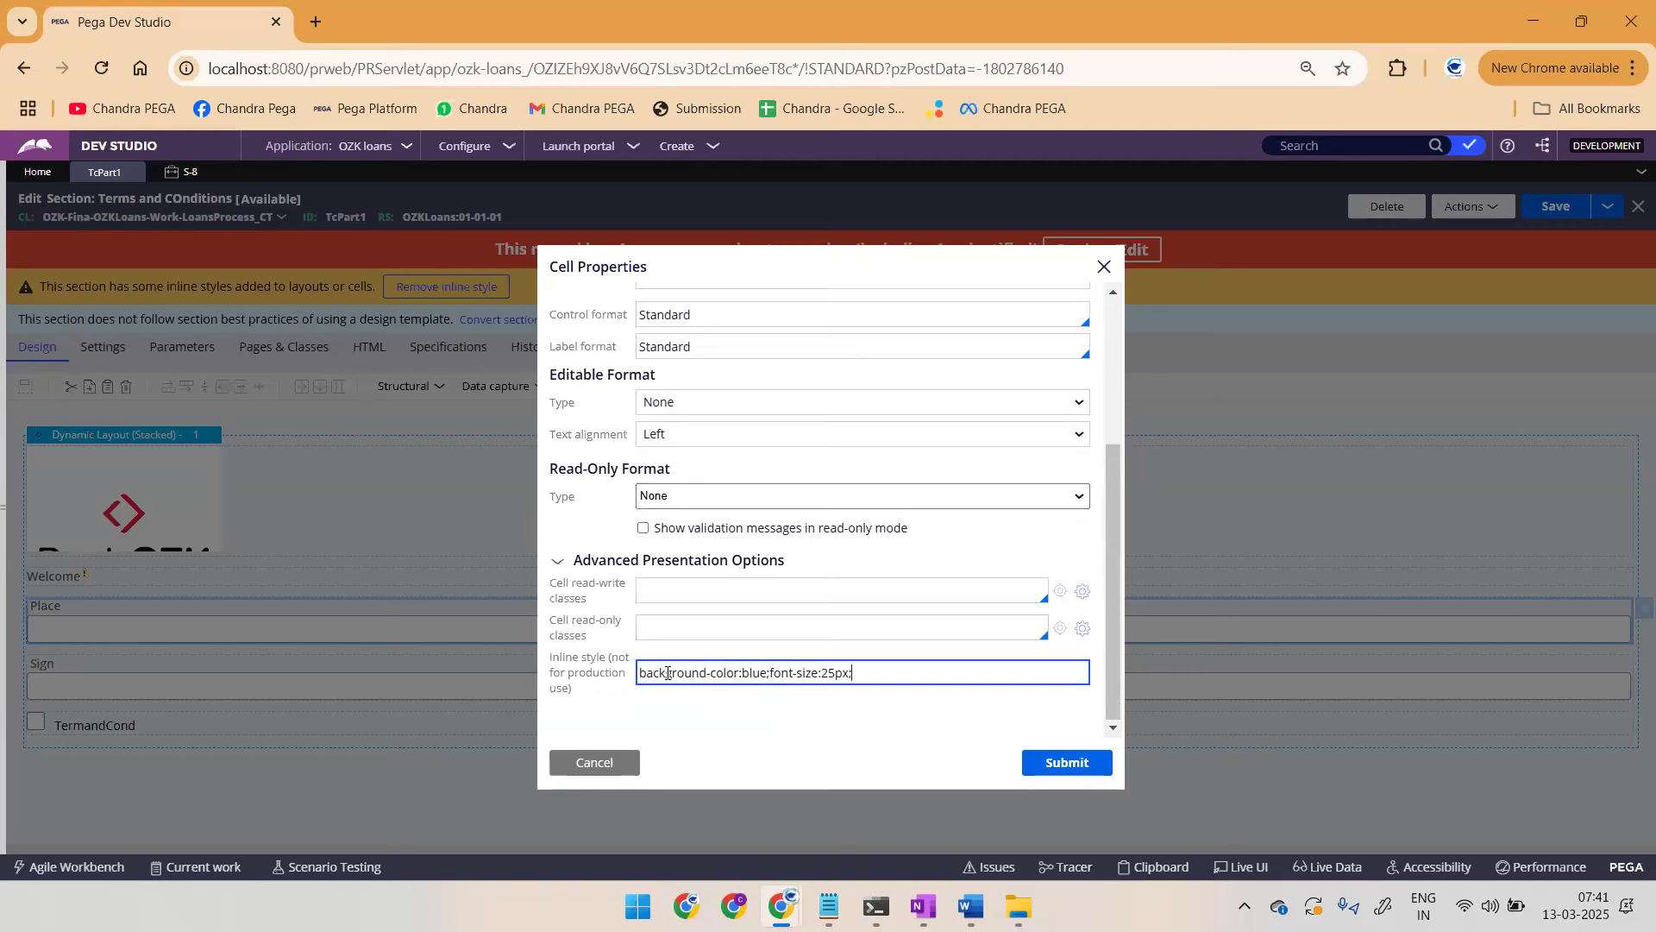
pyautogui.write(';border-r')
pyautogui.write('adu')
pyautogui.write('ius')
pyautogui.write(':5px;')
pyautogui.click(1067, 762)
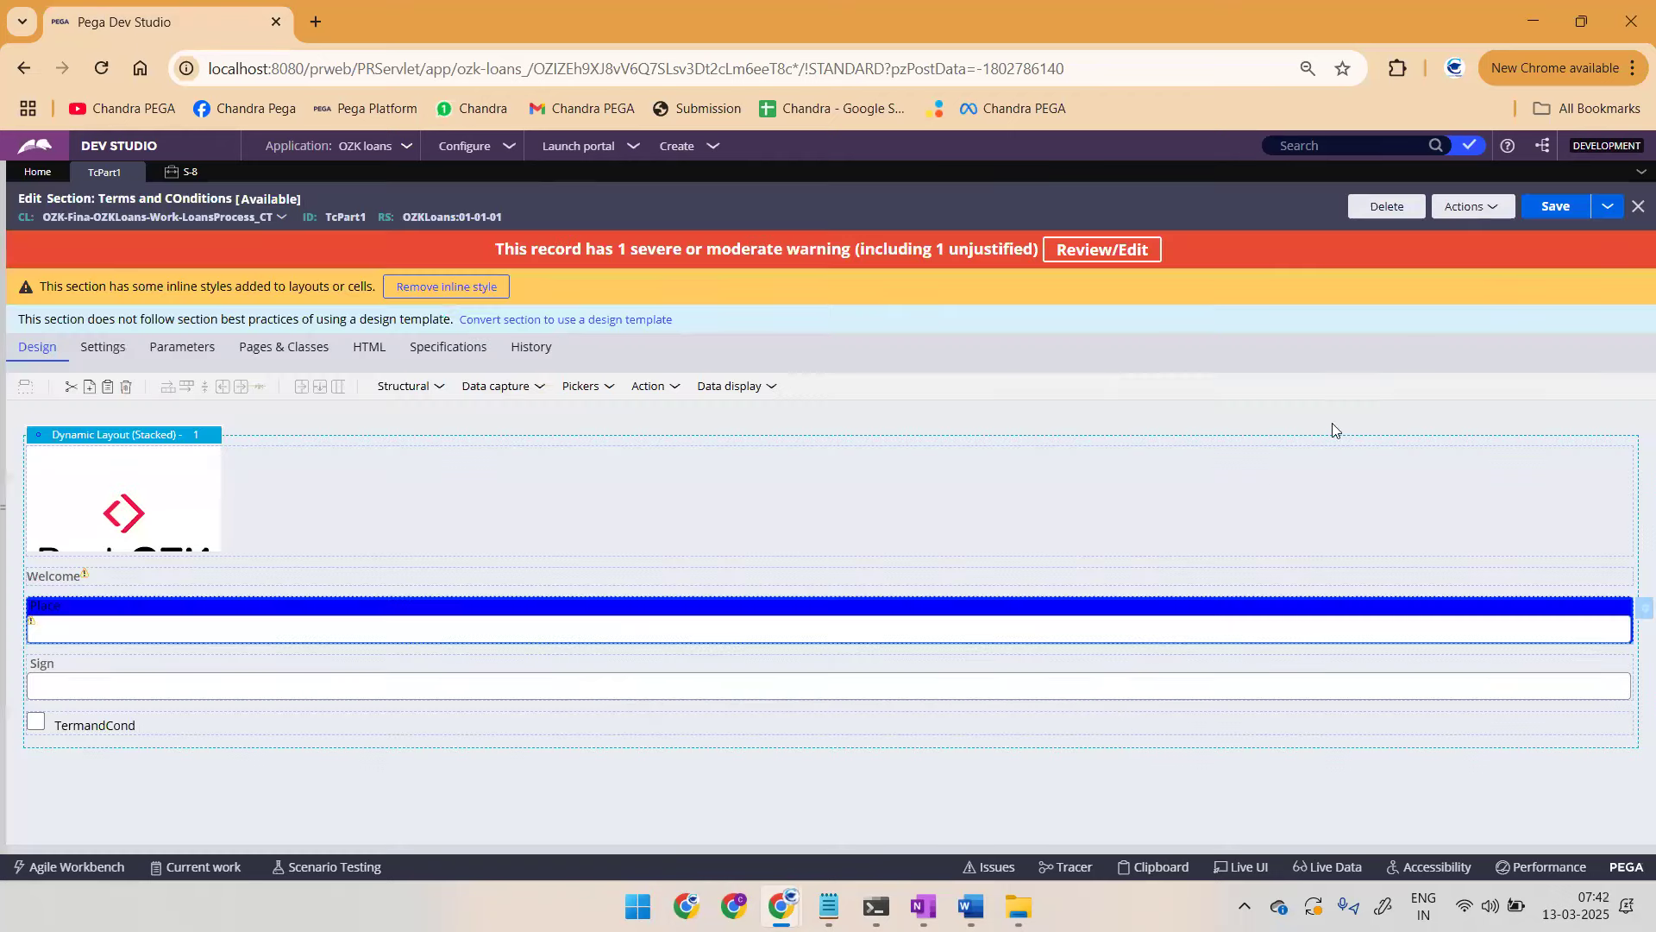
pyautogui.click(1545, 219)
# Step: Refresh case S-8 and reopen its Terms and COnditions assignment
pyautogui.click(175, 172)
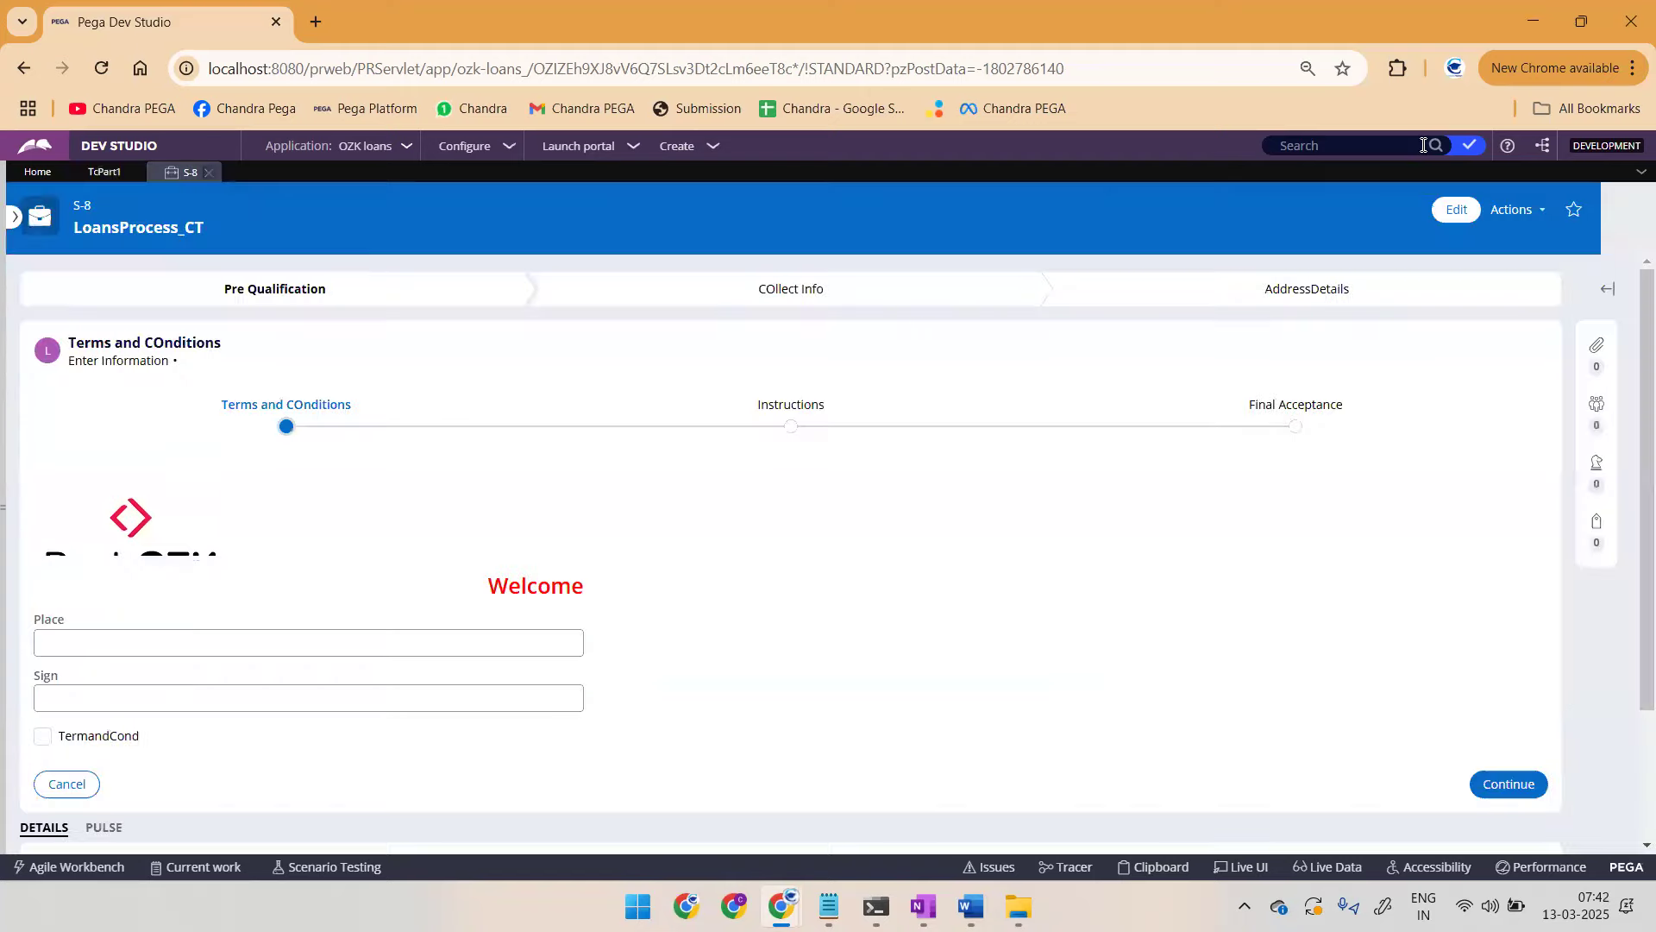
pyautogui.click(1511, 209)
pyautogui.click(1434, 353)
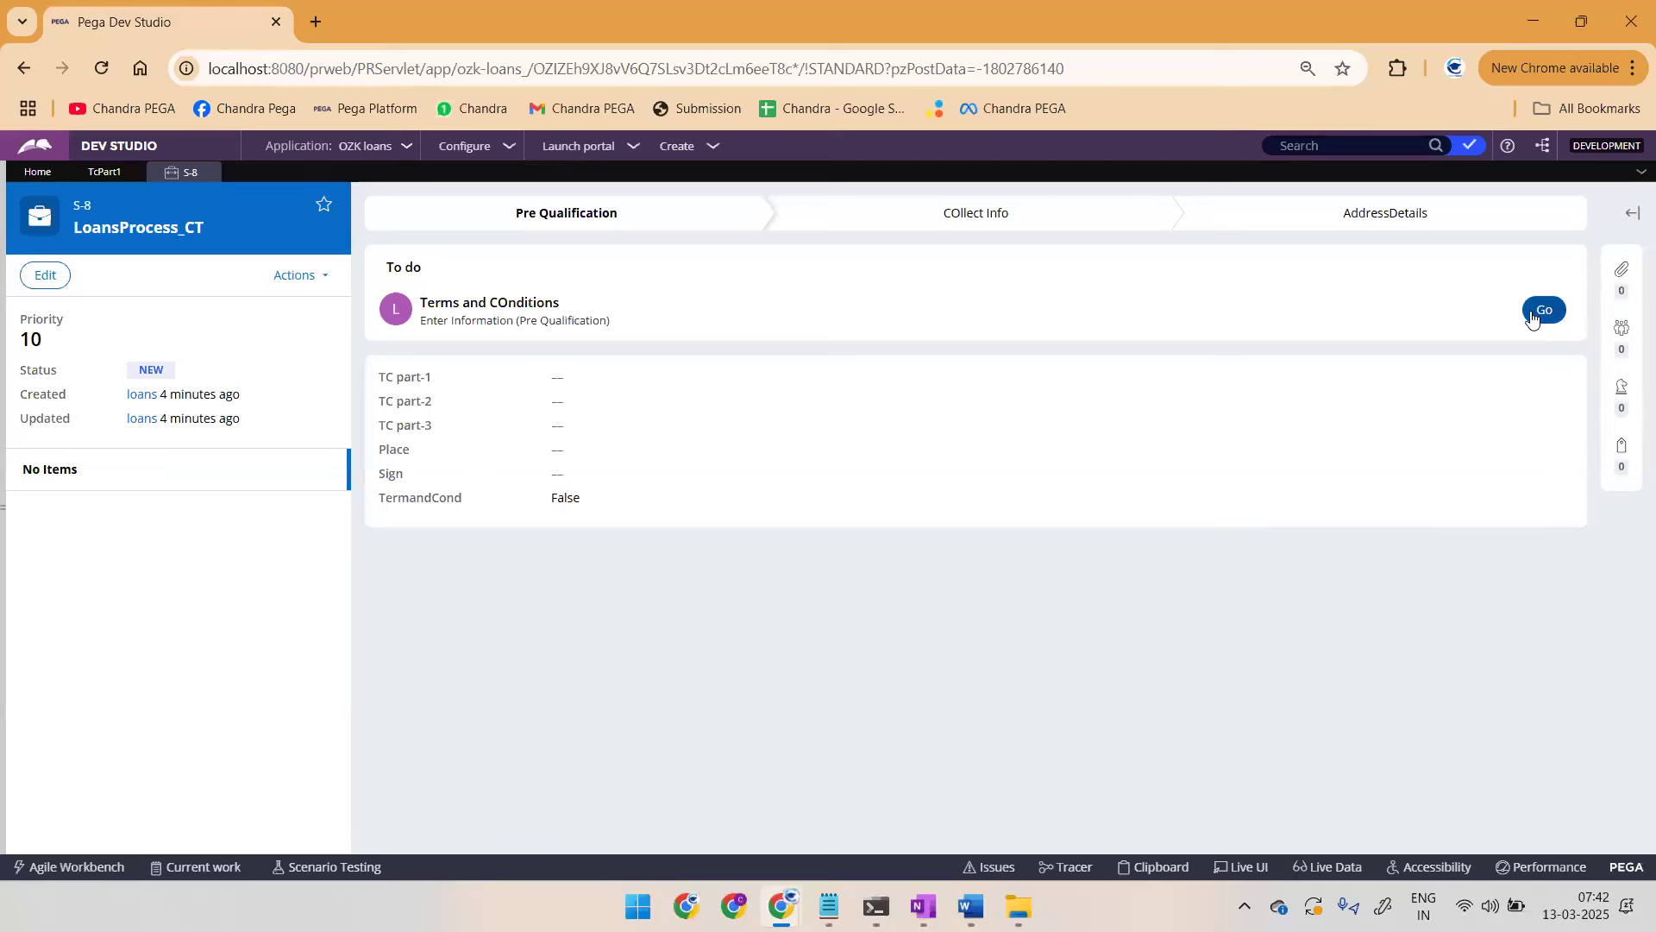
pyautogui.click(1535, 312)
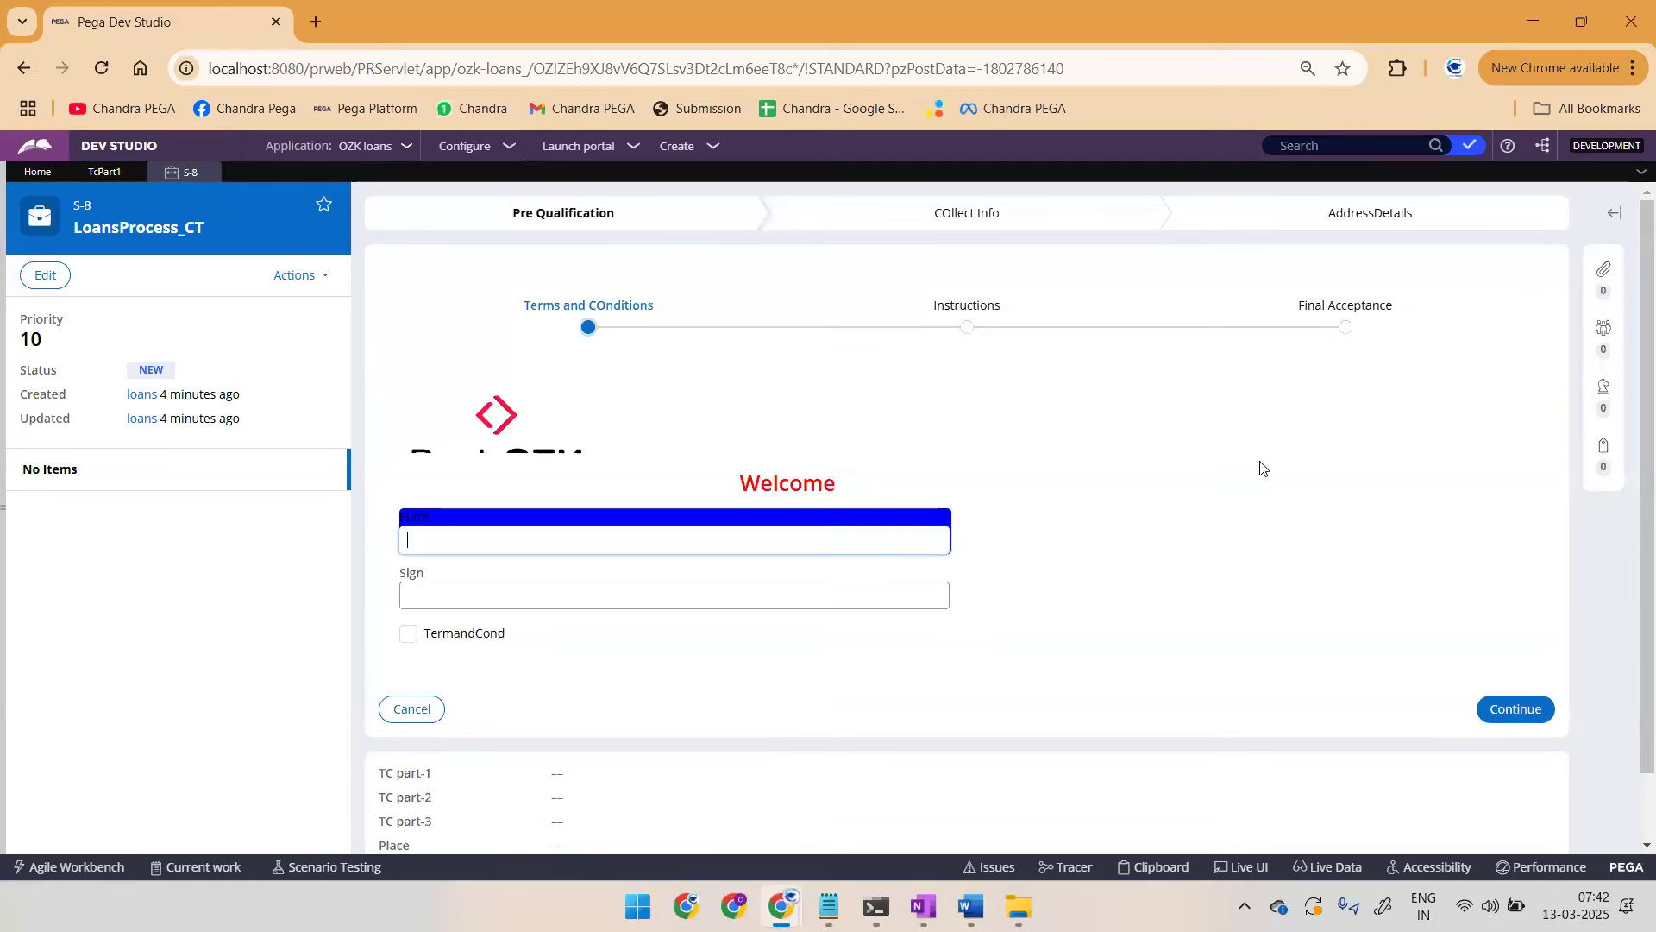
# Step: Enter the test text asdadsasdads in the case form's Place field
pyautogui.write('asdasd')
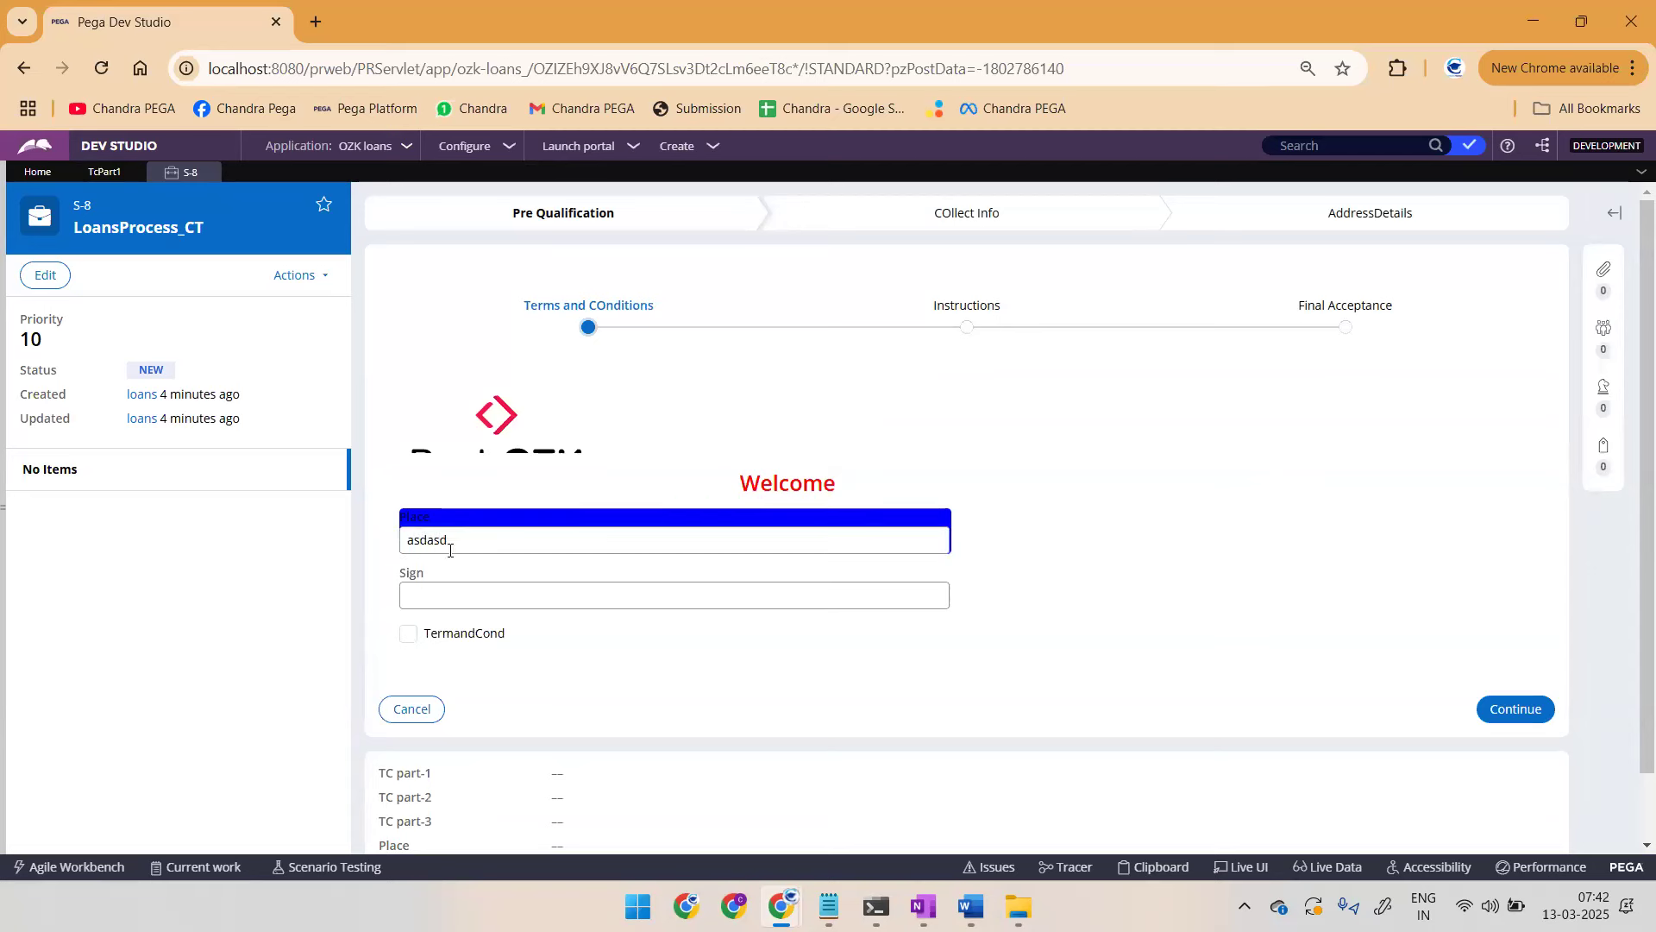
pyautogui.hotkey('ctrl', 'a')
pyautogui.write('asdads')
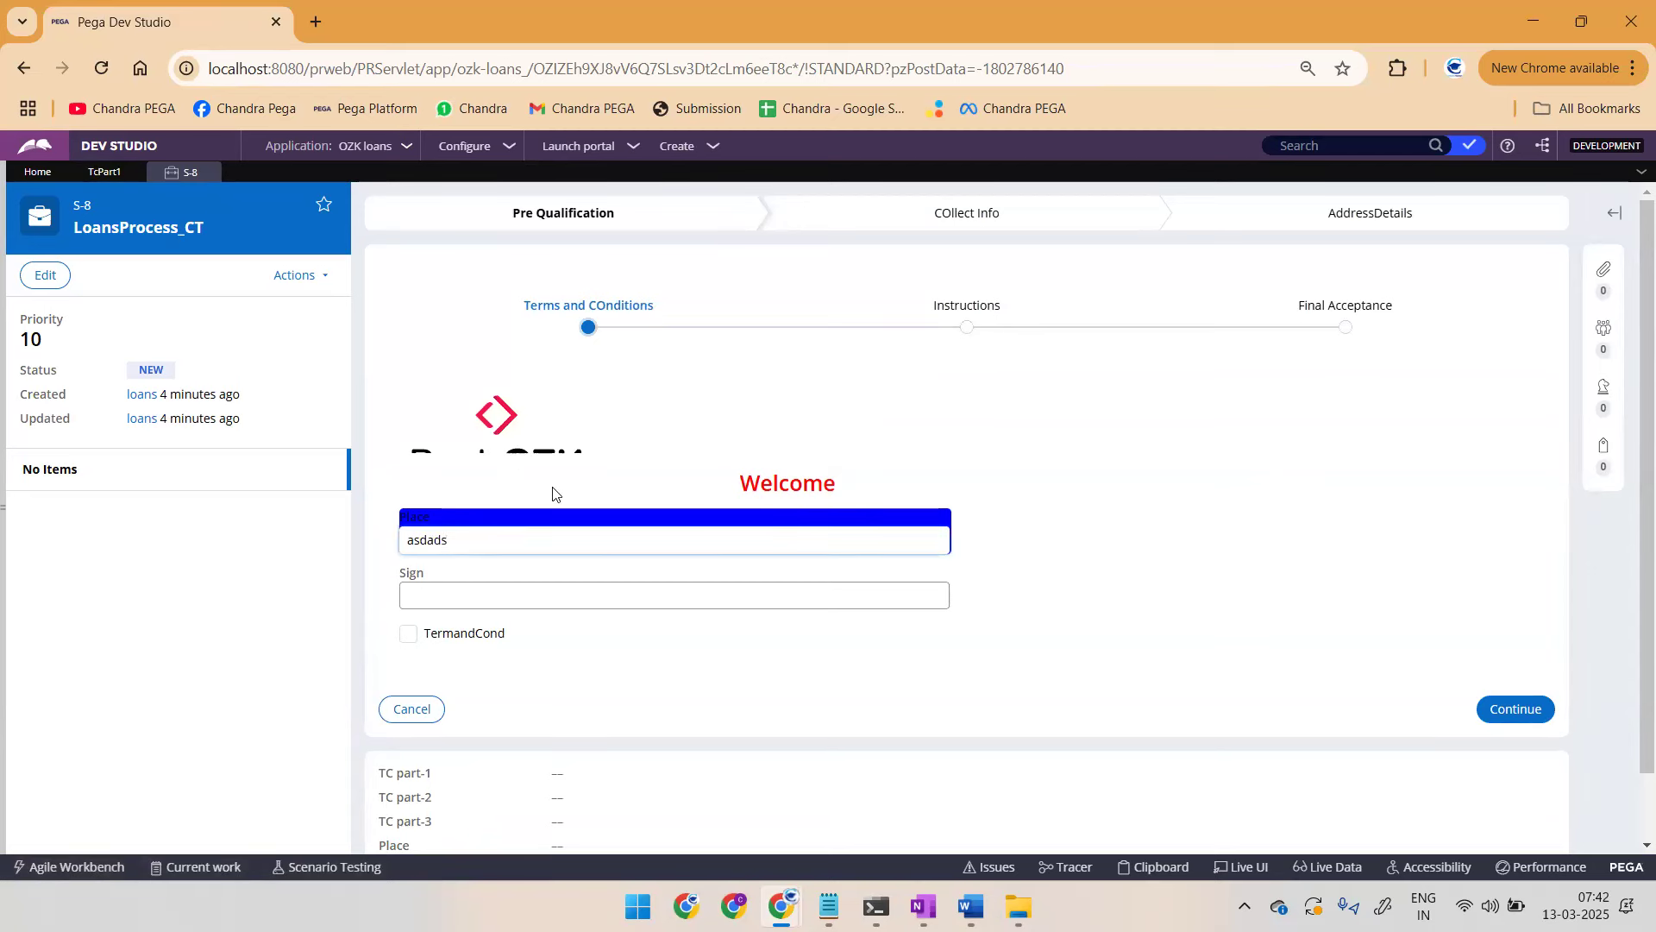
pyautogui.write('asdads')
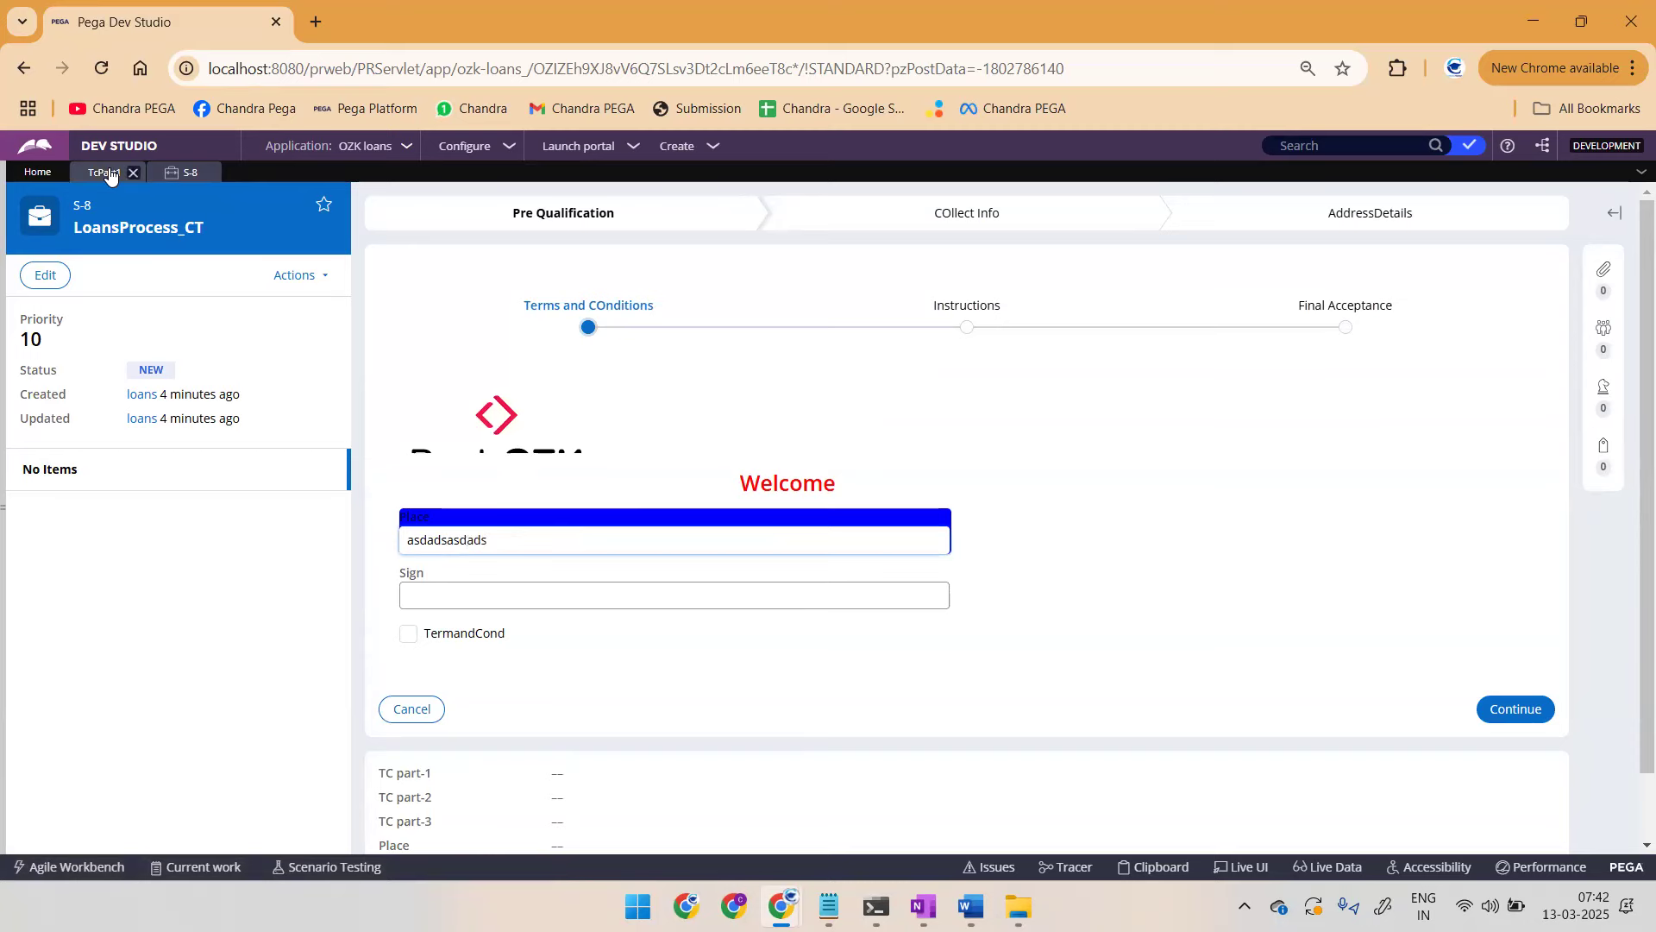
# Step: Return to the TcPart1 section and examine the Place field's inline style in its advanced presentation options
pyautogui.click(103, 172)
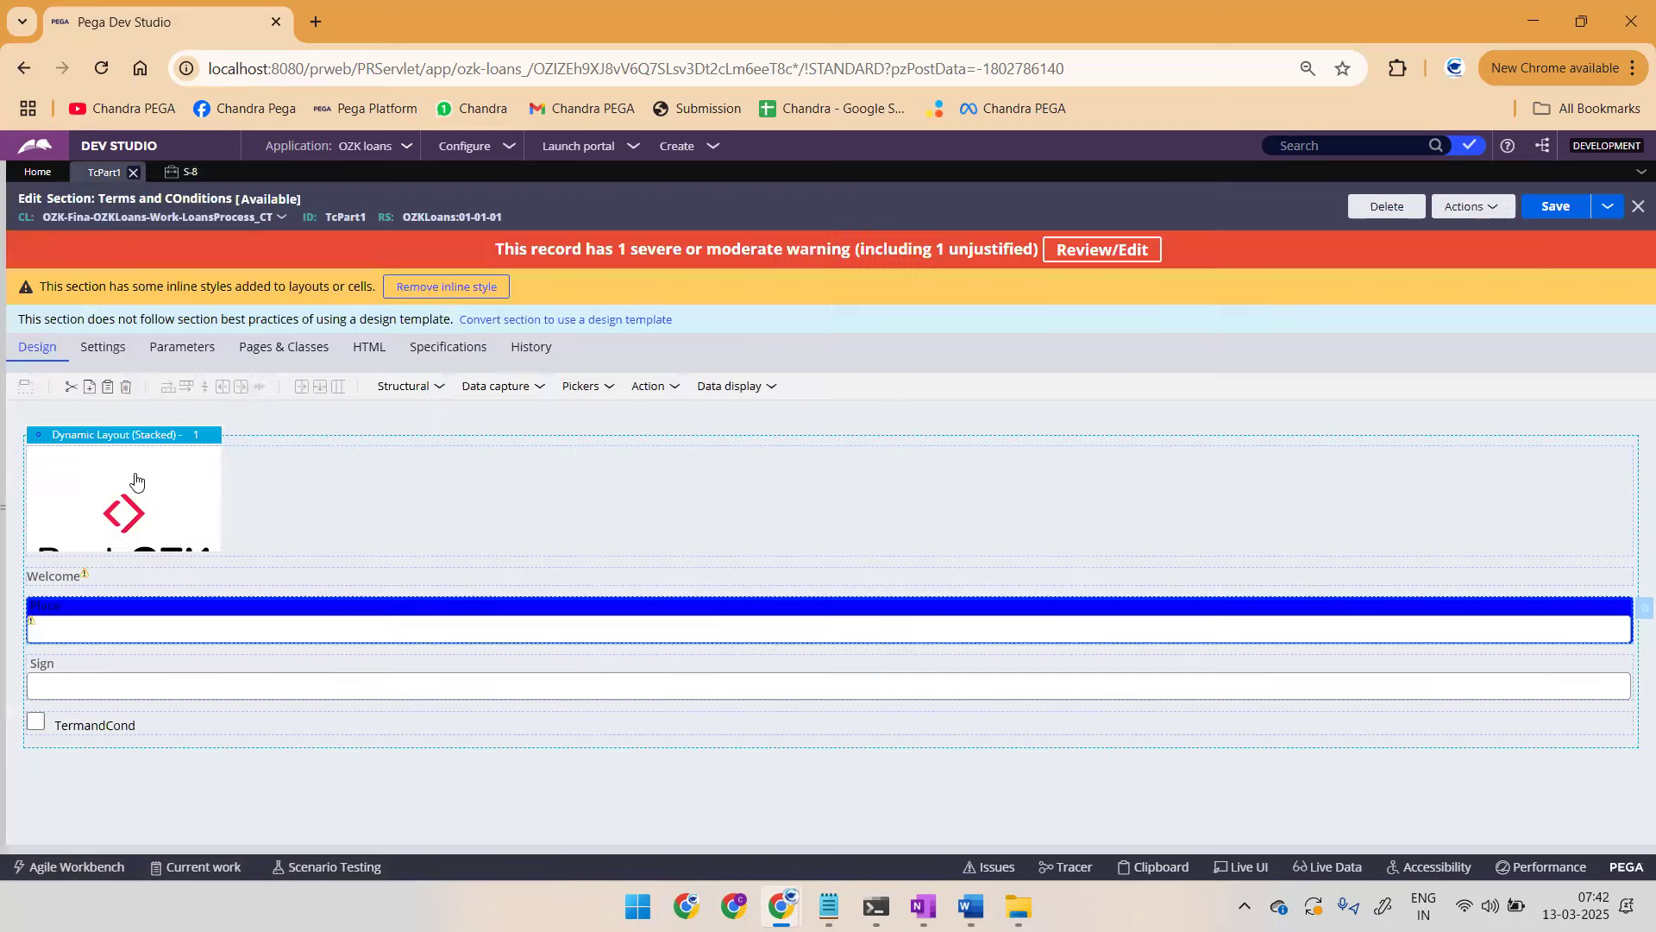
pyautogui.doubleClick(120, 629)
pyautogui.click(666, 324)
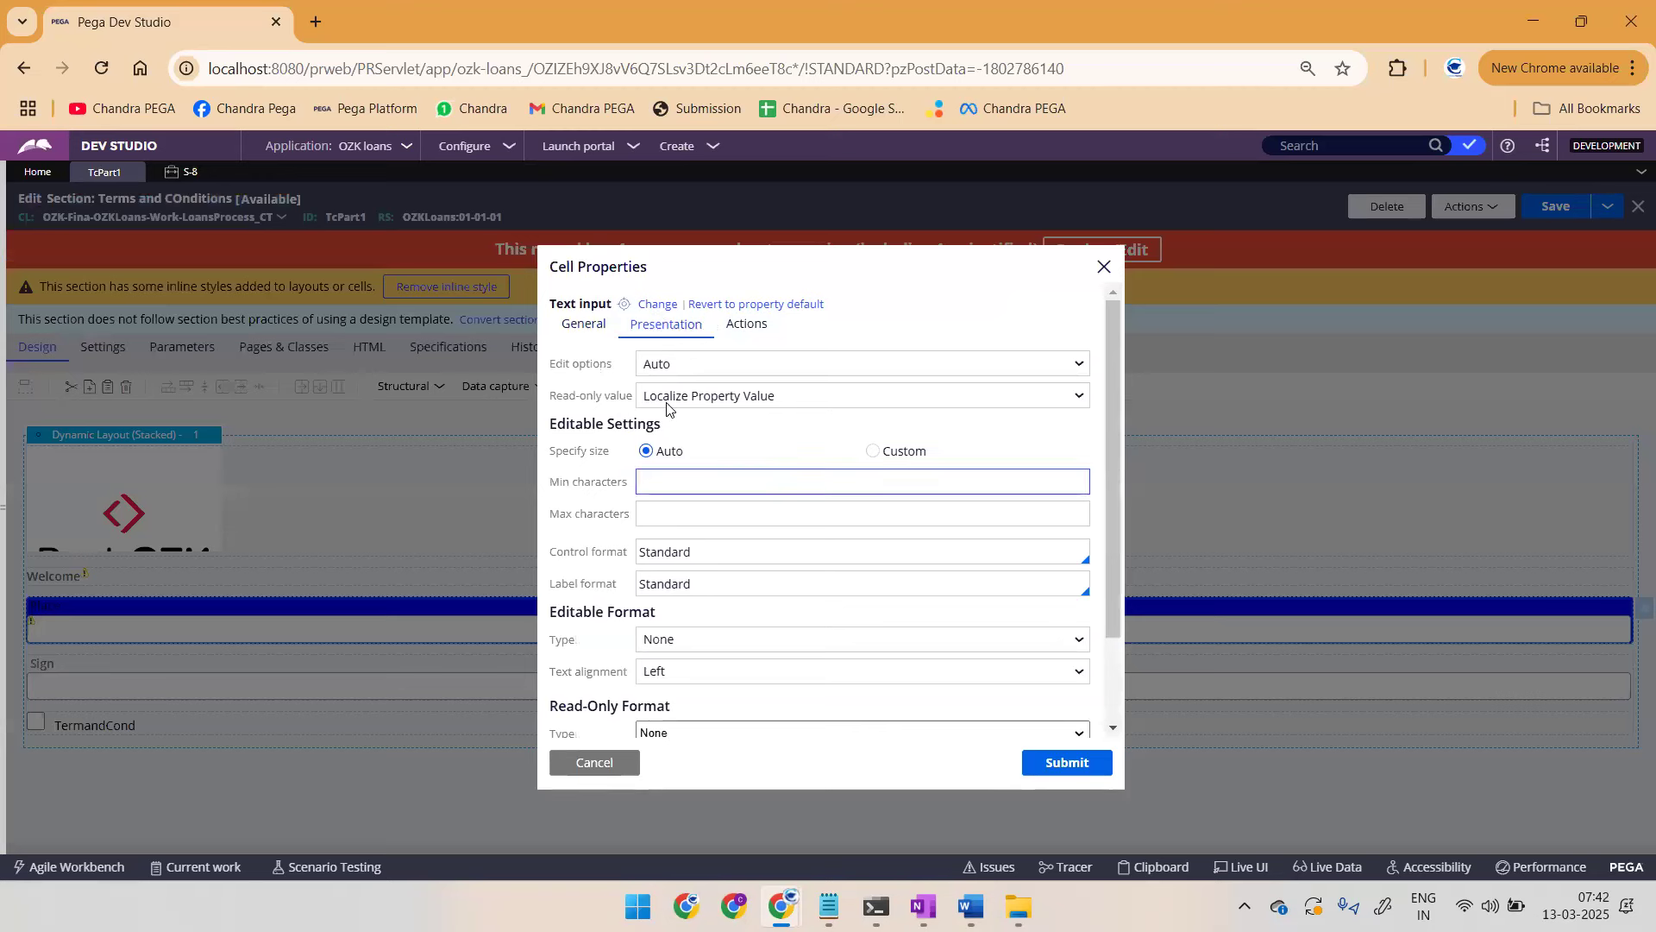
pyautogui.scroll(-3, 666, 517)
pyautogui.click(669, 686)
pyautogui.scroll(-1, 732, 660)
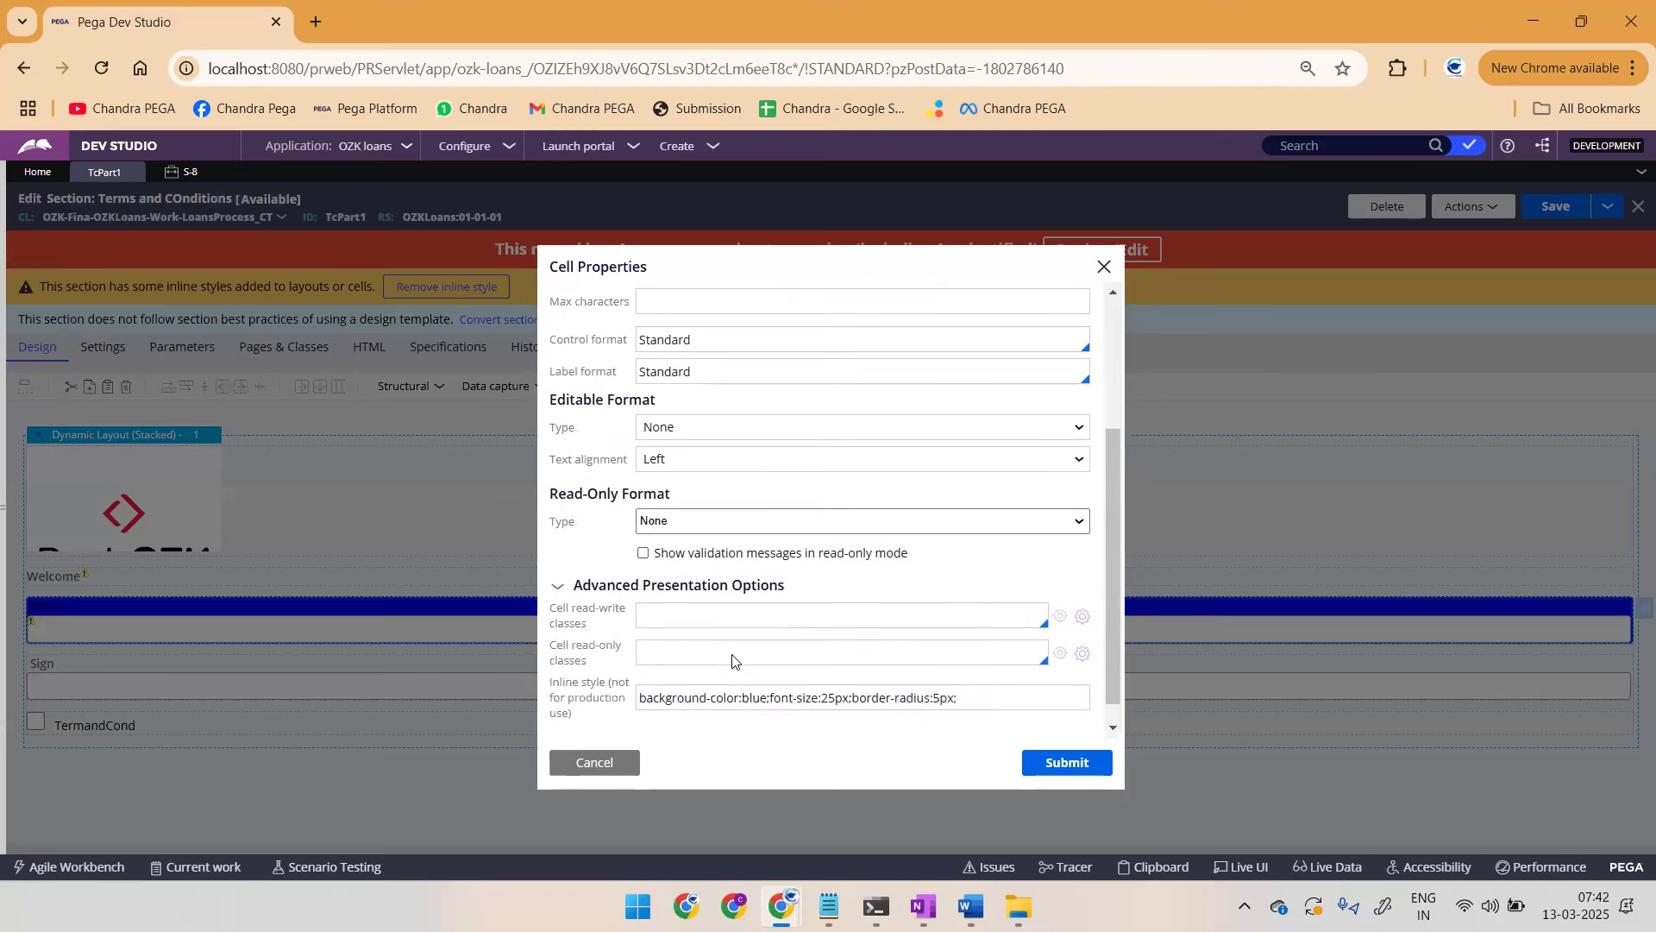
pyautogui.scroll(-1, 732, 660)
pyautogui.click(733, 680)
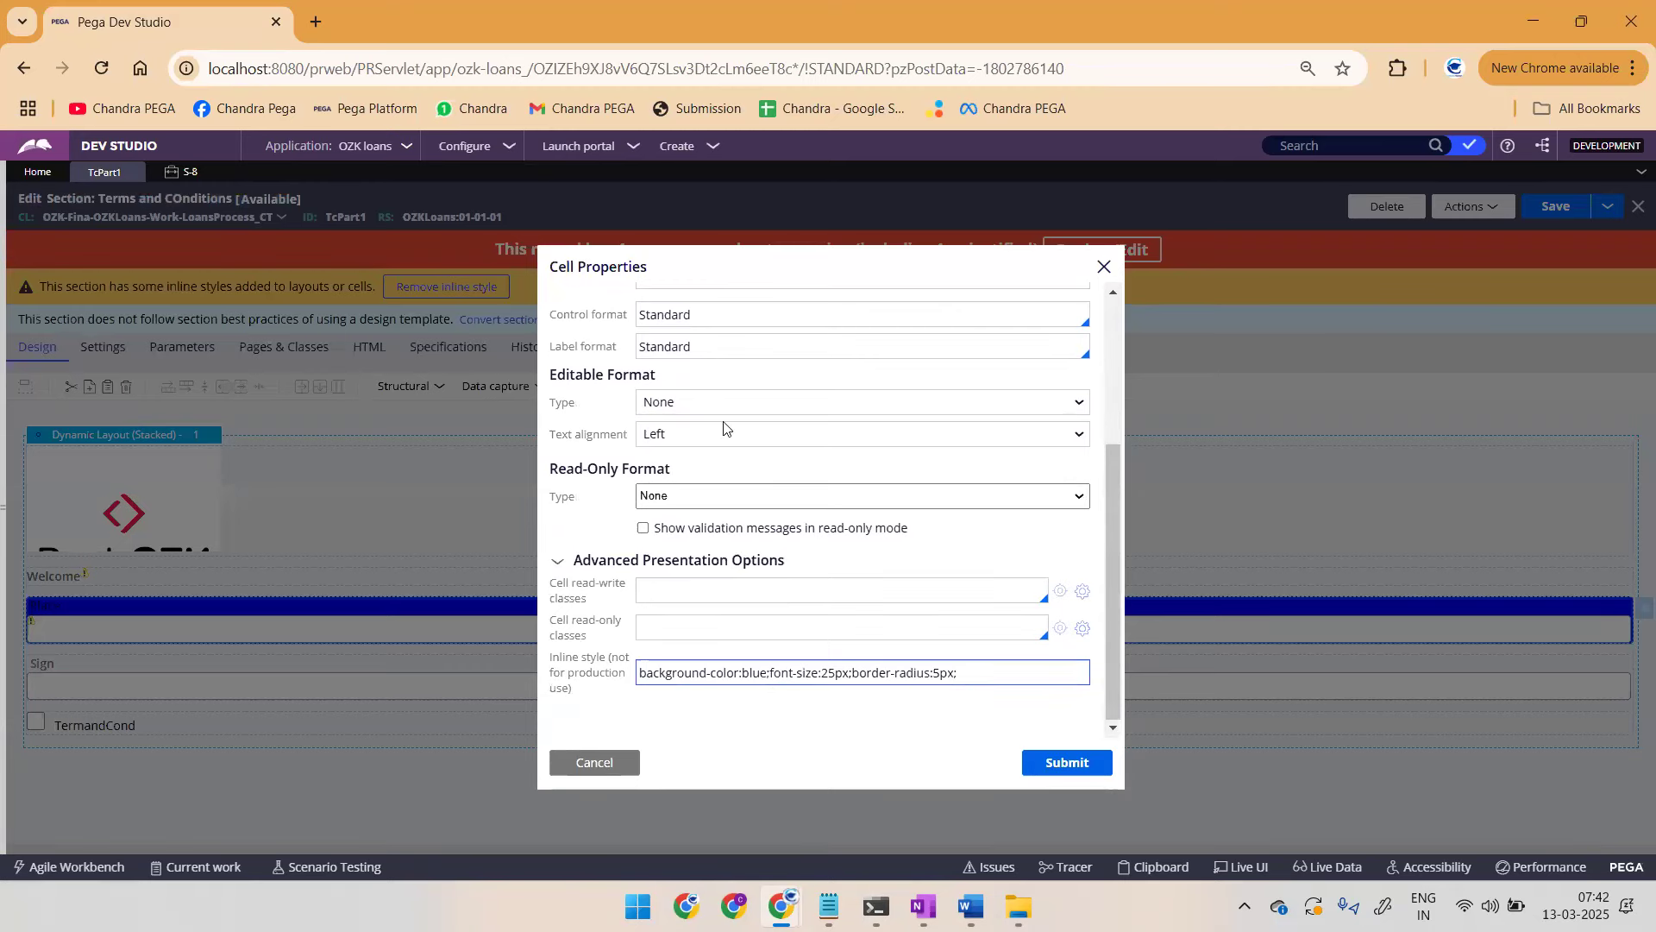
# Step: Check the Place field in case S-8, and try a border-radius of 15px in its inline style
pyautogui.click(186, 175)
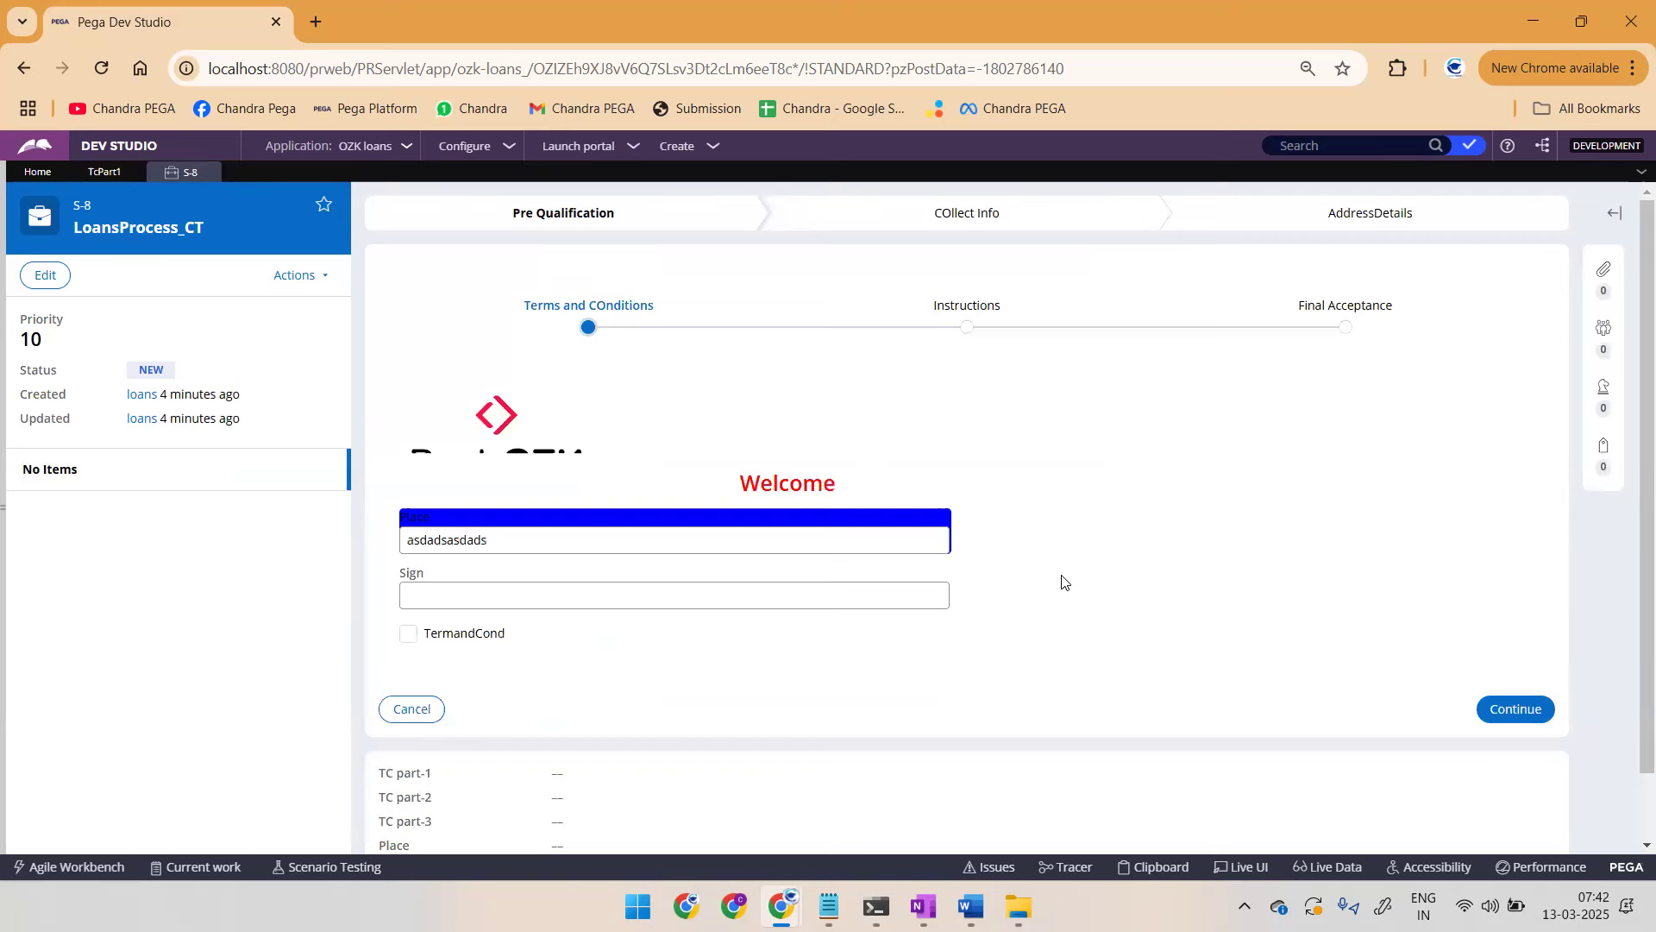
pyautogui.click(105, 172)
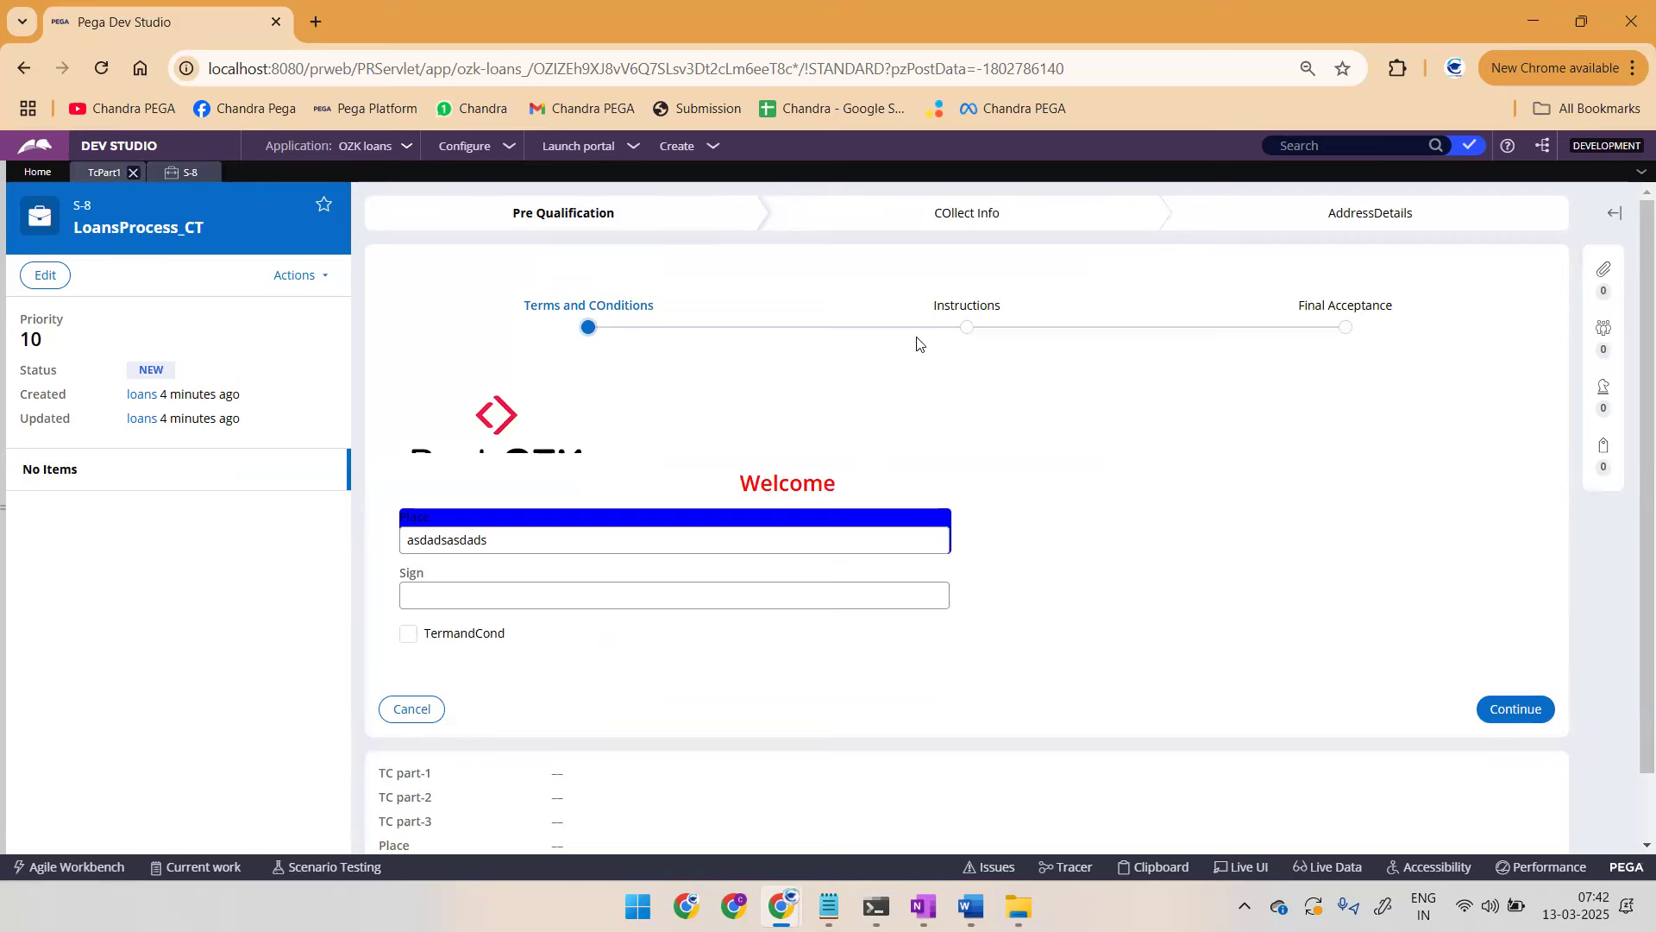
pyautogui.click(939, 673)
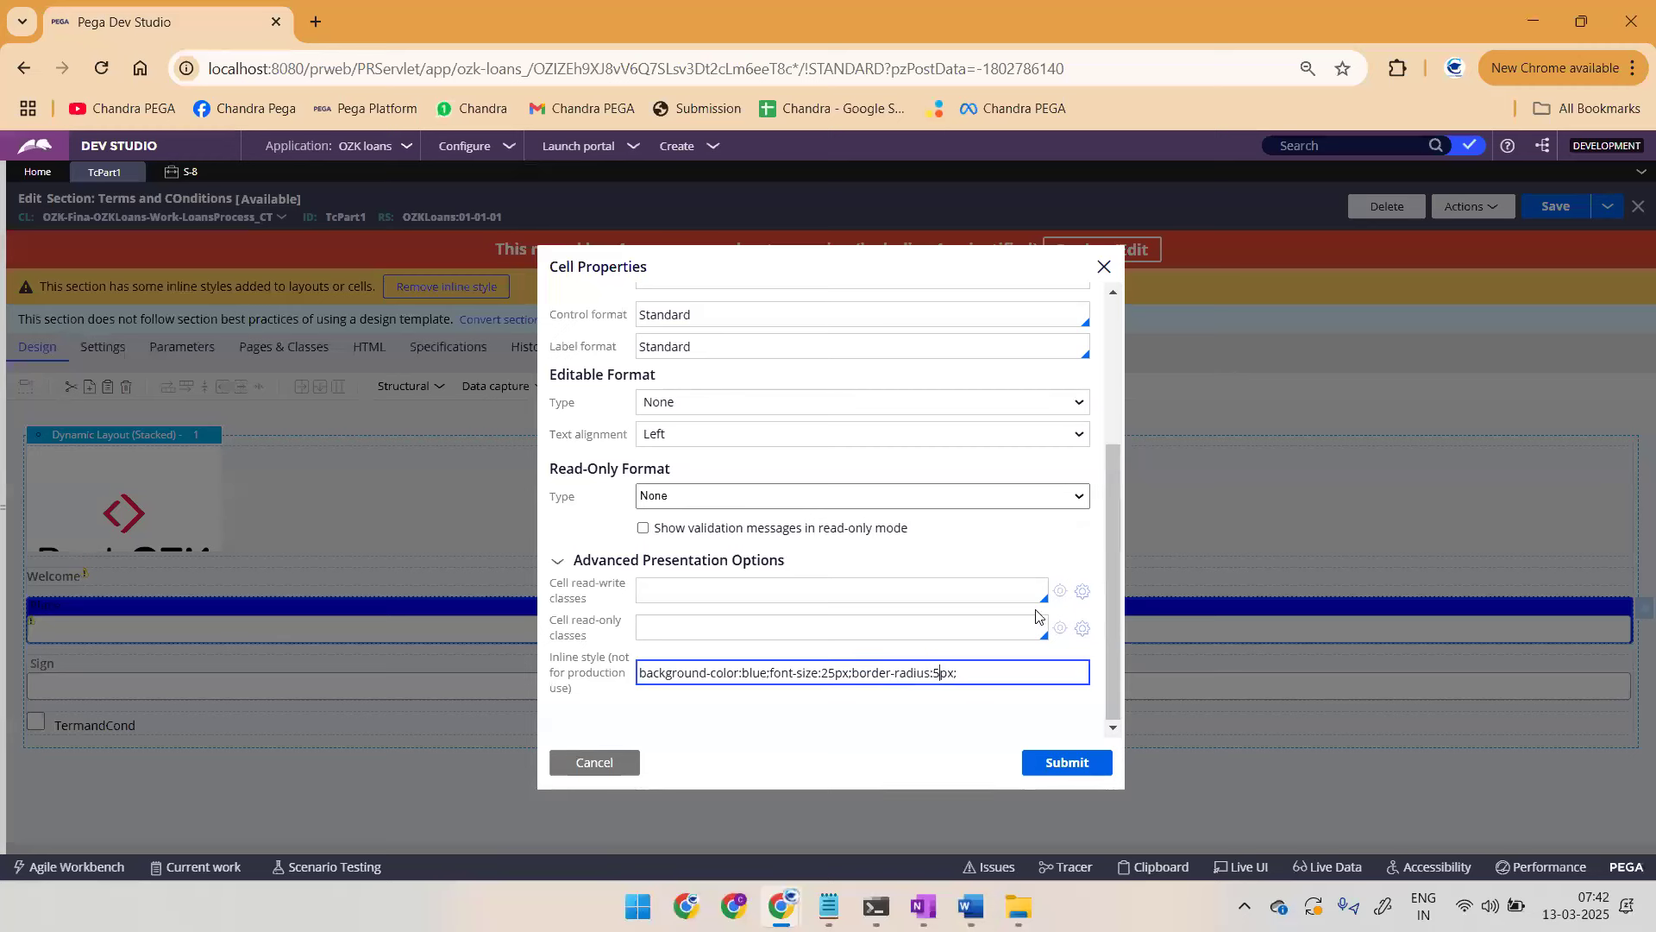
pyautogui.write('1')
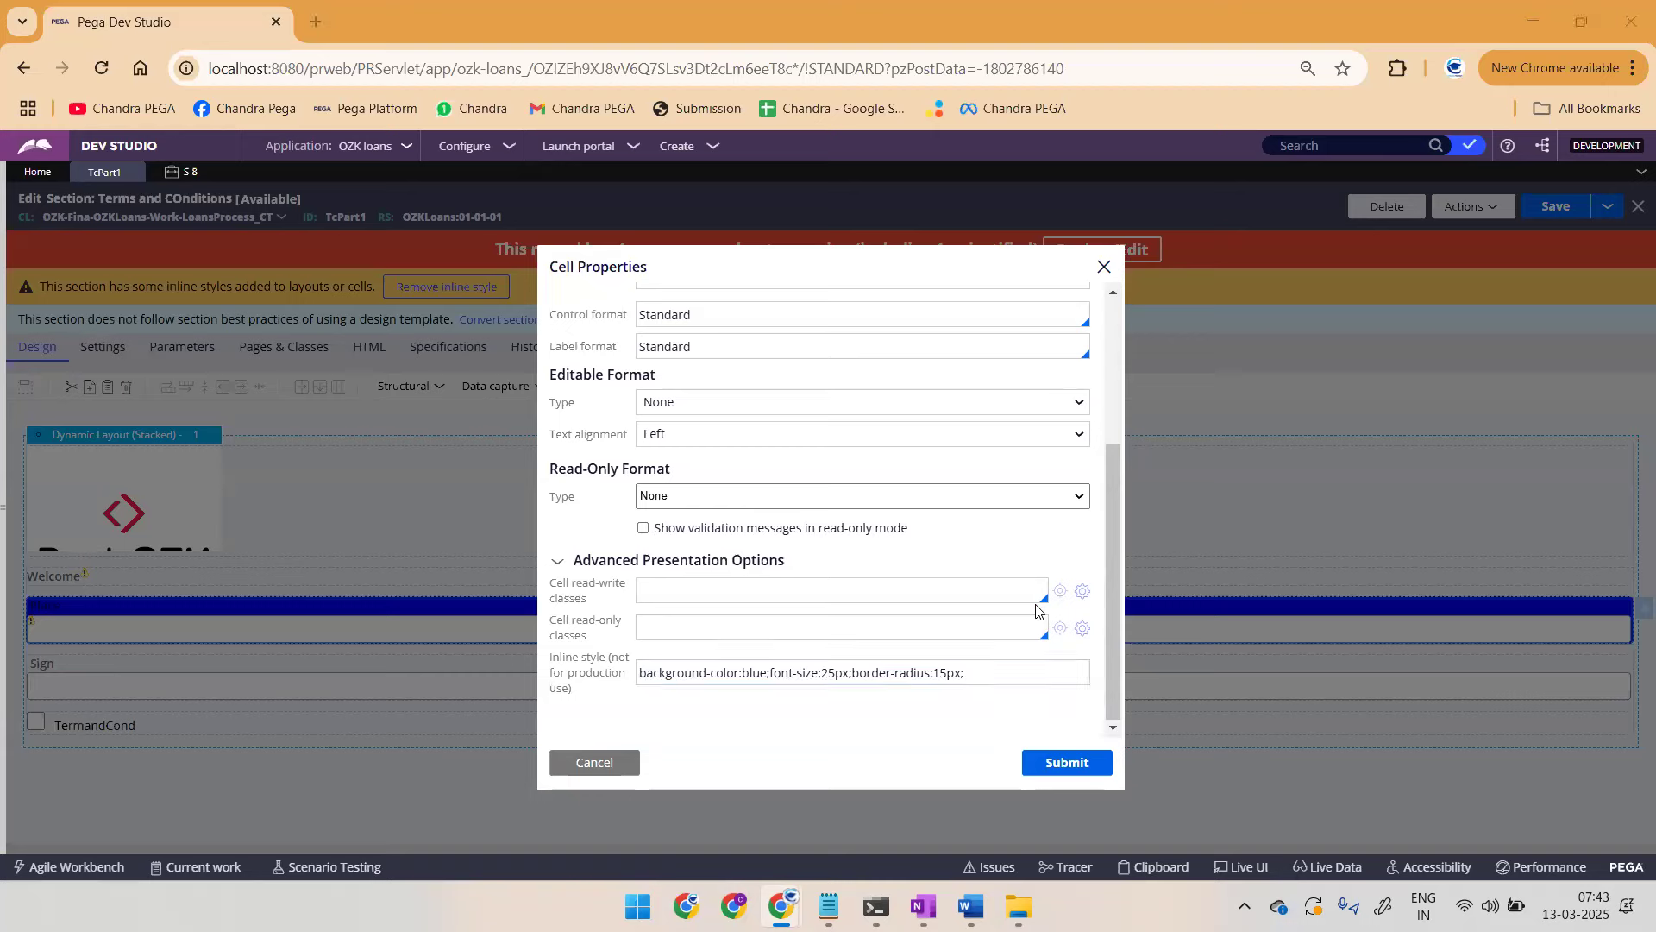
# Step: Switch to the OneNote sketch and strike through the red text in the FN box in purple
pyautogui.hotkey('alt', 'Tab')
pyautogui.click(870, 62)
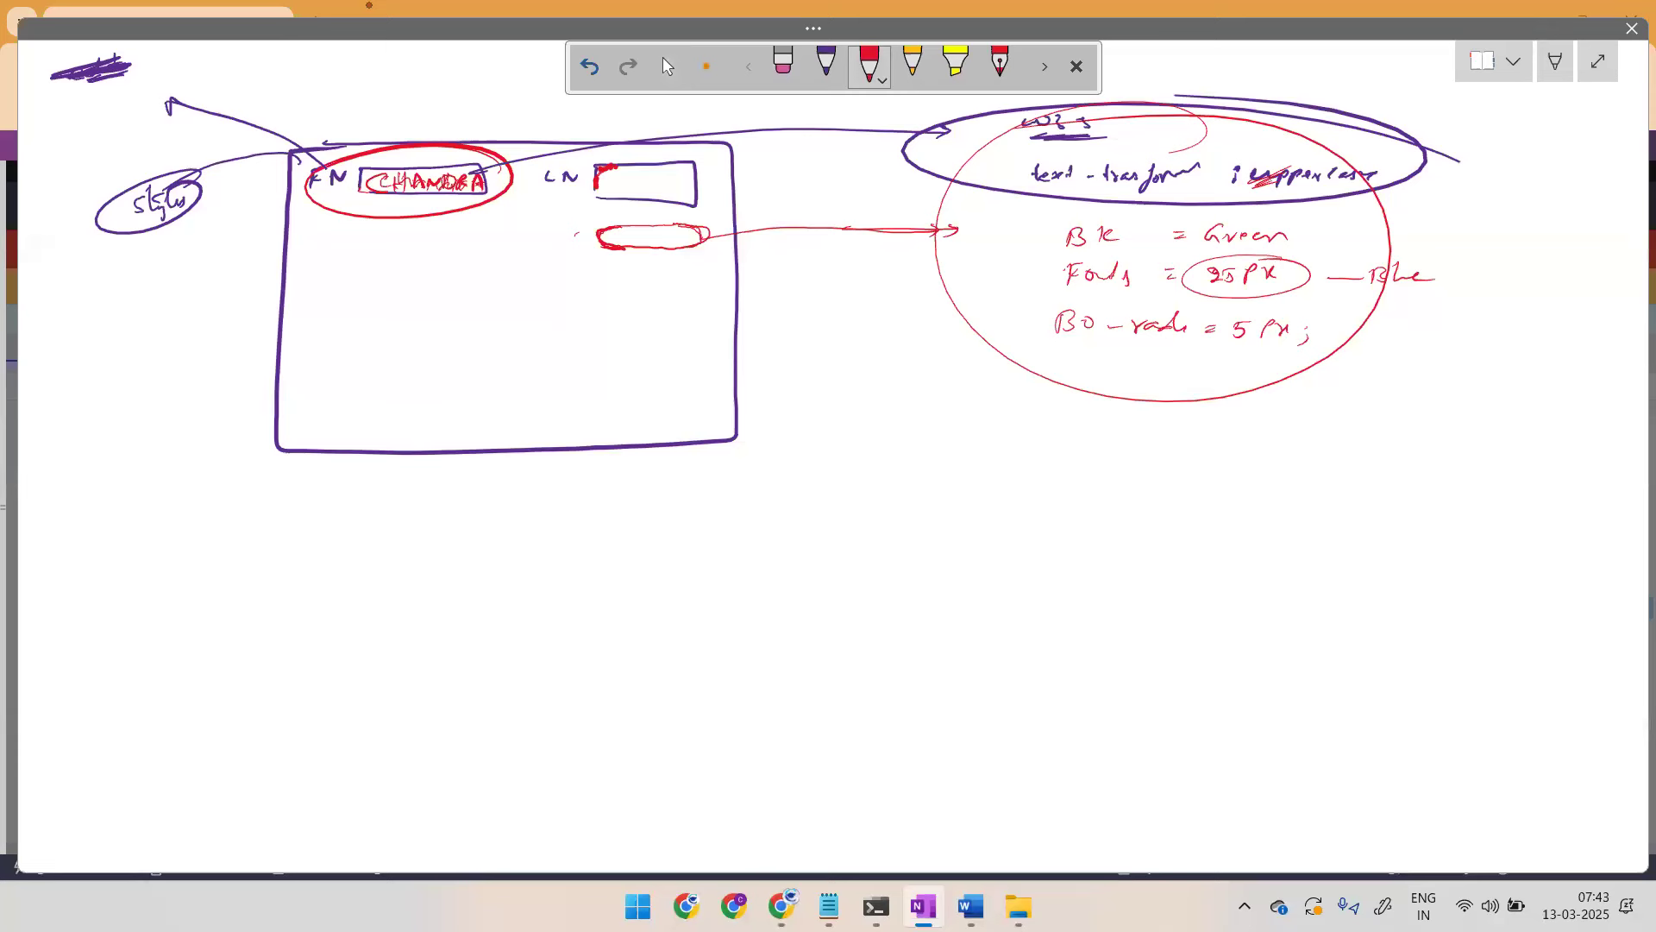
pyautogui.moveTo(387, 176); pyautogui.dragTo(393, 190)
pyautogui.click(826, 63)
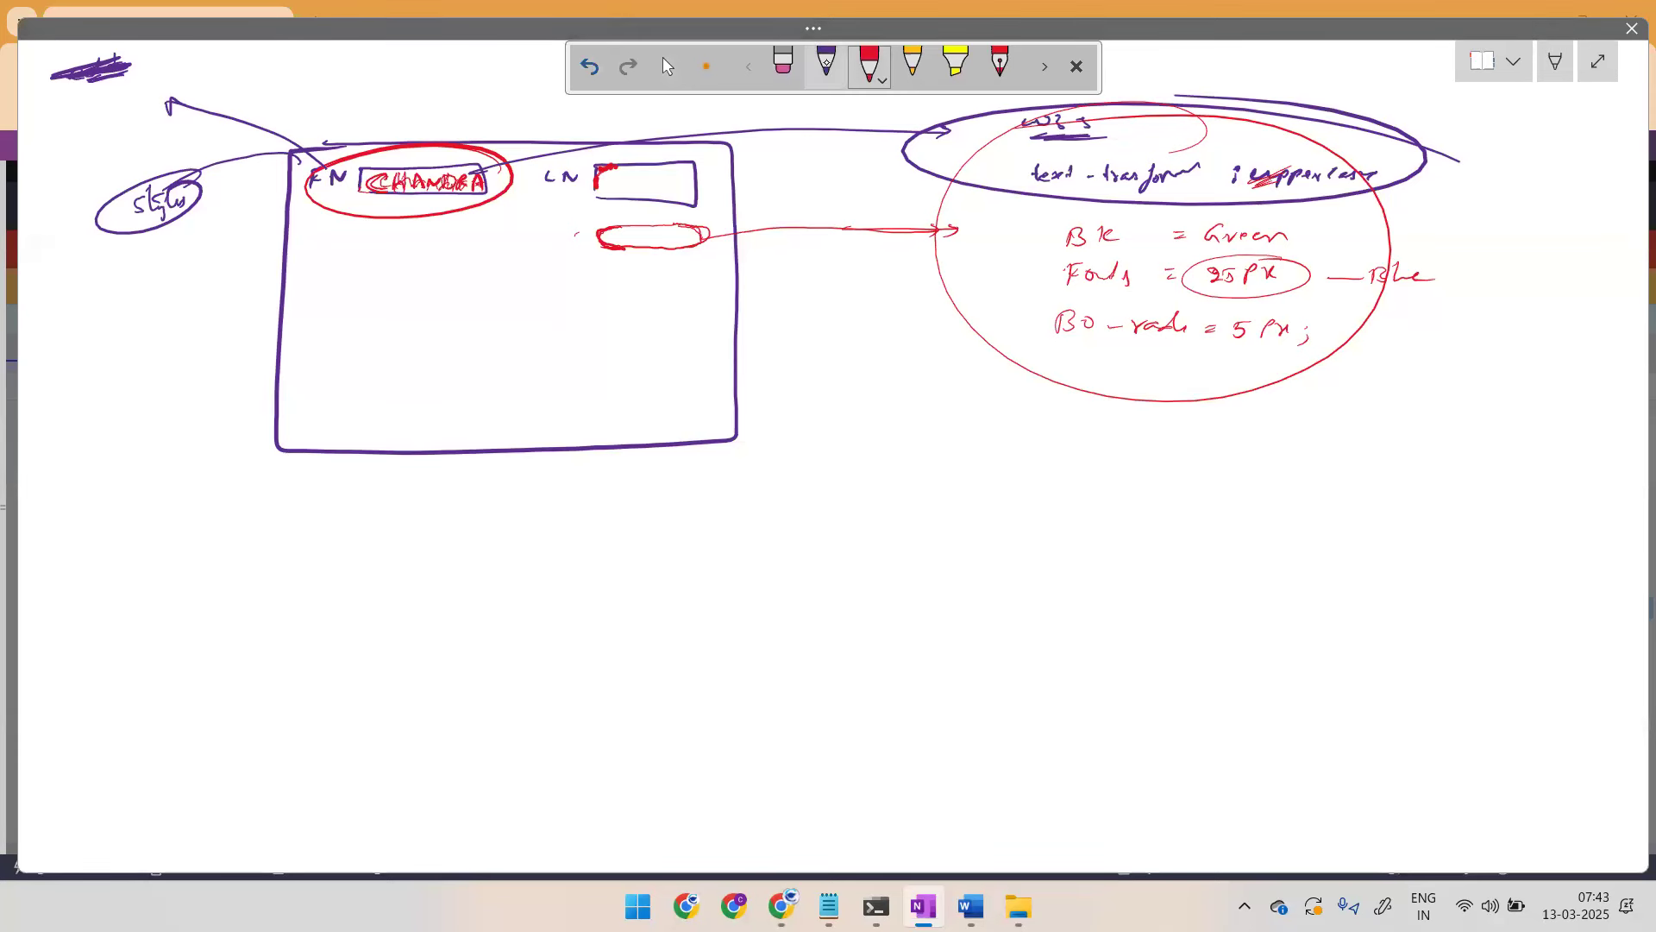
pyautogui.moveTo(382, 178)
pyautogui.mouseDown()
pyautogui.moveTo(411, 193)
pyautogui.moveTo(398, 196)
pyautogui.moveTo(482, 198)
pyautogui.moveTo(362, 200)
pyautogui.moveTo(473, 180)
pyautogui.moveTo(352, 181)
pyautogui.moveTo(547, 183)
pyautogui.mouseUp()
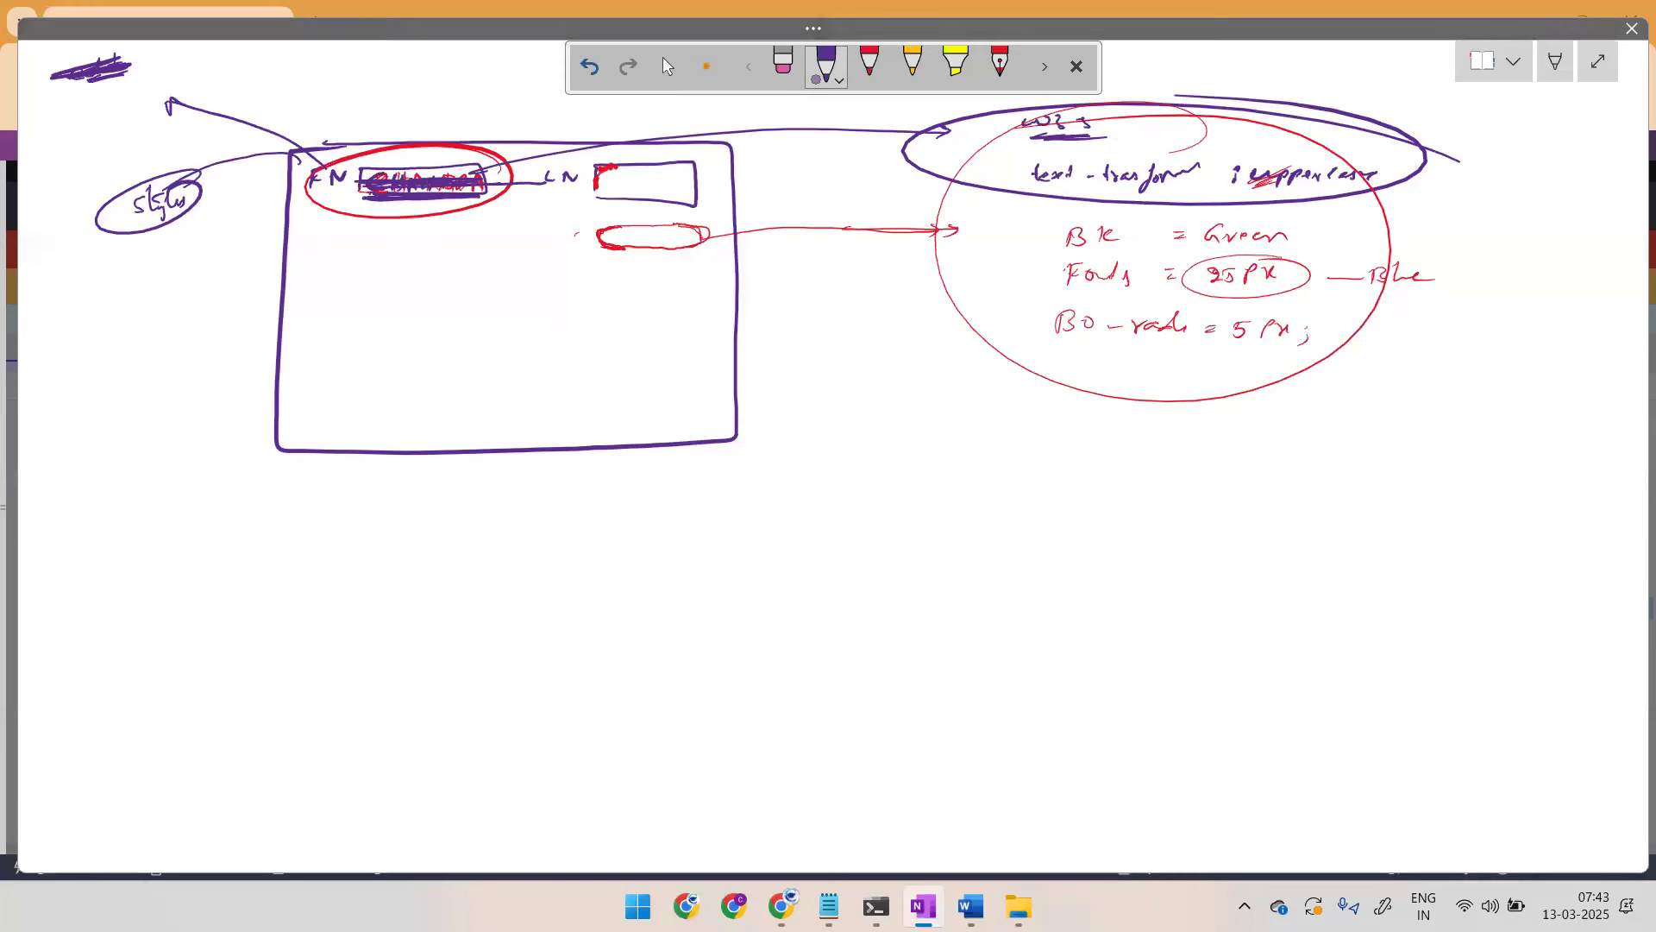
# Step: Write an underlined "Inline" label below the style notes and draw a wavy purple line down through the notes
pyautogui.moveTo(1072, 414); pyautogui.dragTo(1078, 431)
pyautogui.moveTo(1082, 430); pyautogui.dragTo(1102, 433)
pyautogui.moveTo(1113, 412)
pyautogui.mouseDown()
pyautogui.moveTo(1115, 431)
pyautogui.moveTo(1144, 423)
pyautogui.mouseUp()
pyautogui.moveTo(1104, 442); pyautogui.dragTo(1140, 446)
pyautogui.moveTo(1082, 164)
pyautogui.mouseDown()
pyautogui.moveTo(1053, 197)
pyautogui.moveTo(1080, 481)
pyautogui.mouseUp()
# Step: Write an underlined, circled "Skin" label below the form sketch and connect it to the style notes with two lines
pyautogui.moveTo(949, 370)
pyautogui.mouseDown()
pyautogui.moveTo(951, 392)
pyautogui.moveTo(112, 514)
pyautogui.mouseUp()
pyautogui.moveTo(97, 540)
pyautogui.mouseDown()
pyautogui.moveTo(86, 553)
pyautogui.moveTo(133, 531)
pyautogui.mouseUp()
pyautogui.moveTo(92, 568); pyautogui.dragTo(141, 553)
pyautogui.moveTo(149, 490)
pyautogui.mouseDown()
pyautogui.moveTo(156, 573)
pyautogui.moveTo(57, 523)
pyautogui.mouseUp()
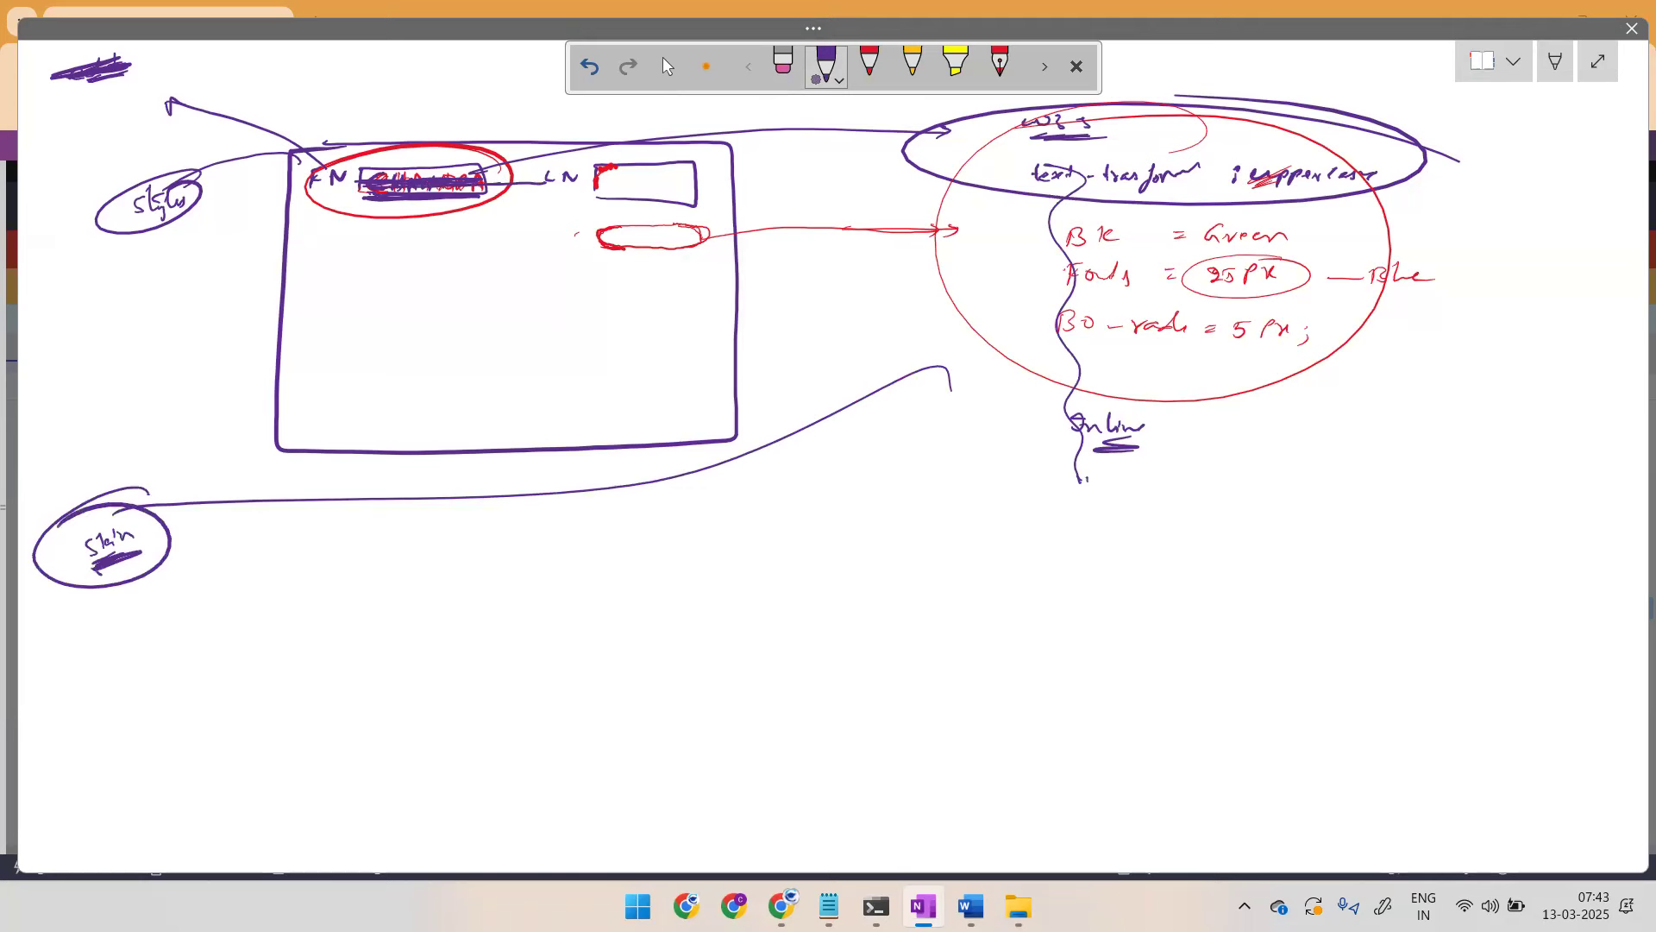
pyautogui.moveTo(1084, 228); pyautogui.dragTo(107, 548)
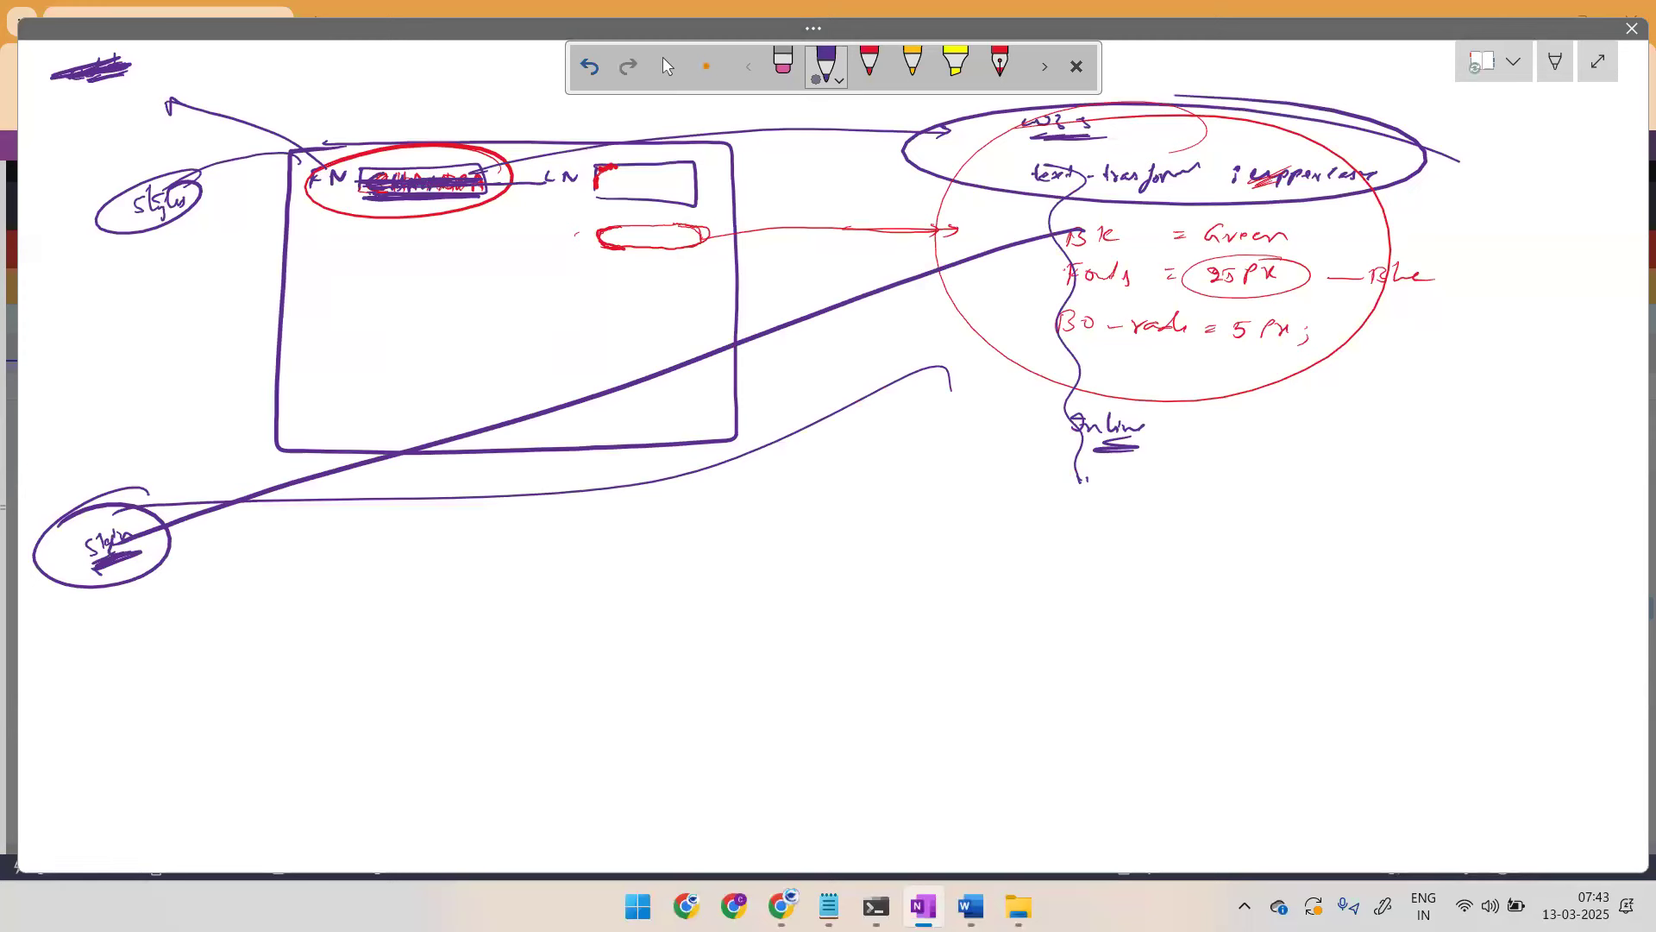
# Step: Add short purple marks at several spots inside the form sketch's rectangle
pyautogui.moveTo(399, 230); pyautogui.dragTo(425, 213)
pyautogui.moveTo(584, 206); pyautogui.dragTo(595, 199)
pyautogui.moveTo(592, 293); pyautogui.dragTo(602, 302)
pyautogui.moveTo(428, 364); pyautogui.dragTo(459, 370)
pyautogui.moveTo(468, 288); pyautogui.dragTo(493, 274)
# Step: Scribble in red over the Skin label and around the text-transform note, and write "W3" beside the style notes
pyautogui.click(869, 65)
pyautogui.moveTo(1323, 128)
pyautogui.mouseDown()
pyautogui.moveTo(1253, 155)
pyautogui.moveTo(1238, 132)
pyautogui.mouseUp()
pyautogui.moveTo(222, 600)
pyautogui.mouseDown()
pyautogui.moveTo(167, 640)
pyautogui.moveTo(248, 595)
pyautogui.mouseUp()
pyautogui.moveTo(1383, 367); pyautogui.dragTo(1433, 371)
pyautogui.moveTo(105, 537)
pyautogui.mouseDown()
pyautogui.moveTo(82, 552)
pyautogui.moveTo(136, 535)
pyautogui.moveTo(104, 543)
pyautogui.mouseUp()
pyautogui.moveTo(1097, 124); pyautogui.dragTo(1133, 101)
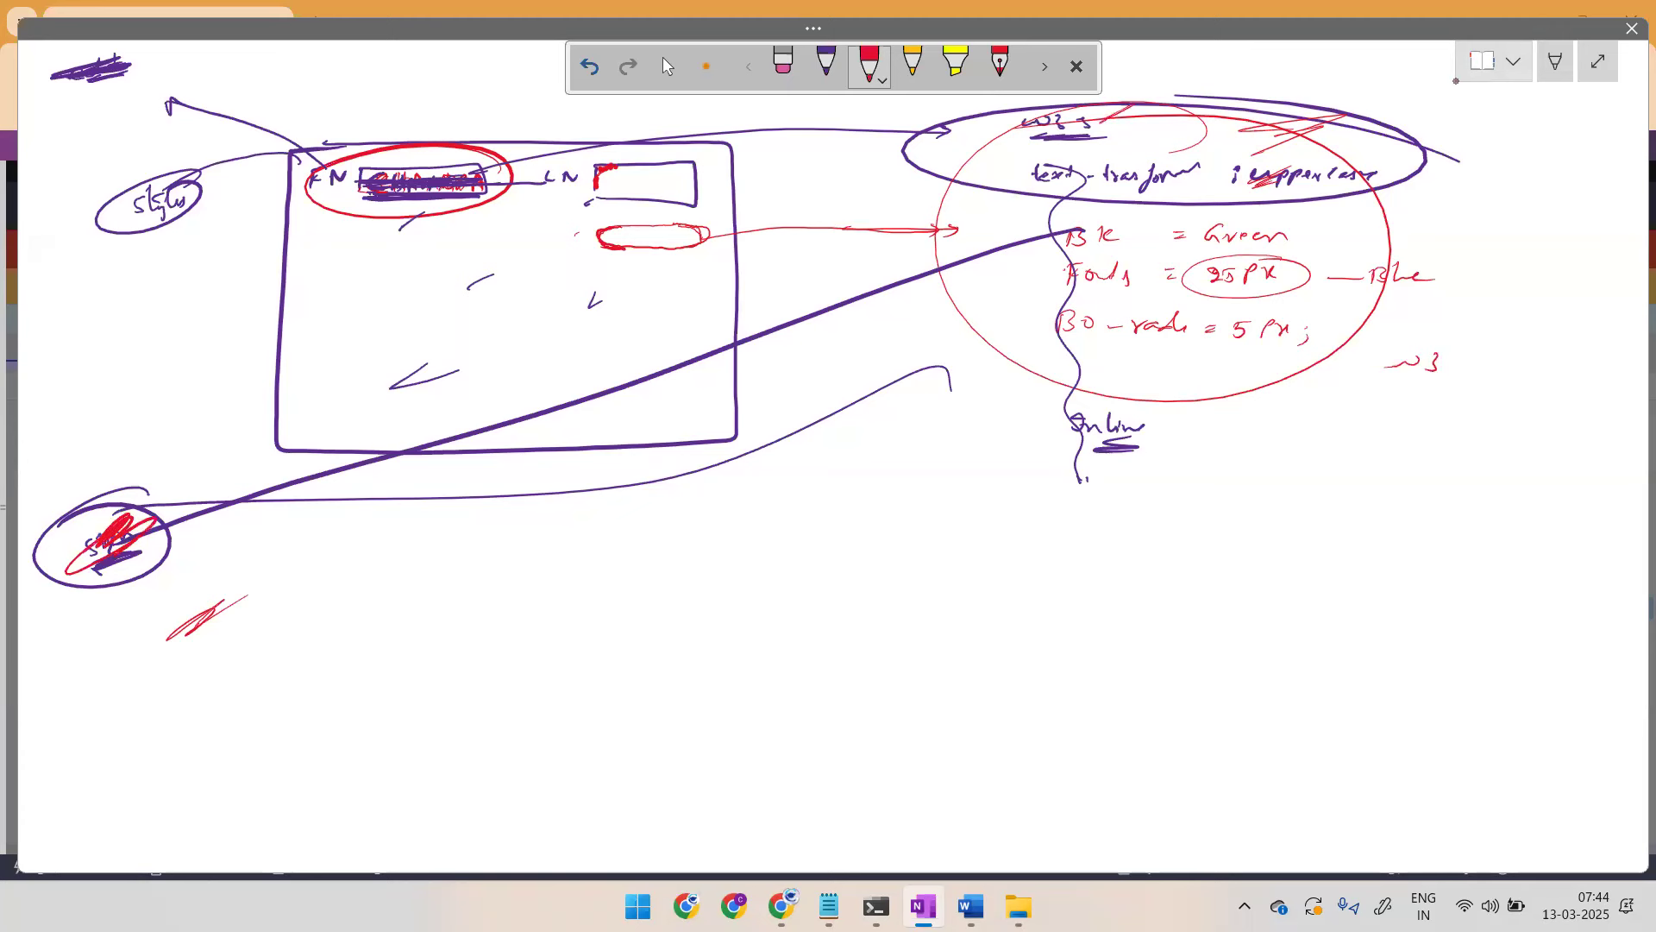
# Step: Write "CSS" in red above the style notes and circle it
pyautogui.moveTo(1323, 68); pyautogui.dragTo(1379, 84)
pyautogui.moveTo(1320, 96); pyautogui.dragTo(1379, 91)
pyautogui.moveTo(1363, 47)
pyautogui.mouseDown()
pyautogui.moveTo(1277, 86)
pyautogui.moveTo(1380, 47)
pyautogui.mouseUp()
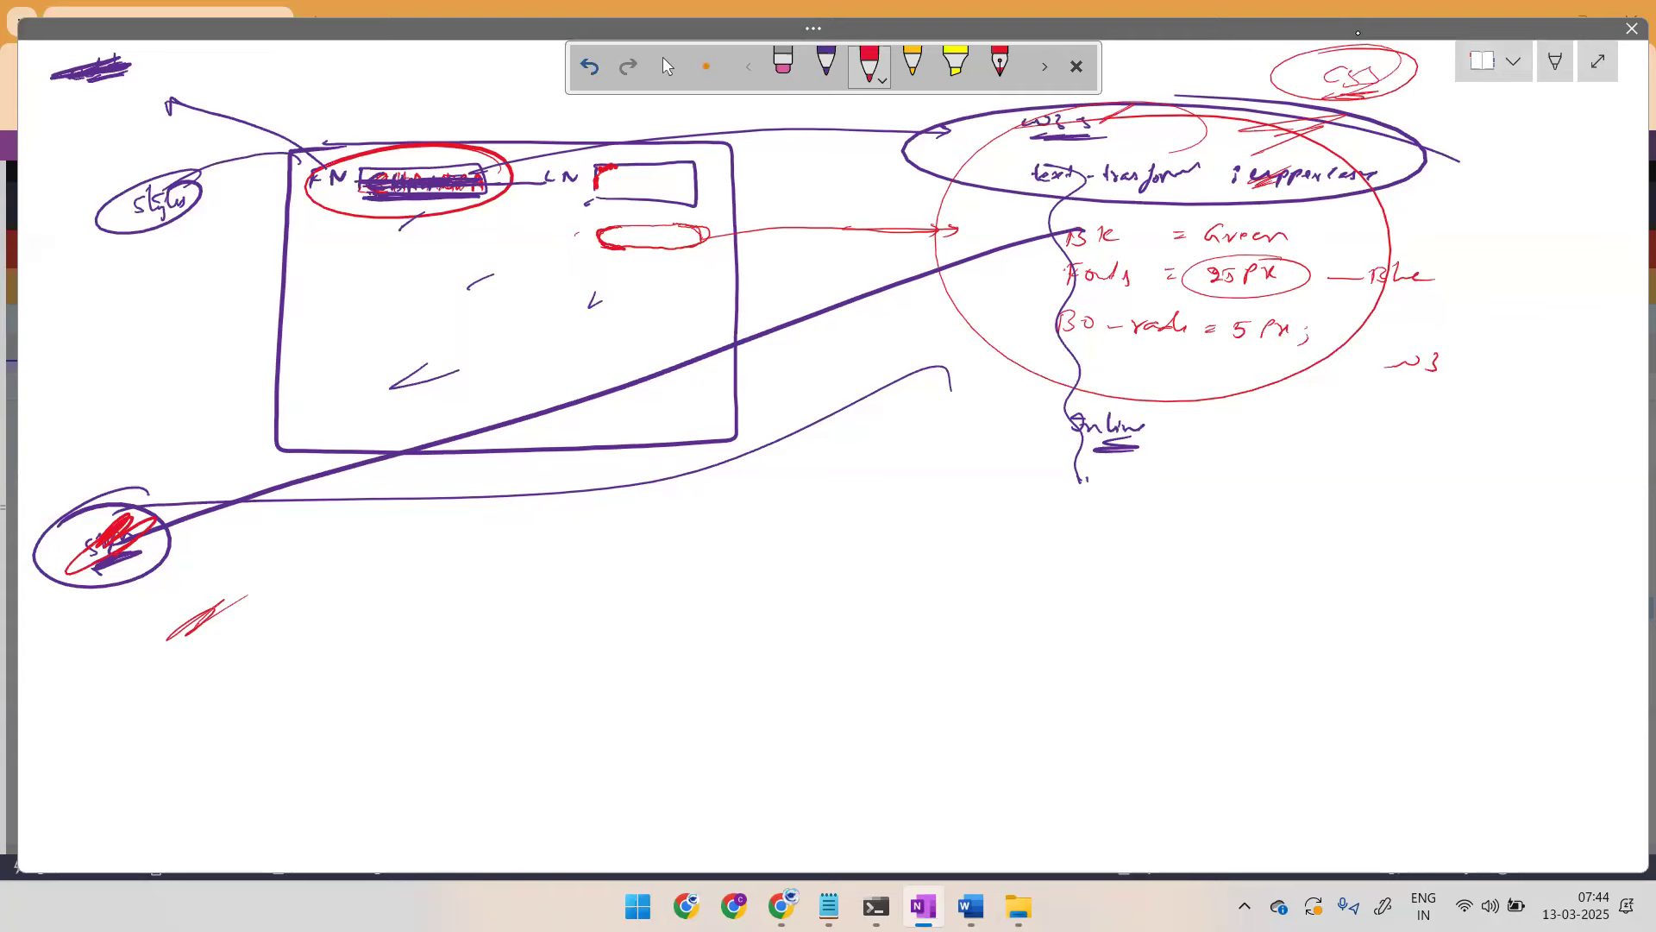
# Step: Switch to Pega Dev Studio, discard the pending Place cell property changes, and return to the OneNote sketch
pyautogui.hotkey('alt', 'Tab')
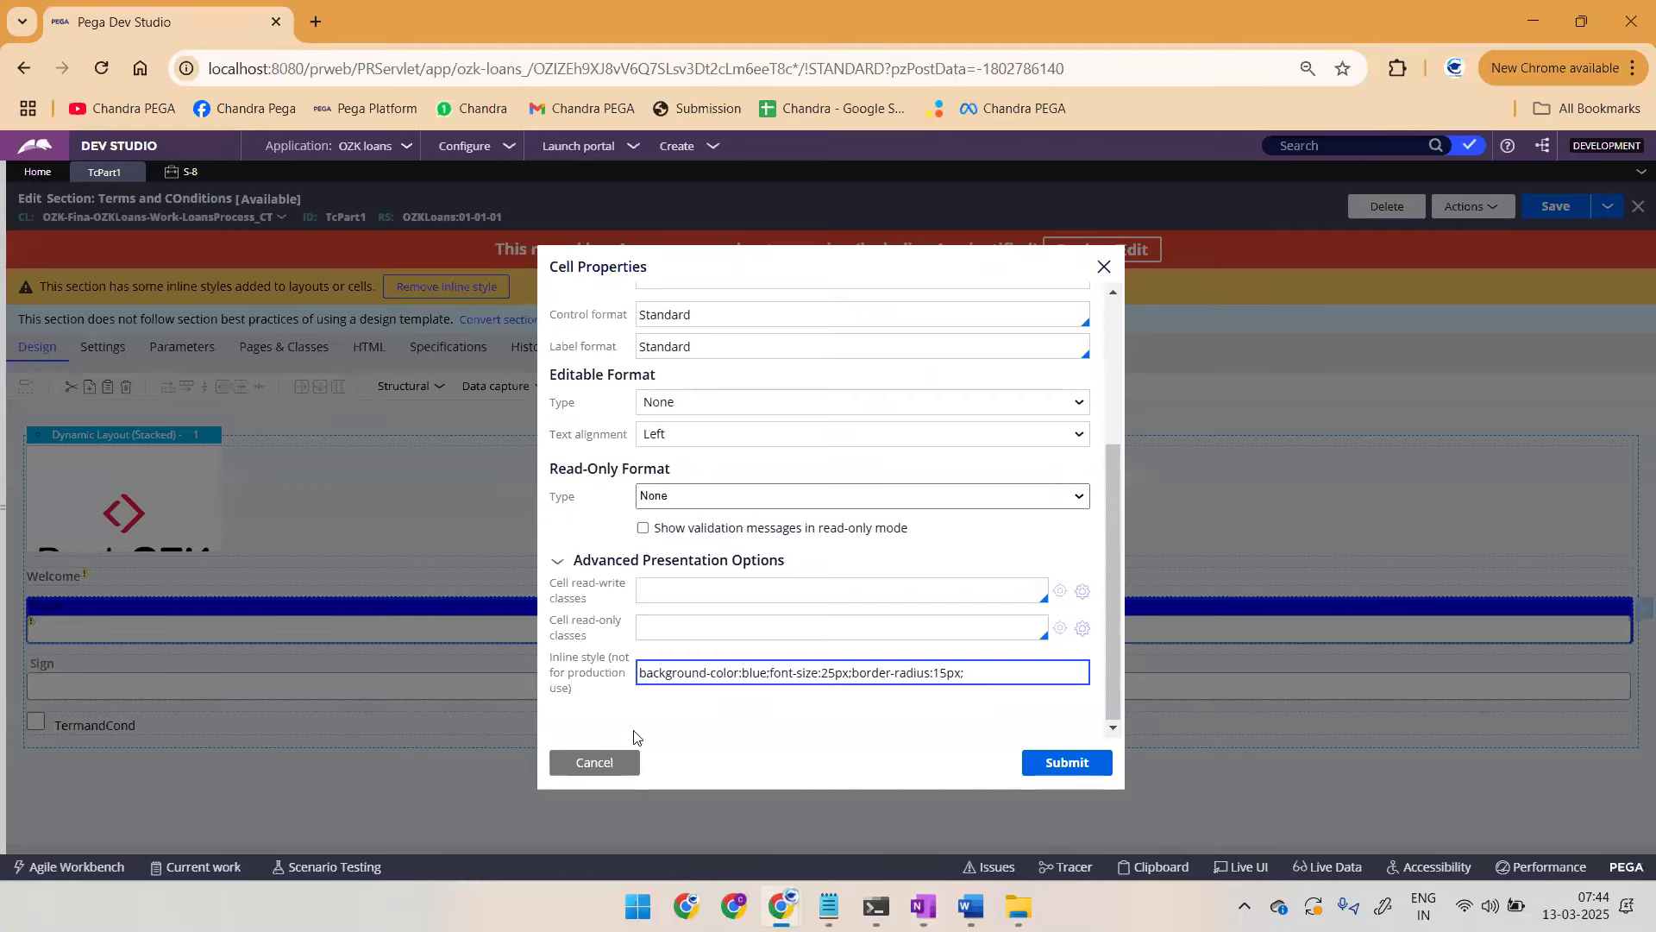
pyautogui.click(606, 768)
pyautogui.click(1466, 208)
pyautogui.click(1382, 276)
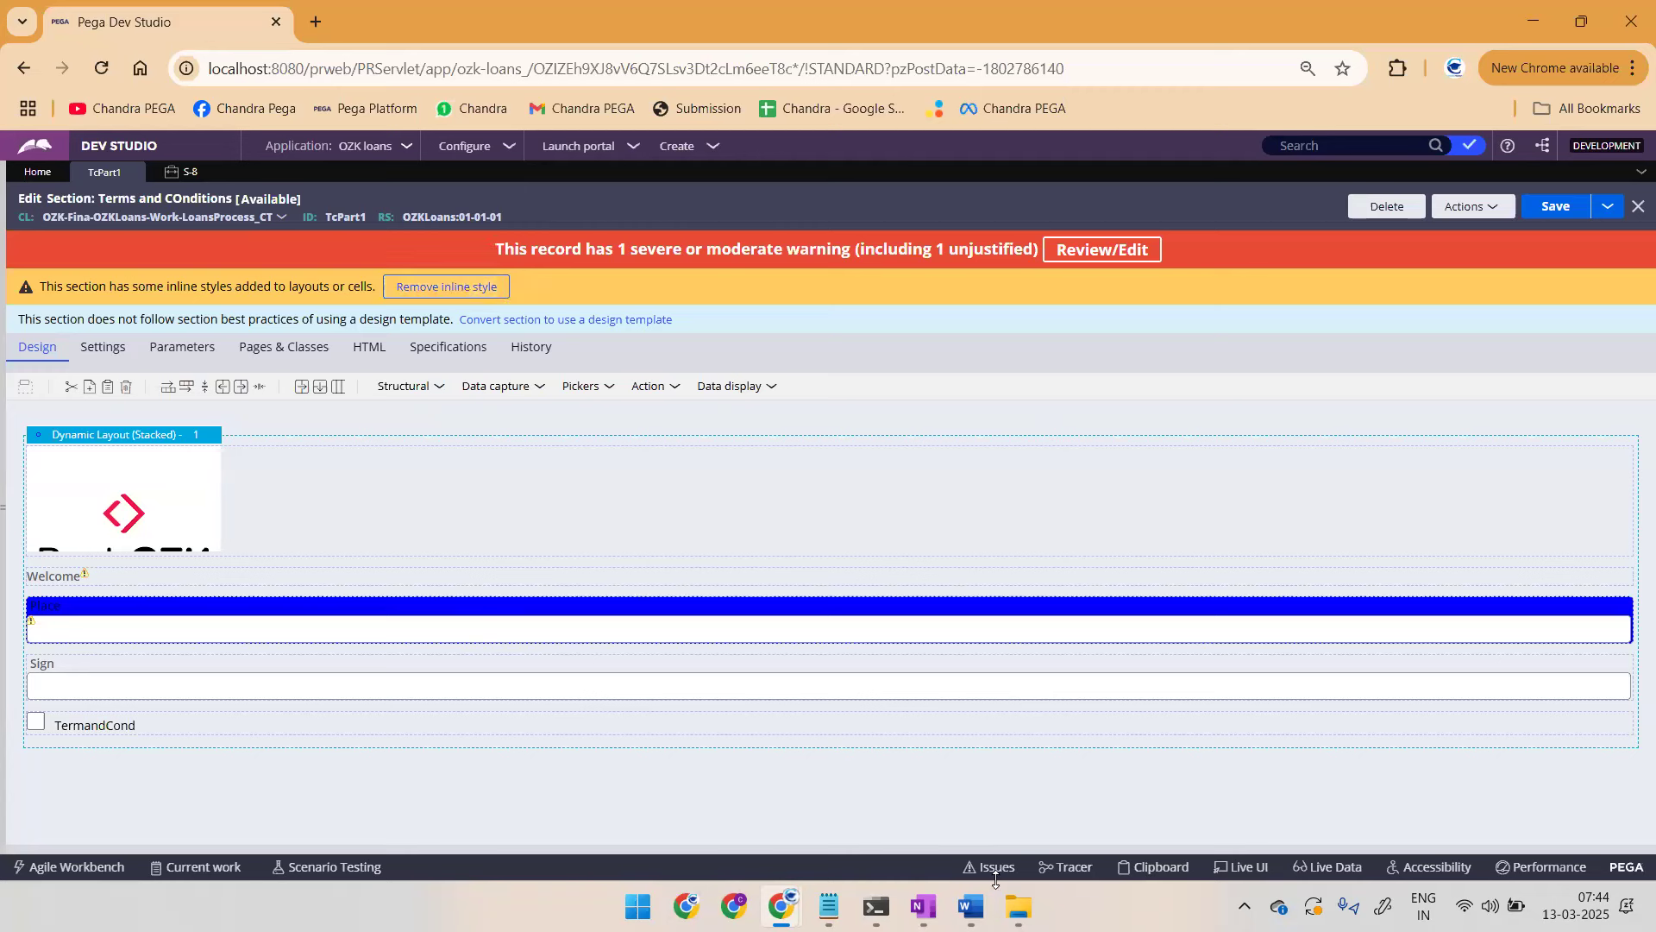
pyautogui.hotkey('alt', 'Tab')
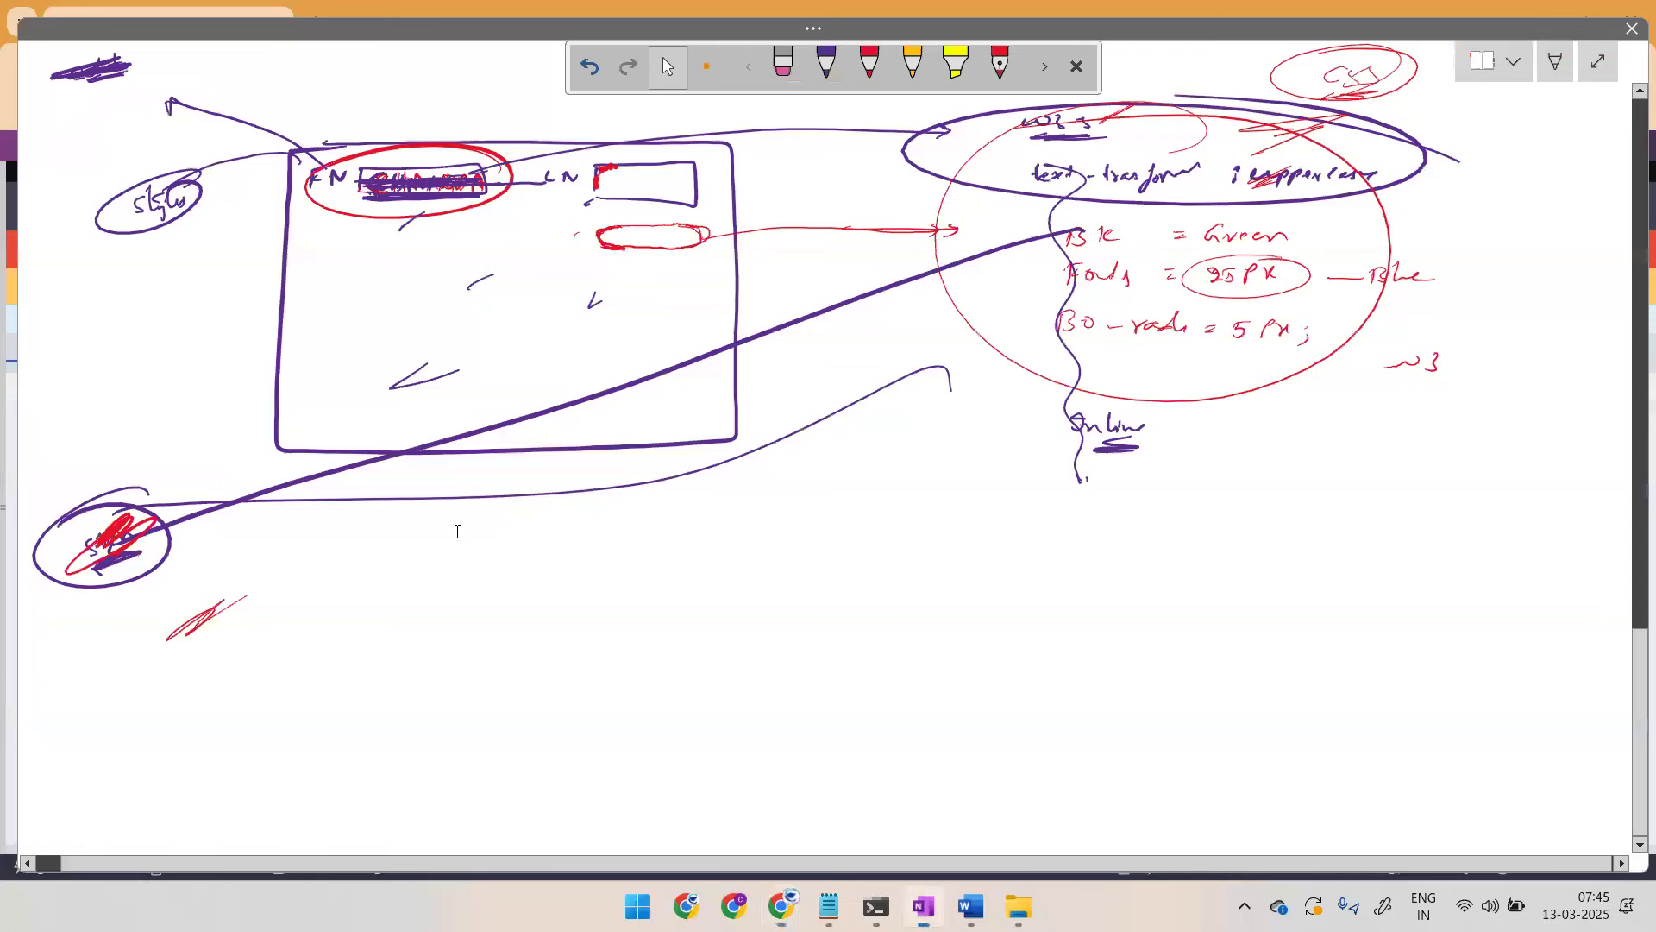
# Step: On a blank area, write a red heading containing "field value", circle that term and strike out the one before it in purple
pyautogui.click(869, 64)
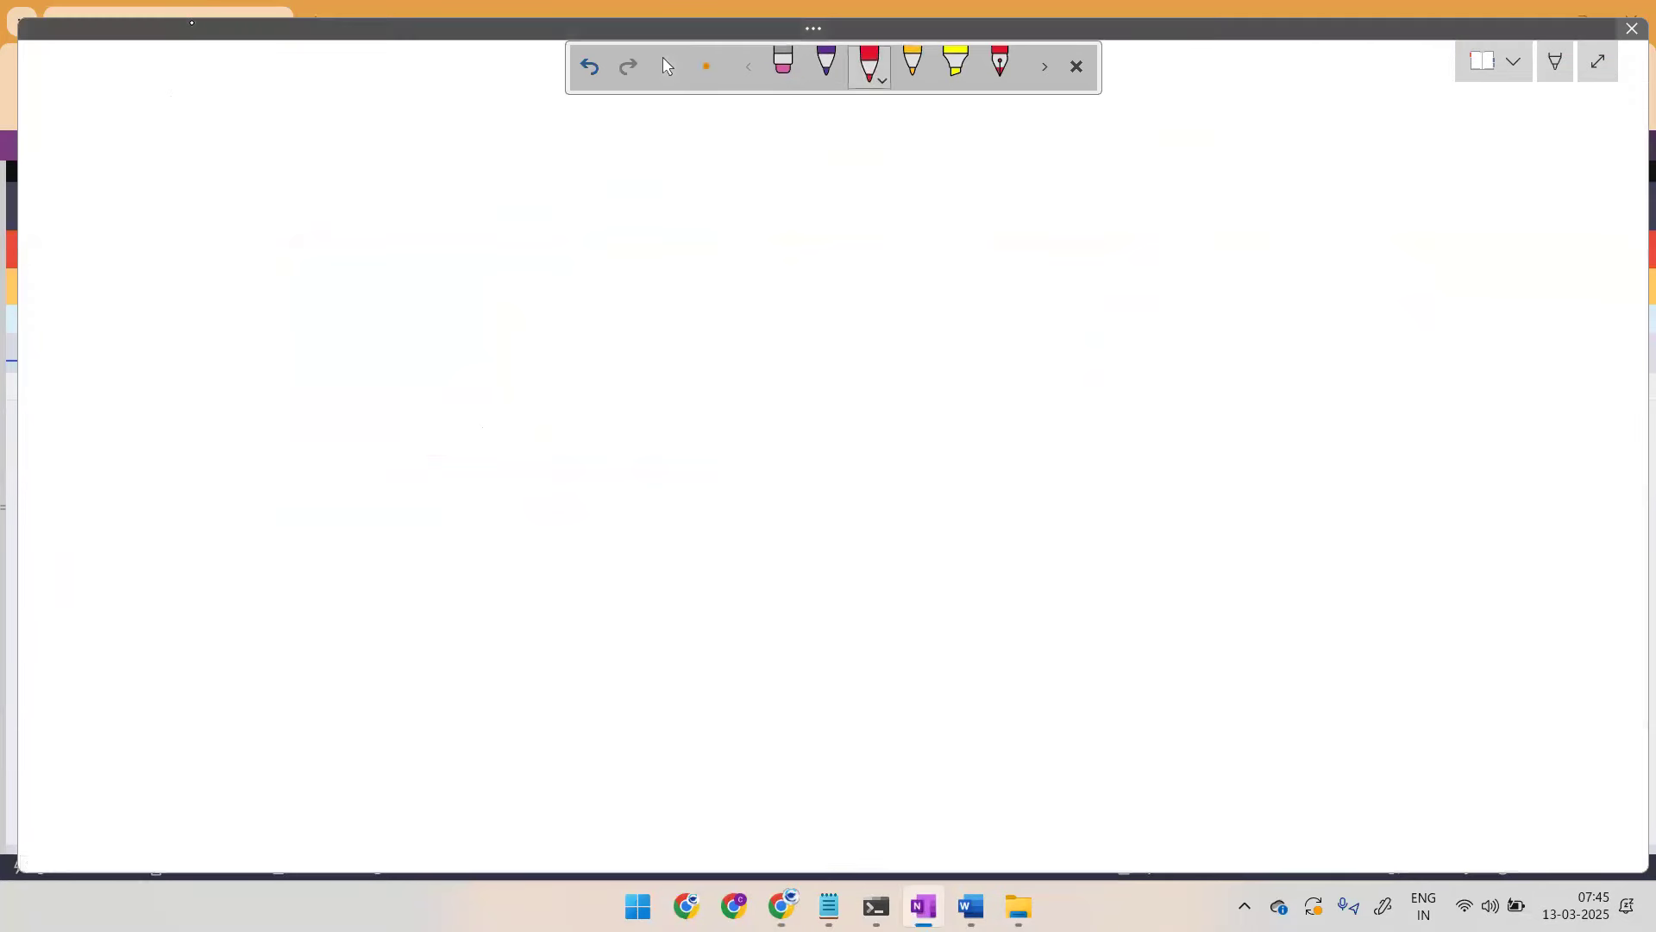
pyautogui.moveTo(212, 117)
pyautogui.mouseDown()
pyautogui.moveTo(210, 139)
pyautogui.moveTo(386, 138)
pyautogui.moveTo(432, 125)
pyautogui.moveTo(367, 106)
pyautogui.moveTo(503, 90)
pyautogui.moveTo(445, 152)
pyautogui.moveTo(506, 126)
pyautogui.moveTo(542, 136)
pyautogui.mouseUp()
pyautogui.click(827, 62)
pyautogui.moveTo(190, 151)
pyautogui.mouseDown()
pyautogui.moveTo(276, 121)
pyautogui.moveTo(215, 151)
pyautogui.moveTo(274, 151)
pyautogui.mouseUp()
pyautogui.moveTo(371, 86)
pyautogui.mouseDown()
pyautogui.moveTo(320, 114)
pyautogui.moveTo(358, 191)
pyautogui.moveTo(381, 195)
pyautogui.mouseUp()
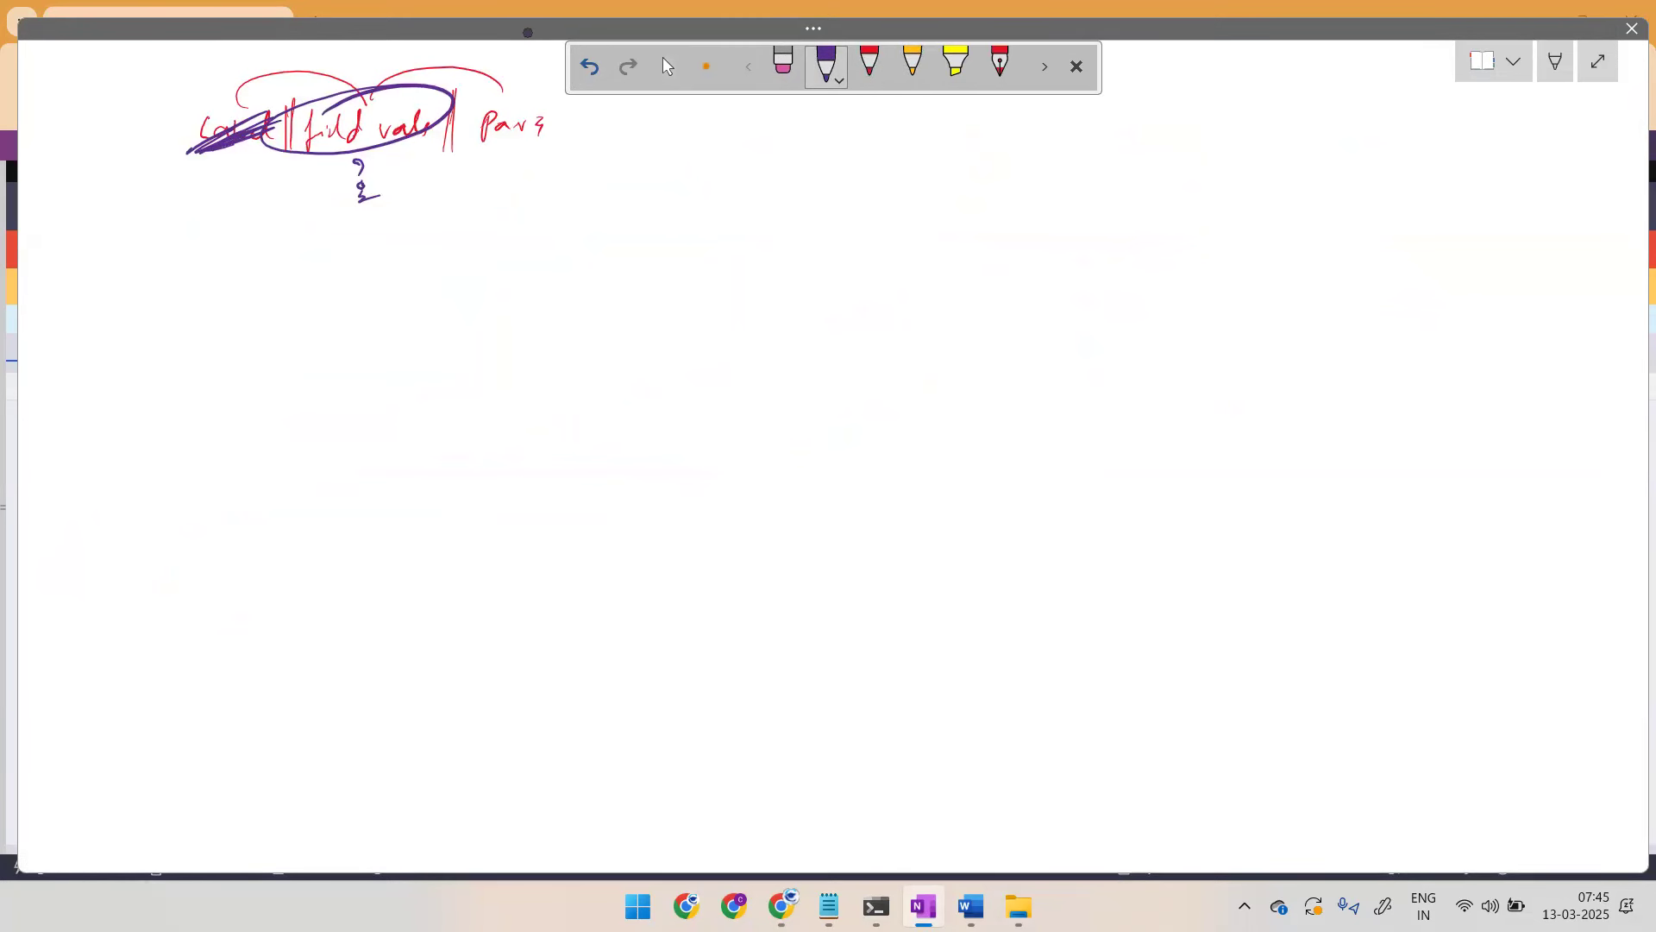
# Step: Draw three large purple rectangles side by side below the heading
pyautogui.moveTo(270, 252)
pyautogui.mouseDown()
pyautogui.moveTo(581, 401)
pyautogui.moveTo(259, 333)
pyautogui.moveTo(273, 243)
pyautogui.mouseUp()
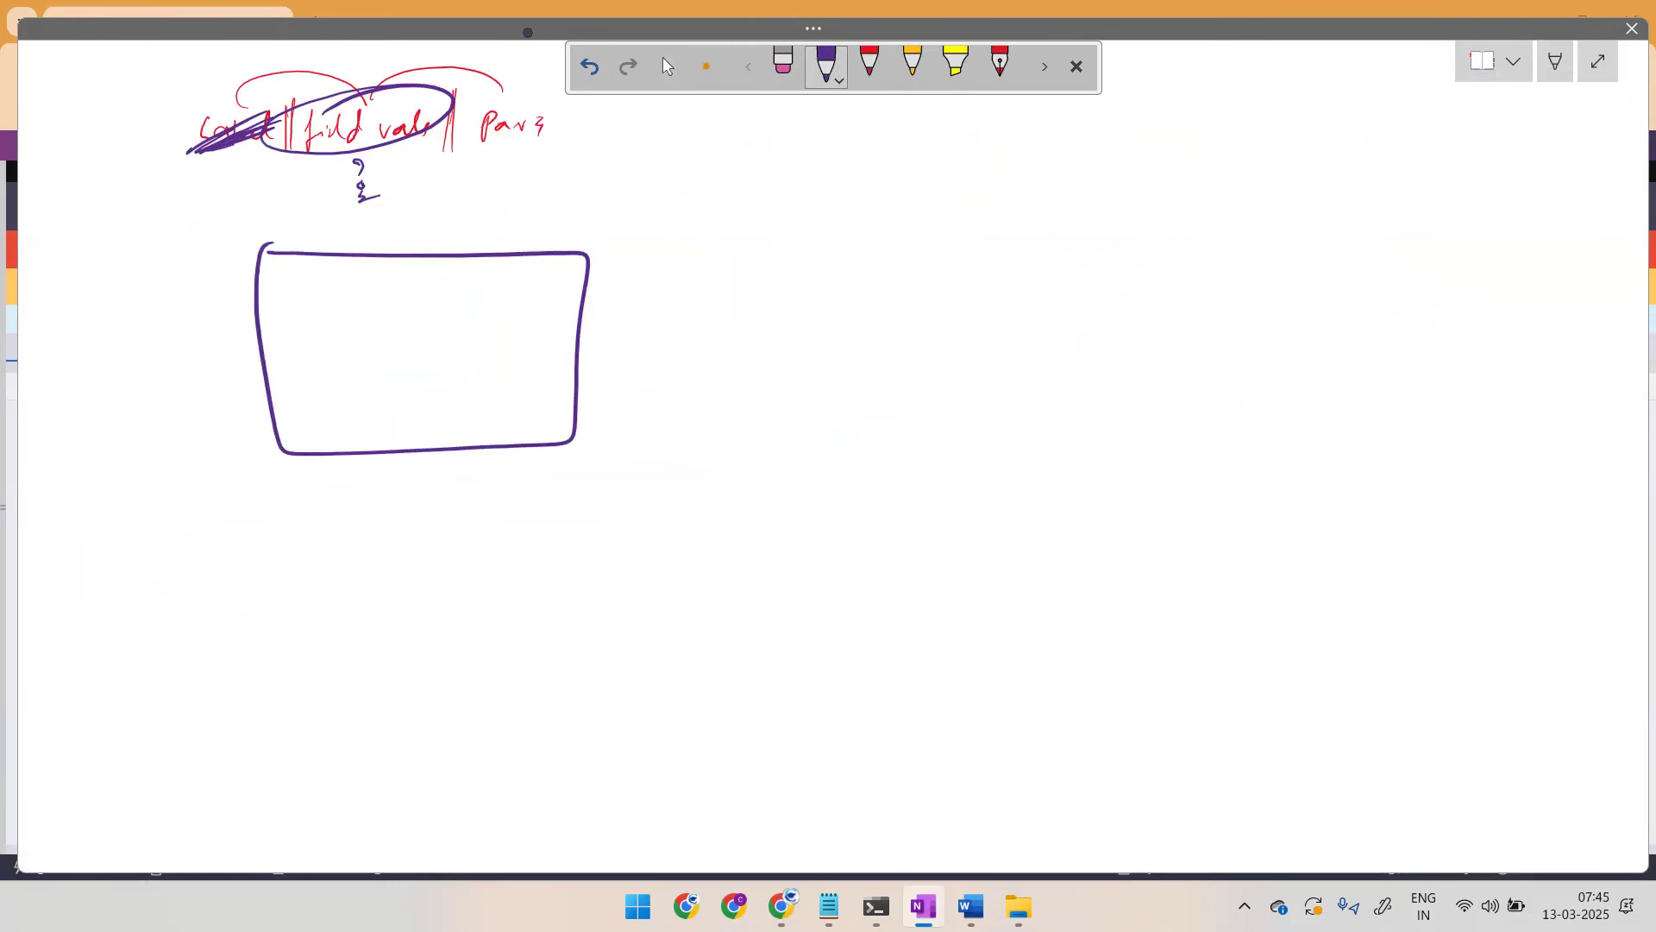
pyautogui.moveTo(725, 259)
pyautogui.mouseDown()
pyautogui.moveTo(939, 372)
pyautogui.moveTo(677, 252)
pyautogui.moveTo(761, 244)
pyautogui.mouseUp()
pyautogui.moveTo(1107, 264)
pyautogui.mouseDown()
pyautogui.moveTo(1196, 257)
pyautogui.moveTo(1061, 394)
pyautogui.moveTo(1166, 256)
pyautogui.mouseUp()
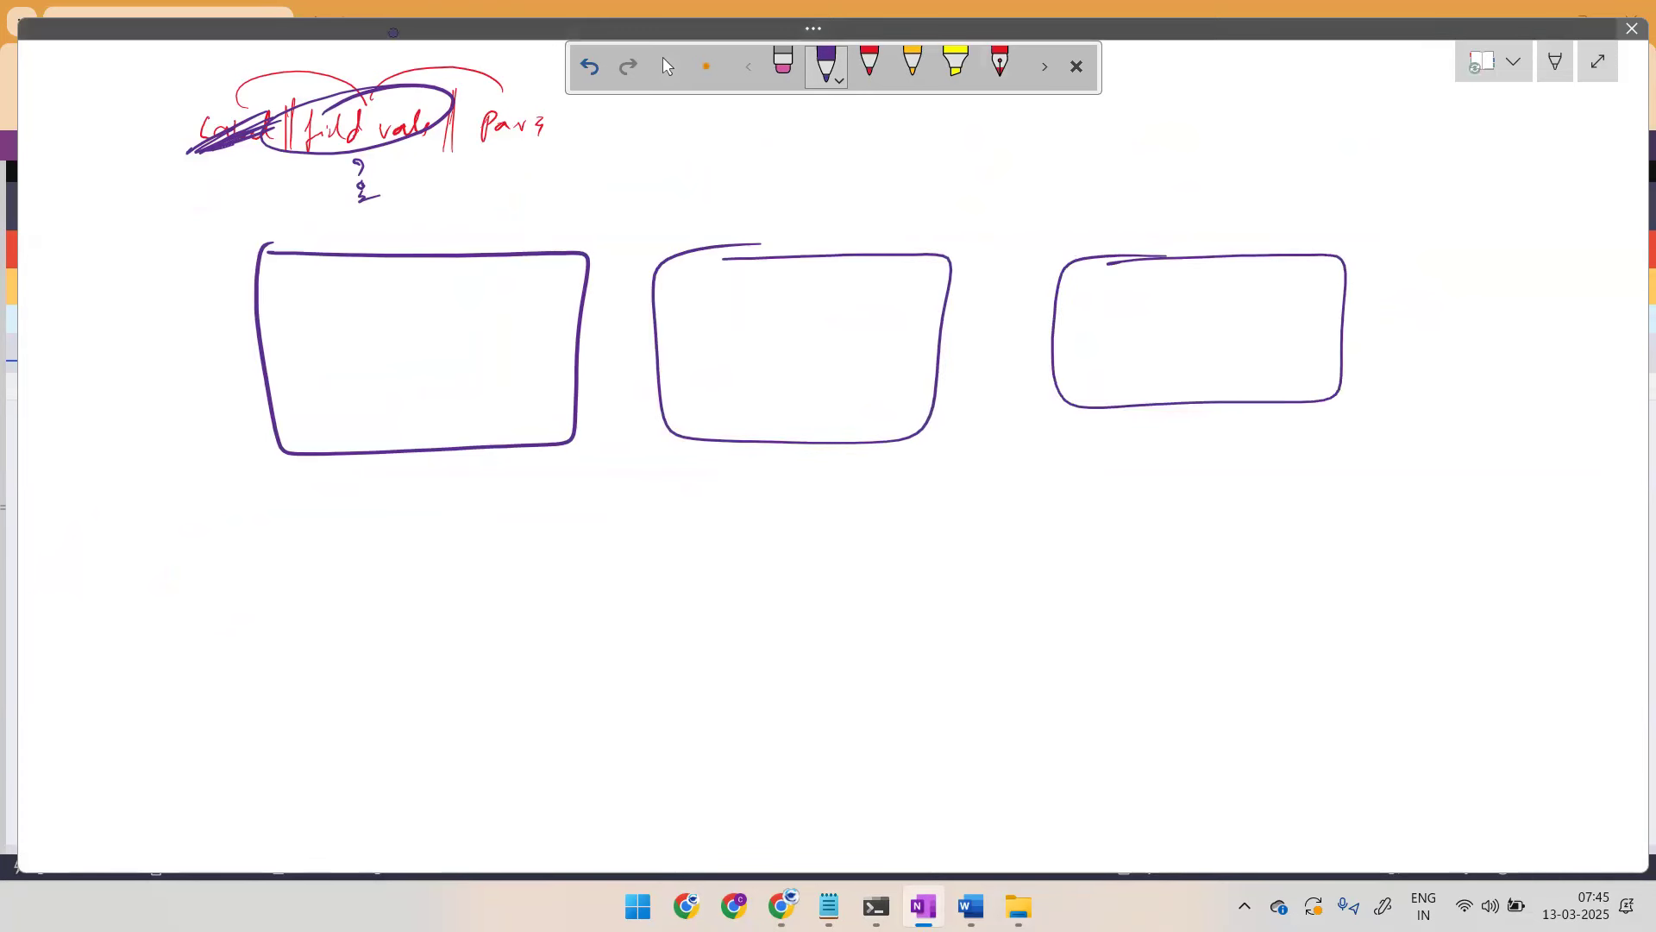
# Step: Write an underlined purple label above each rectangle, beginning with CC and L, and draw a red double arrow towards the first rectangle
pyautogui.moveTo(282, 225); pyautogui.dragTo(280, 238)
pyautogui.moveTo(301, 223); pyautogui.dragTo(319, 238)
pyautogui.moveTo(785, 227)
pyautogui.mouseDown()
pyautogui.moveTo(786, 246)
pyautogui.moveTo(815, 248)
pyautogui.mouseUp()
pyautogui.moveTo(1209, 233); pyautogui.dragTo(1224, 243)
pyautogui.moveTo(1214, 246); pyautogui.dragTo(1239, 246)
pyautogui.click(859, 63)
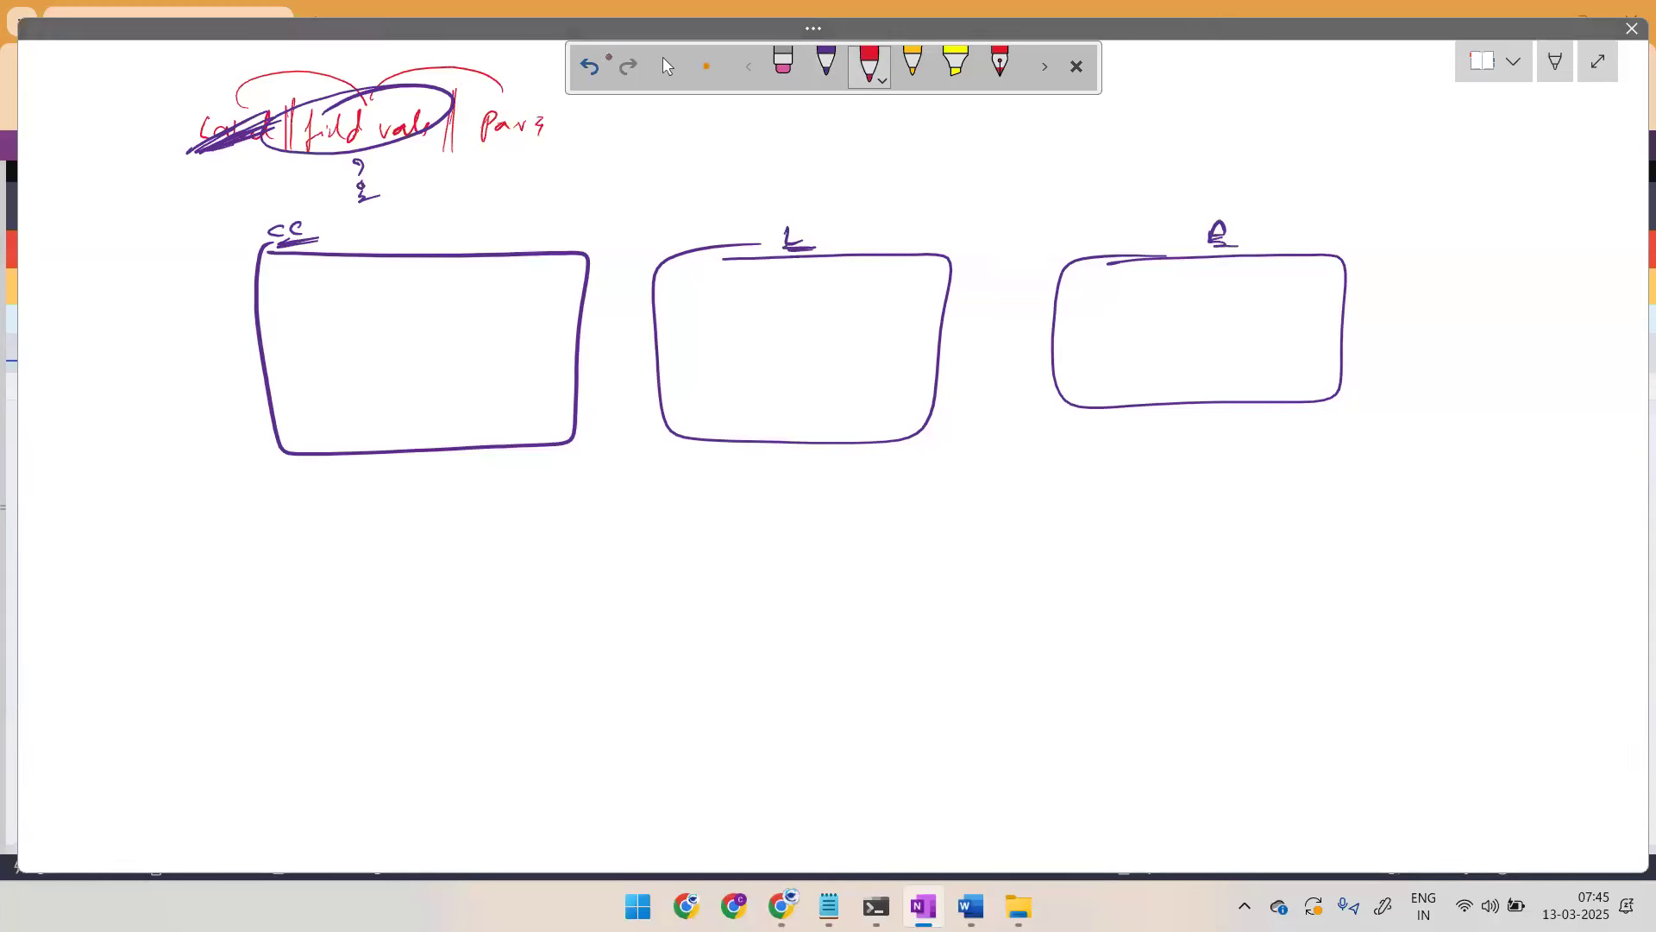
pyautogui.moveTo(158, 331); pyautogui.dragTo(222, 311)
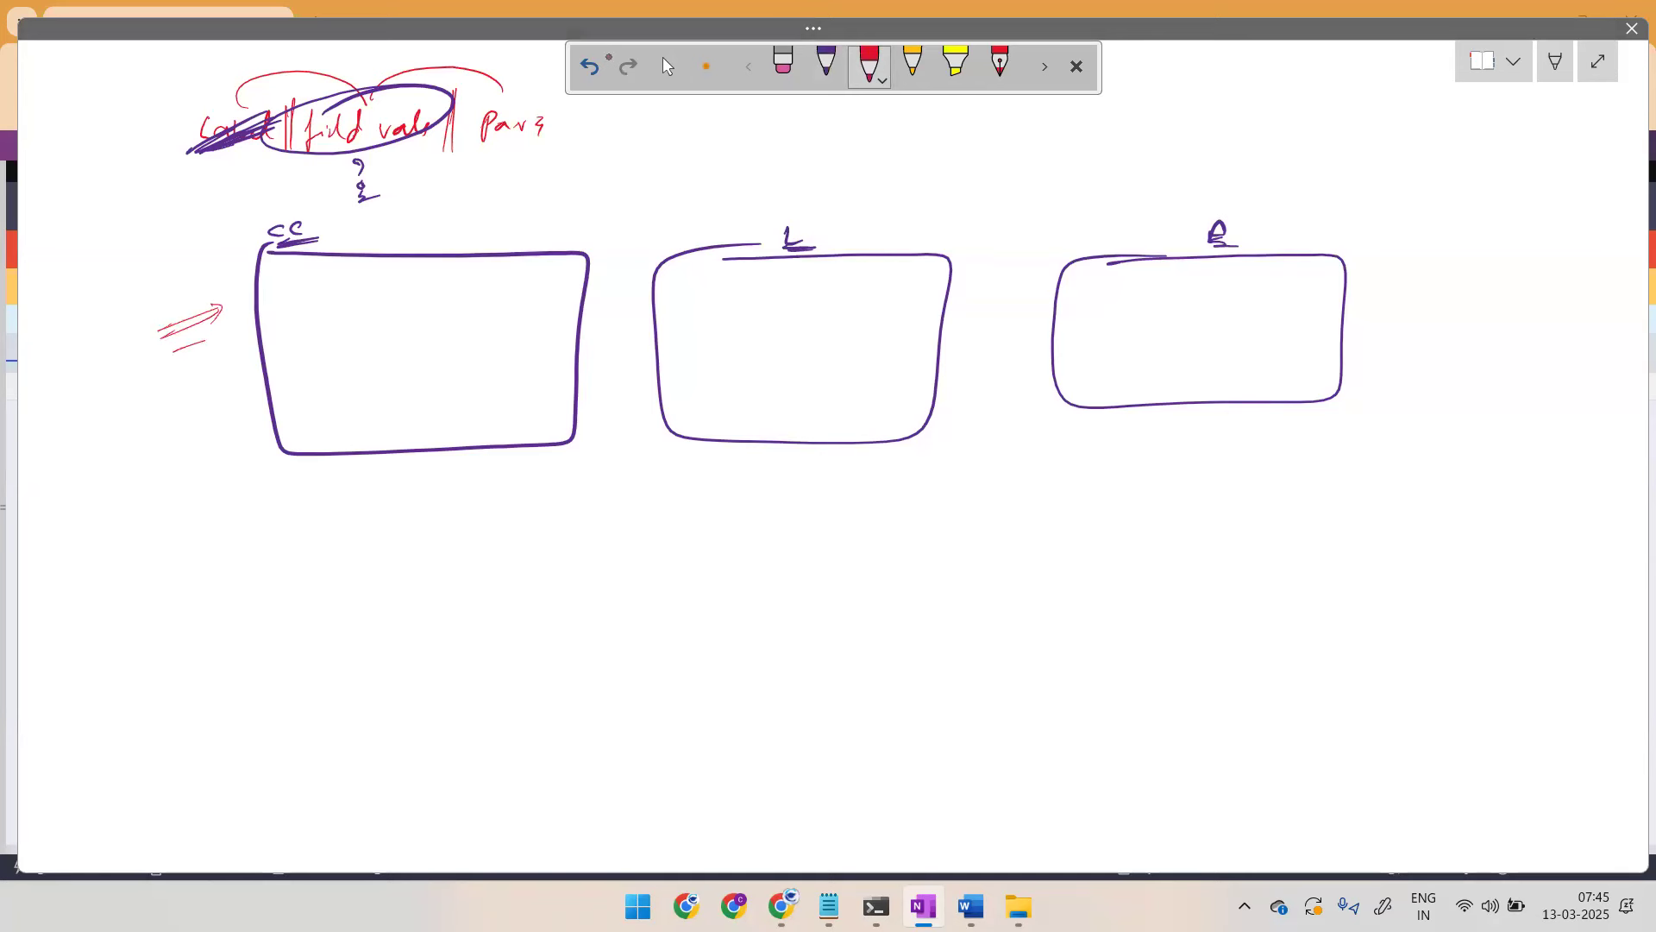
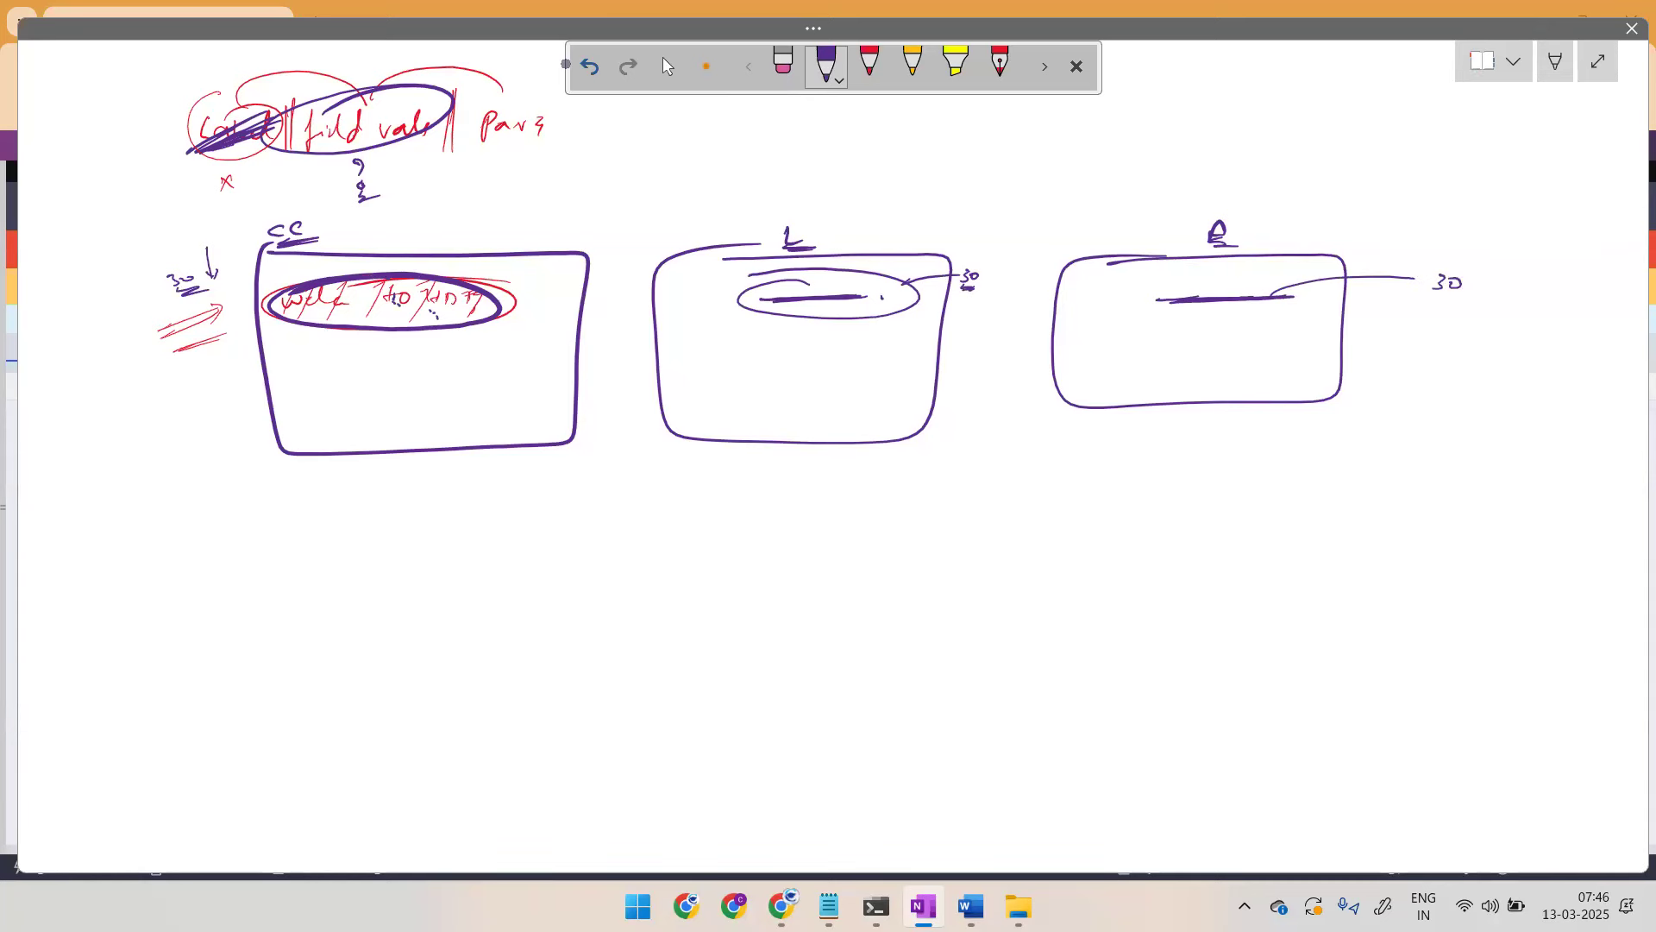
# Step: Write and underline a short purple note beside the heading, and underline the circled text in the first rectangle
pyautogui.moveTo(110, 107); pyautogui.dragTo(133, 85)
pyautogui.moveTo(136, 96)
pyautogui.mouseDown()
pyautogui.moveTo(188, 75)
pyautogui.moveTo(136, 109)
pyautogui.mouseUp()
pyautogui.moveTo(177, 102); pyautogui.dragTo(129, 114)
pyautogui.moveTo(308, 321); pyautogui.dragTo(521, 305)
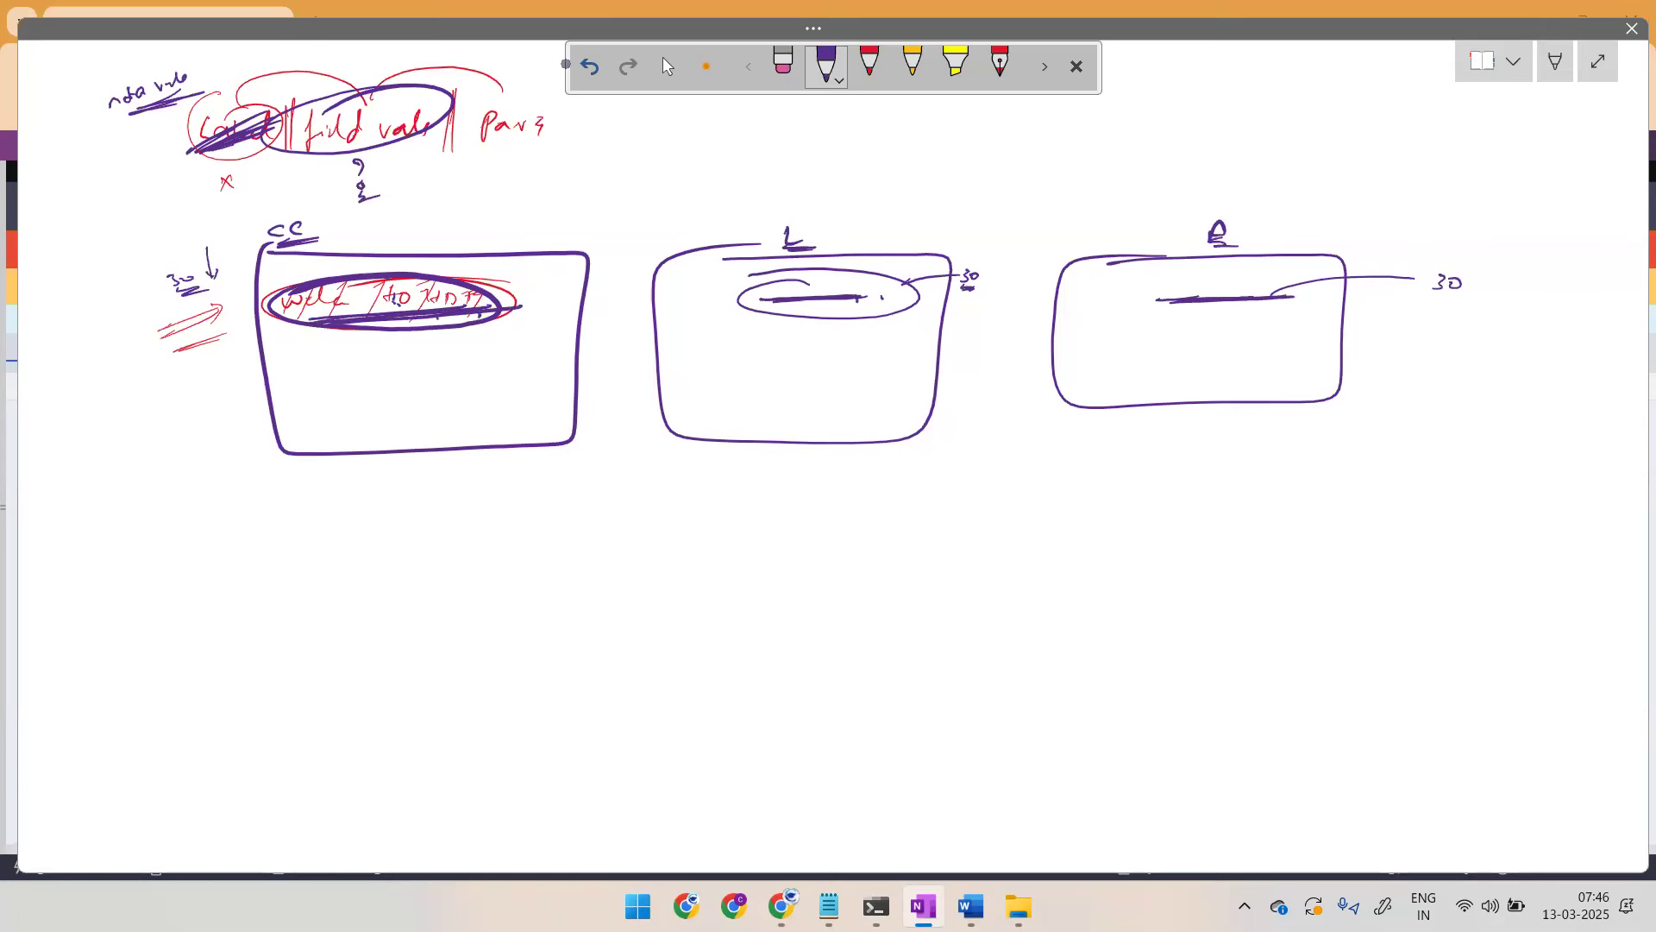
# Step: Add continuation dots inside the first rectangle, cross out the heading's first term, and circle "field value" with a thicker purple line
pyautogui.moveTo(1512, 326); pyautogui.dragTo(1541, 332)
pyautogui.click(499, 339)
pyautogui.moveTo(501, 369); pyautogui.dragTo(500, 384)
pyautogui.moveTo(216, 109)
pyautogui.mouseDown()
pyautogui.moveTo(263, 152)
pyautogui.moveTo(201, 182)
pyautogui.mouseUp()
pyautogui.moveTo(398, 88)
pyautogui.mouseDown()
pyautogui.moveTo(379, 171)
pyautogui.moveTo(444, 86)
pyautogui.moveTo(456, 147)
pyautogui.mouseUp()
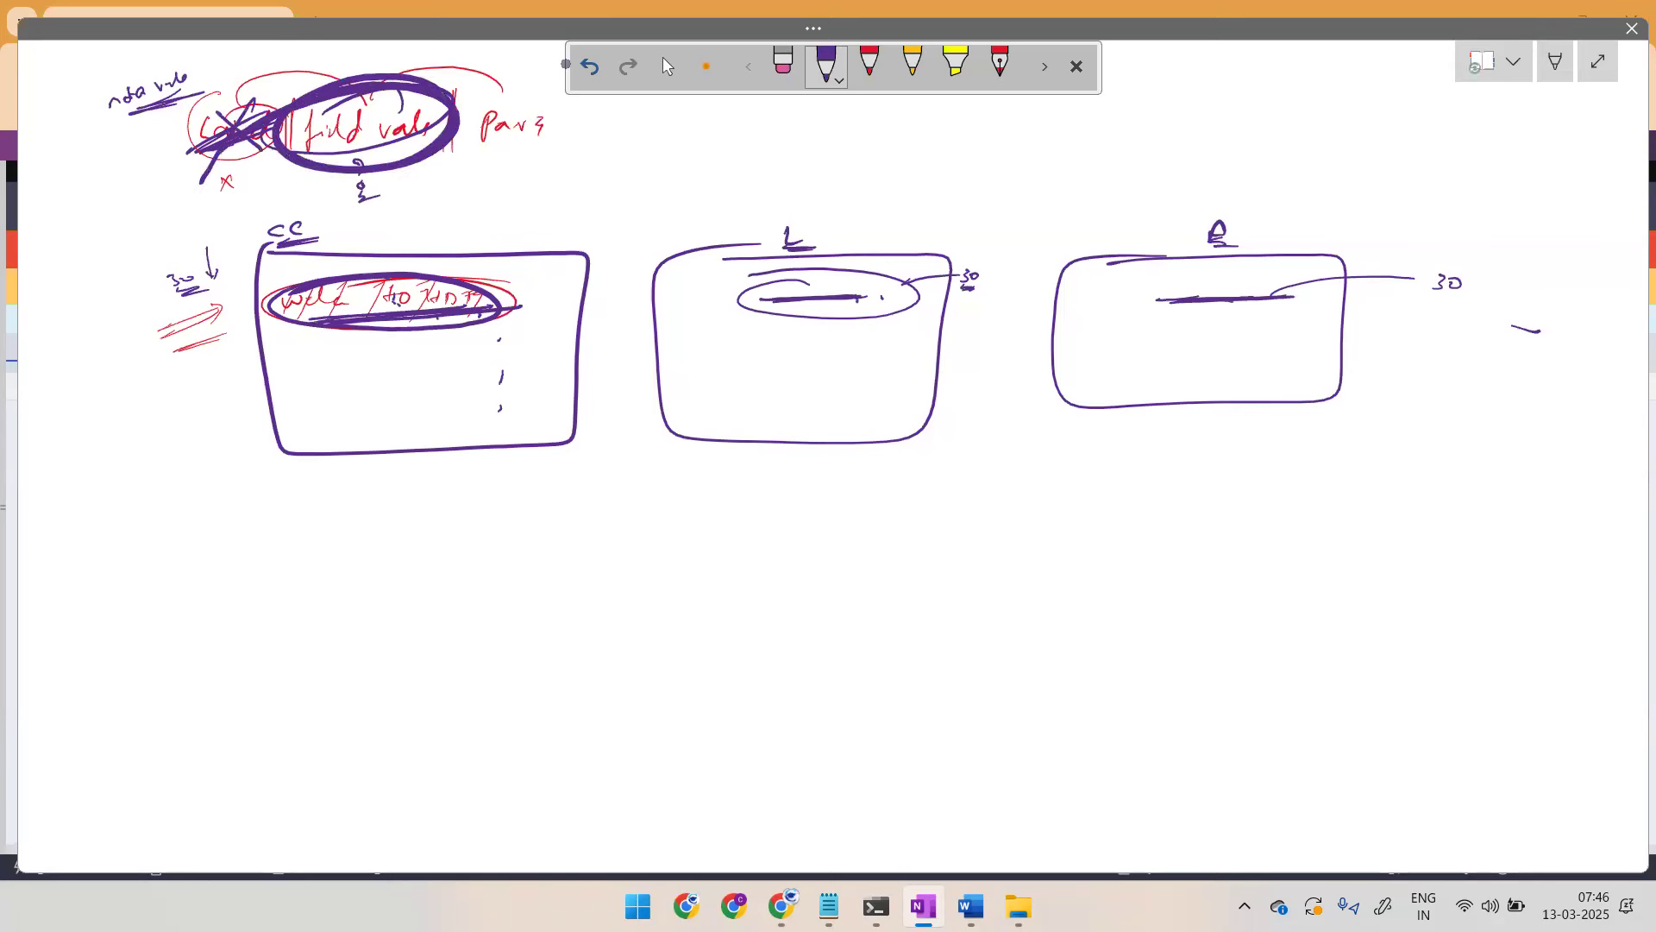
# Step: Draw a purple arrow from the circled "field value" to a new underlined word "Rule"
pyautogui.moveTo(413, 65)
pyautogui.mouseDown()
pyautogui.moveTo(551, 62)
pyautogui.moveTo(792, 137)
pyautogui.mouseUp()
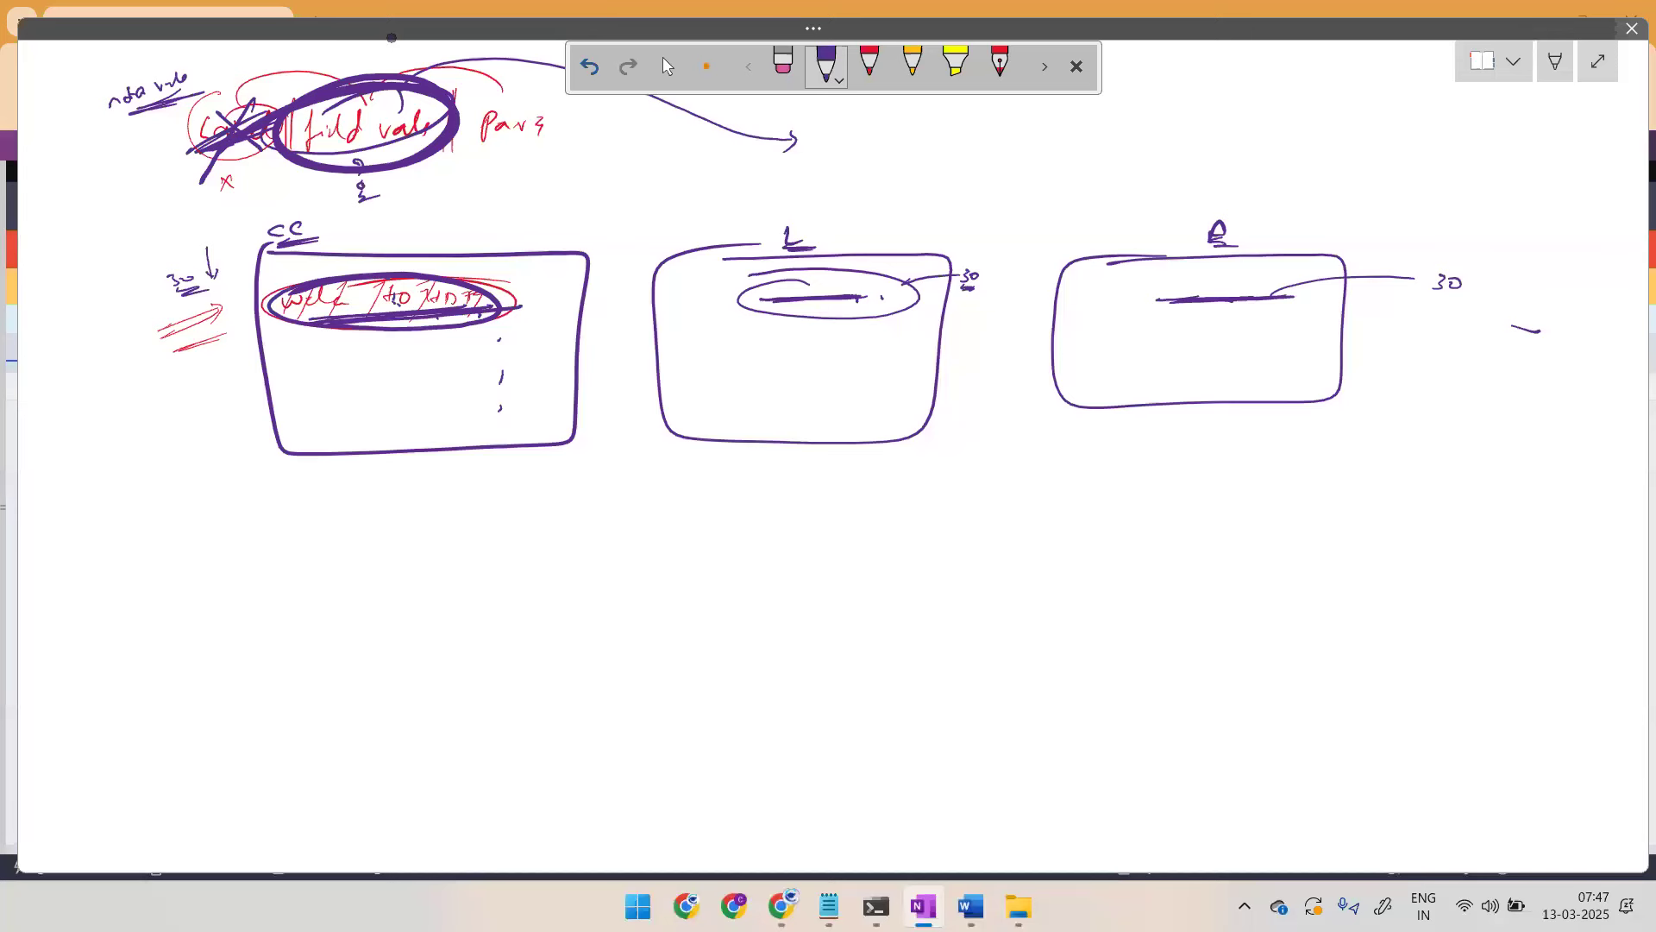
pyautogui.moveTo(848, 142); pyautogui.dragTo(893, 122)
pyautogui.moveTo(850, 157); pyautogui.dragTo(894, 152)
pyautogui.moveTo(855, 164); pyautogui.dragTo(887, 157)
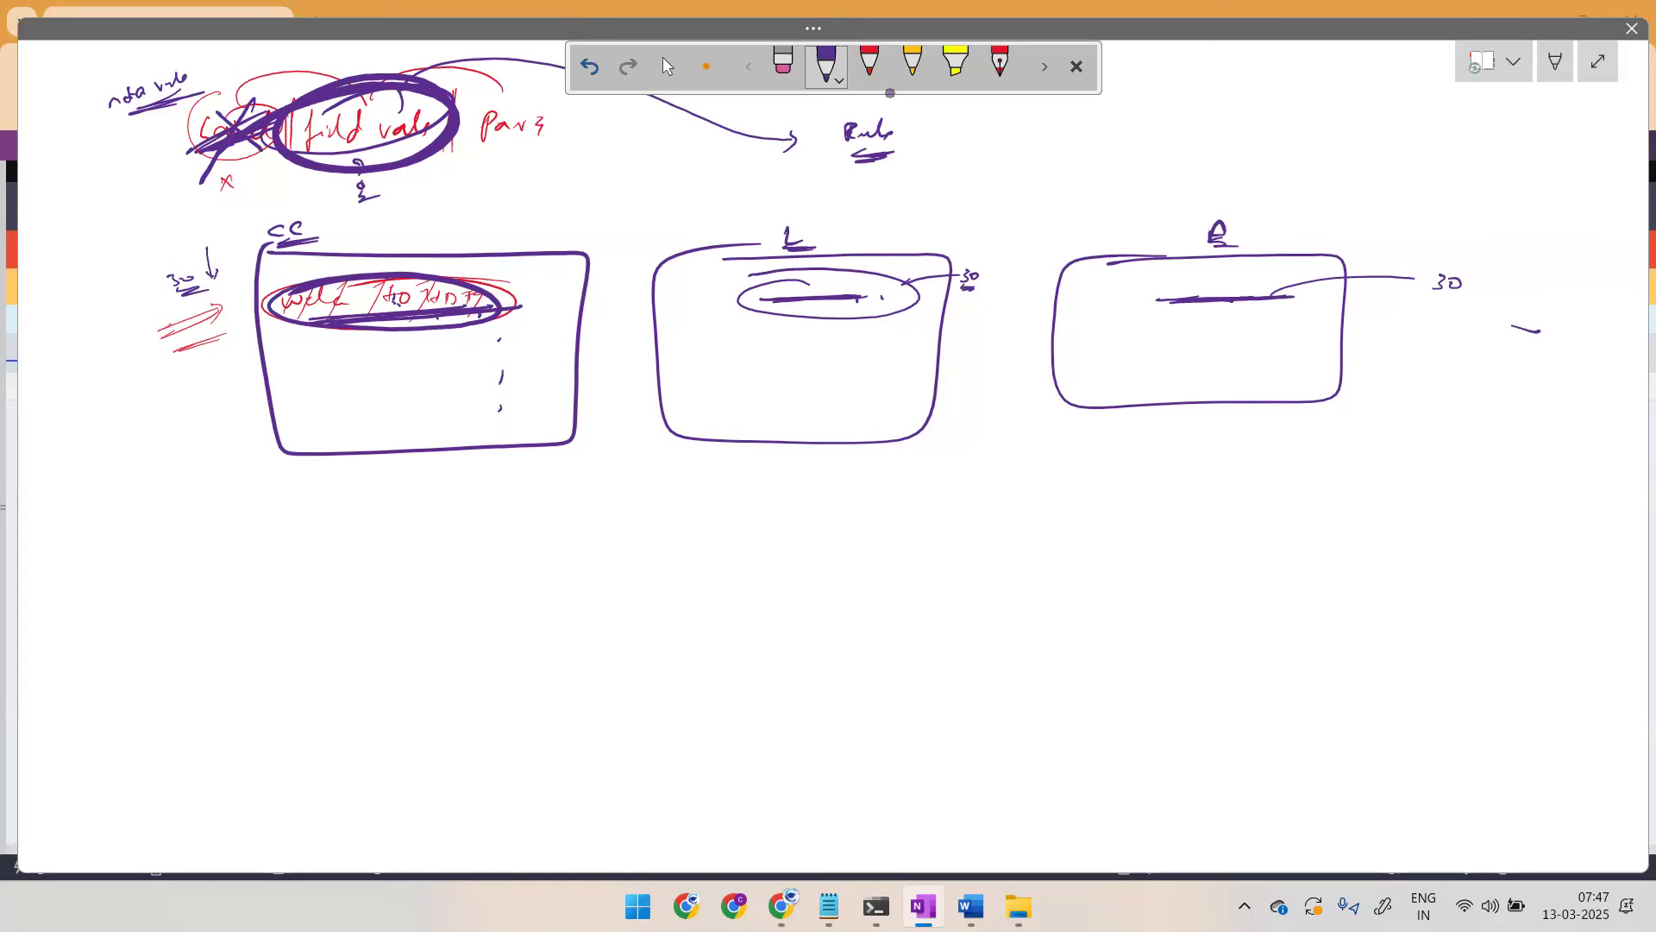
# Step: Enclose "Rule" and an inner oval in a purple ellipse, connect it to all three rectangles, and write a second underlined "Rule" beside it
pyautogui.moveTo(939, 126)
pyautogui.mouseDown()
pyautogui.moveTo(1009, 126)
pyautogui.moveTo(928, 130)
pyautogui.mouseUp()
pyautogui.moveTo(980, 109)
pyautogui.mouseDown()
pyautogui.moveTo(966, 110)
pyautogui.moveTo(1067, 155)
pyautogui.mouseUp()
pyautogui.moveTo(897, 149)
pyautogui.mouseDown()
pyautogui.moveTo(587, 231)
pyautogui.moveTo(524, 269)
pyautogui.mouseUp()
pyautogui.moveTo(888, 153)
pyautogui.mouseDown()
pyautogui.moveTo(757, 276)
pyautogui.moveTo(1151, 270)
pyautogui.mouseUp()
pyautogui.moveTo(974, 97)
pyautogui.mouseDown()
pyautogui.moveTo(923, 167)
pyautogui.moveTo(957, 166)
pyautogui.moveTo(819, 170)
pyautogui.mouseUp()
pyautogui.moveTo(1177, 102)
pyautogui.mouseDown()
pyautogui.moveTo(1191, 117)
pyautogui.moveTo(1214, 104)
pyautogui.moveTo(1233, 135)
pyautogui.mouseUp()
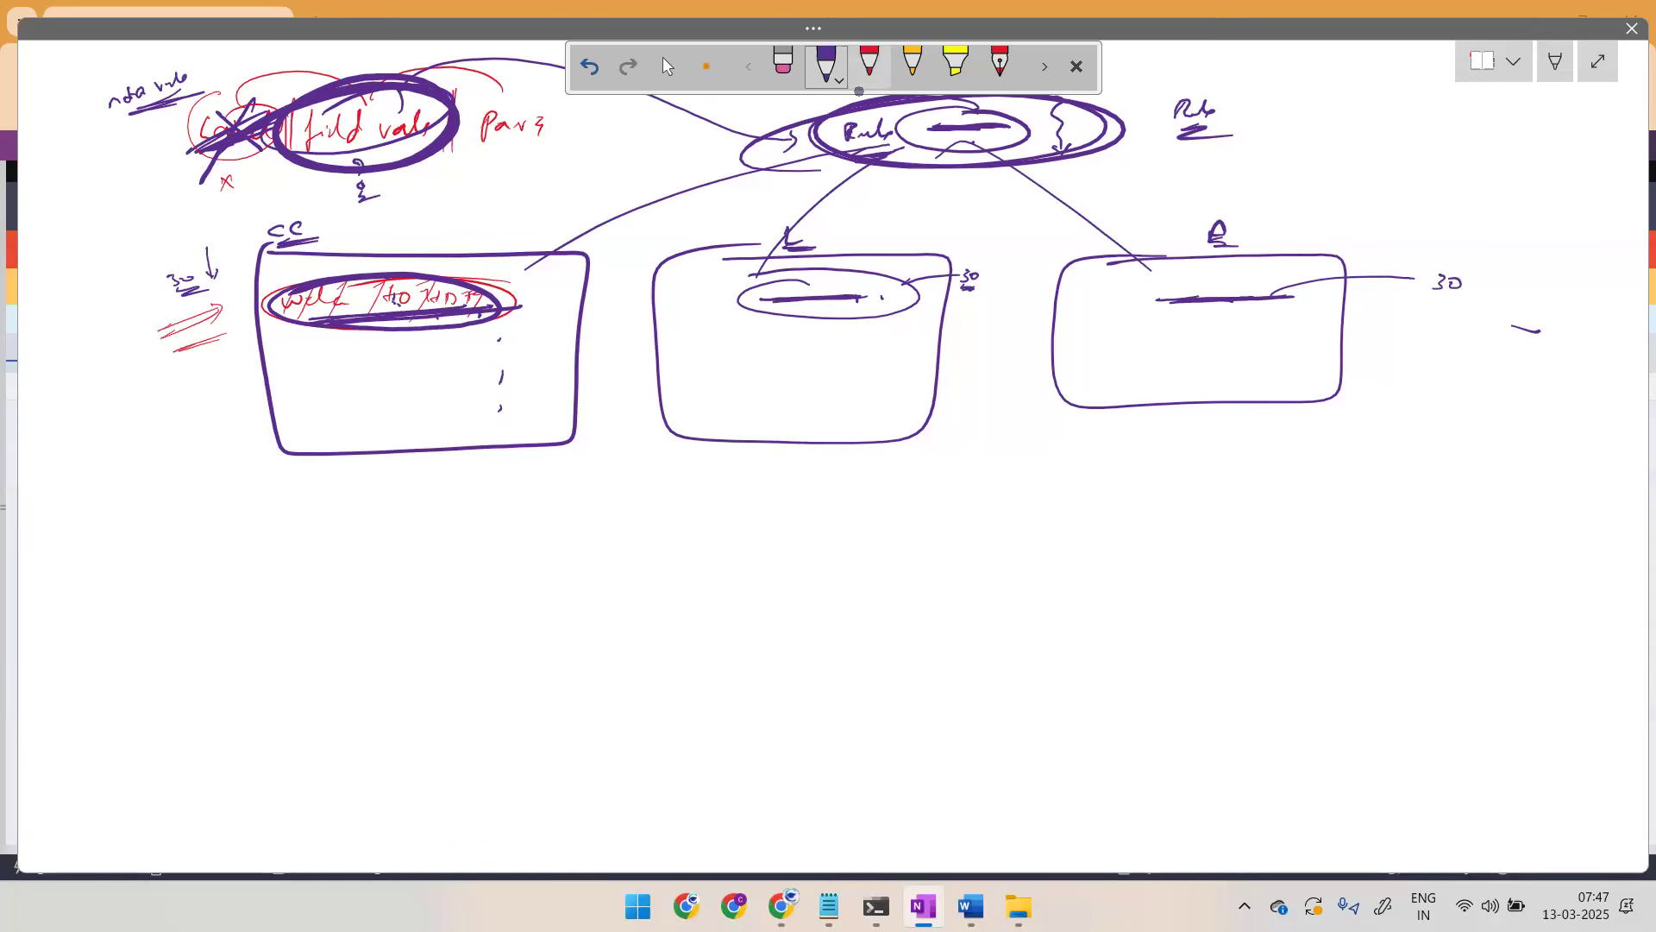
pyautogui.moveTo(889, 280)
pyautogui.mouseDown()
pyautogui.moveTo(854, 294)
pyautogui.moveTo(891, 285)
pyautogui.mouseUp()
pyautogui.moveTo(996, 138); pyautogui.dragTo(928, 163)
# Step: Circle the first rectangle in red, and write a circled "English" above it with strokes linking the two
pyautogui.click(869, 62)
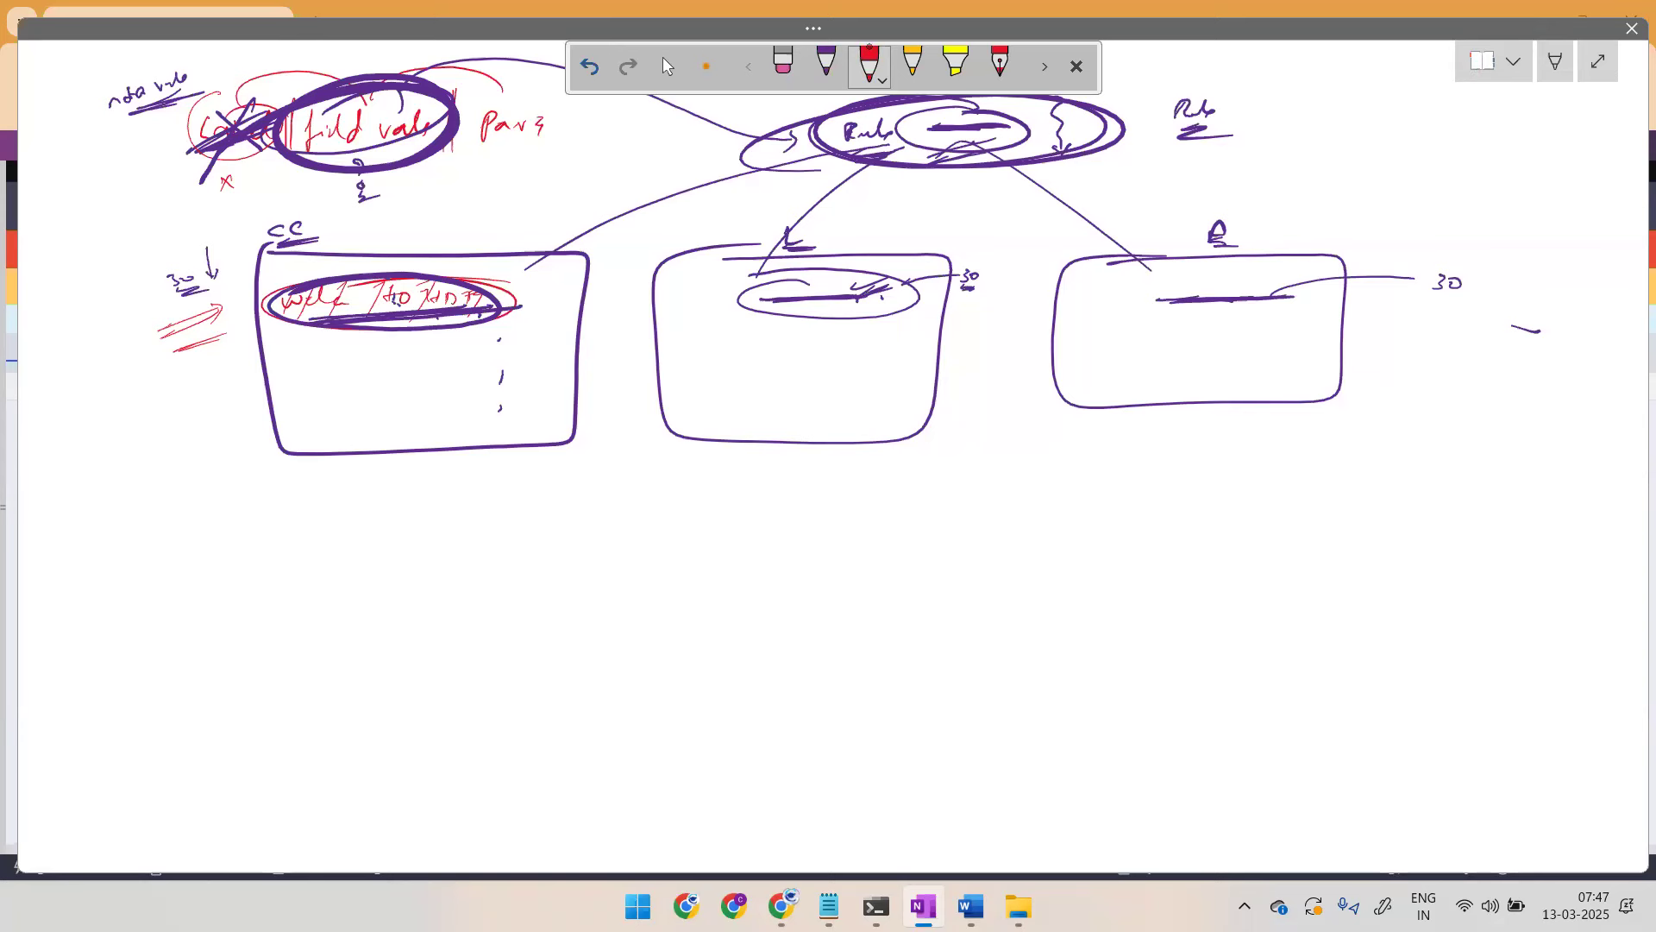
pyautogui.moveTo(384, 218)
pyautogui.mouseDown()
pyautogui.moveTo(238, 380)
pyautogui.moveTo(573, 384)
pyautogui.moveTo(302, 231)
pyautogui.mouseUp()
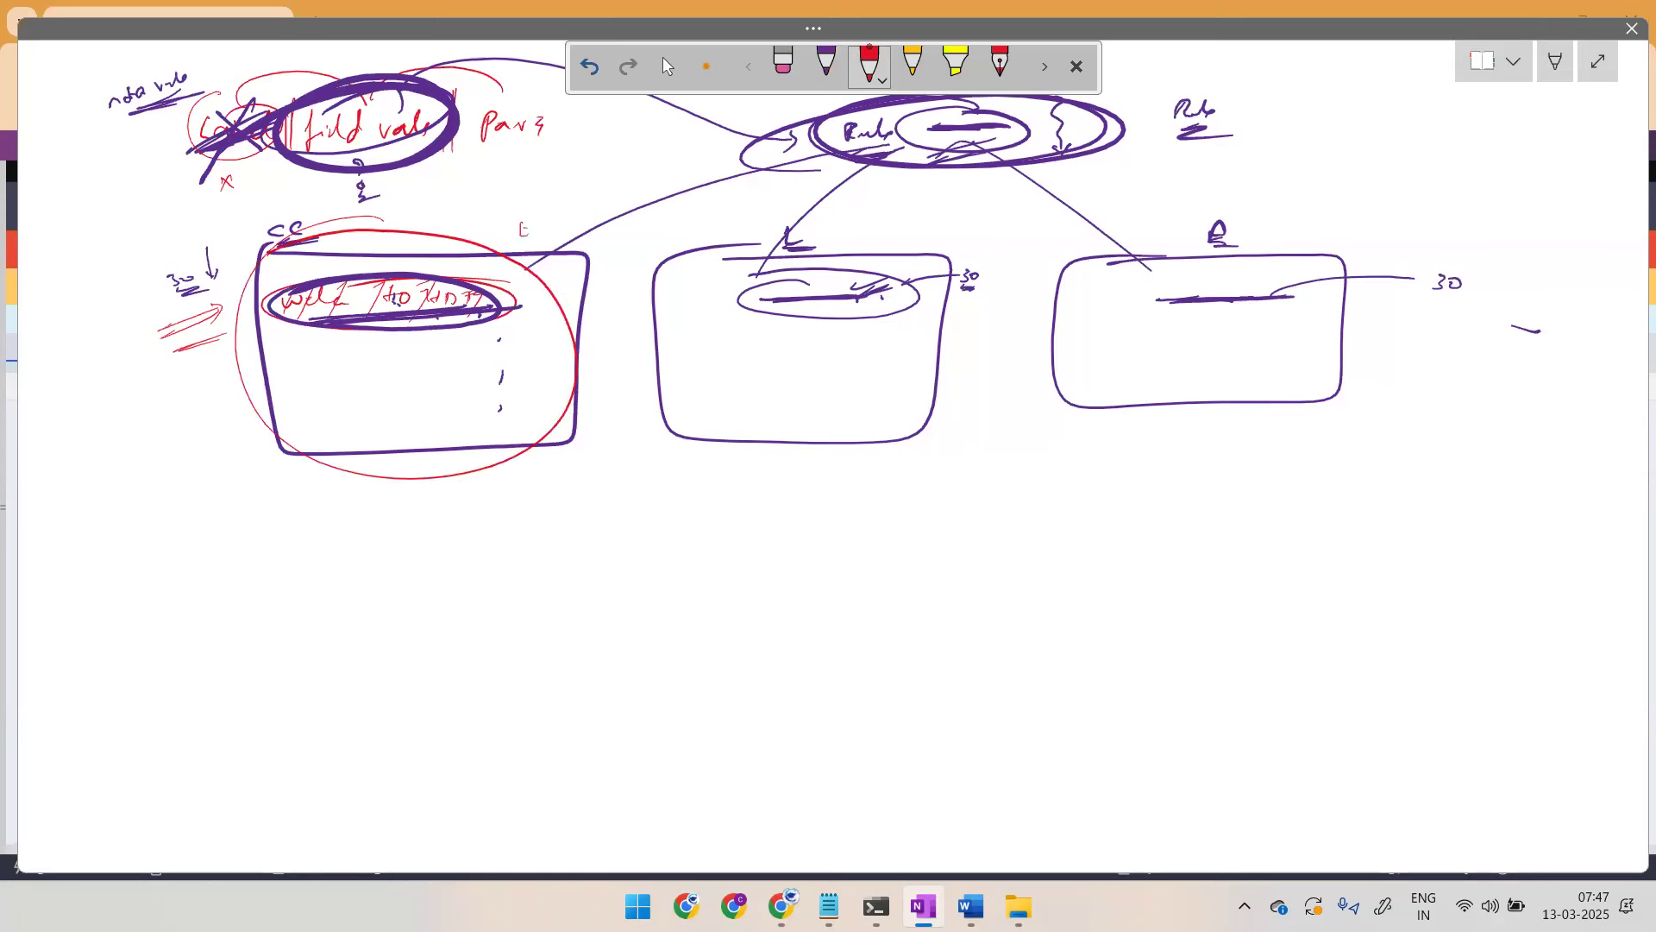
pyautogui.moveTo(531, 226)
pyautogui.mouseDown()
pyautogui.moveTo(552, 232)
pyautogui.moveTo(561, 199)
pyautogui.mouseUp()
pyautogui.moveTo(378, 246); pyautogui.dragTo(502, 220)
pyautogui.moveTo(422, 249); pyautogui.dragTo(507, 230)
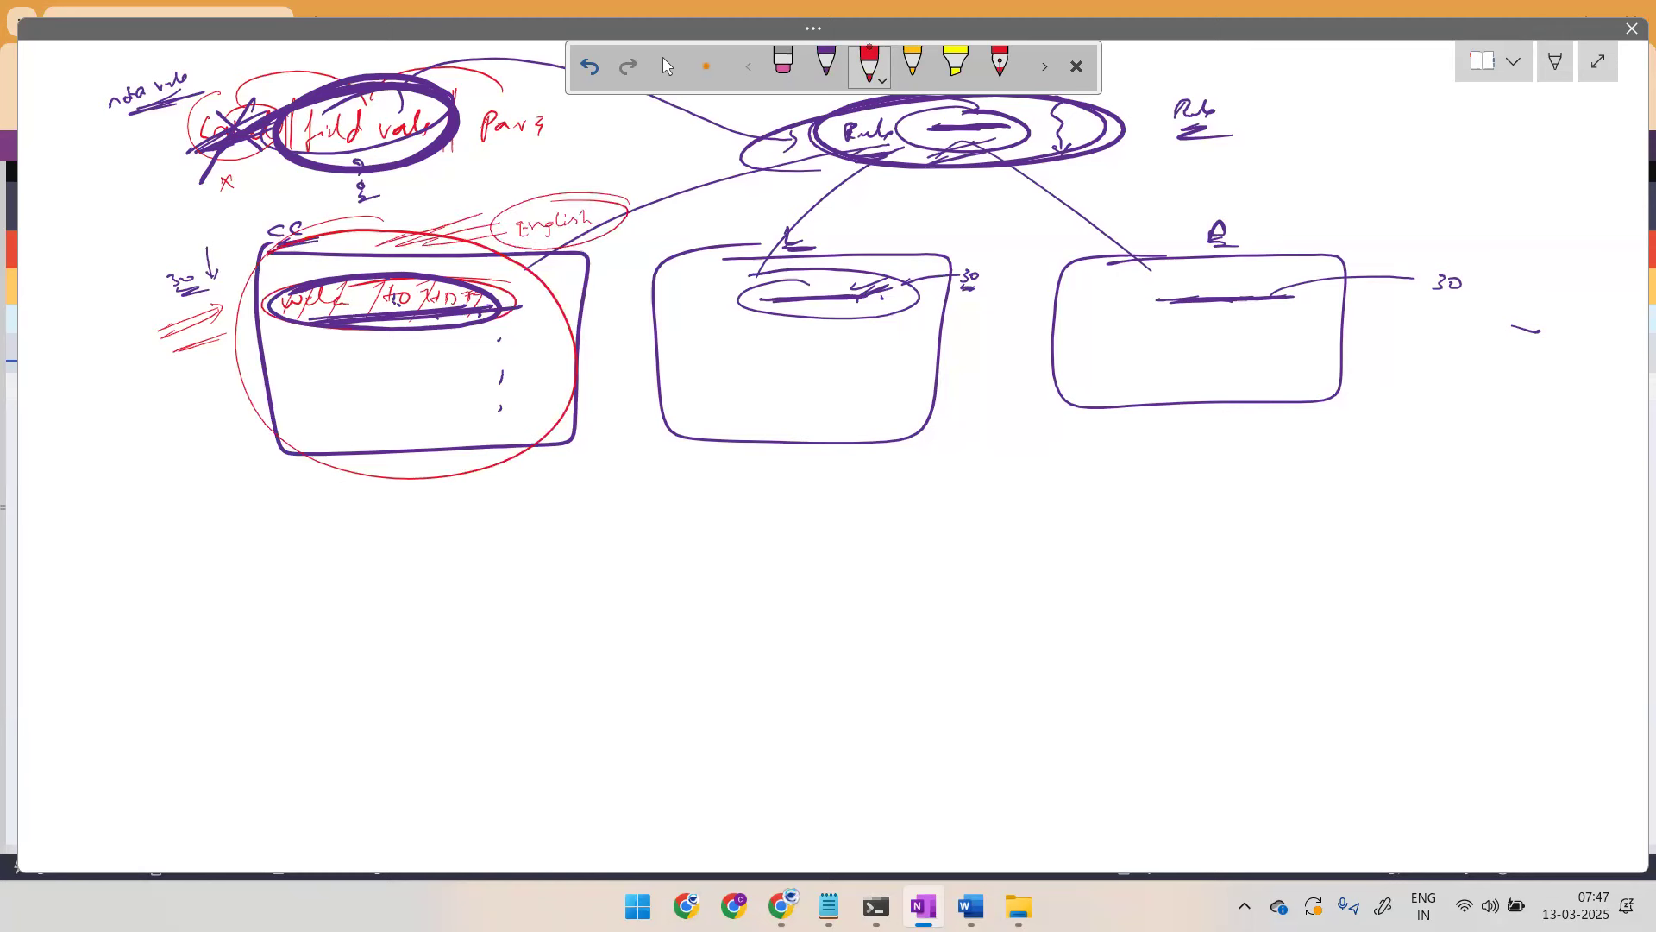
# Step: In red, draw a new rectangle below the first one, and mark the first with a "10 year" note, a wavy line and a circled CC label
pyautogui.moveTo(333, 540)
pyautogui.mouseDown()
pyautogui.moveTo(604, 571)
pyautogui.moveTo(321, 718)
pyautogui.moveTo(402, 534)
pyautogui.moveTo(450, 526)
pyautogui.mouseUp()
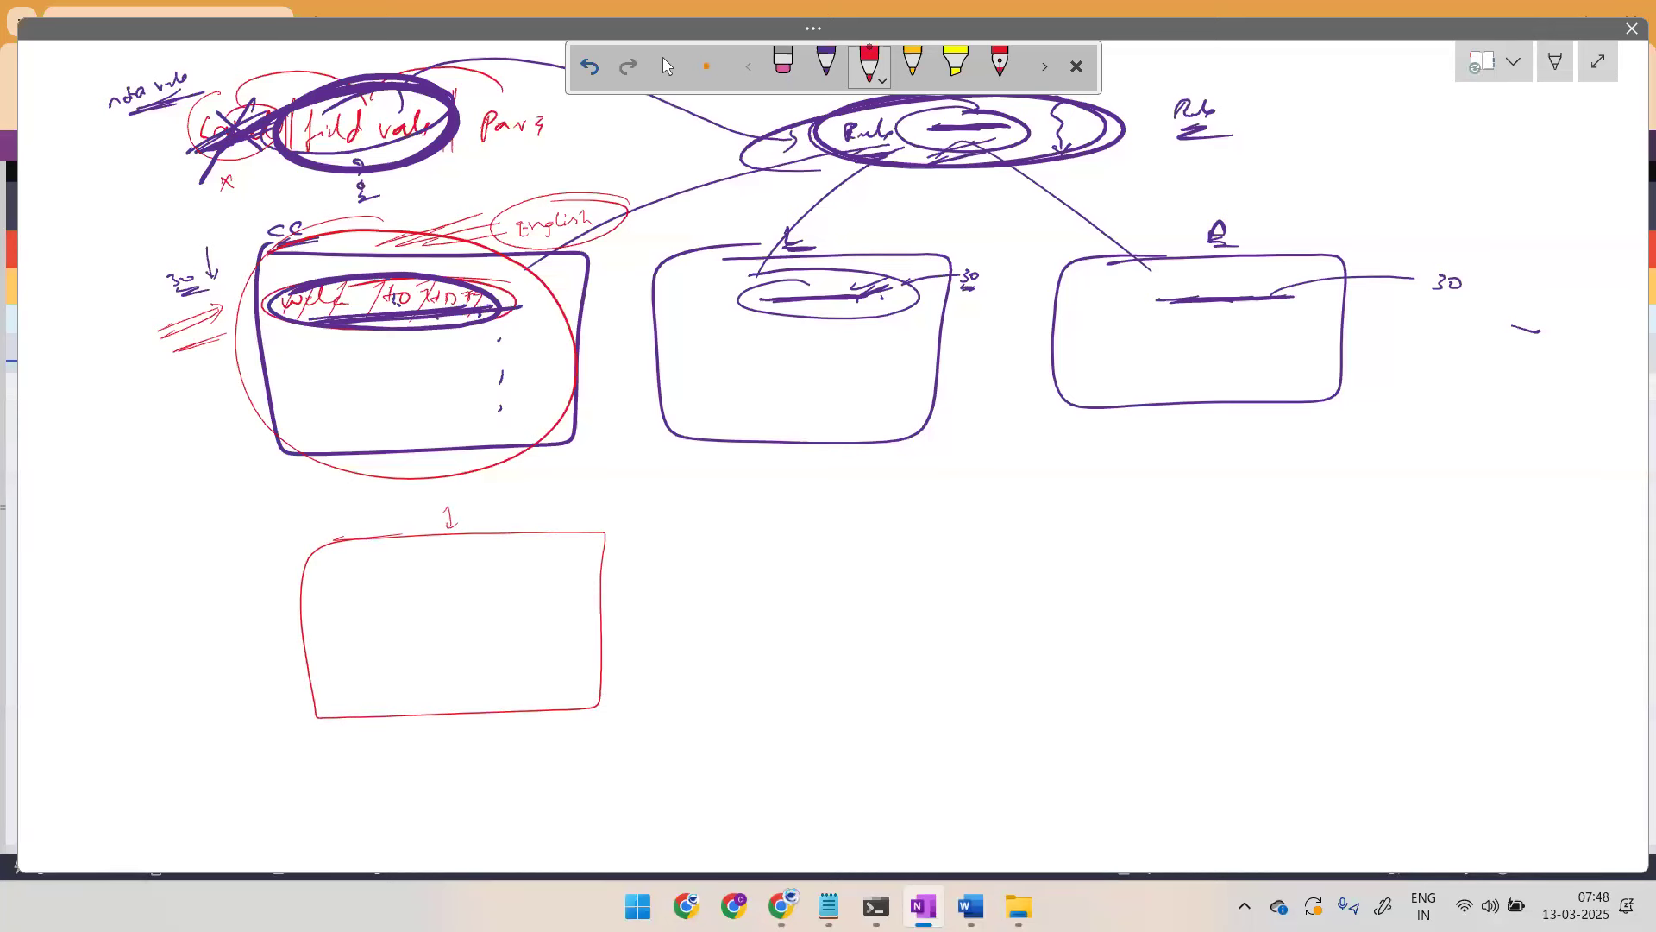
pyautogui.moveTo(136, 344); pyautogui.dragTo(141, 359)
pyautogui.moveTo(145, 350); pyautogui.dragTo(157, 344)
pyautogui.moveTo(267, 367); pyautogui.dragTo(536, 362)
pyautogui.moveTo(229, 226)
pyautogui.mouseDown()
pyautogui.moveTo(362, 229)
pyautogui.moveTo(310, 270)
pyautogui.mouseUp()
pyautogui.moveTo(494, 274); pyautogui.dragTo(565, 264)
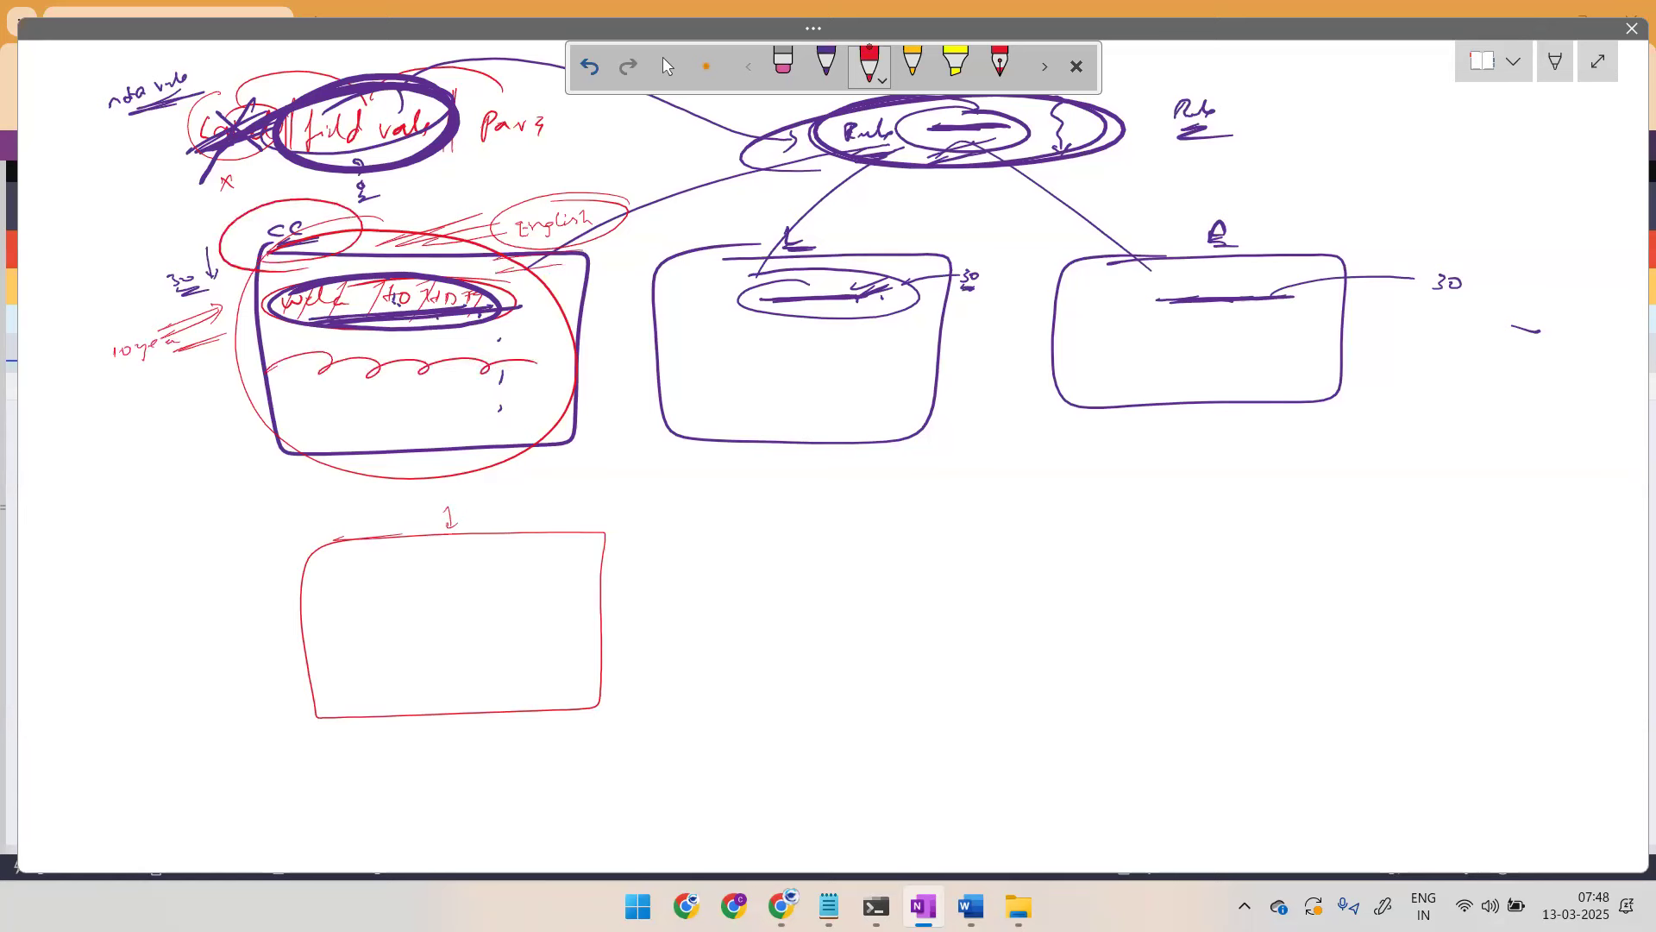
# Step: Draw a red arrow from the first rectangle to the lower one, and write a circled, underlined "location" heading above it
pyautogui.moveTo(257, 348)
pyautogui.mouseDown()
pyautogui.moveTo(216, 361)
pyautogui.moveTo(258, 606)
pyautogui.mouseUp()
pyautogui.moveTo(539, 505)
pyautogui.mouseDown()
pyautogui.moveTo(608, 515)
pyautogui.moveTo(564, 546)
pyautogui.mouseUp()
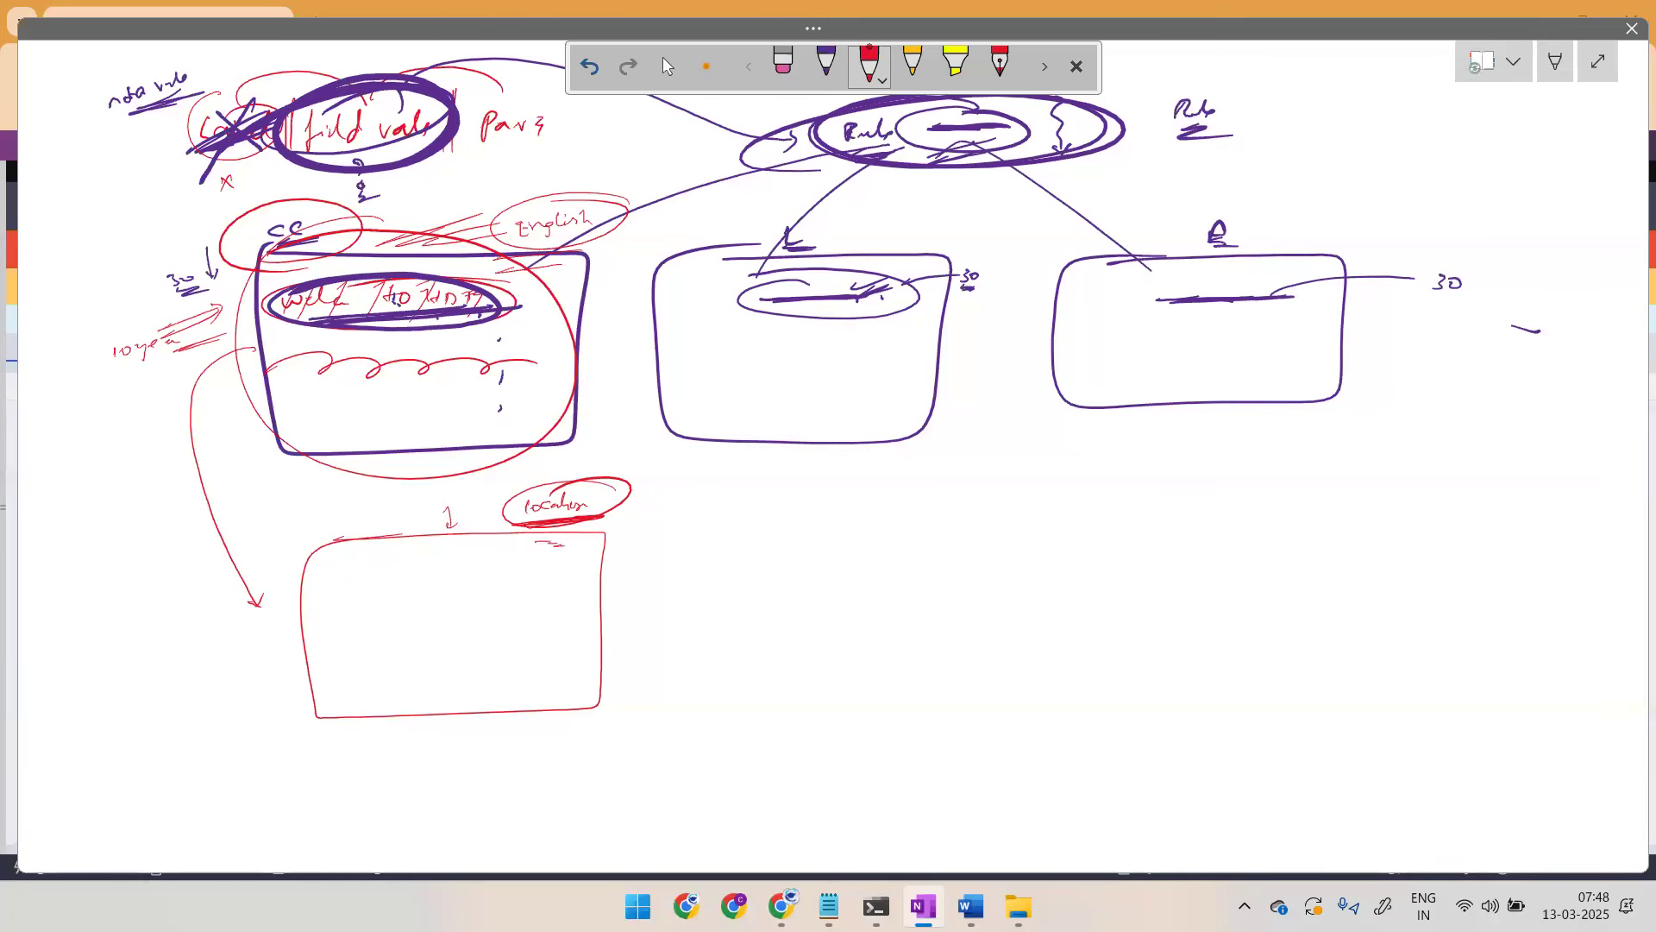
pyautogui.moveTo(607, 528)
pyautogui.mouseDown()
pyautogui.moveTo(617, 509)
pyautogui.moveTo(649, 524)
pyautogui.mouseUp()
# Step: Write "field value" in red below the third rectangle and circle the word "field"
pyautogui.moveTo(1195, 446)
pyautogui.mouseDown()
pyautogui.moveTo(1184, 482)
pyautogui.moveTo(1225, 450)
pyautogui.moveTo(1306, 457)
pyautogui.moveTo(1156, 470)
pyautogui.moveTo(1249, 452)
pyautogui.moveTo(1173, 442)
pyautogui.mouseUp()
pyautogui.moveTo(1212, 493); pyautogui.dragTo(1317, 473)
pyautogui.moveTo(1306, 459)
pyautogui.mouseDown()
pyautogui.moveTo(1299, 484)
pyautogui.moveTo(1327, 467)
pyautogui.mouseUp()
# Step: Draw five red arrows branching from "field value" to a column of short terms, including Label and value
pyautogui.moveTo(1200, 492); pyautogui.dragTo(1180, 567)
pyautogui.moveTo(1177, 552)
pyautogui.mouseDown()
pyautogui.moveTo(1189, 594)
pyautogui.moveTo(1211, 598)
pyautogui.mouseUp()
pyautogui.moveTo(1212, 593); pyautogui.dragTo(1240, 593)
pyautogui.moveTo(1198, 490)
pyautogui.mouseDown()
pyautogui.moveTo(1150, 666)
pyautogui.moveTo(1255, 639)
pyautogui.mouseUp()
pyautogui.moveTo(1192, 492)
pyautogui.mouseDown()
pyautogui.moveTo(1066, 730)
pyautogui.moveTo(1231, 721)
pyautogui.moveTo(1242, 703)
pyautogui.mouseUp()
pyautogui.moveTo(1193, 492)
pyautogui.mouseDown()
pyautogui.moveTo(1113, 786)
pyautogui.moveTo(1214, 774)
pyautogui.mouseUp()
pyautogui.moveTo(1192, 492)
pyautogui.mouseDown()
pyautogui.moveTo(858, 821)
pyautogui.moveTo(1200, 811)
pyautogui.mouseUp()
pyautogui.moveTo(1212, 785); pyautogui.dragTo(1223, 809)
pyautogui.moveTo(1220, 803); pyautogui.dragTo(1248, 802)
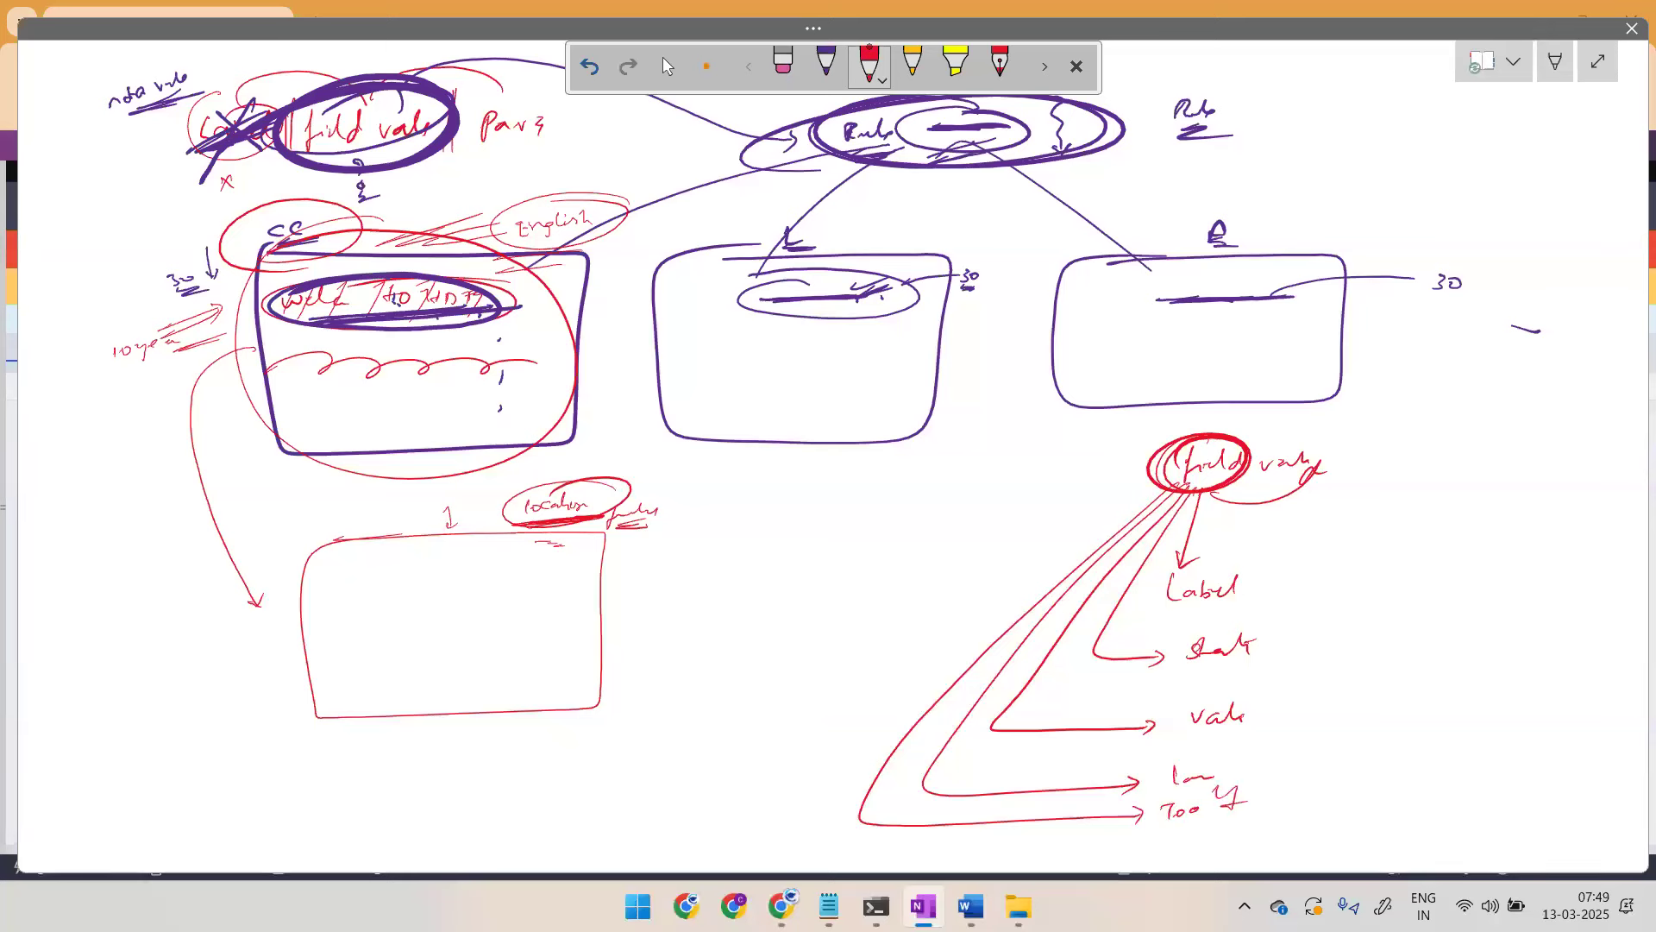
# Step: Sketch a yellow box with a callout at the third rectangle, and draw red arrows from the Rule ellipse to it and the second rectangle's text
pyautogui.click(914, 63)
pyautogui.moveTo(1206, 352)
pyautogui.mouseDown()
pyautogui.moveTo(1282, 362)
pyautogui.moveTo(1199, 349)
pyautogui.moveTo(1248, 411)
pyautogui.moveTo(1328, 324)
pyautogui.moveTo(1461, 419)
pyautogui.moveTo(1282, 369)
pyautogui.moveTo(1426, 347)
pyautogui.moveTo(1335, 346)
pyautogui.moveTo(1415, 352)
pyautogui.moveTo(1367, 326)
pyautogui.moveTo(1348, 338)
pyautogui.mouseUp()
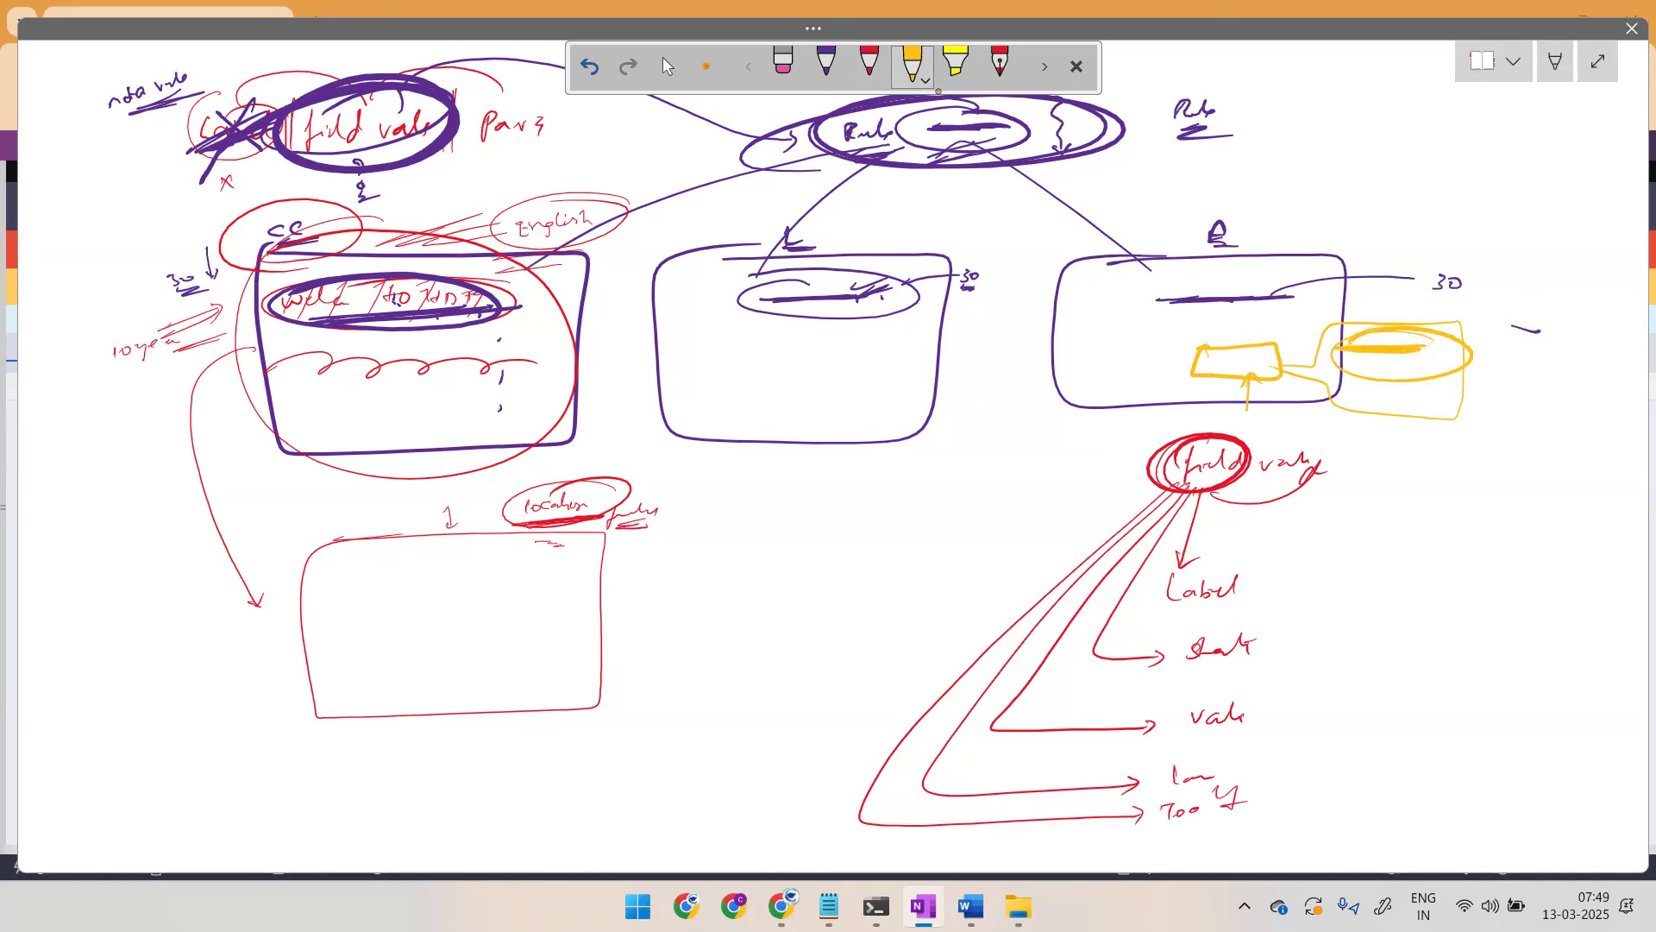
pyautogui.click(870, 62)
pyautogui.moveTo(898, 169)
pyautogui.mouseDown()
pyautogui.moveTo(1045, 151)
pyautogui.moveTo(947, 186)
pyautogui.moveTo(838, 308)
pyautogui.mouseUp()
pyautogui.moveTo(1027, 142)
pyautogui.mouseDown()
pyautogui.moveTo(1281, 164)
pyautogui.moveTo(1384, 324)
pyautogui.moveTo(1361, 353)
pyautogui.mouseUp()
pyautogui.moveTo(1218, 284); pyautogui.dragTo(1262, 281)
pyautogui.moveTo(1242, 291); pyautogui.dragTo(1273, 294)
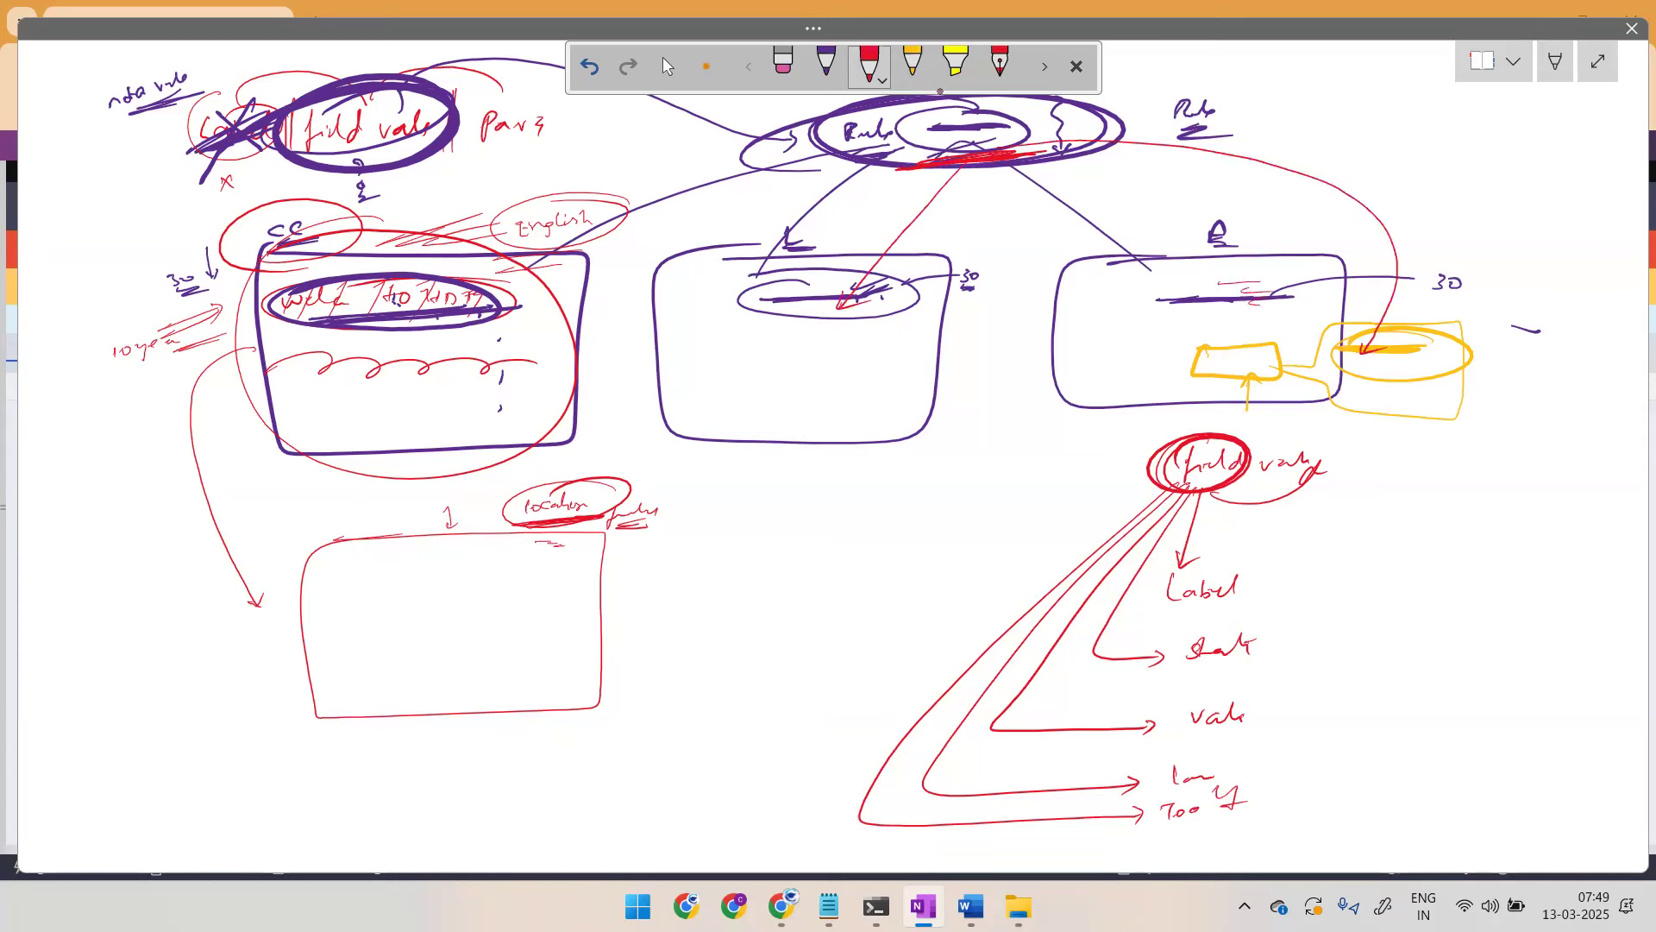
# Step: Circle the Rule ellipse in red, scribble over the second rectangle's text, and add short strokes inside the yellow callout
pyautogui.moveTo(957, 102)
pyautogui.mouseDown()
pyautogui.moveTo(914, 170)
pyautogui.moveTo(816, 138)
pyautogui.moveTo(949, 103)
pyautogui.mouseUp()
pyautogui.moveTo(1009, 157); pyautogui.dragTo(1148, 122)
pyautogui.moveTo(759, 294); pyautogui.dragTo(884, 293)
pyautogui.moveTo(1409, 386); pyautogui.dragTo(1448, 377)
pyautogui.moveTo(1428, 394); pyautogui.dragTo(1446, 385)
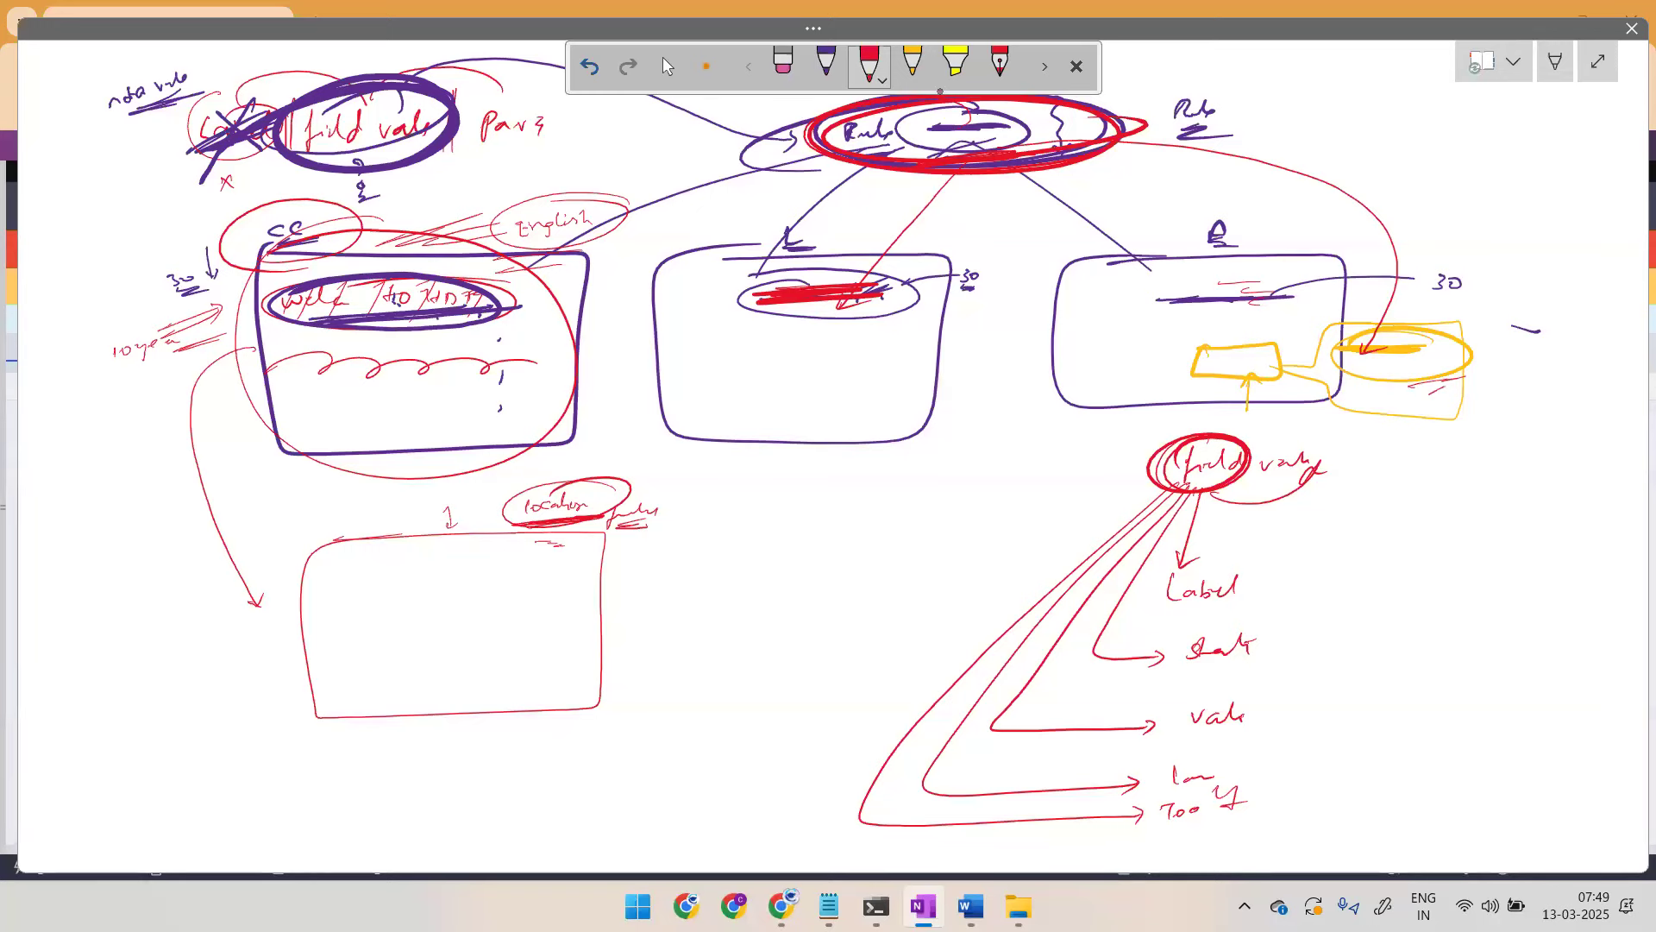
# Step: Switch to Pega Dev Studio and start creating a new Field Value record
pyautogui.hotkey('alt', 'Tab')
pyautogui.click(670, 148)
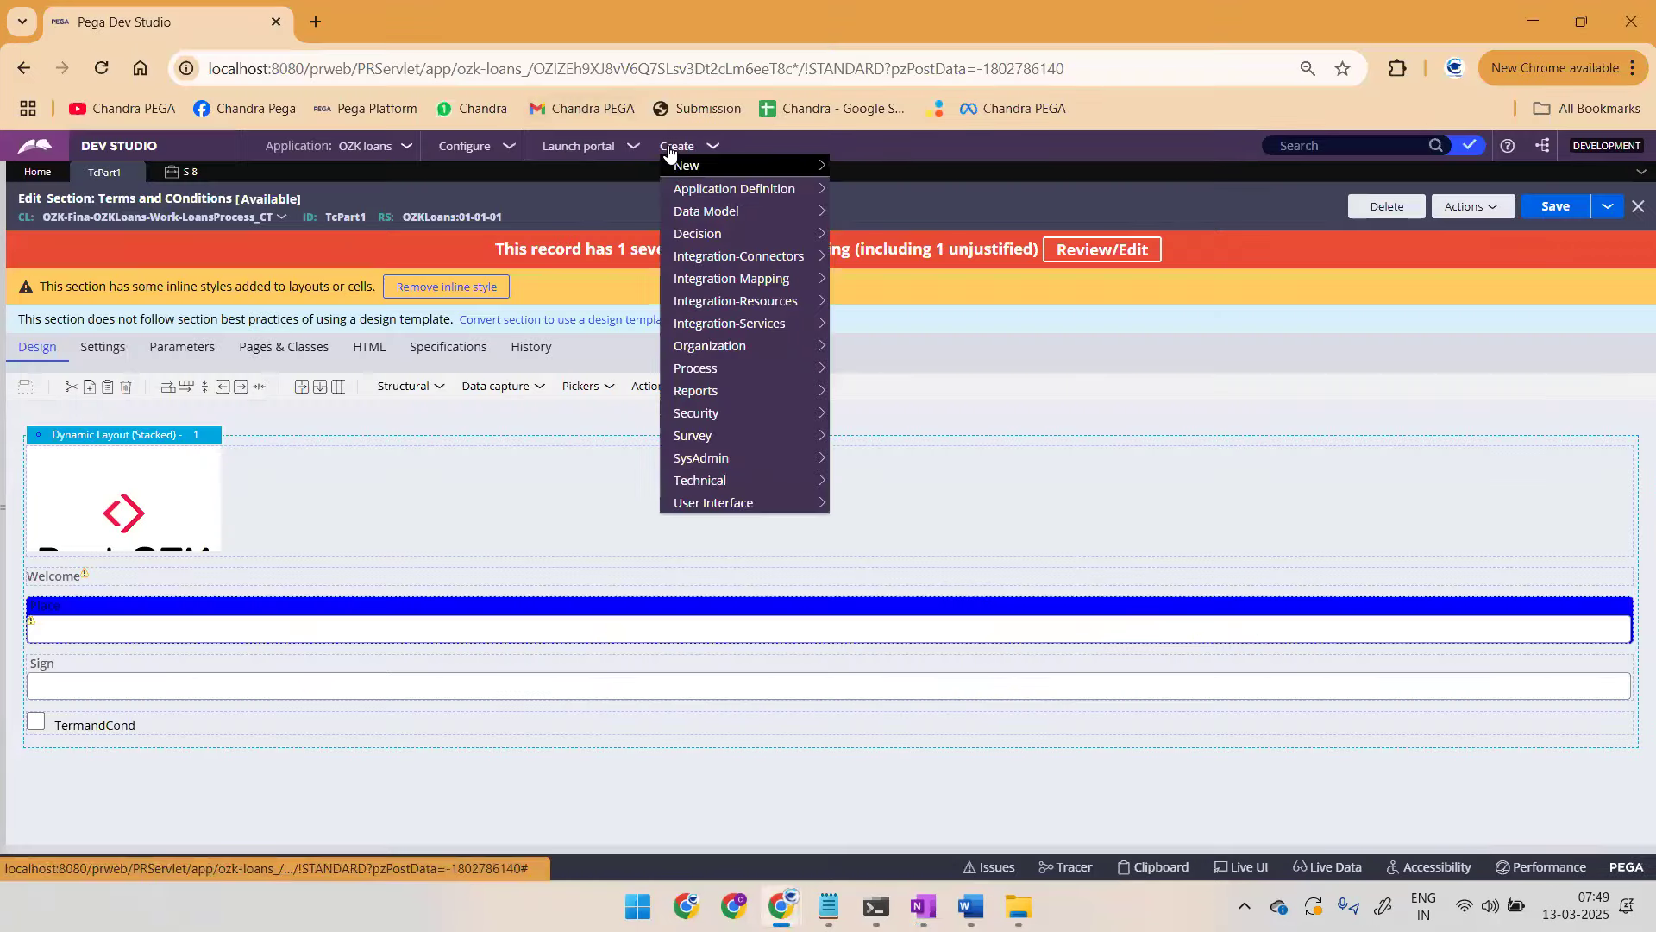
pyautogui.moveTo(716, 211)
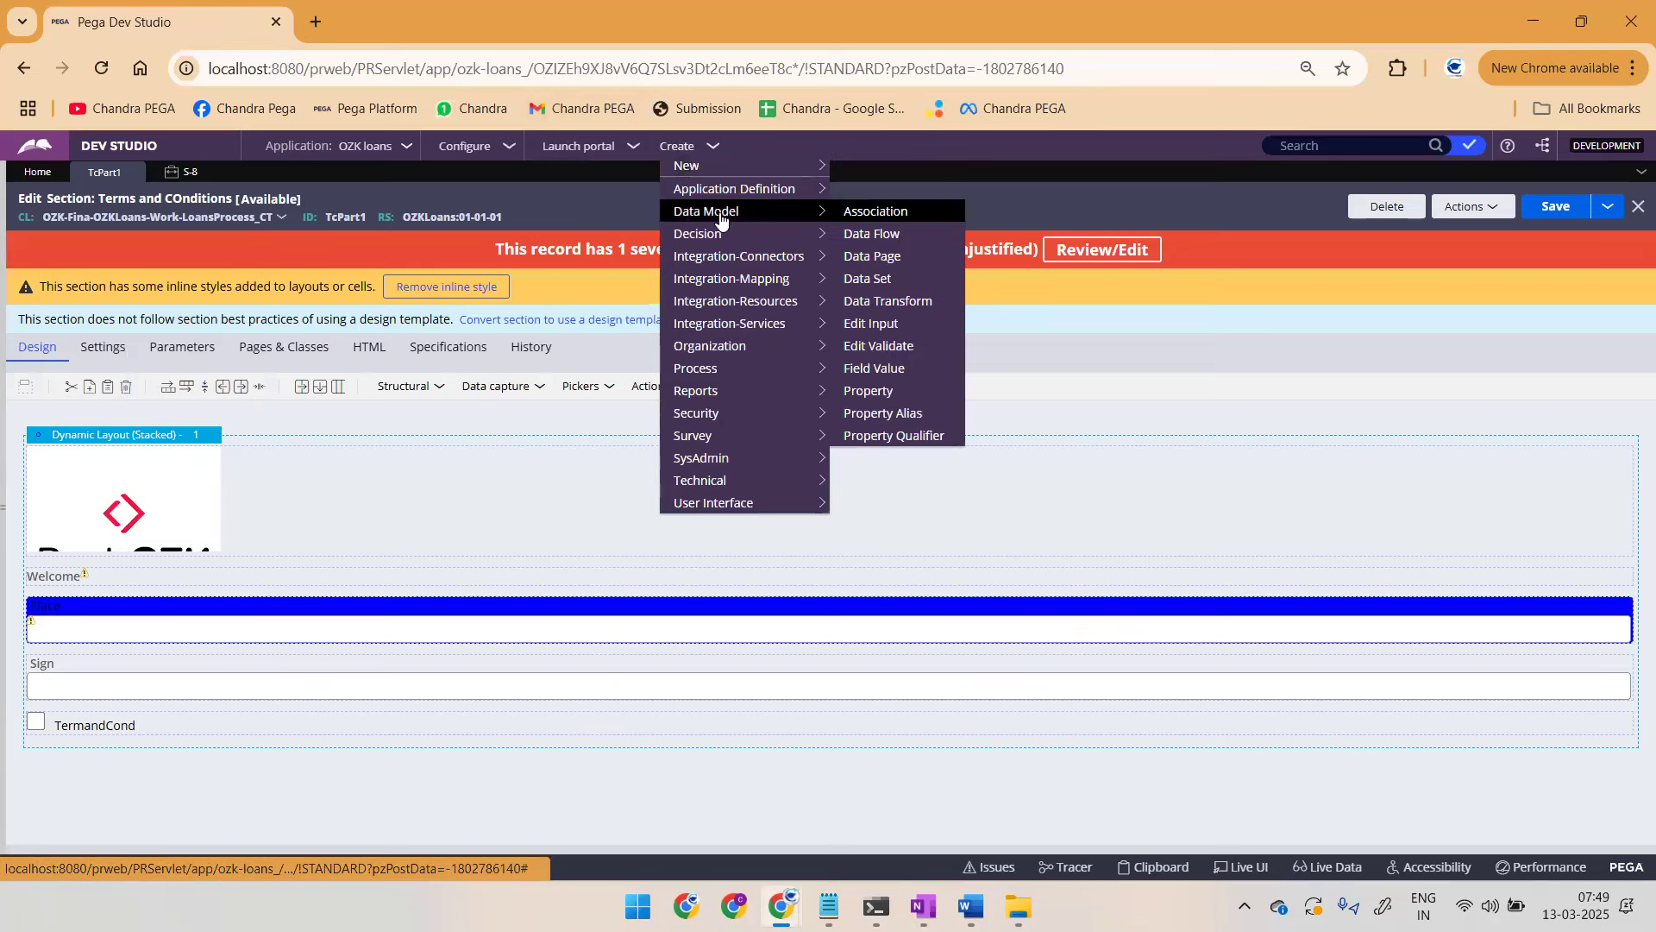
pyautogui.click(886, 371)
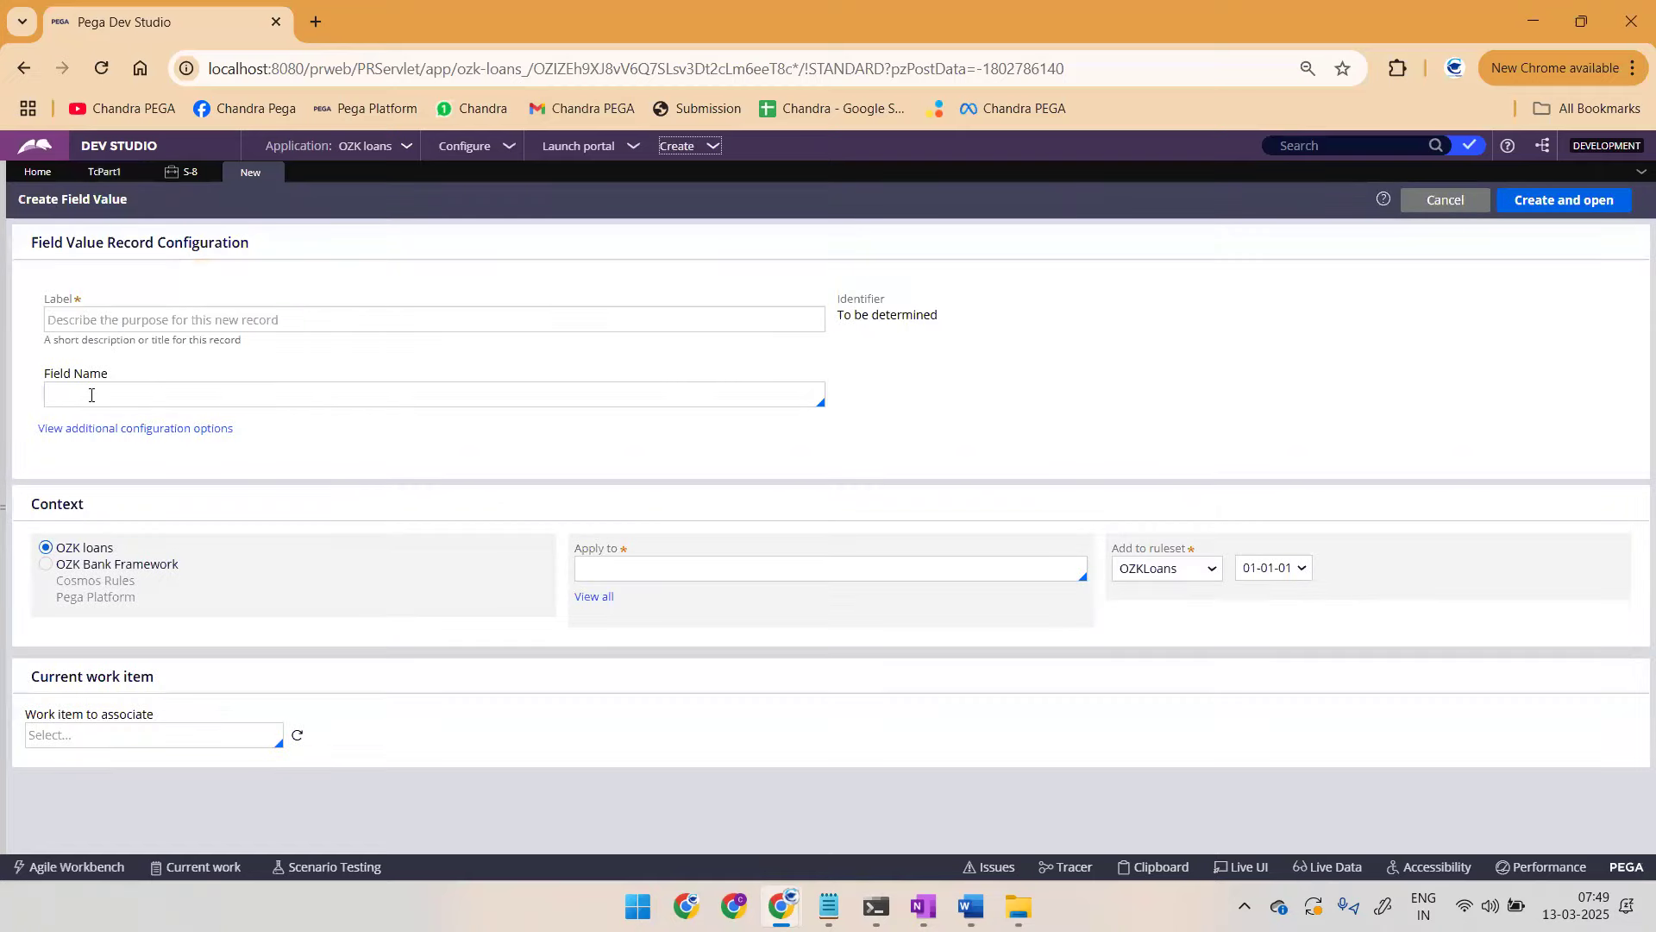
pyautogui.click(83, 391)
pyautogui.tripleClick(82, 211)
pyautogui.click(626, 566)
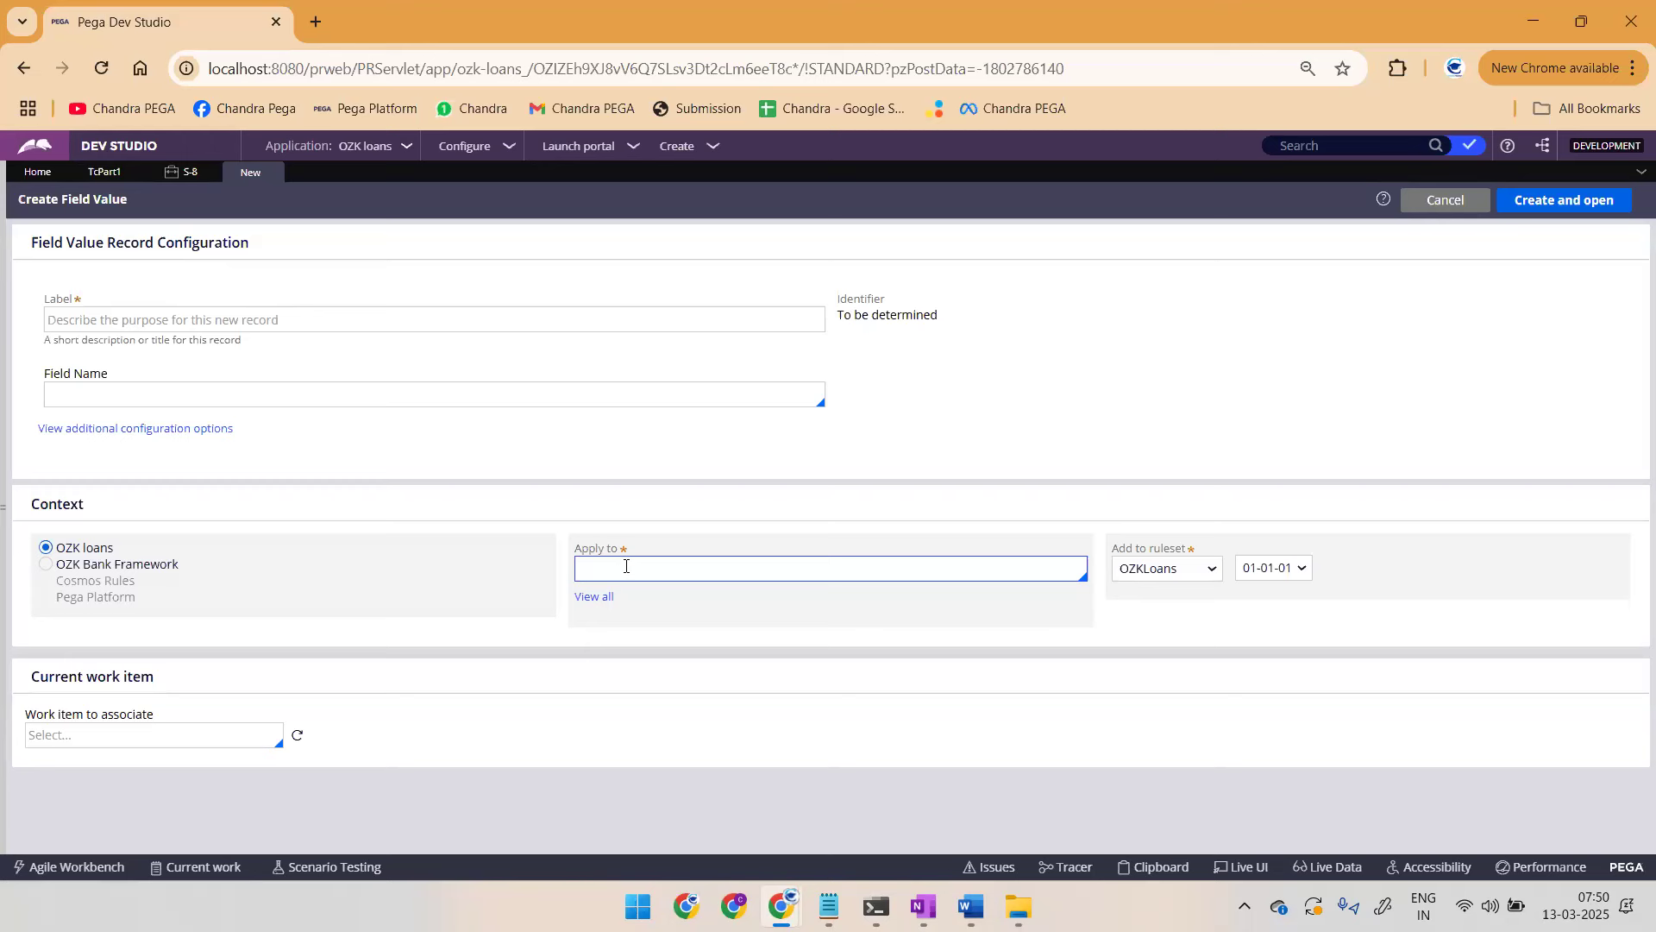
pyautogui.click(87, 389)
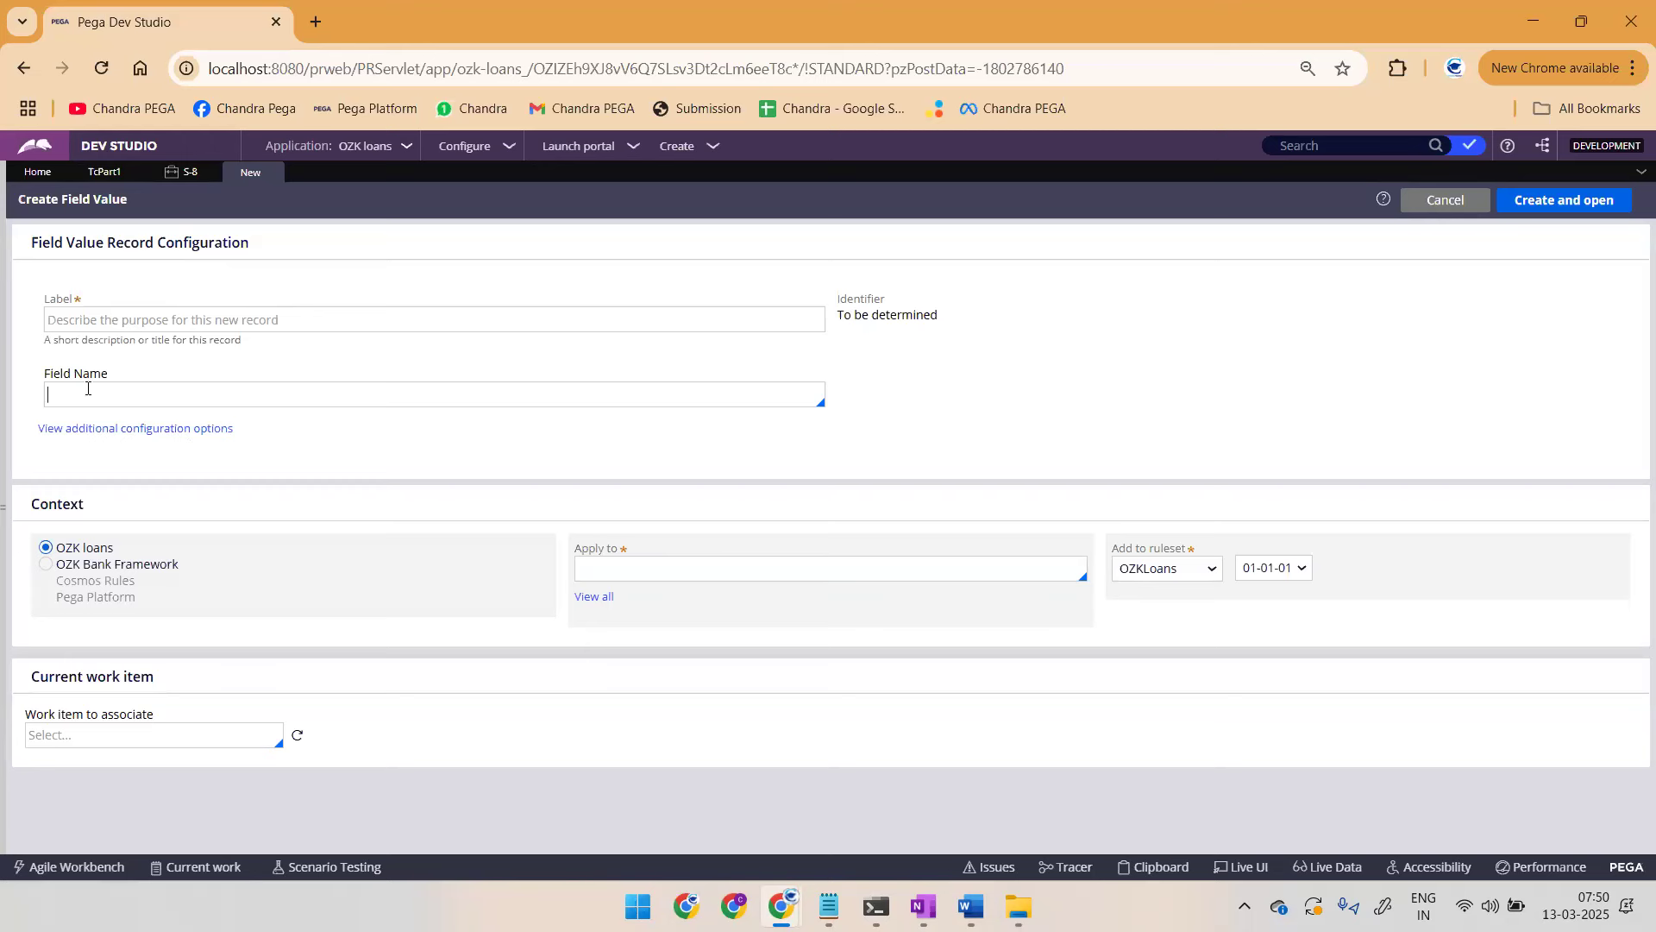
# Step: List the existing Field Value instances from the Data Model records and look through their field names and localized values
pyautogui.moveTo(17, 377)
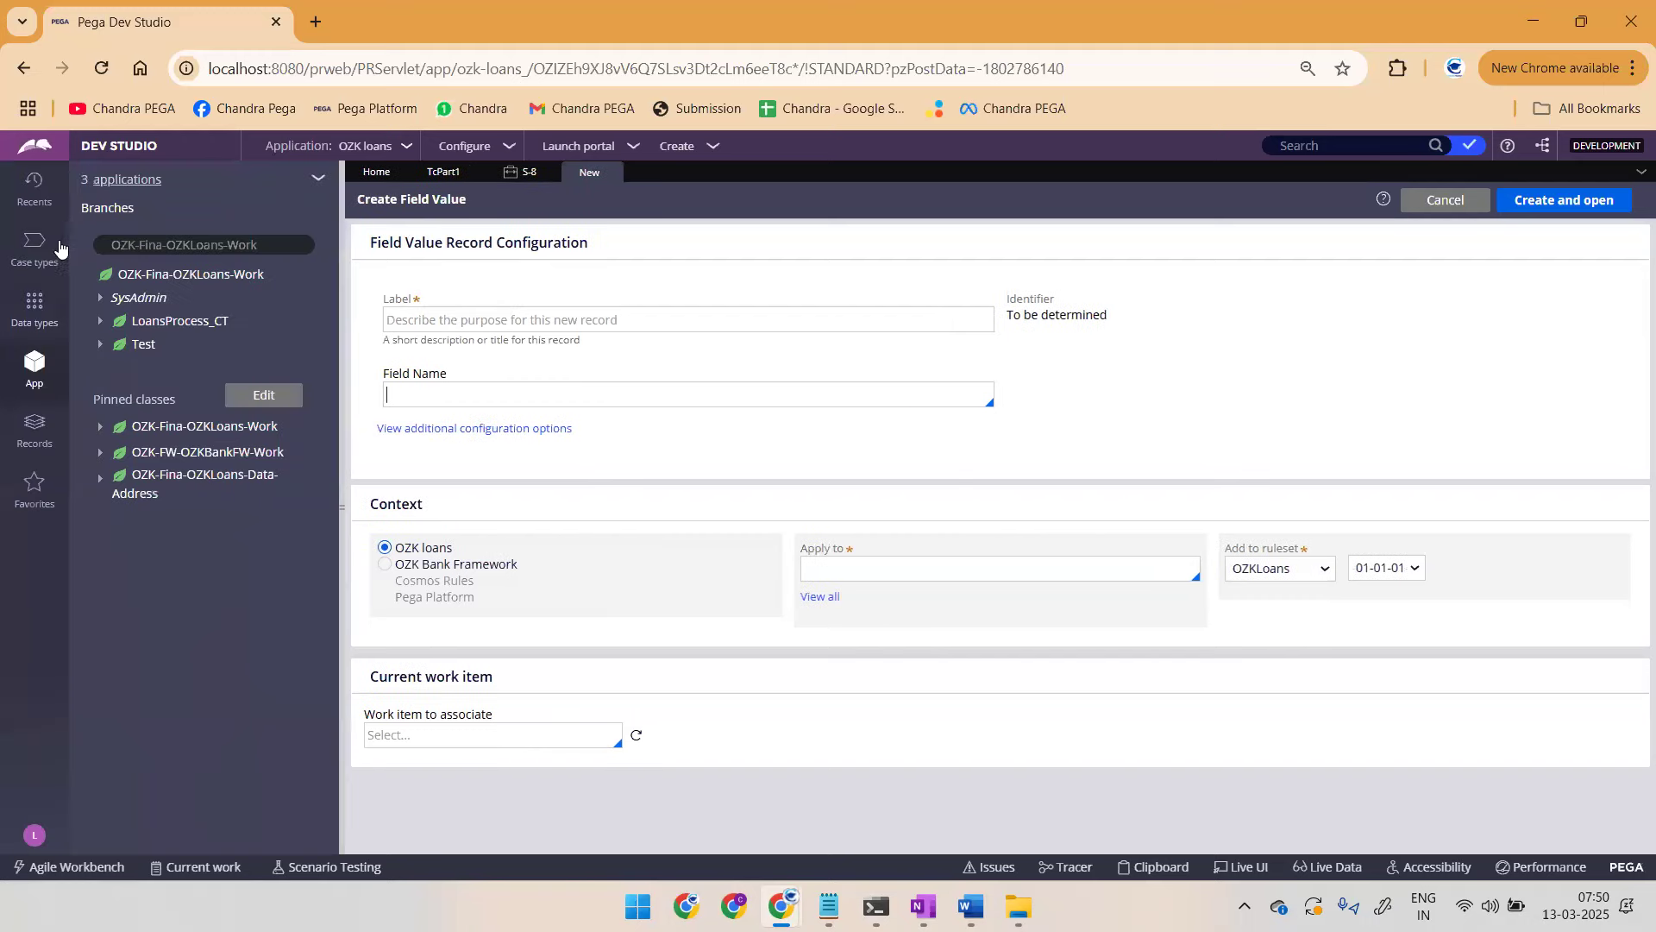
pyautogui.click(35, 429)
pyautogui.click(87, 226)
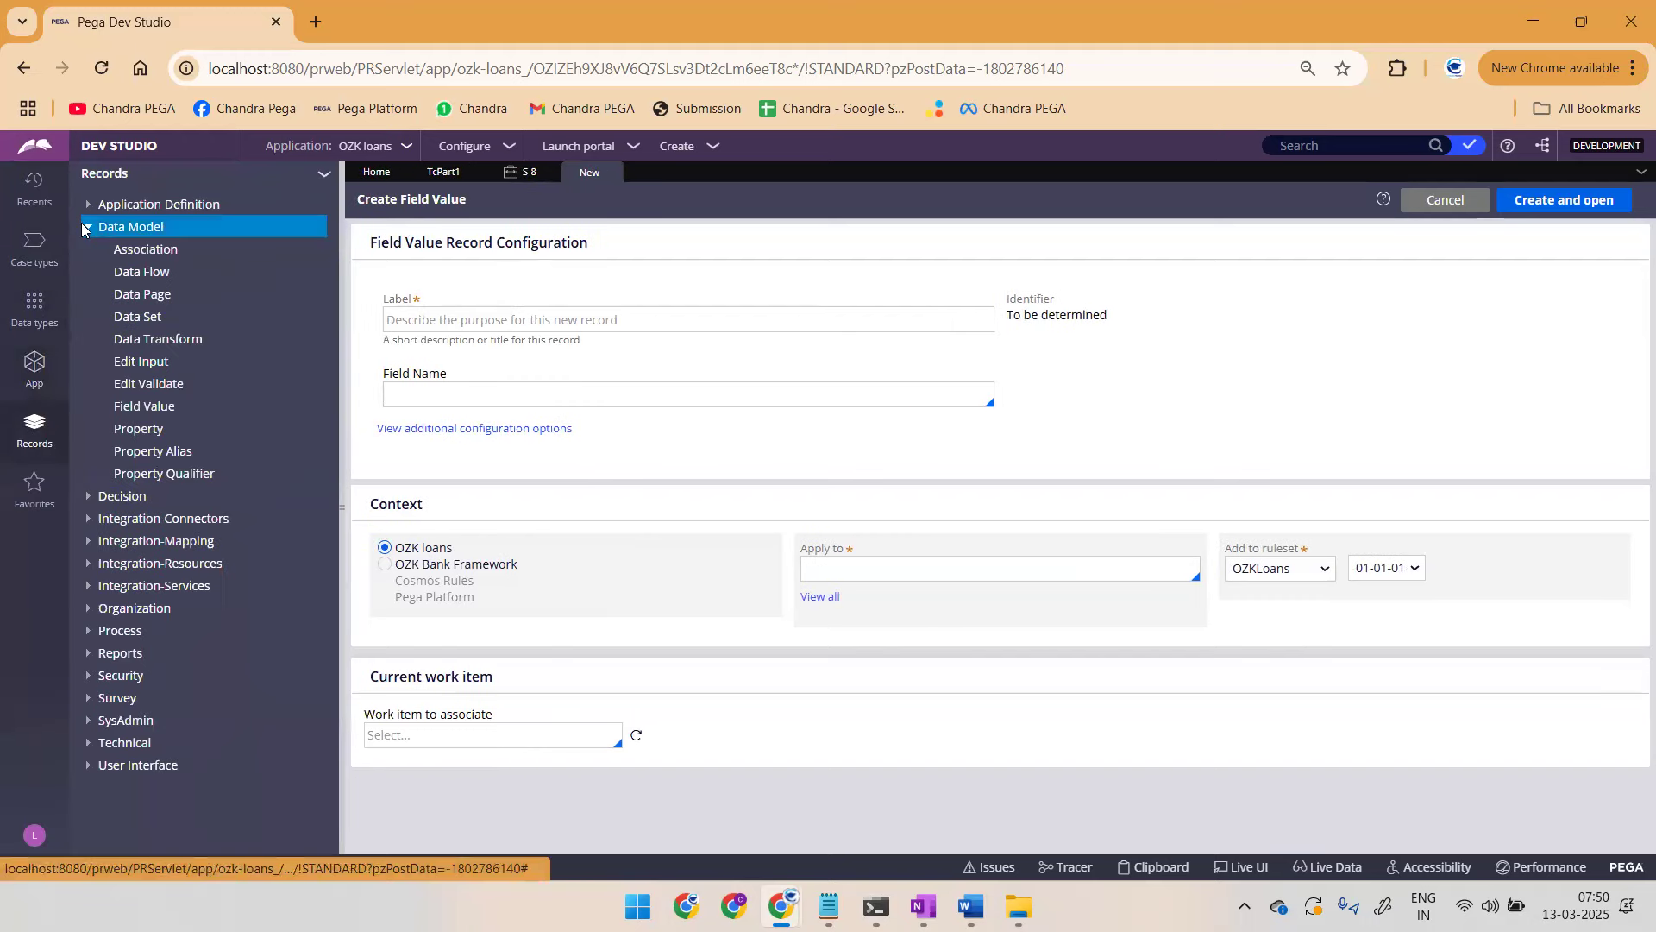
pyautogui.click(136, 407)
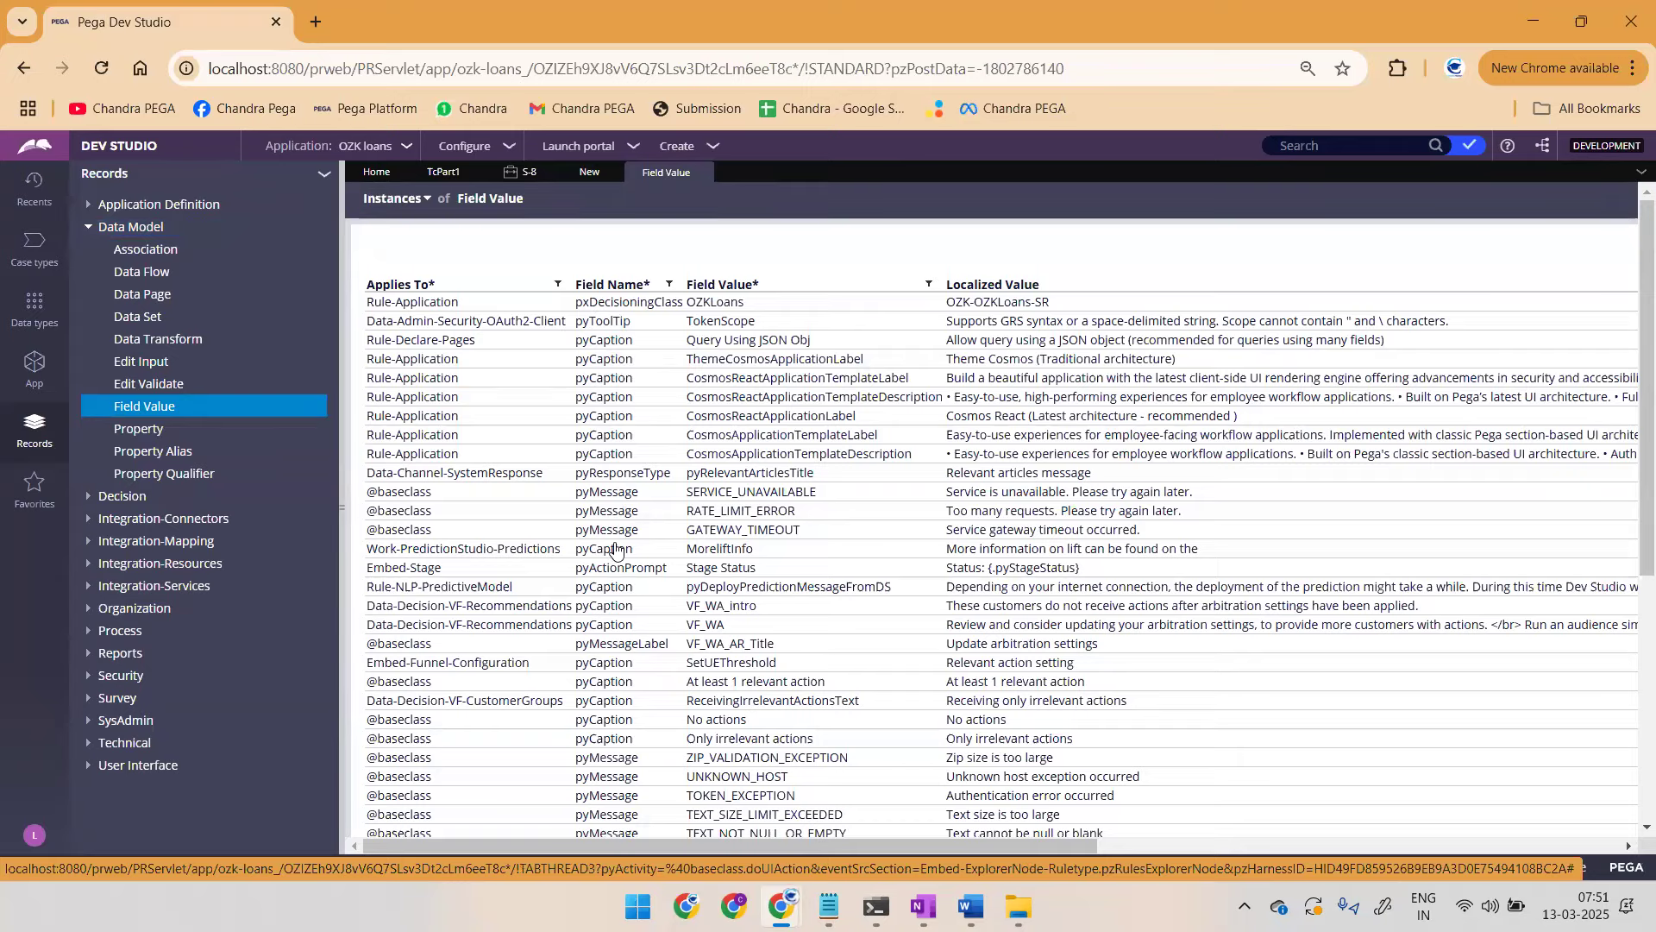
pyautogui.scroll(-5, 615, 549)
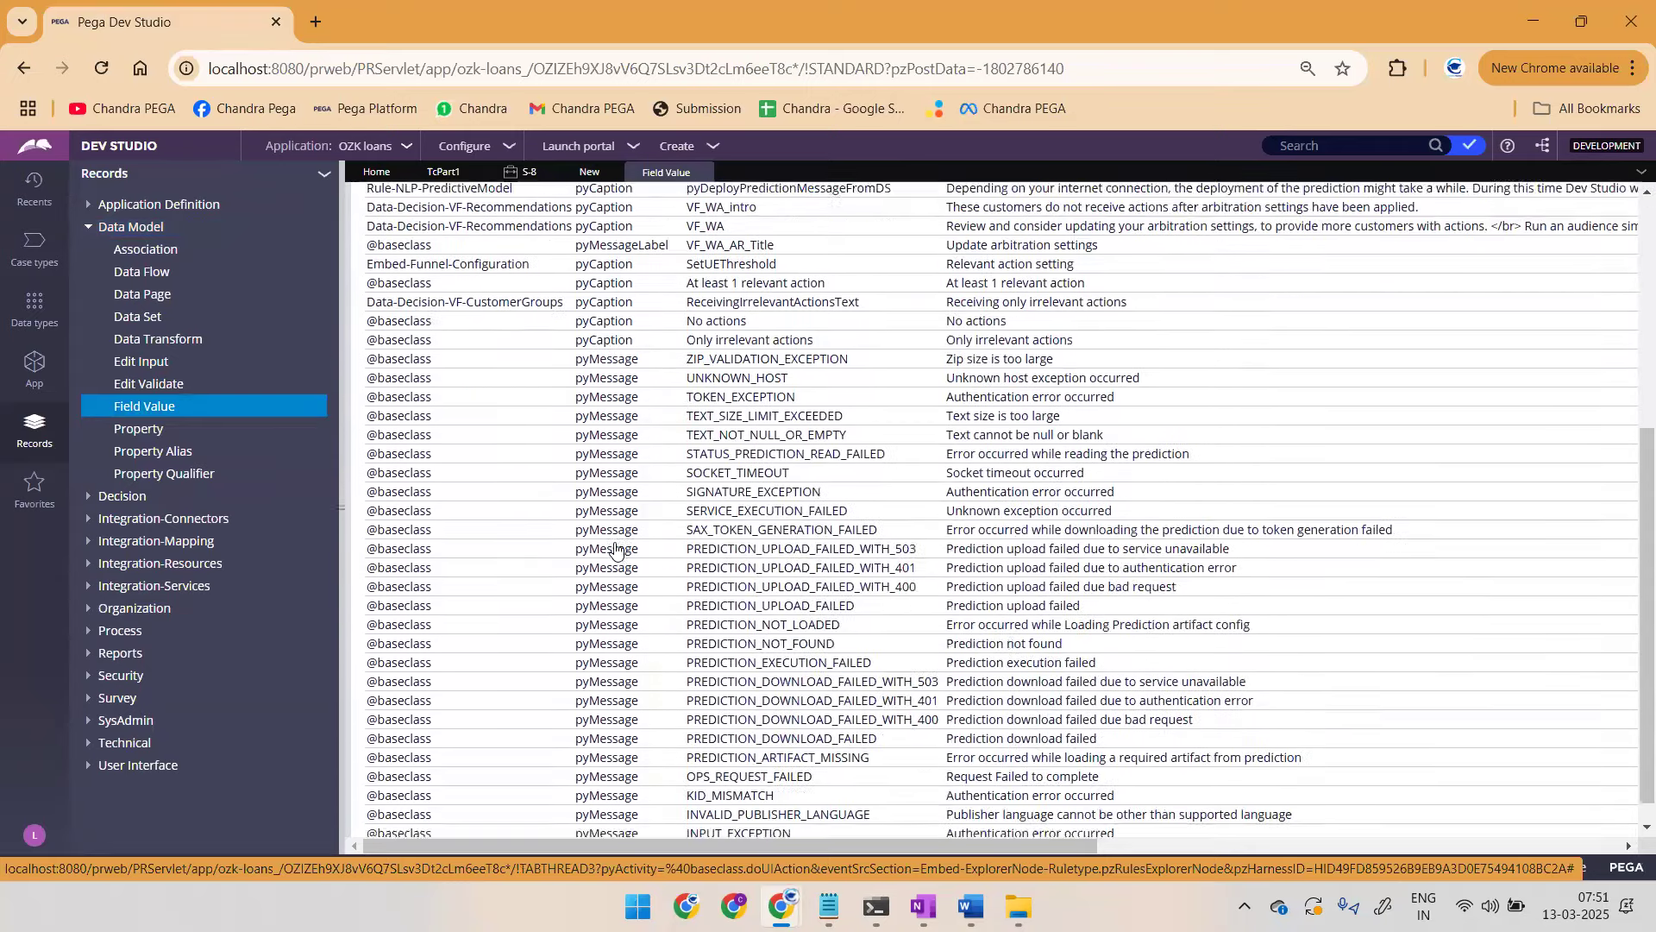
pyautogui.scroll(5, 615, 432)
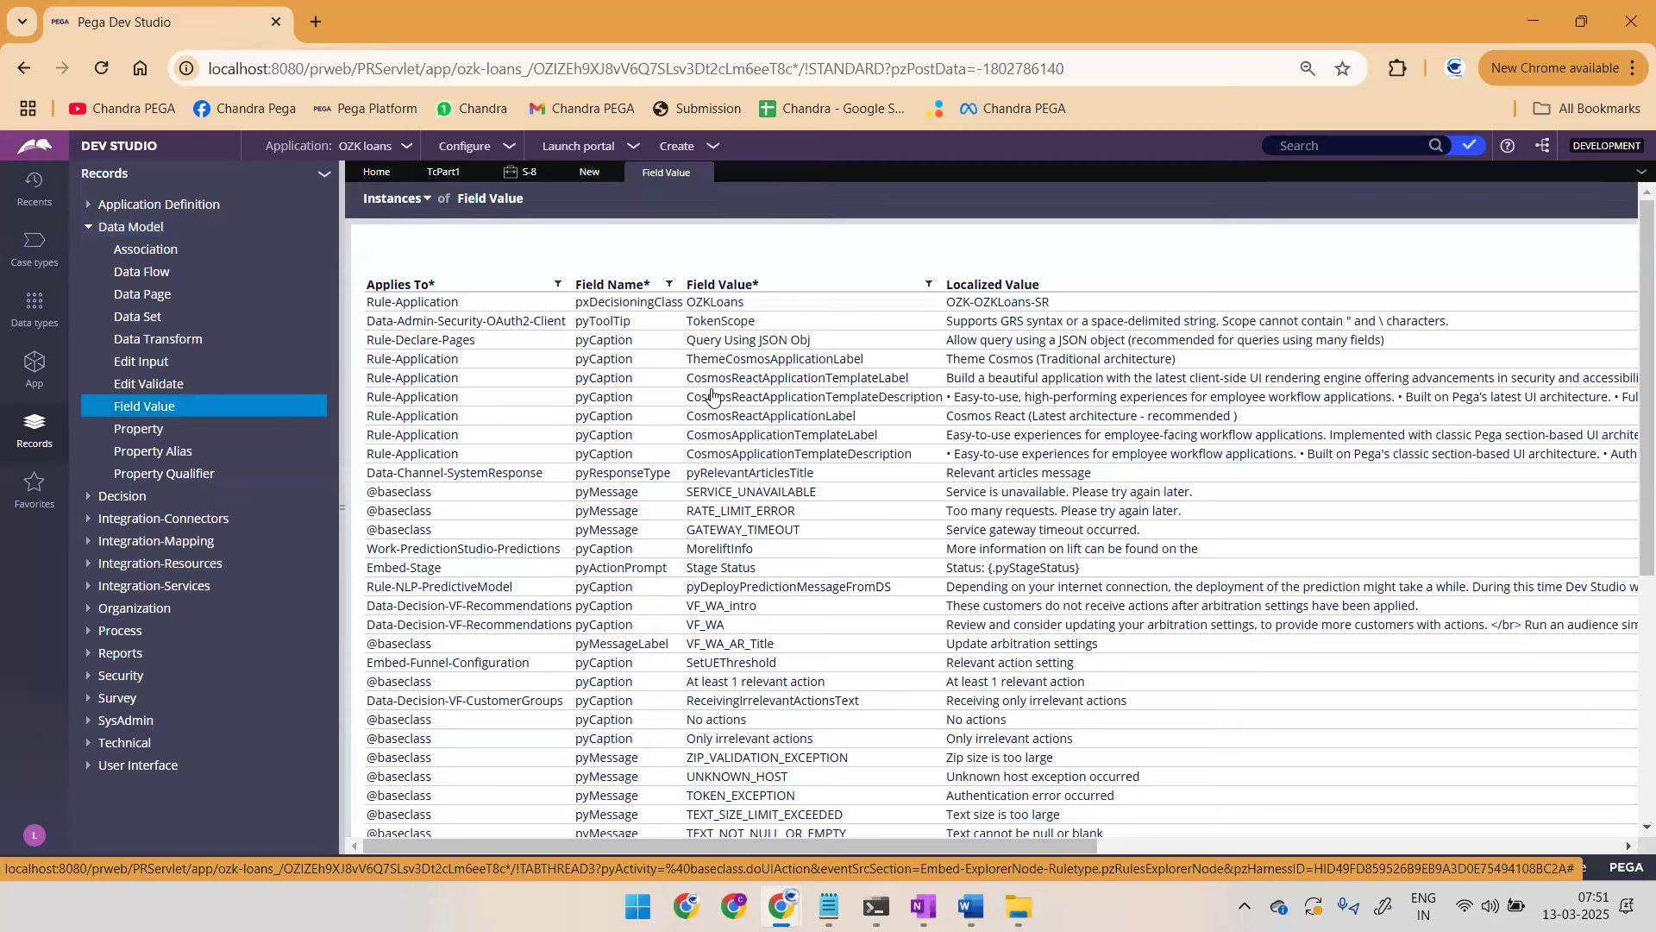
# Step: Look up field names starting with "pyca" for the new Field Value record, and return to the list of instances
pyautogui.click(589, 172)
pyautogui.click(458, 398)
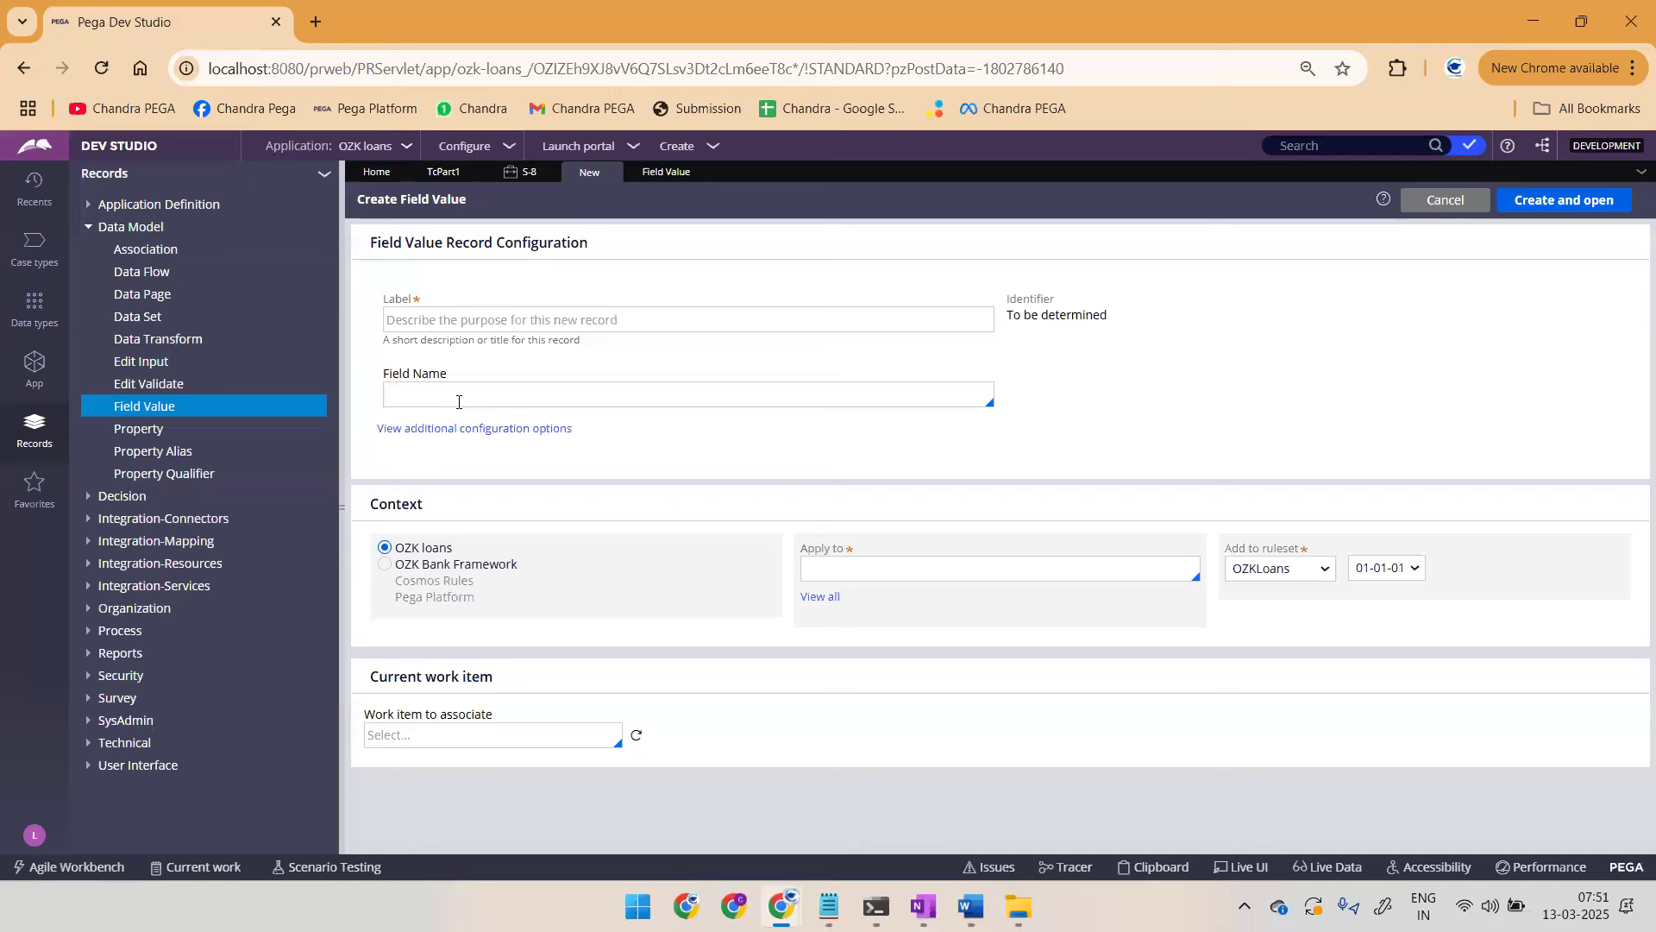
pyautogui.write('pyca')
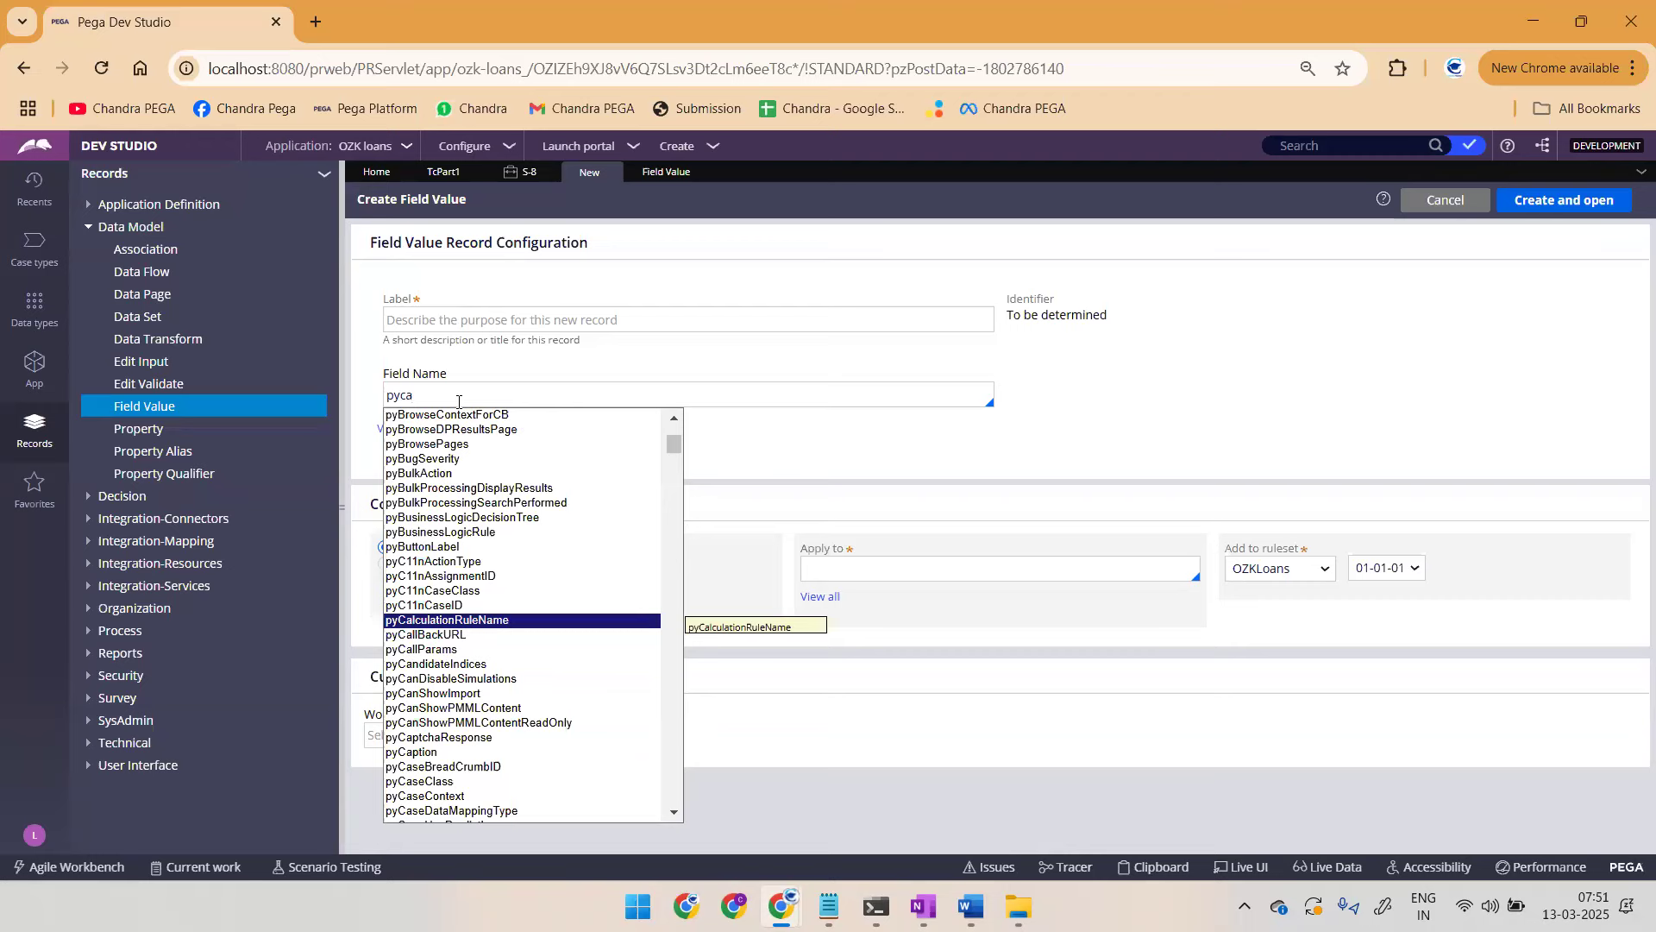
pyautogui.click(666, 173)
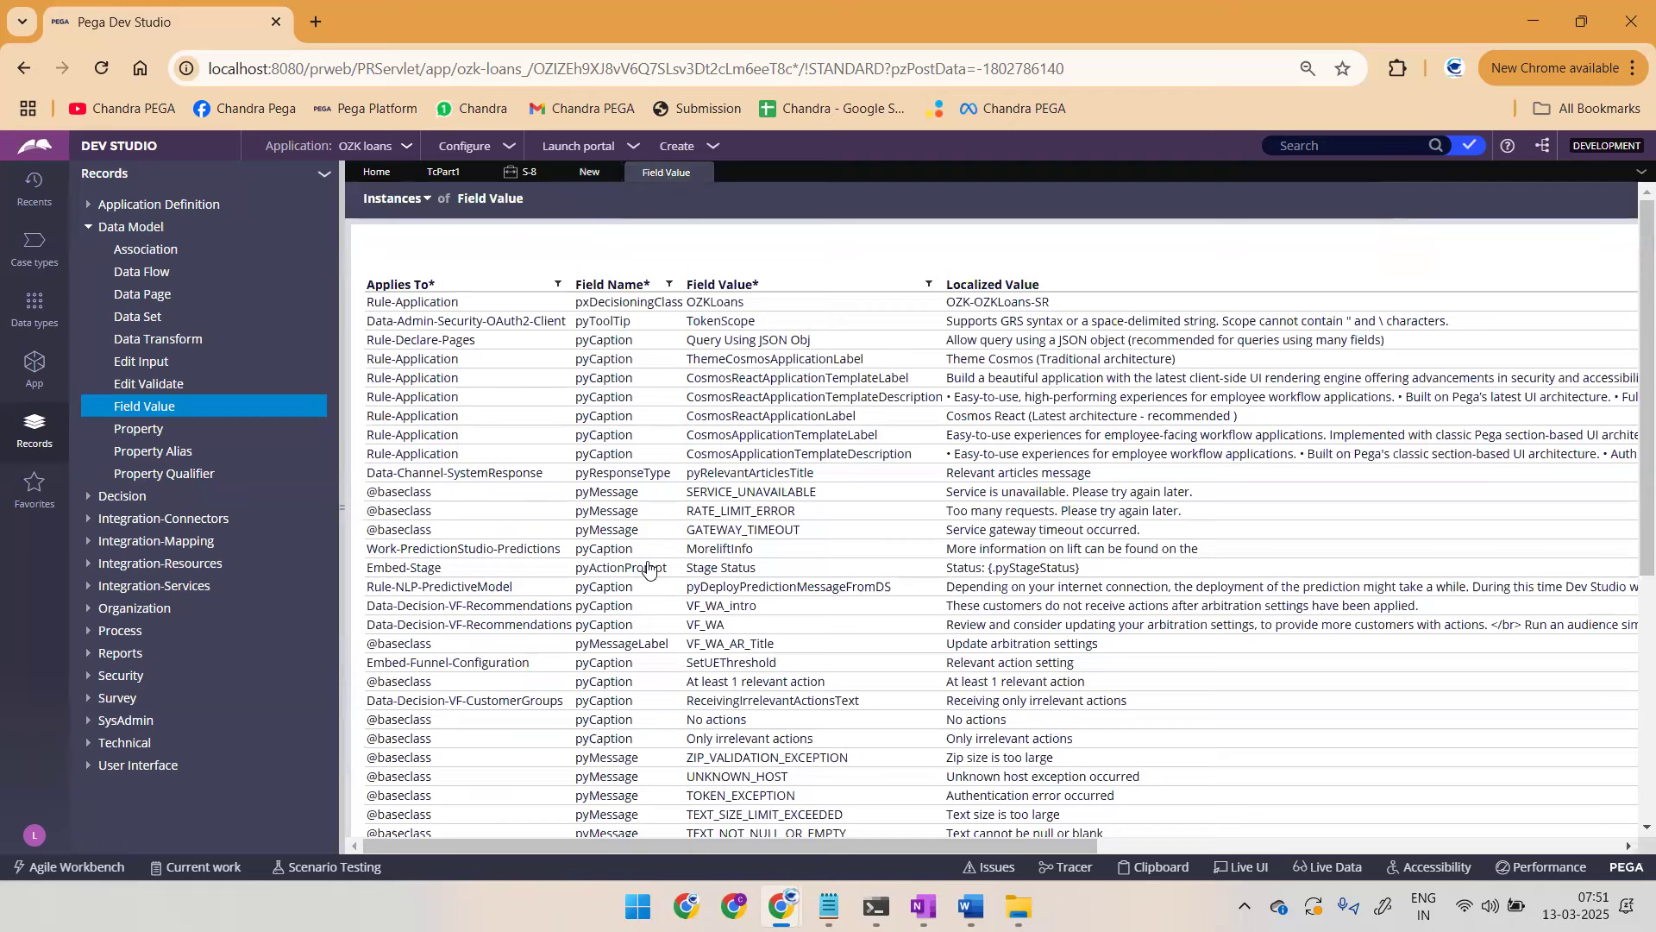
# Step: Set the new Field Value record's field name to pyCaption and its label to WelcomeBannaer
pyautogui.click(582, 171)
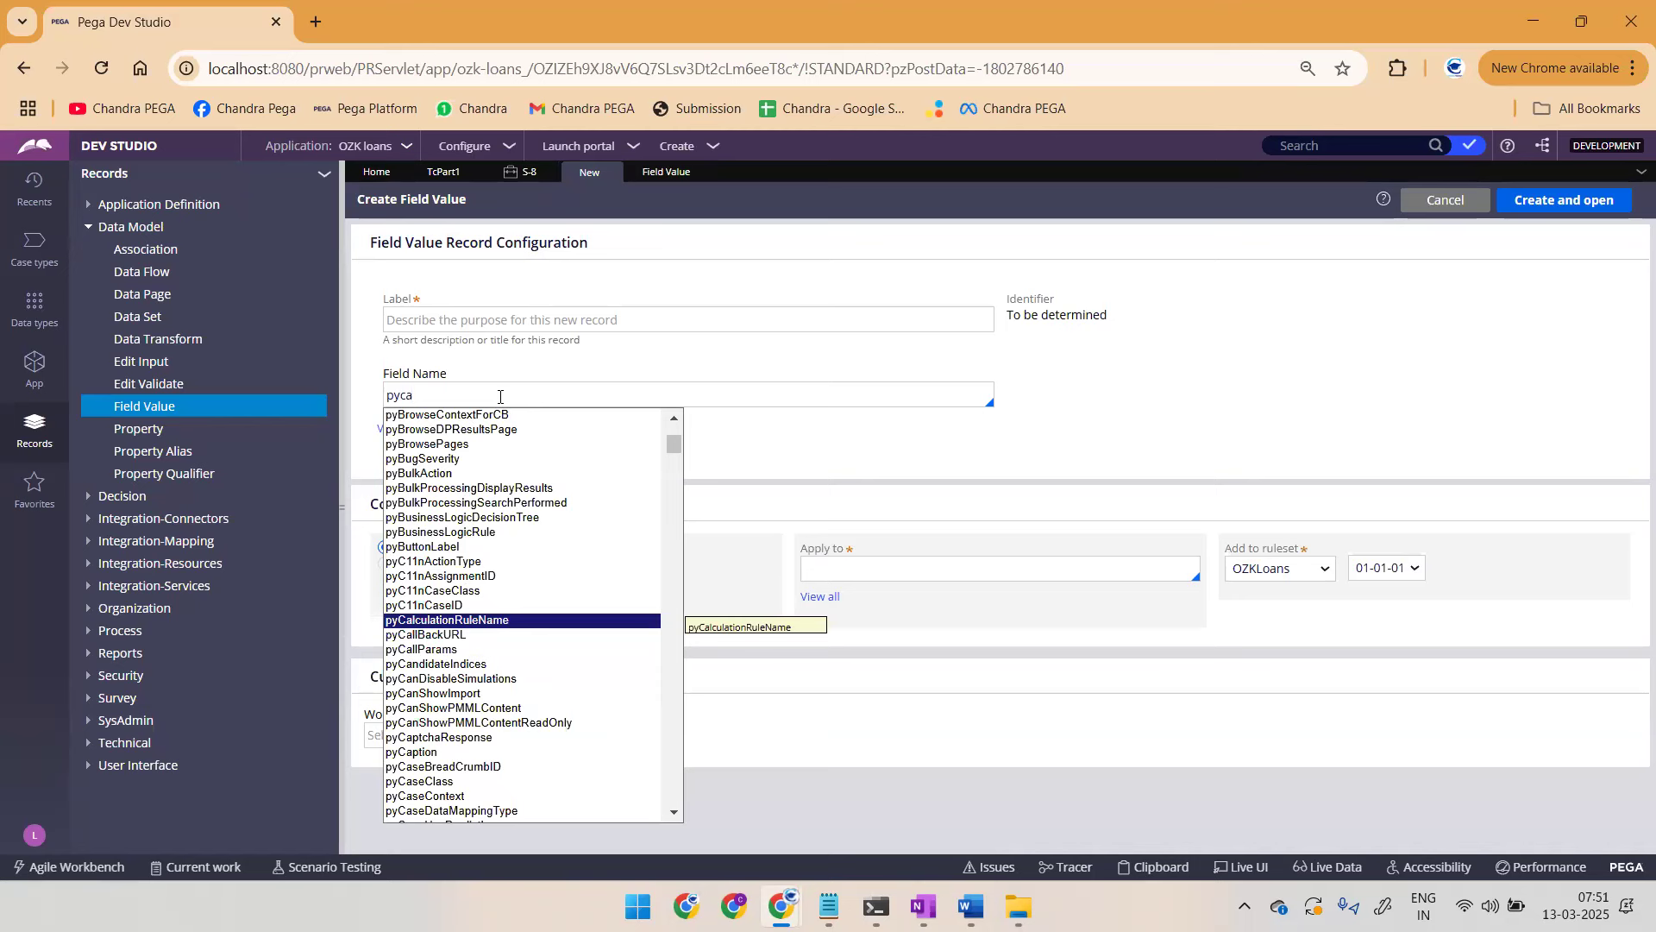
pyautogui.write('ptio')
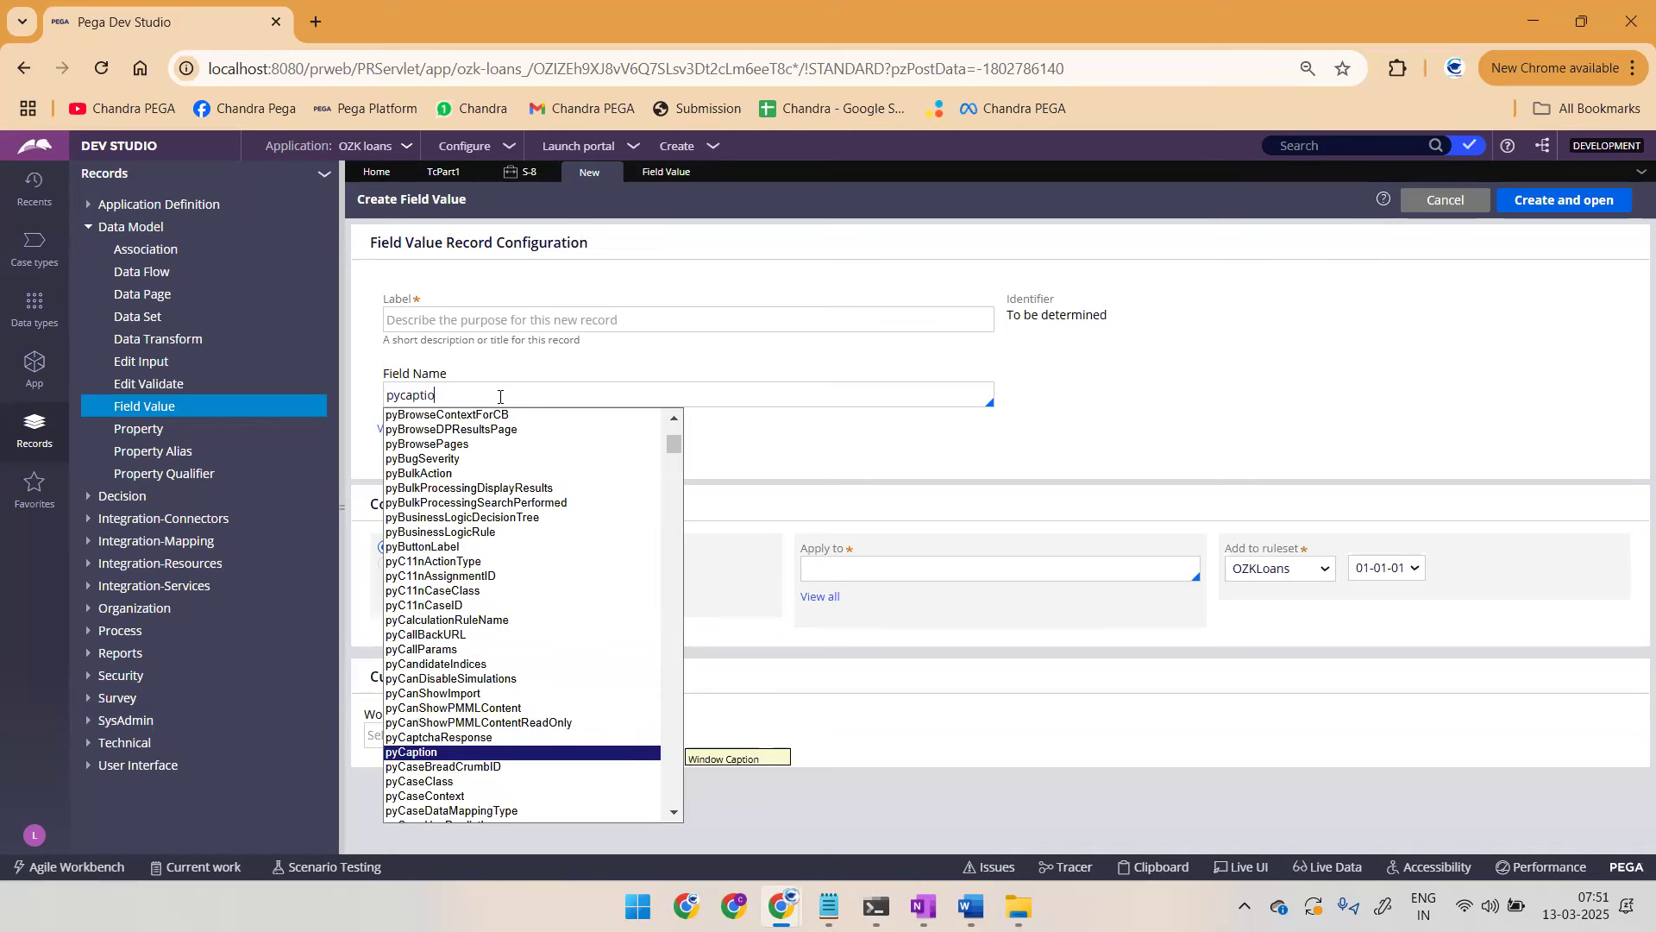
pyautogui.press('Return')
pyautogui.click(543, 323)
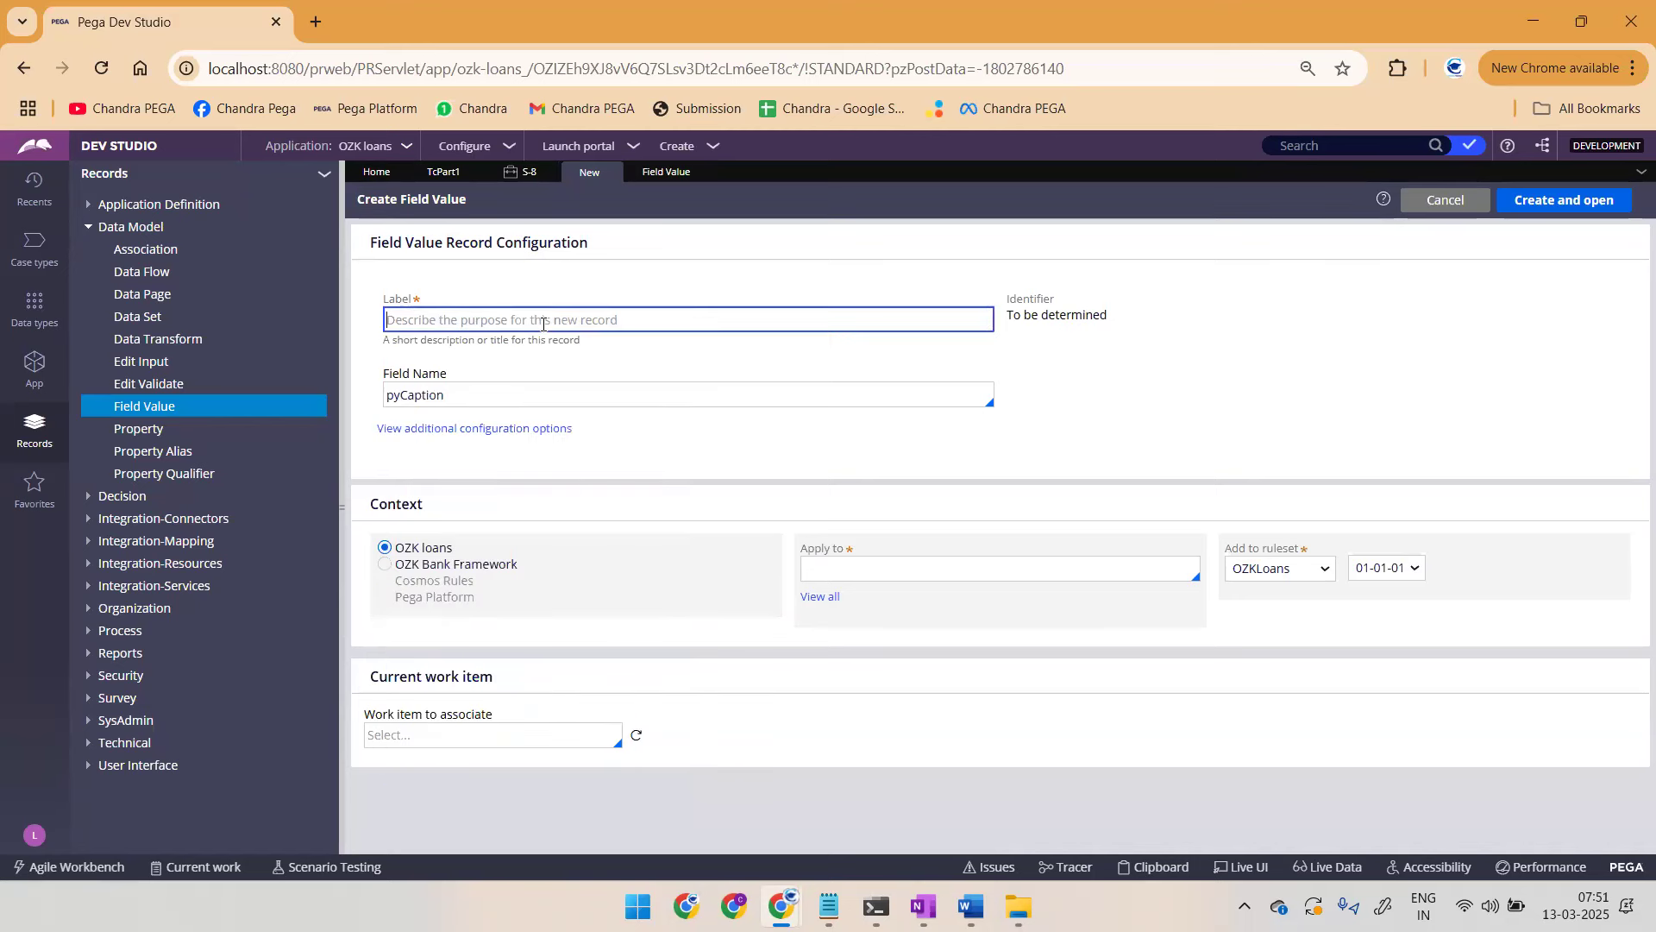
pyautogui.write('WelcomeBannaer')
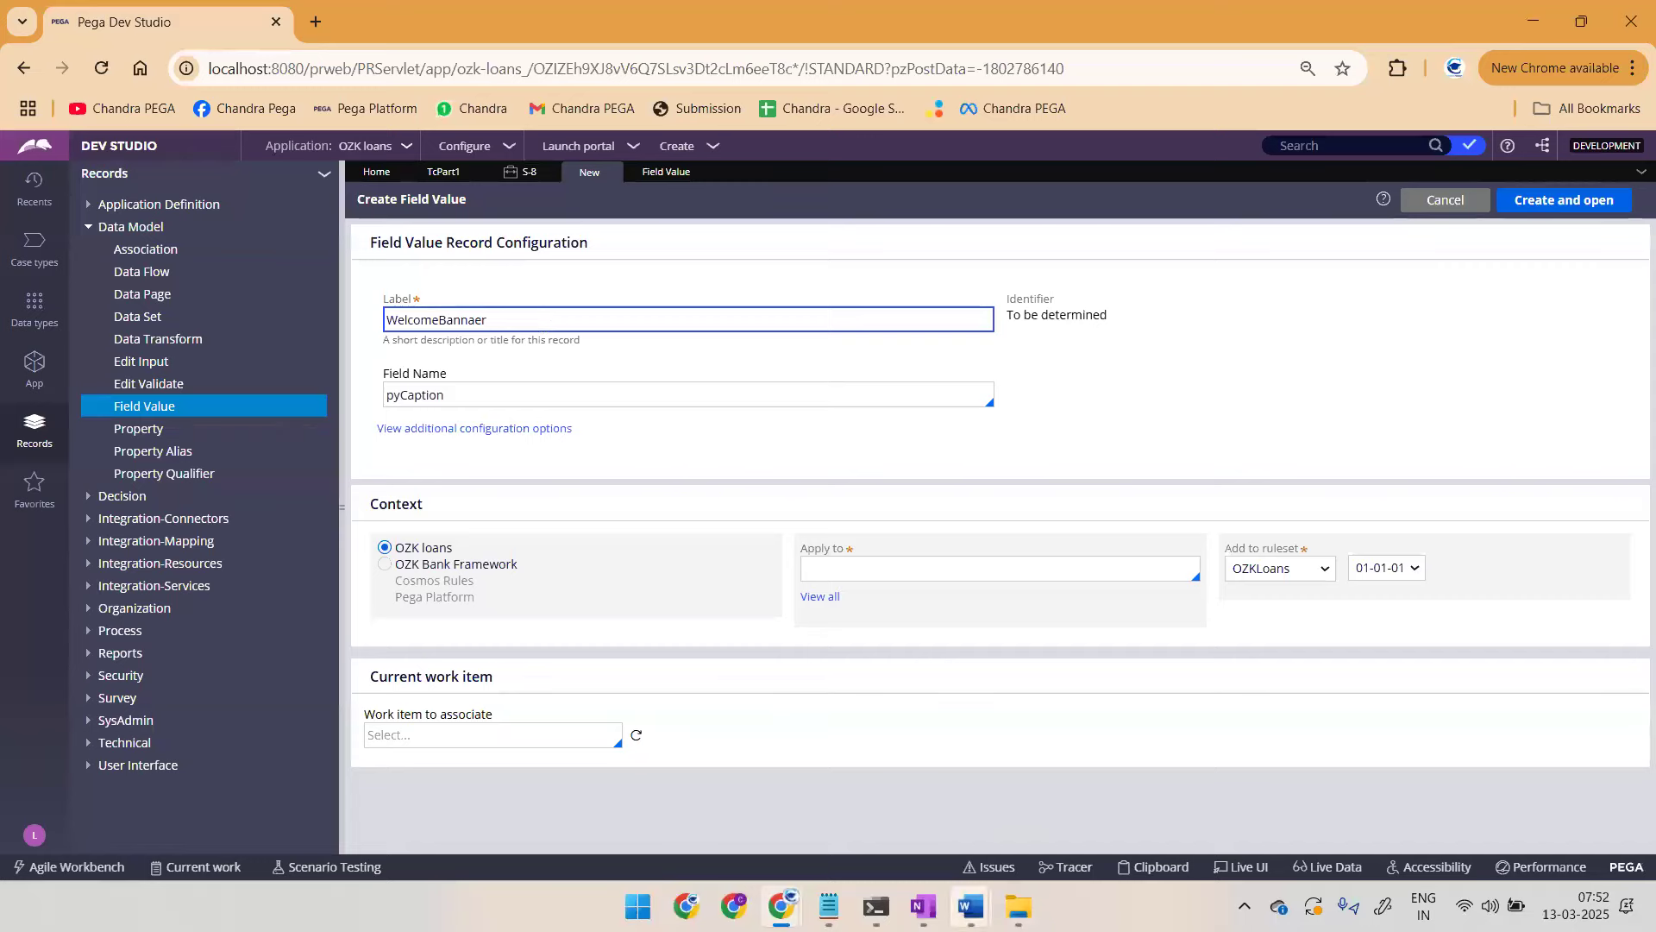
# Step: Open the Word document "2.Practical- Field Value" from the class notes folder and add a blank line above the Requirement heading
pyautogui.click(1019, 906)
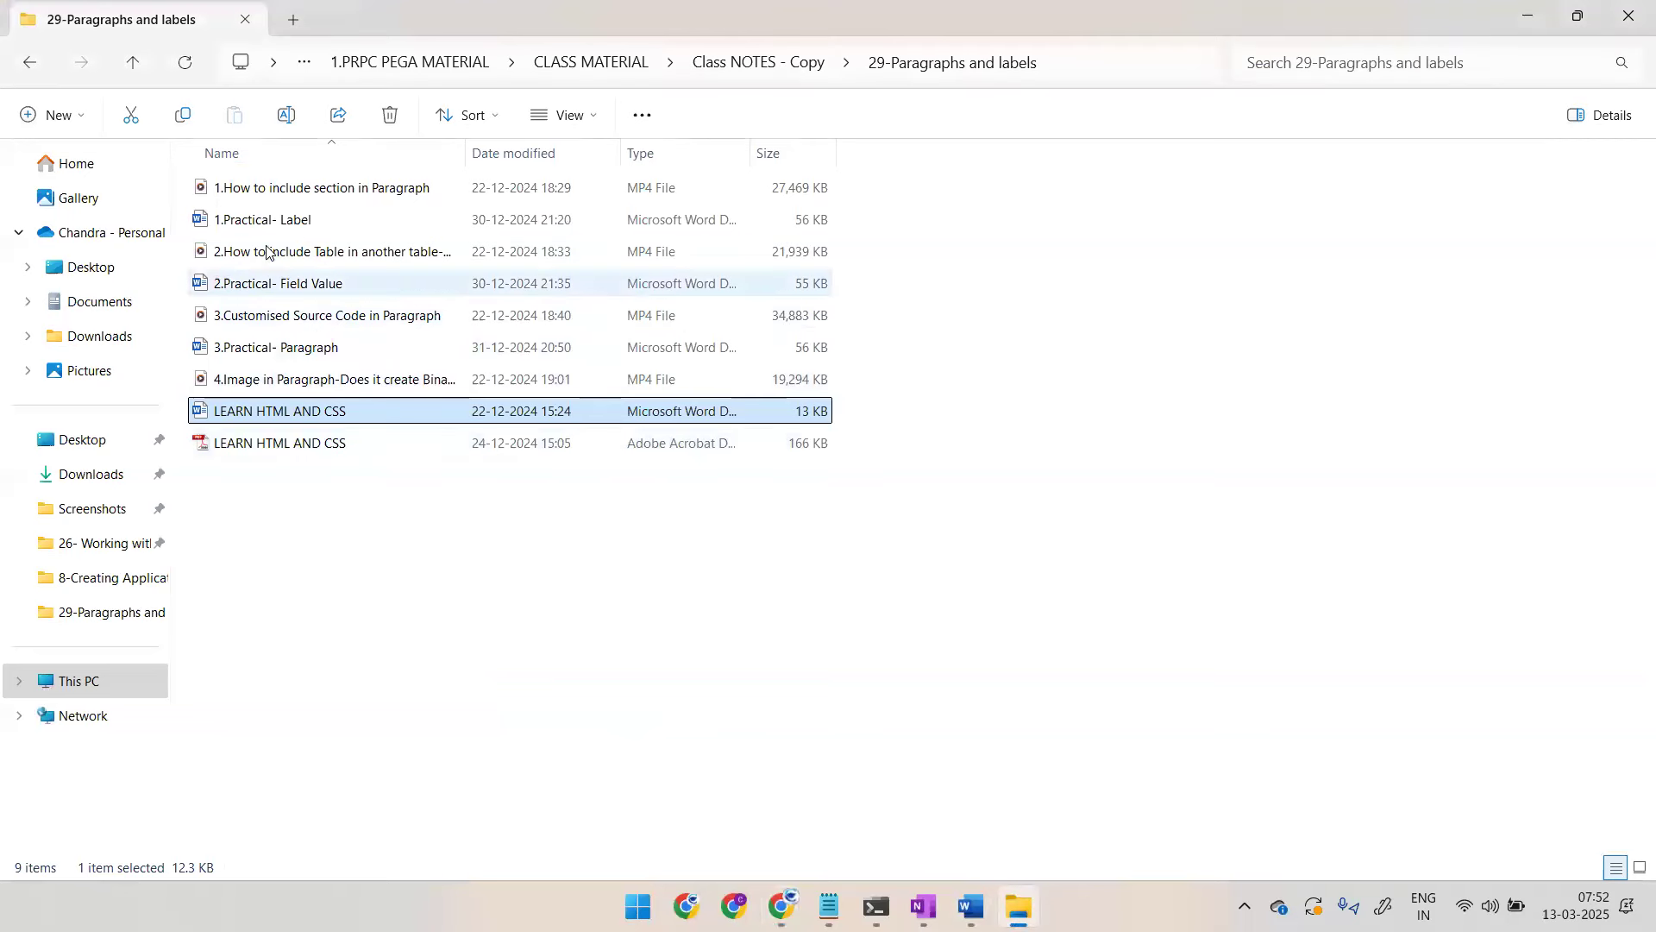
pyautogui.doubleClick(270, 283)
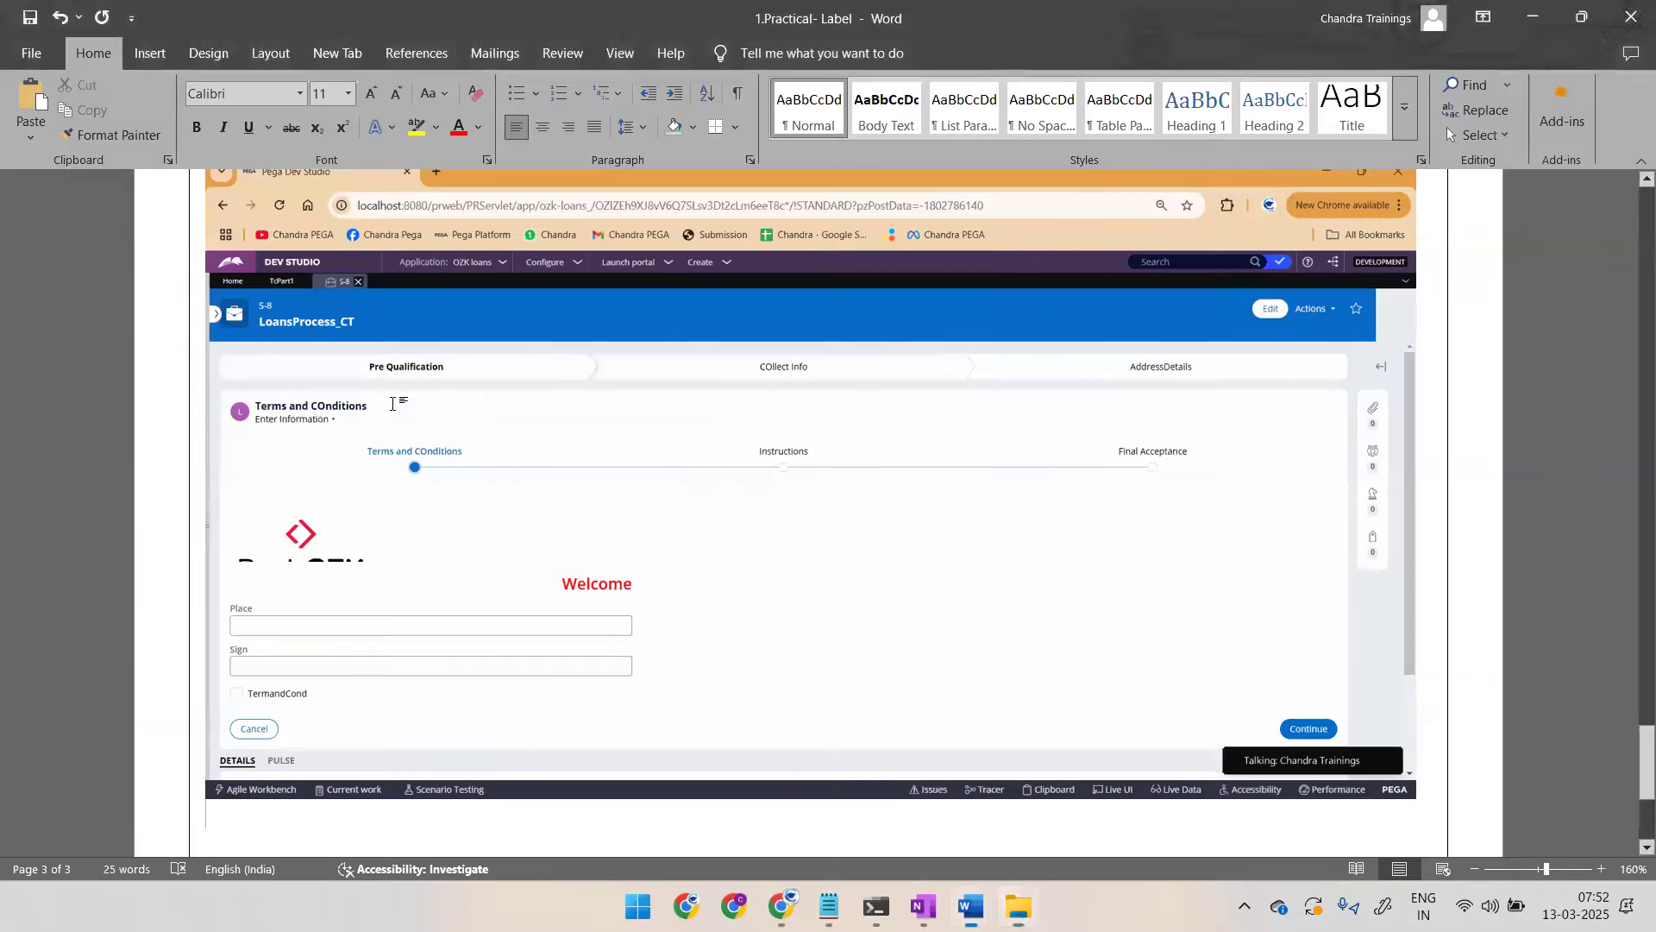
pyautogui.scroll(-2, 436, 496)
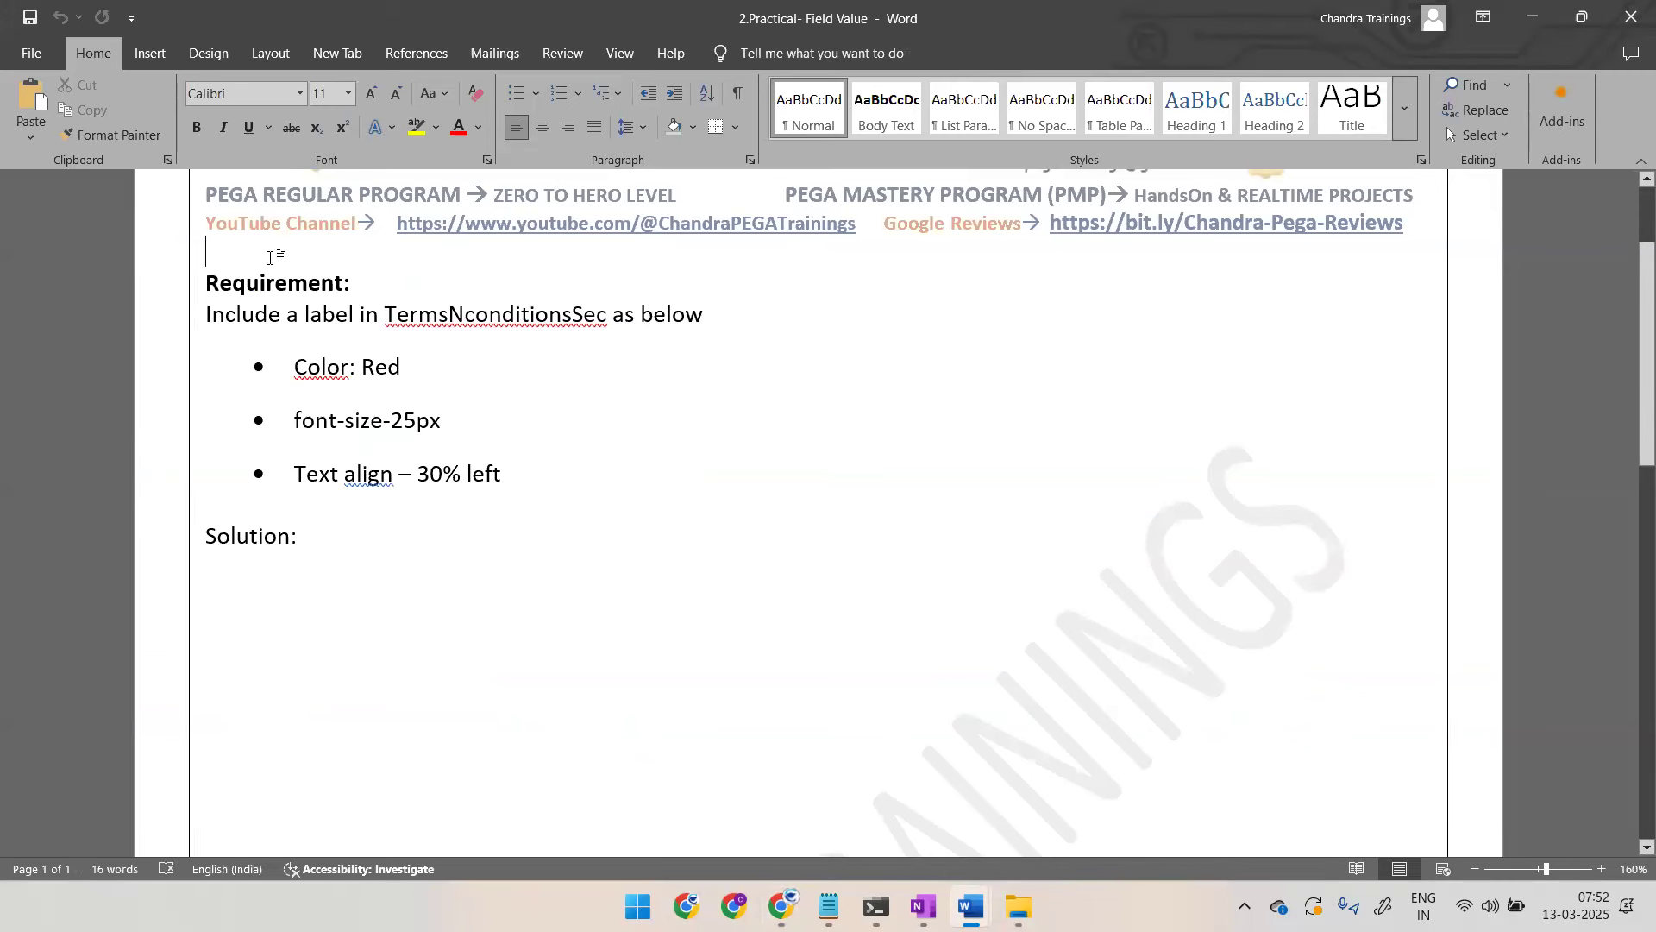
pyautogui.press('Return')
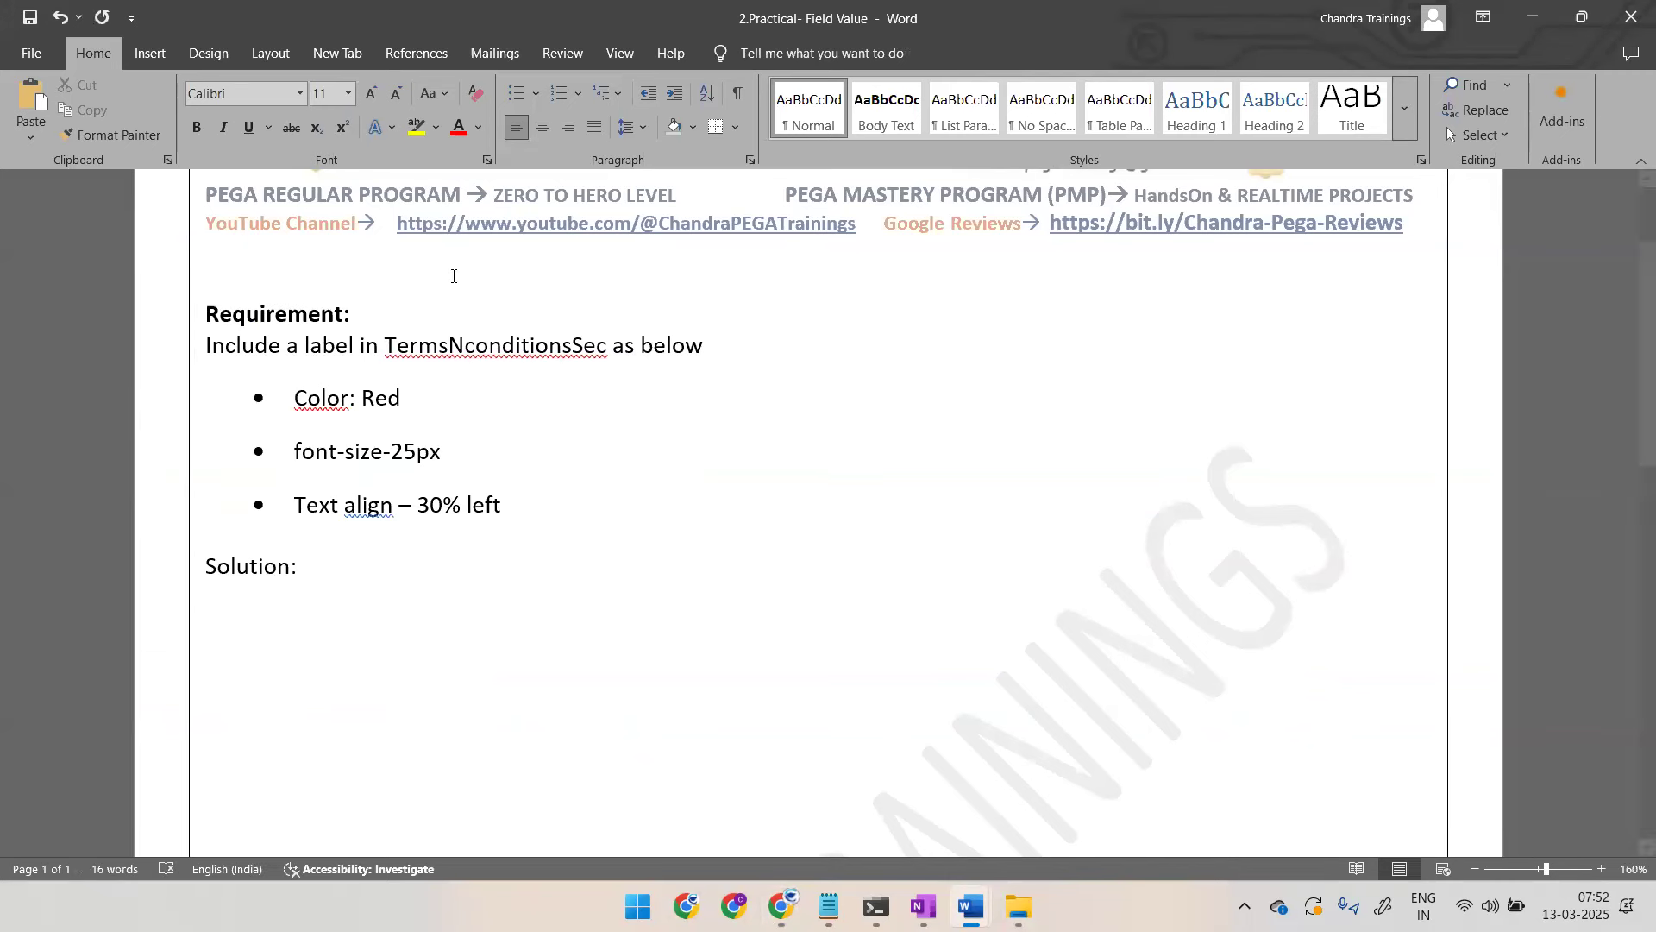
# Step: Append "(Using Field Value)" to the requirement line that ends with "as below"
pyautogui.write('9Using')
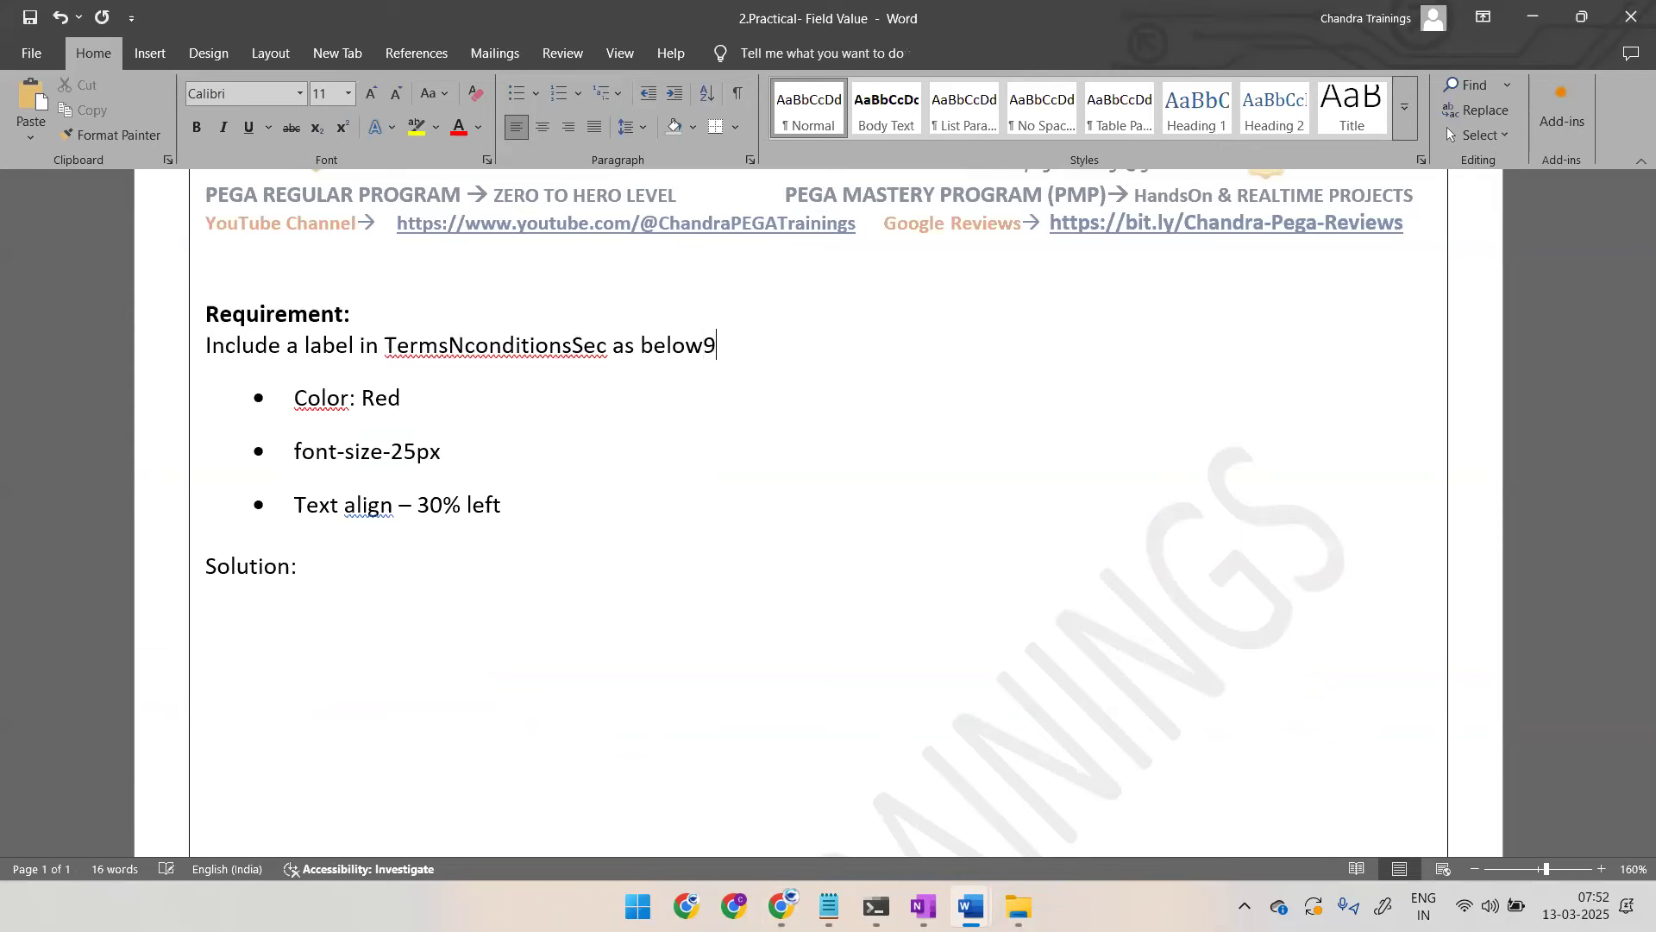
pyautogui.press('BackSpace')
pyautogui.press('BackSpace')
pyautogui.press('BackSpace')
pyautogui.press('BackSpace')
pyautogui.press('BackSpace')
pyautogui.press('BackSpace')
pyautogui.press('BackSpace')
pyautogui.write('(')
pyautogui.write('Using F')
pyautogui.write('eild Valu')
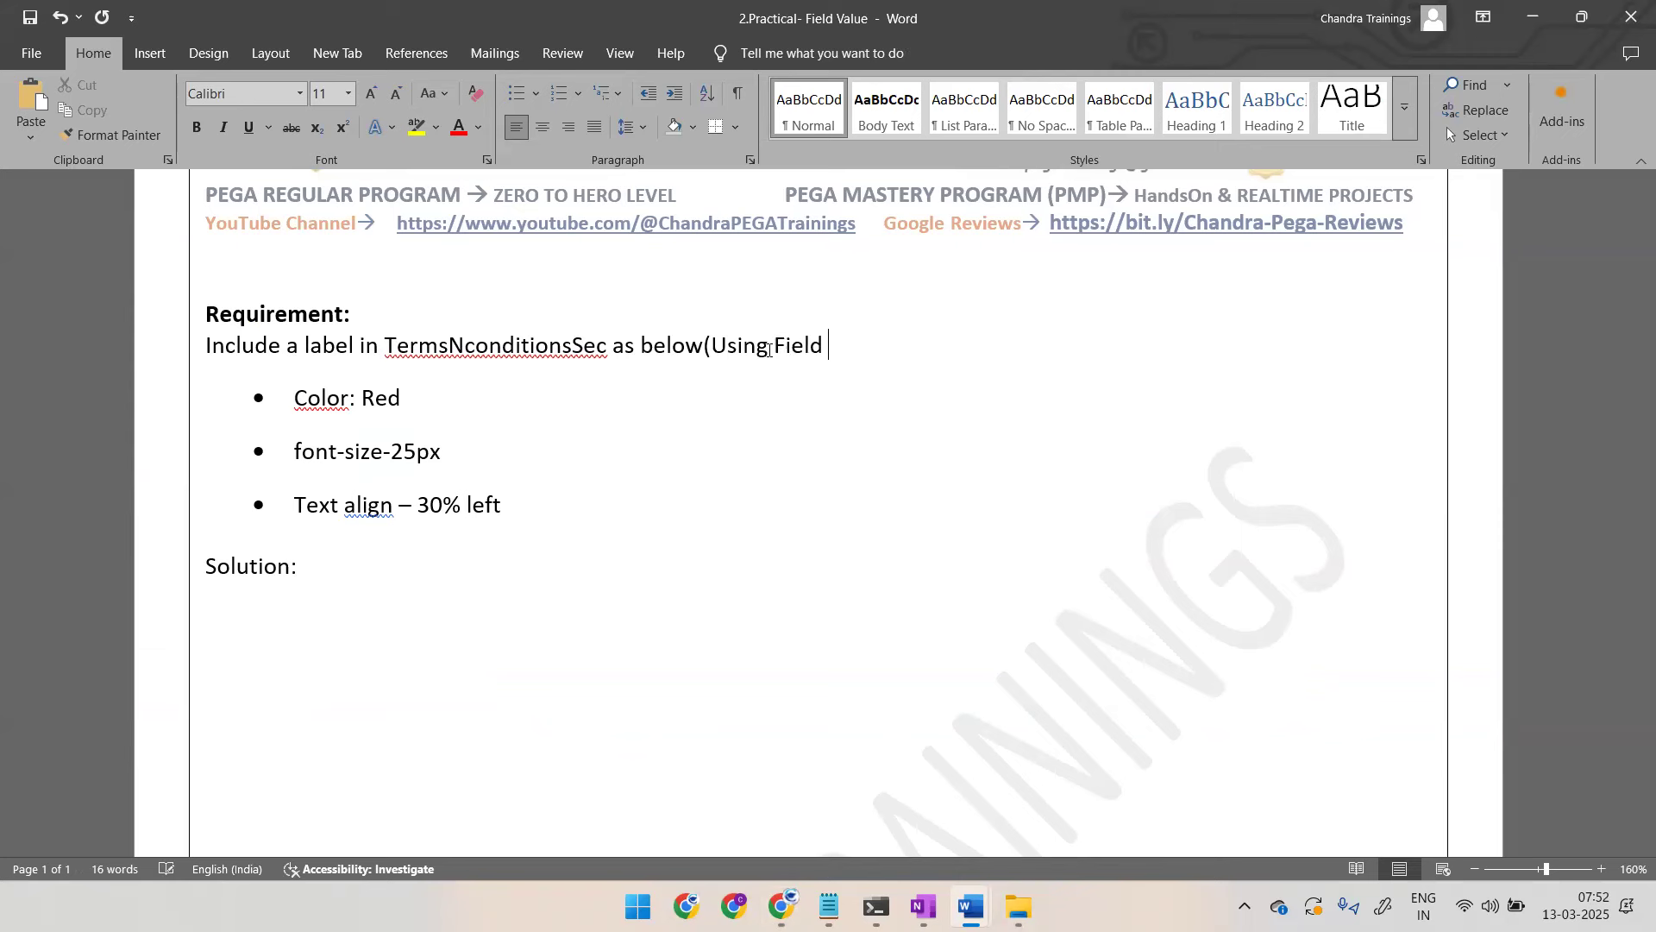
pyautogui.write('e)')
pyautogui.scroll(-1, 388, 463)
pyautogui.scroll(-2, 389, 462)
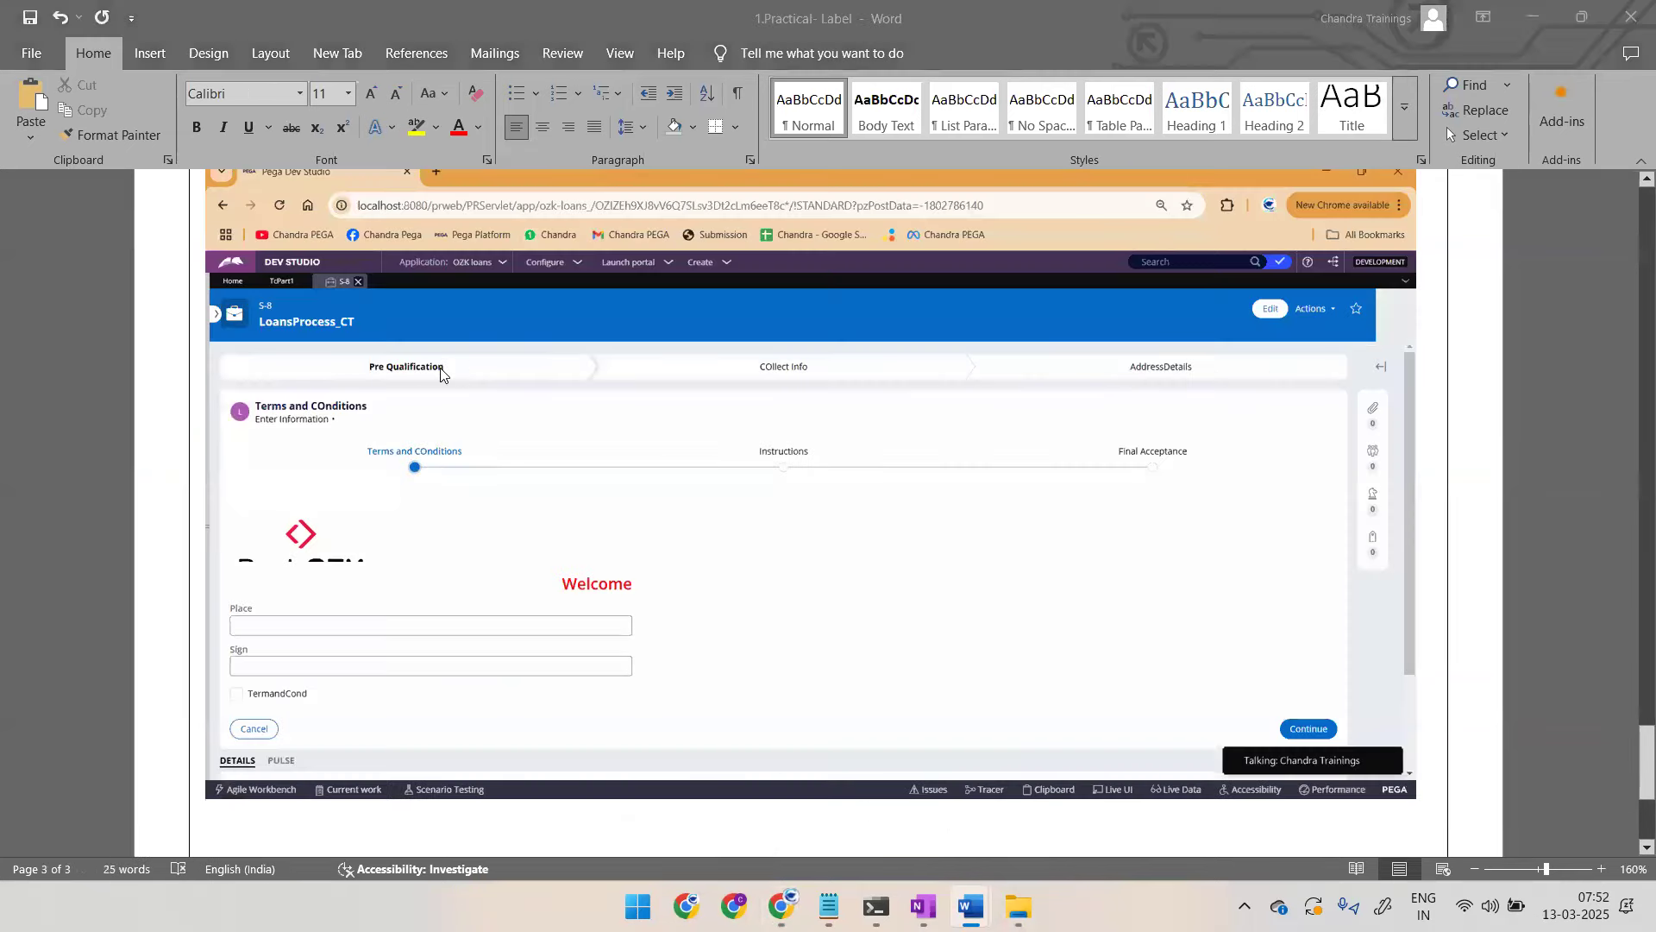
# Step: Switch to Pega Dev Studio, show the App explorer, and open the Welcome label's cell properties in the TcPart1 section
pyautogui.hotkey('alt', 'Tab')
pyautogui.hotkey('alt', 'Tab')
pyautogui.press('Tab')
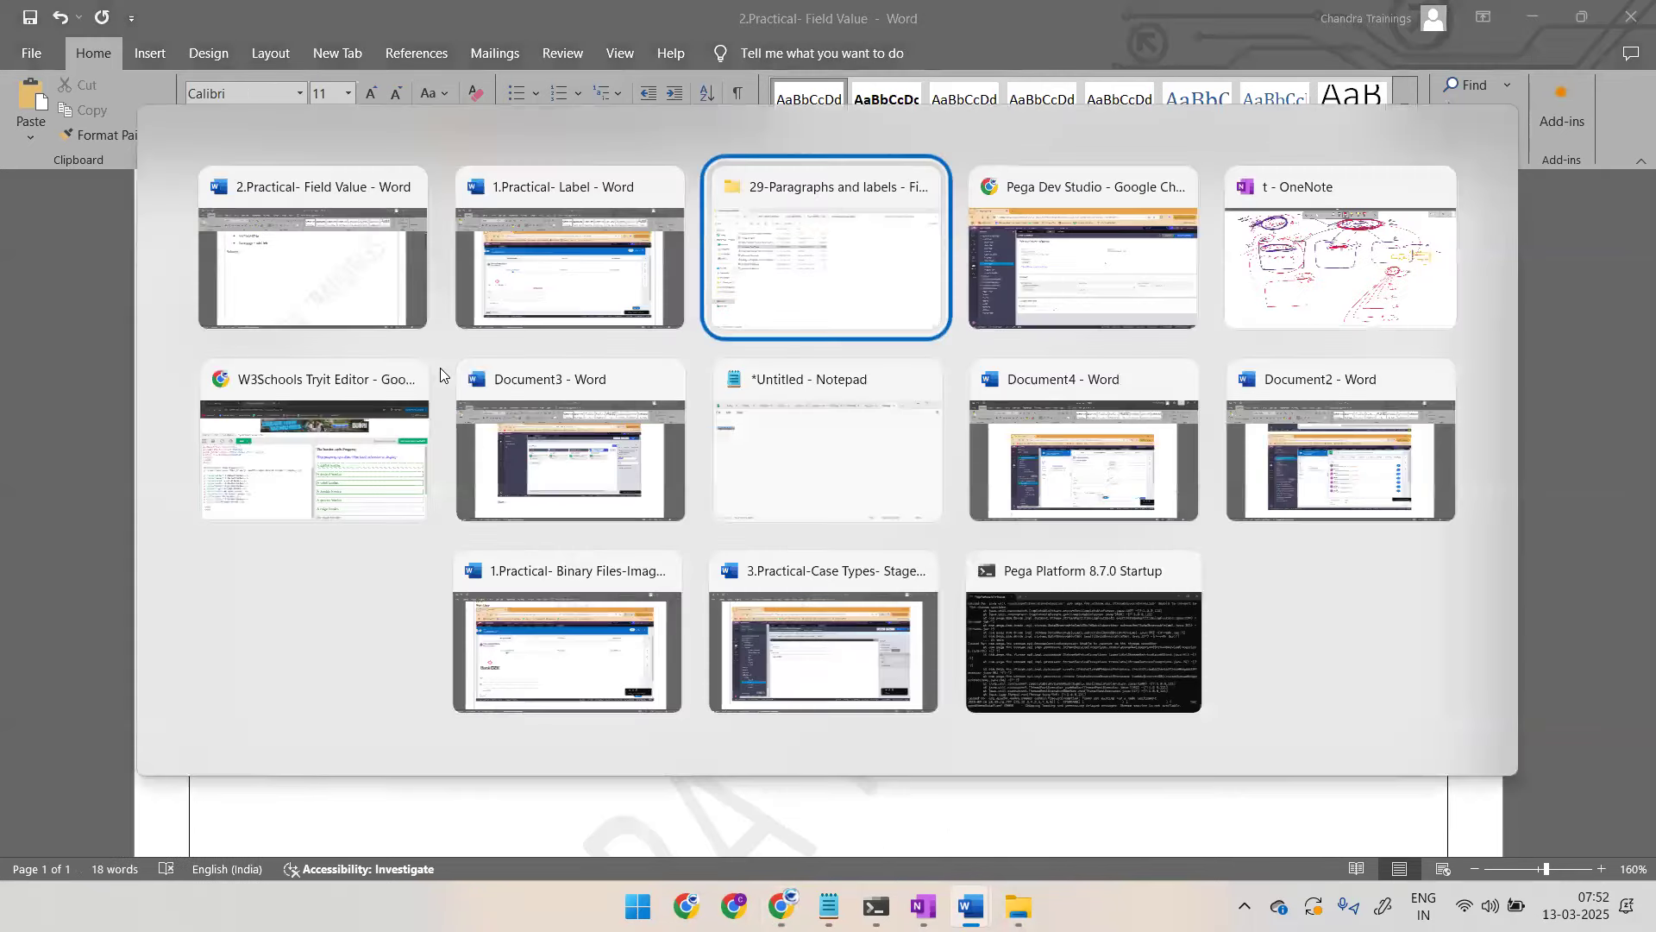
pyautogui.press('Tab')
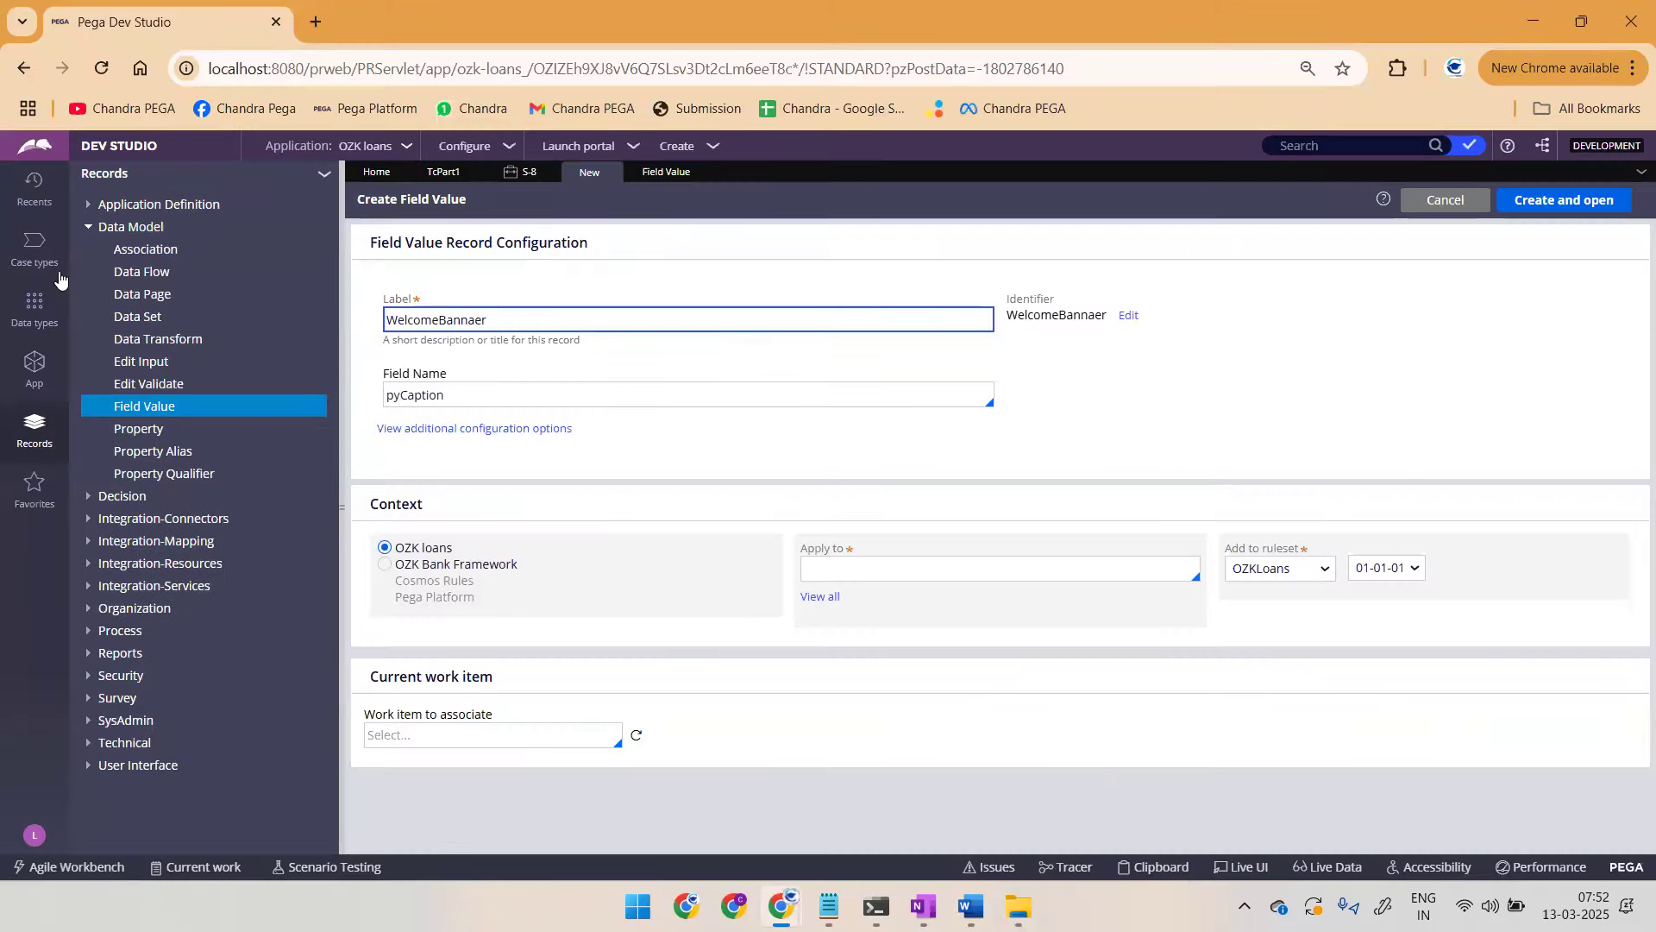
pyautogui.click(33, 361)
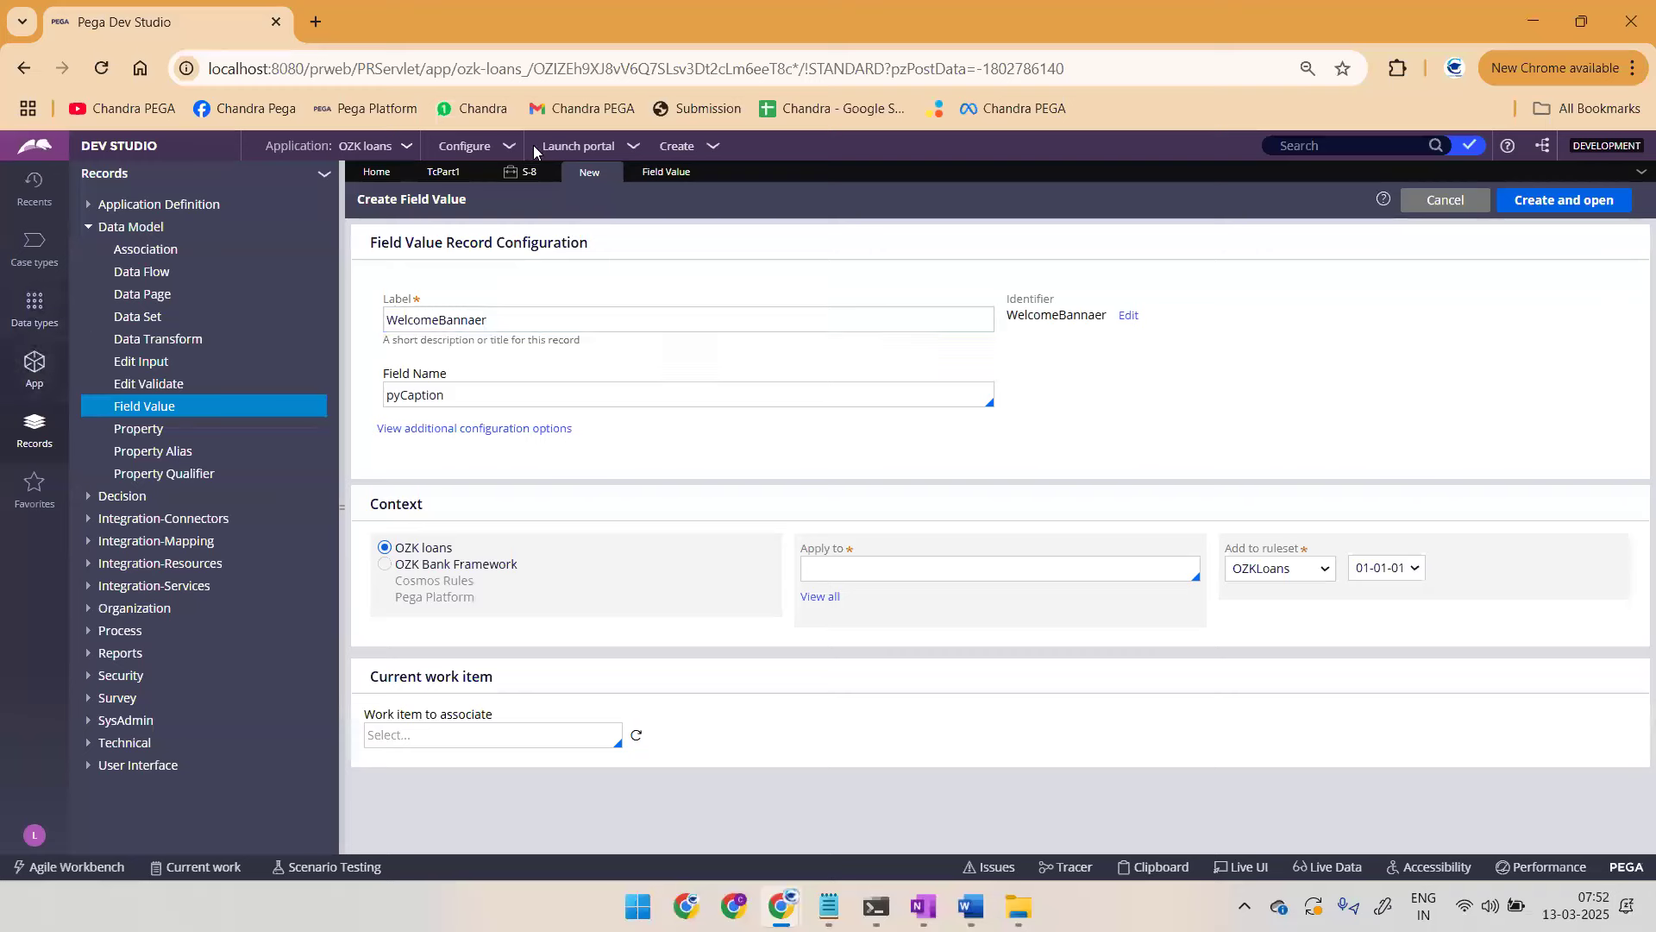
pyautogui.click(678, 146)
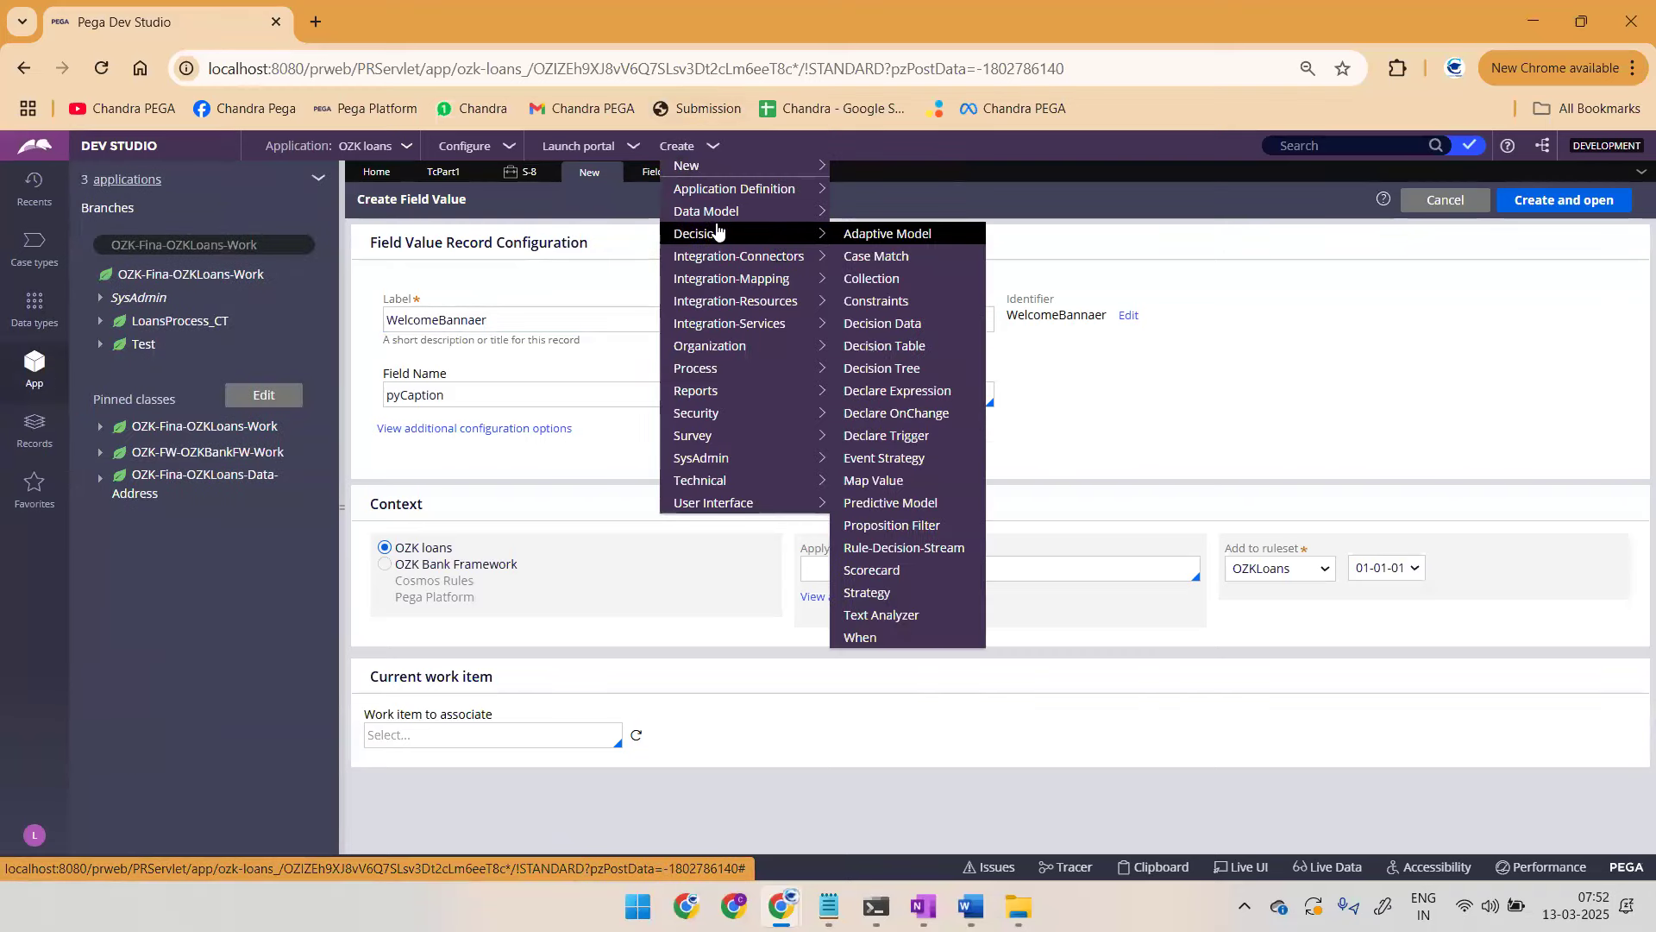
pyautogui.moveTo(724, 192)
pyautogui.click(443, 171)
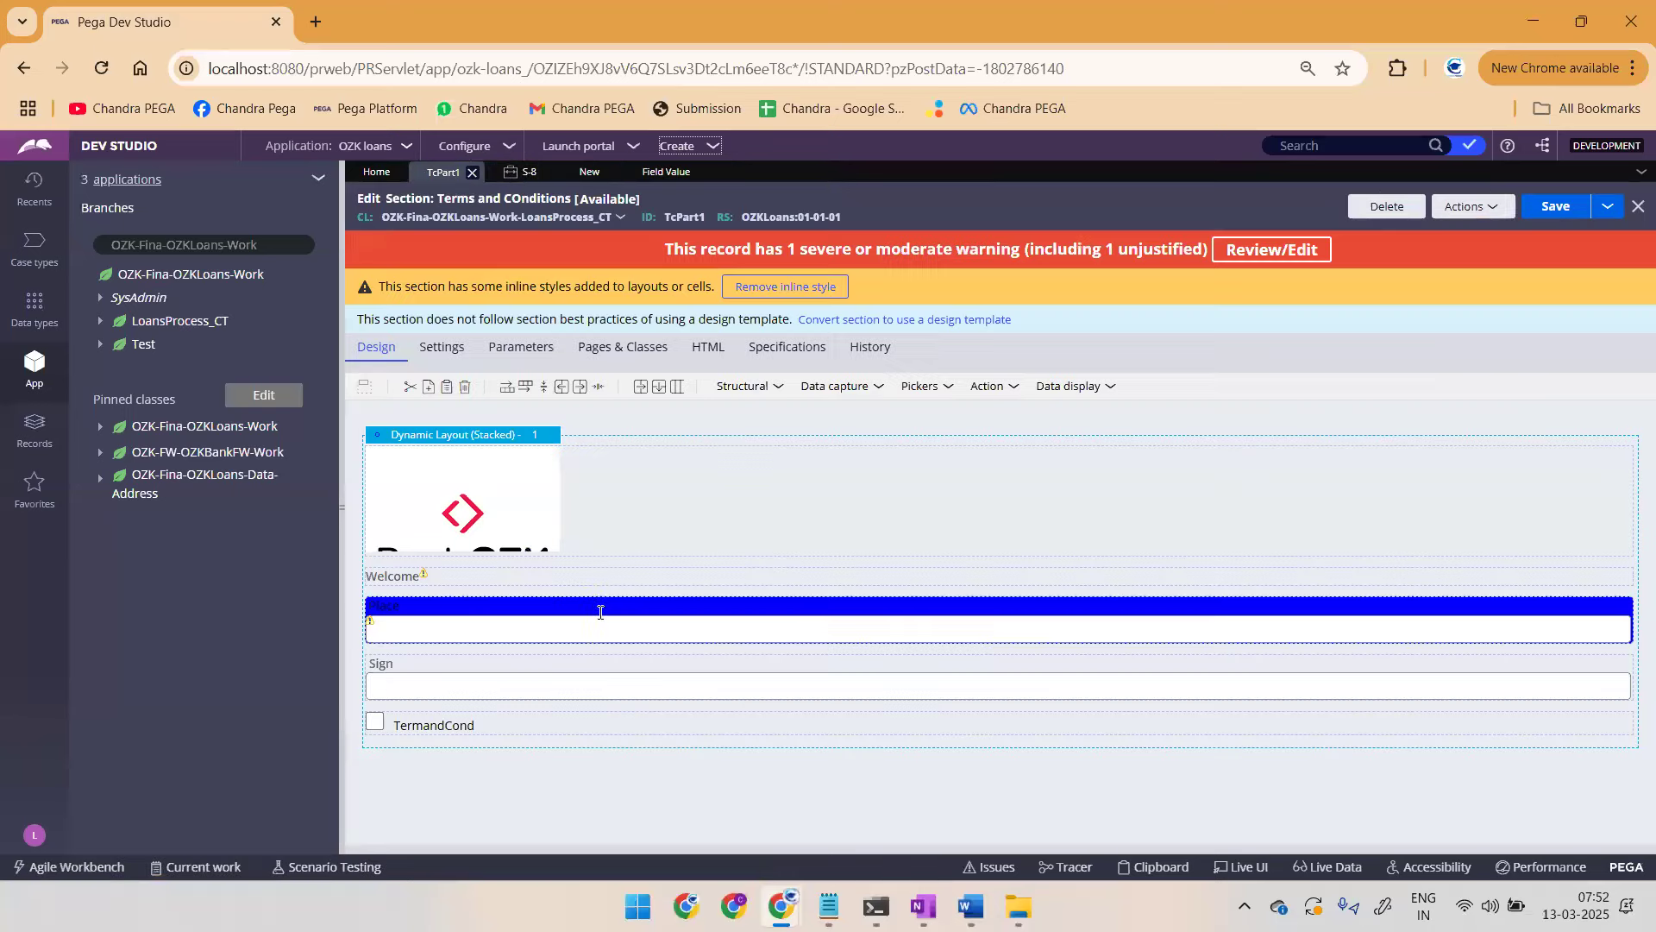
pyautogui.doubleClick(443, 572)
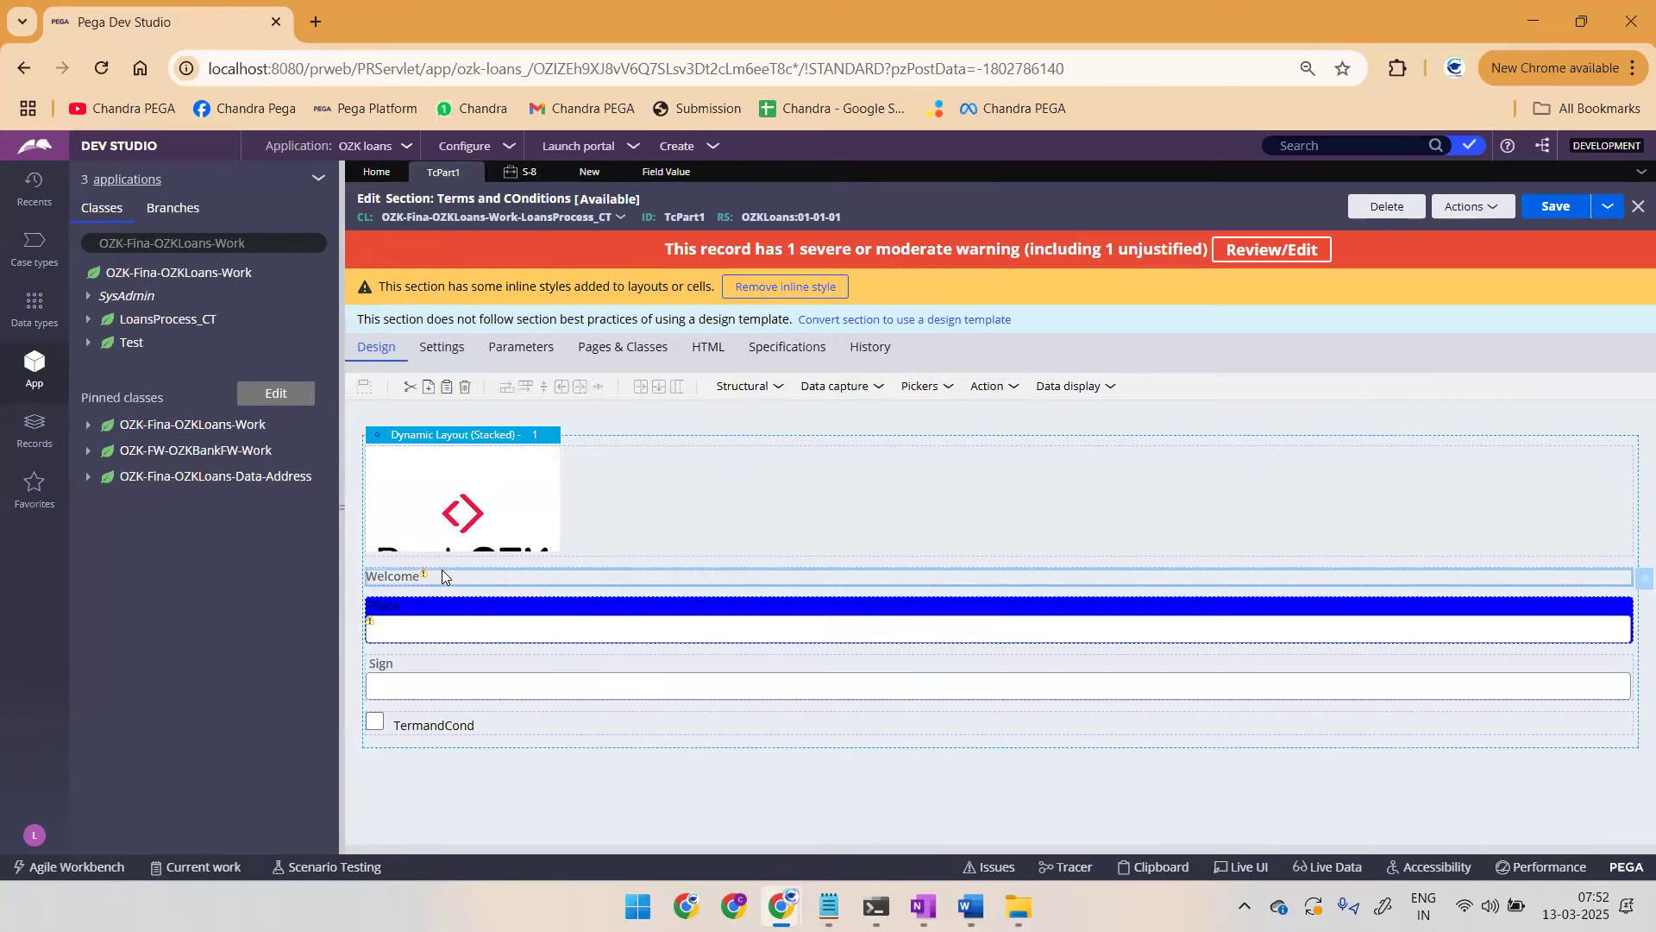
# Step: Set the label's value to ABC, start a new Field Value from it, and check the prefilled field name
pyautogui.doubleClick(837, 364)
pyautogui.press('BackSpace')
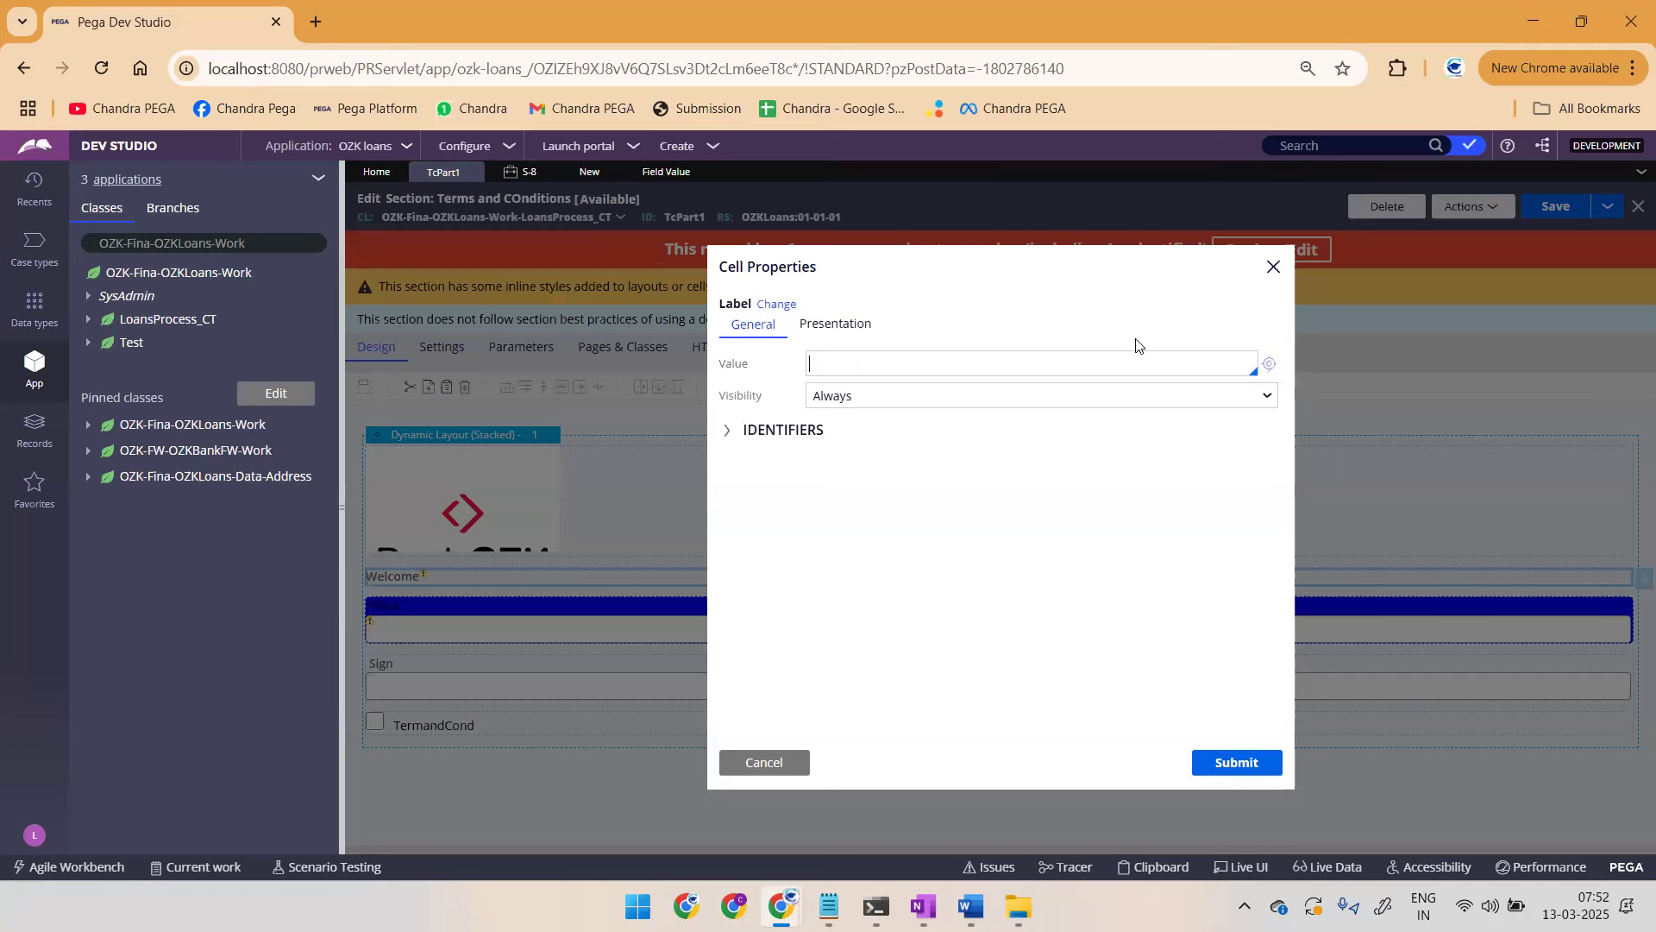
pyautogui.write('ABC')
pyautogui.click(1270, 365)
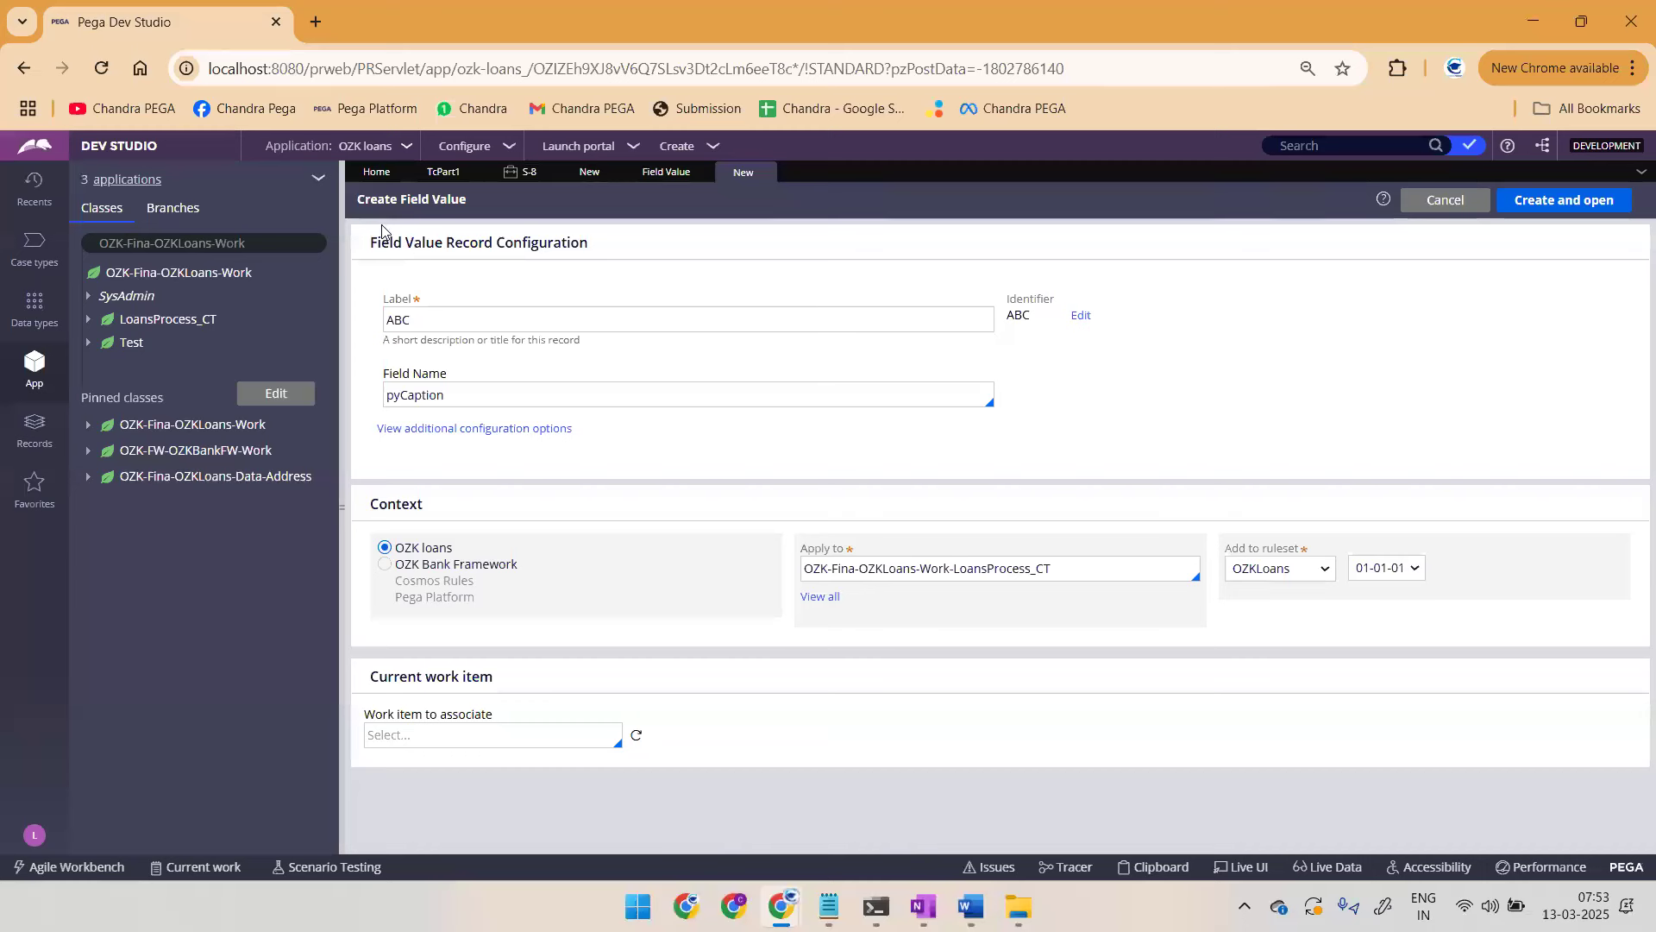
pyautogui.moveTo(371, 198); pyautogui.dragTo(486, 200)
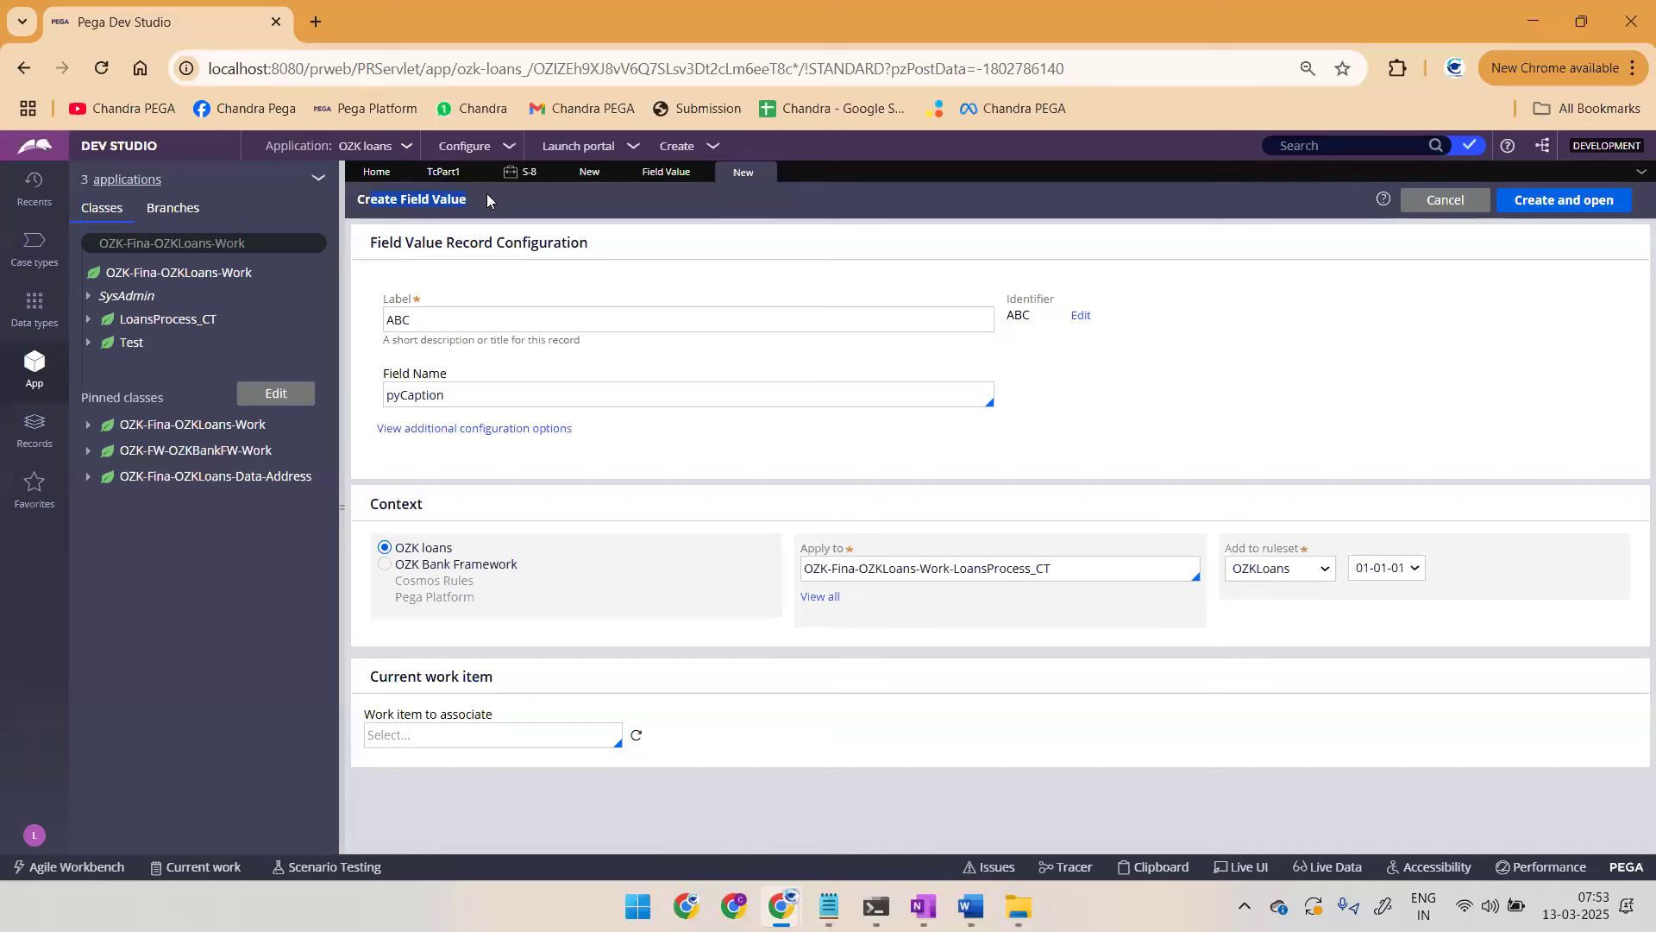
pyautogui.doubleClick(426, 397)
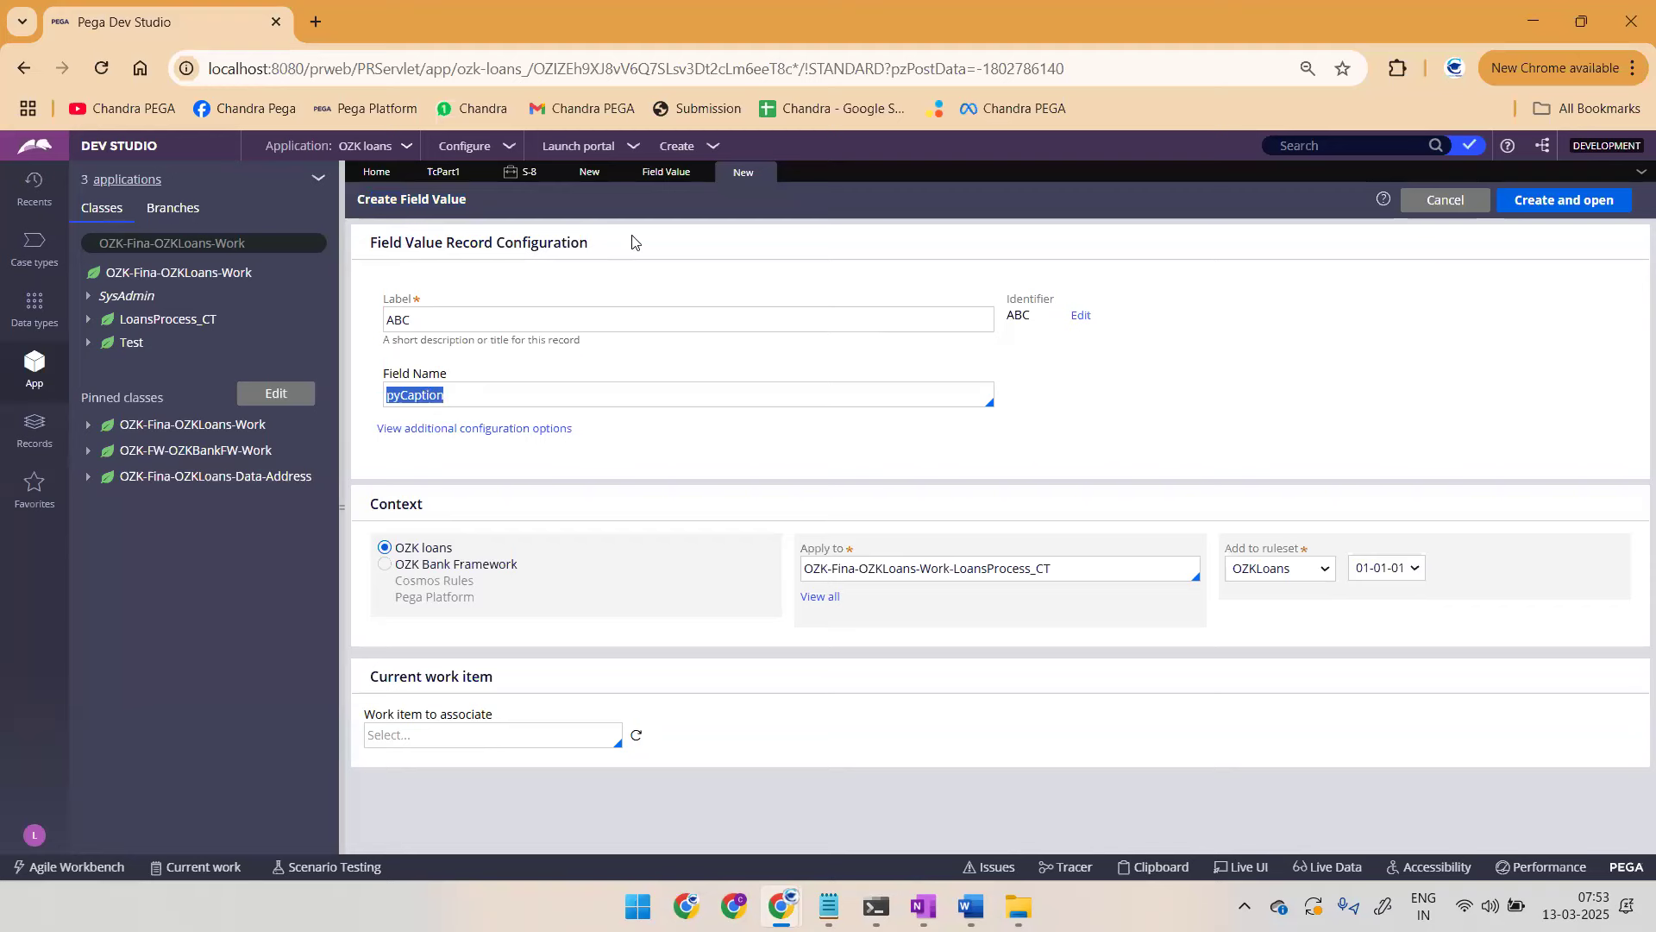
# Step: Return to the TcPart1 section's label properties and set the label's value to Welcome Banner
pyautogui.hotkey('alt', 'Tab')
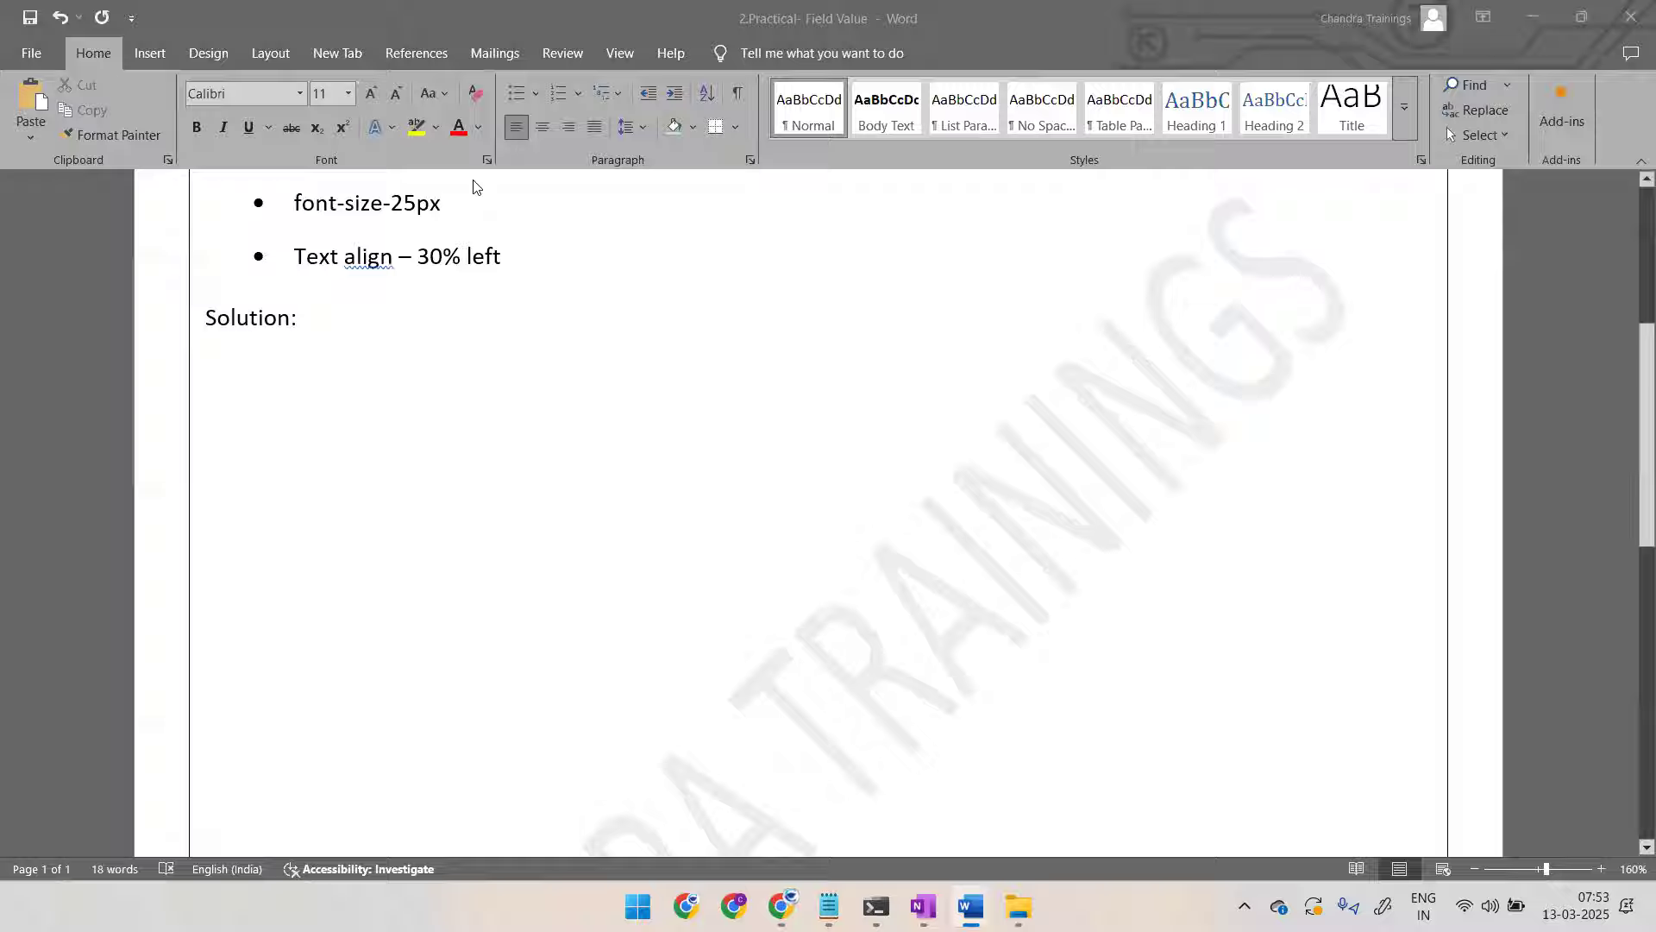
pyautogui.hotkey('alt', 'Tab')
pyautogui.click(445, 172)
pyautogui.doubleClick(821, 365)
pyautogui.press('BackSpace')
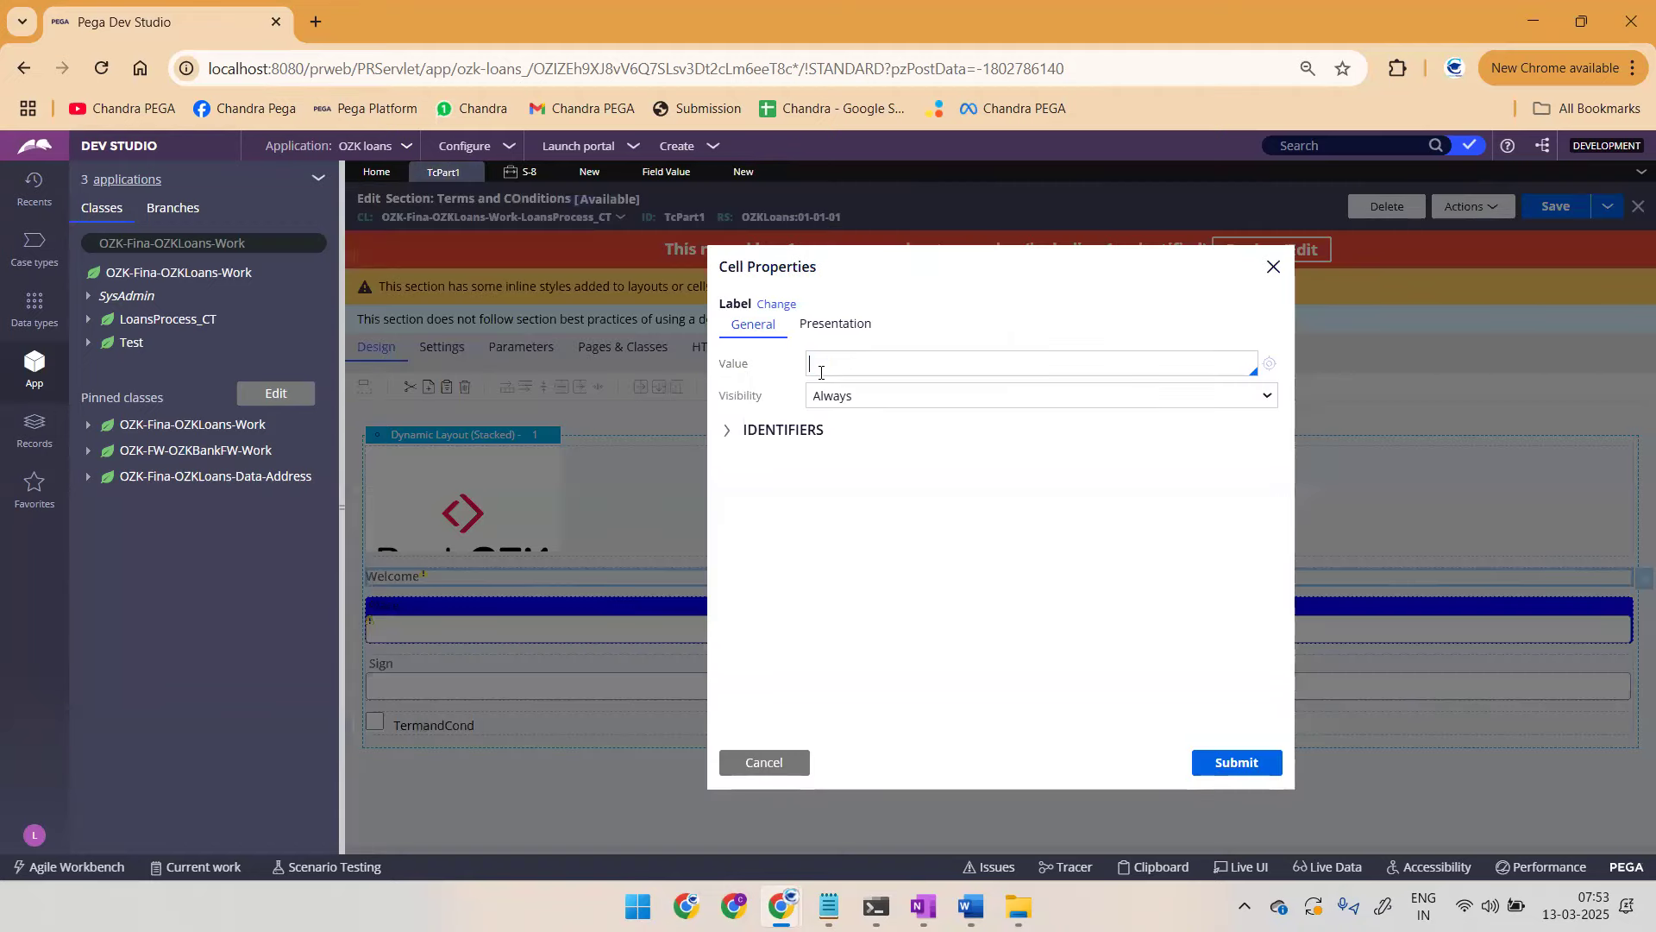
pyautogui.hotkey('alt', 'Tab')
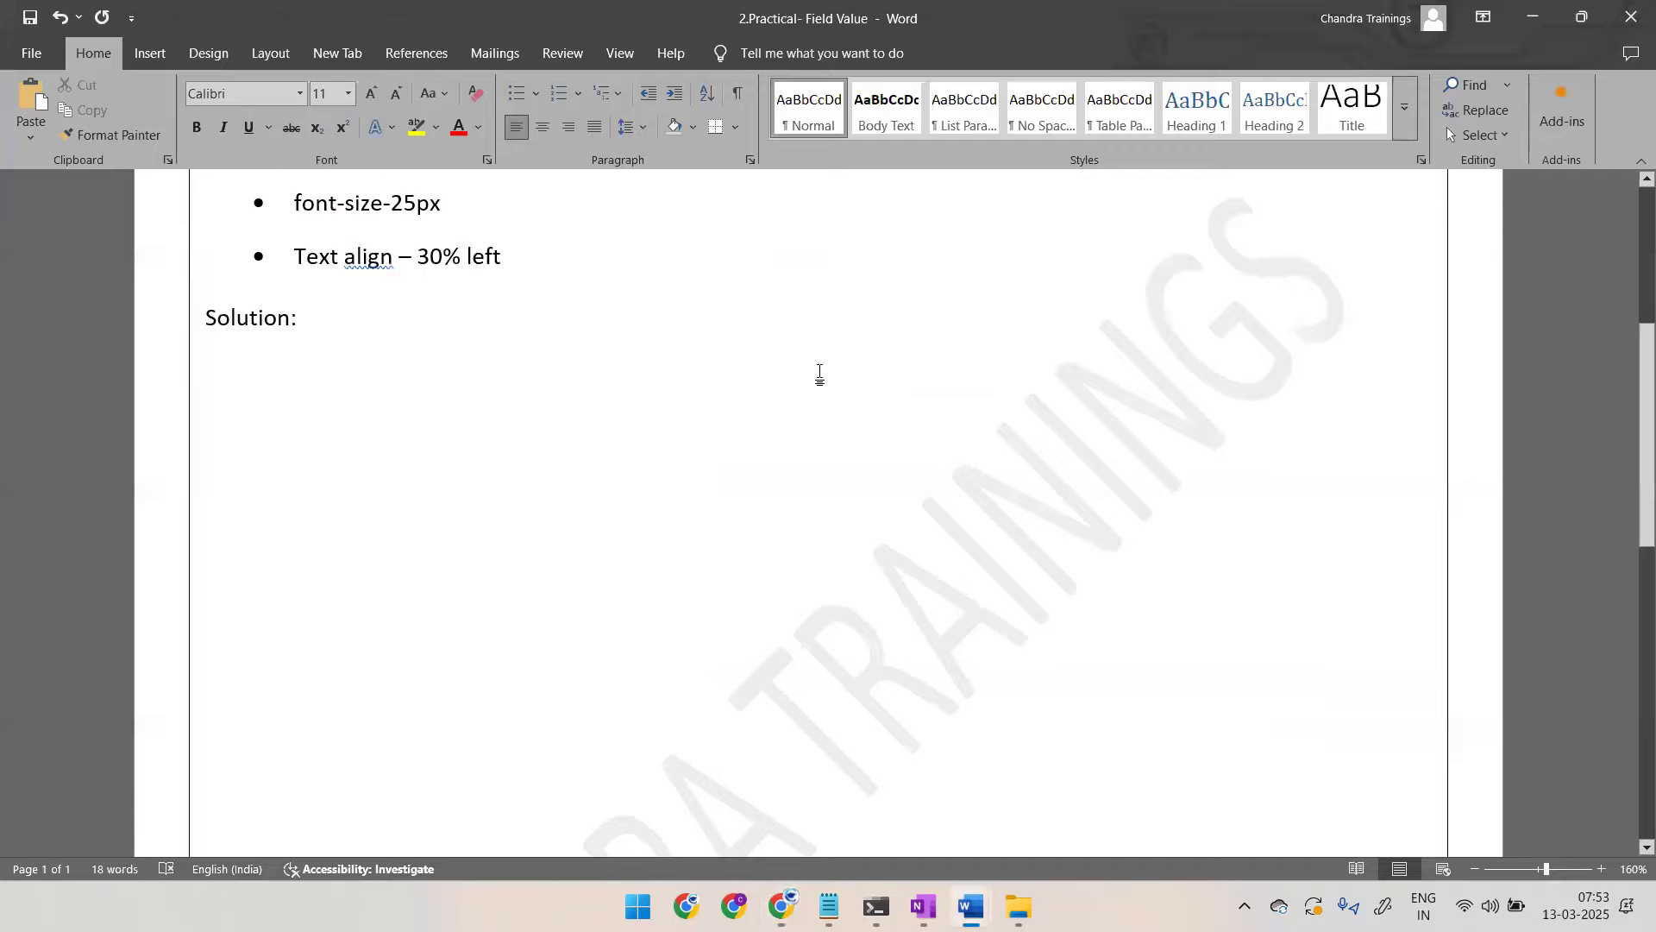
pyautogui.hotkey('alt', 'Tab')
pyautogui.write('We')
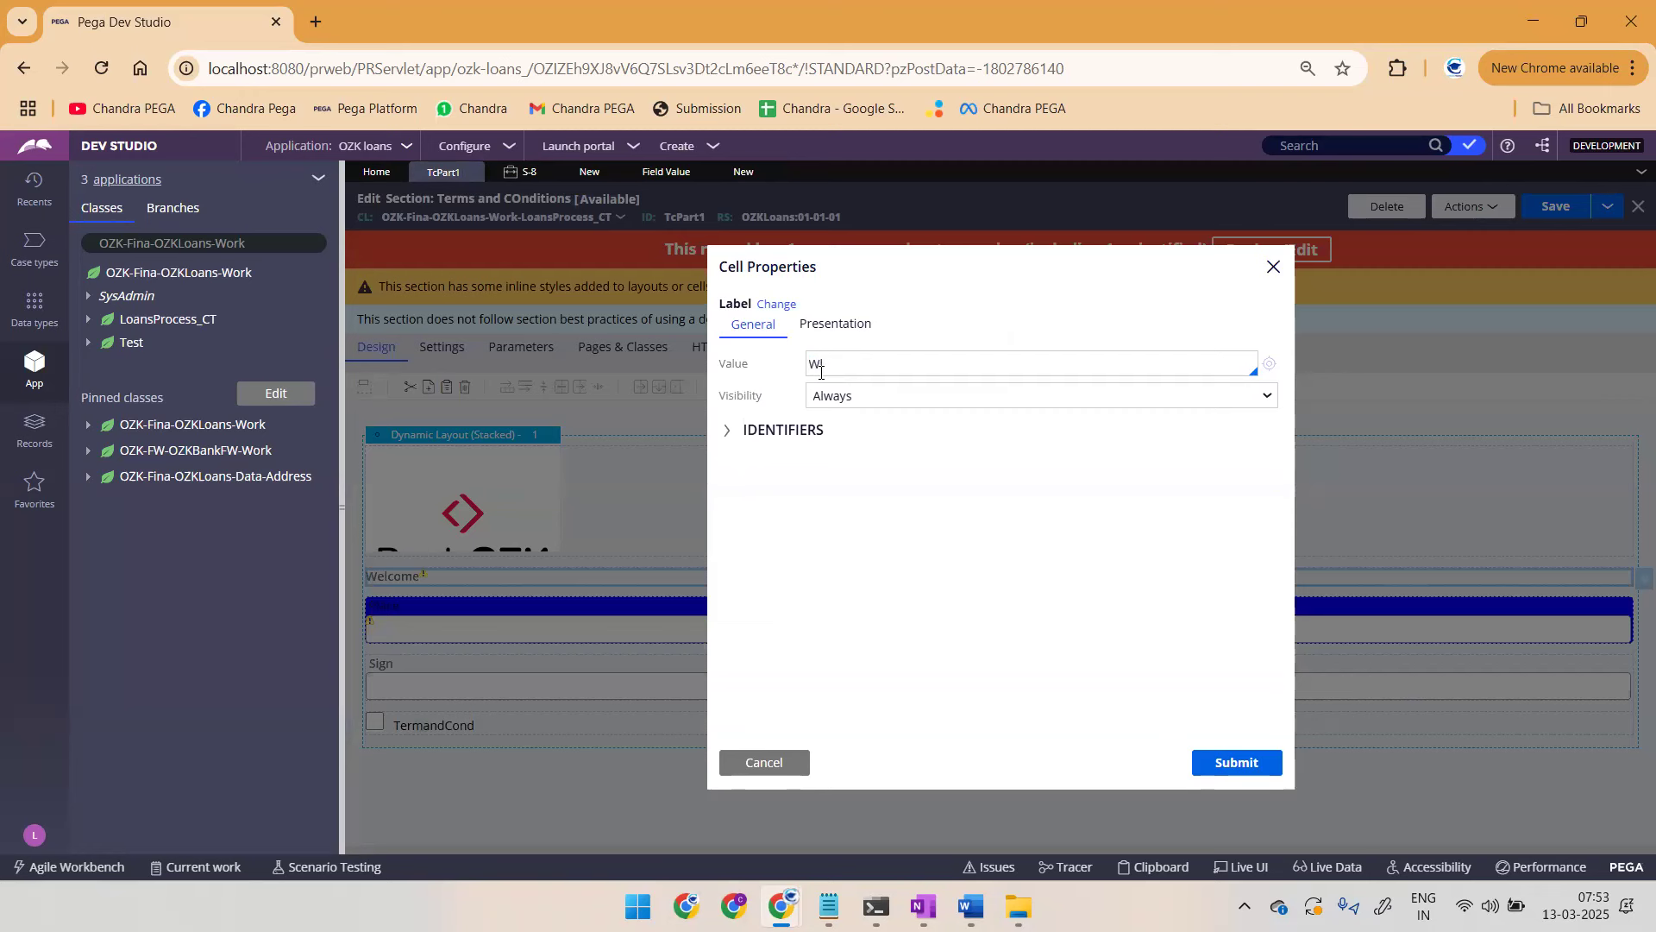
pyautogui.write('lcome Banner')
# Step: Paste a screenshot of the label's properties under Solution in the Word document and caption it "Create New field value from here"
pyautogui.hotkey('ctrl', 'a')
pyautogui.hotkey('alt', 'Tab')
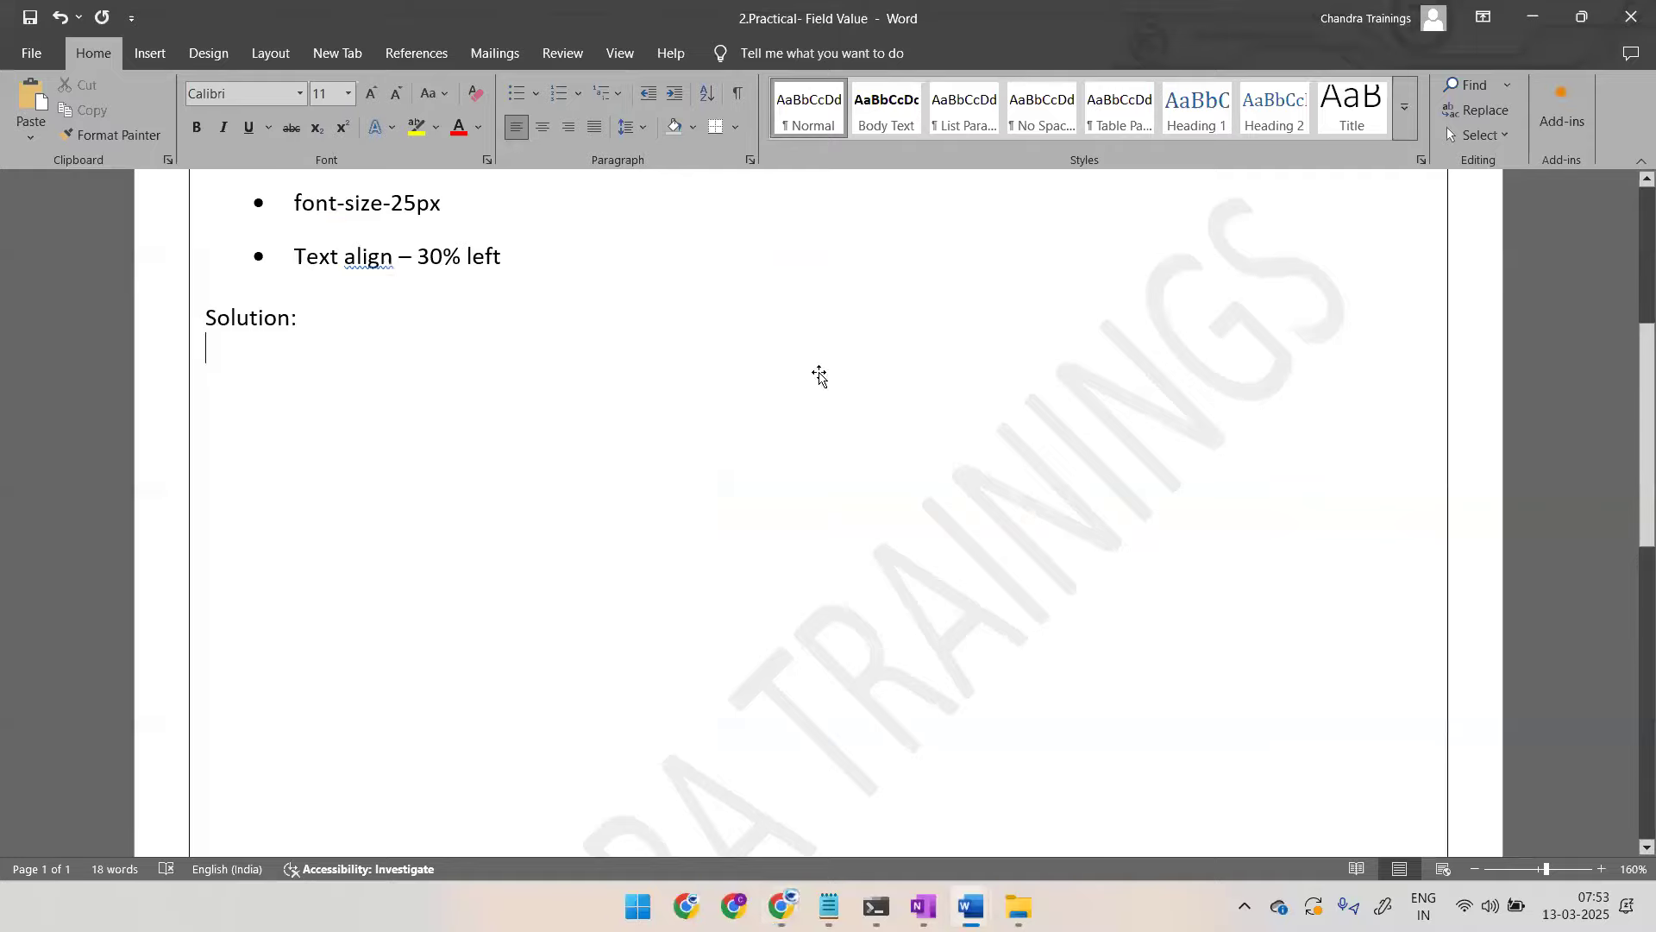
pyautogui.hotkey('ctrl', 'v')
pyautogui.write('Create N')
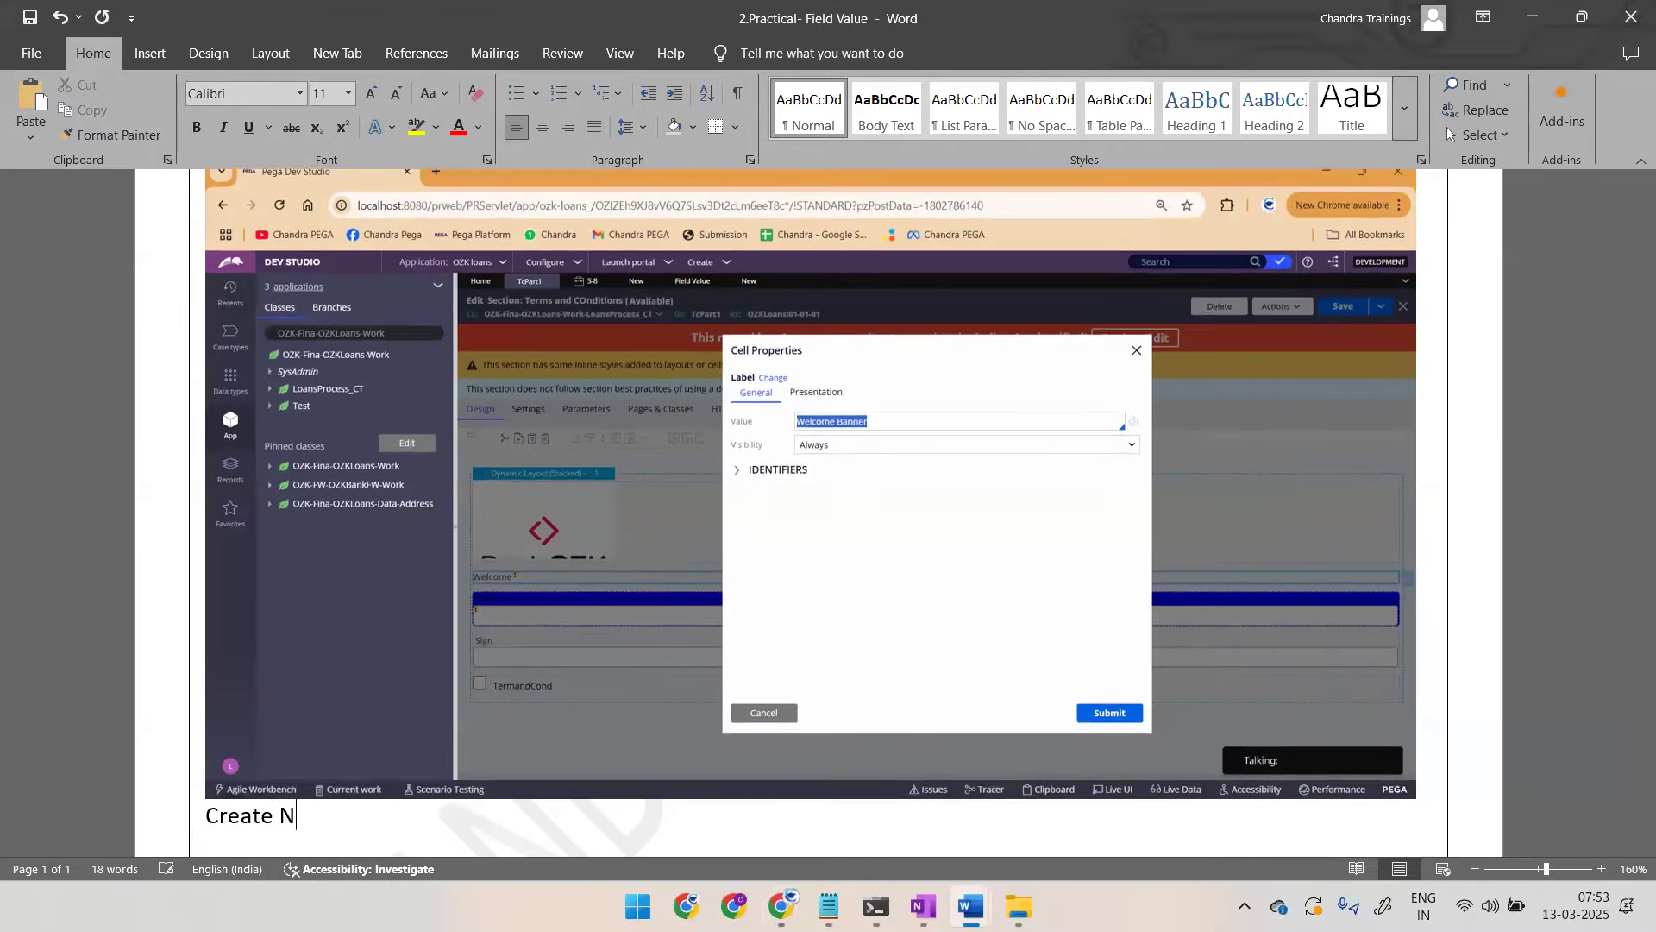
pyautogui.write('ew file')
pyautogui.press('BackSpace')
pyautogui.press('BackSpace')
pyautogui.press('BackSpace')
pyautogui.press('BackSpace')
pyautogui.write('iled')
pyautogui.press('BackSpace')
pyautogui.press('BackSpace')
pyautogui.press('BackSpace')
pyautogui.write('eld value f')
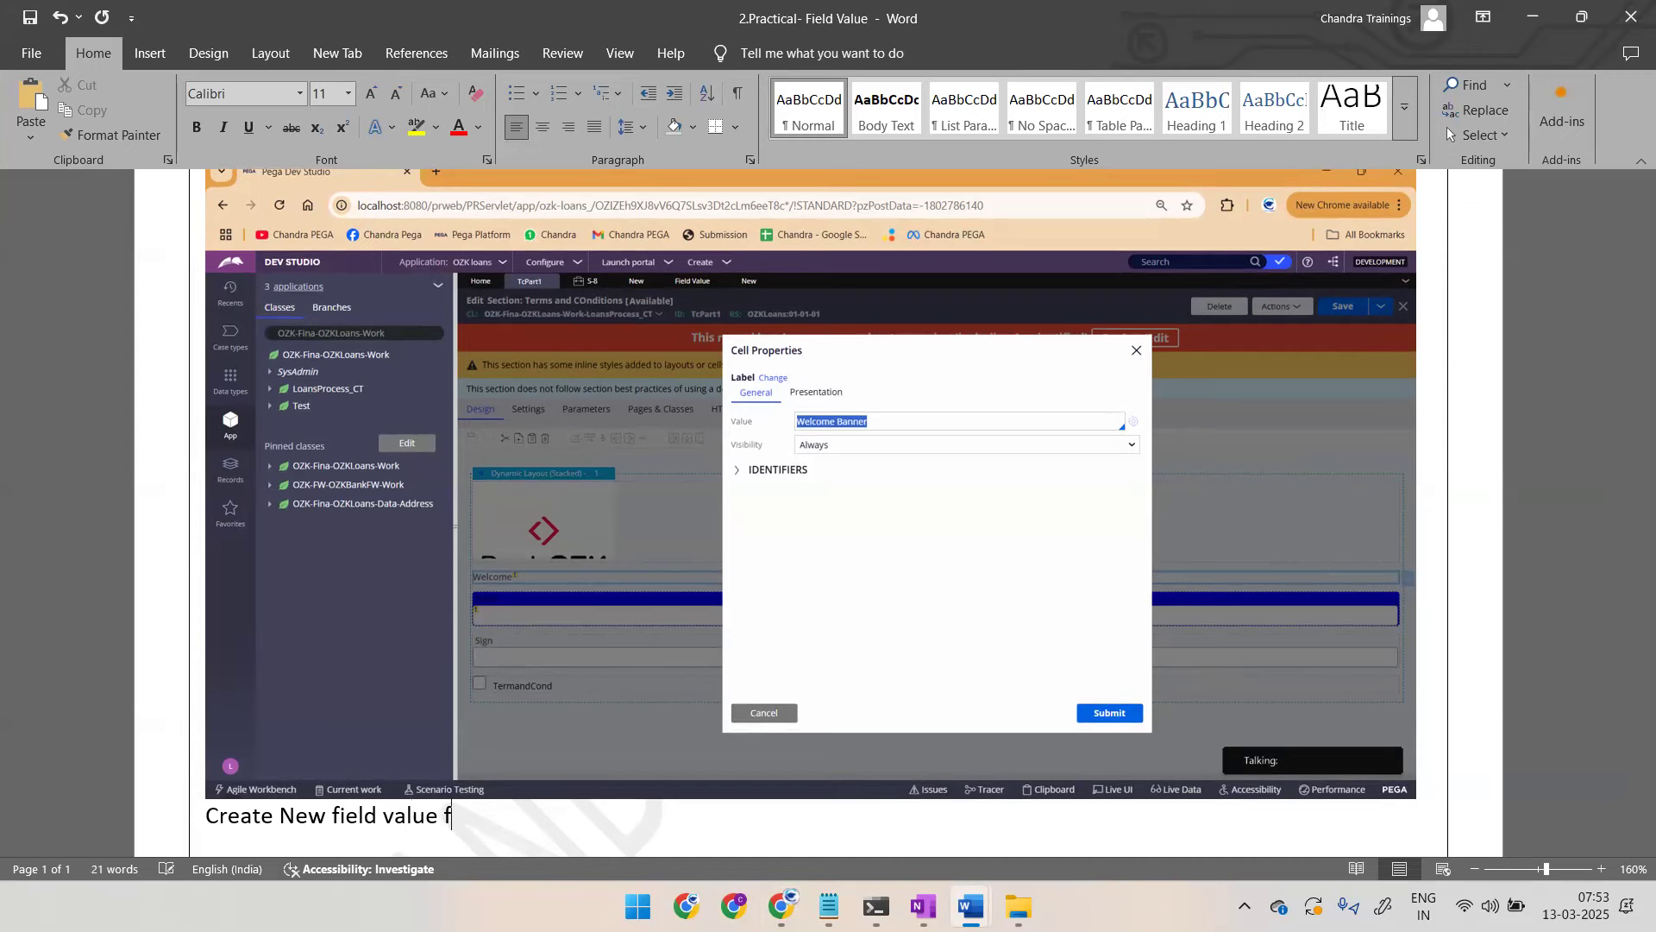
pyautogui.write('rom here')
# Step: Start a new Field Value from the Welcome Banner label in Dev Studio and paste a screenshot of its form into the Word document
pyautogui.hotkey('alt', 'Tab')
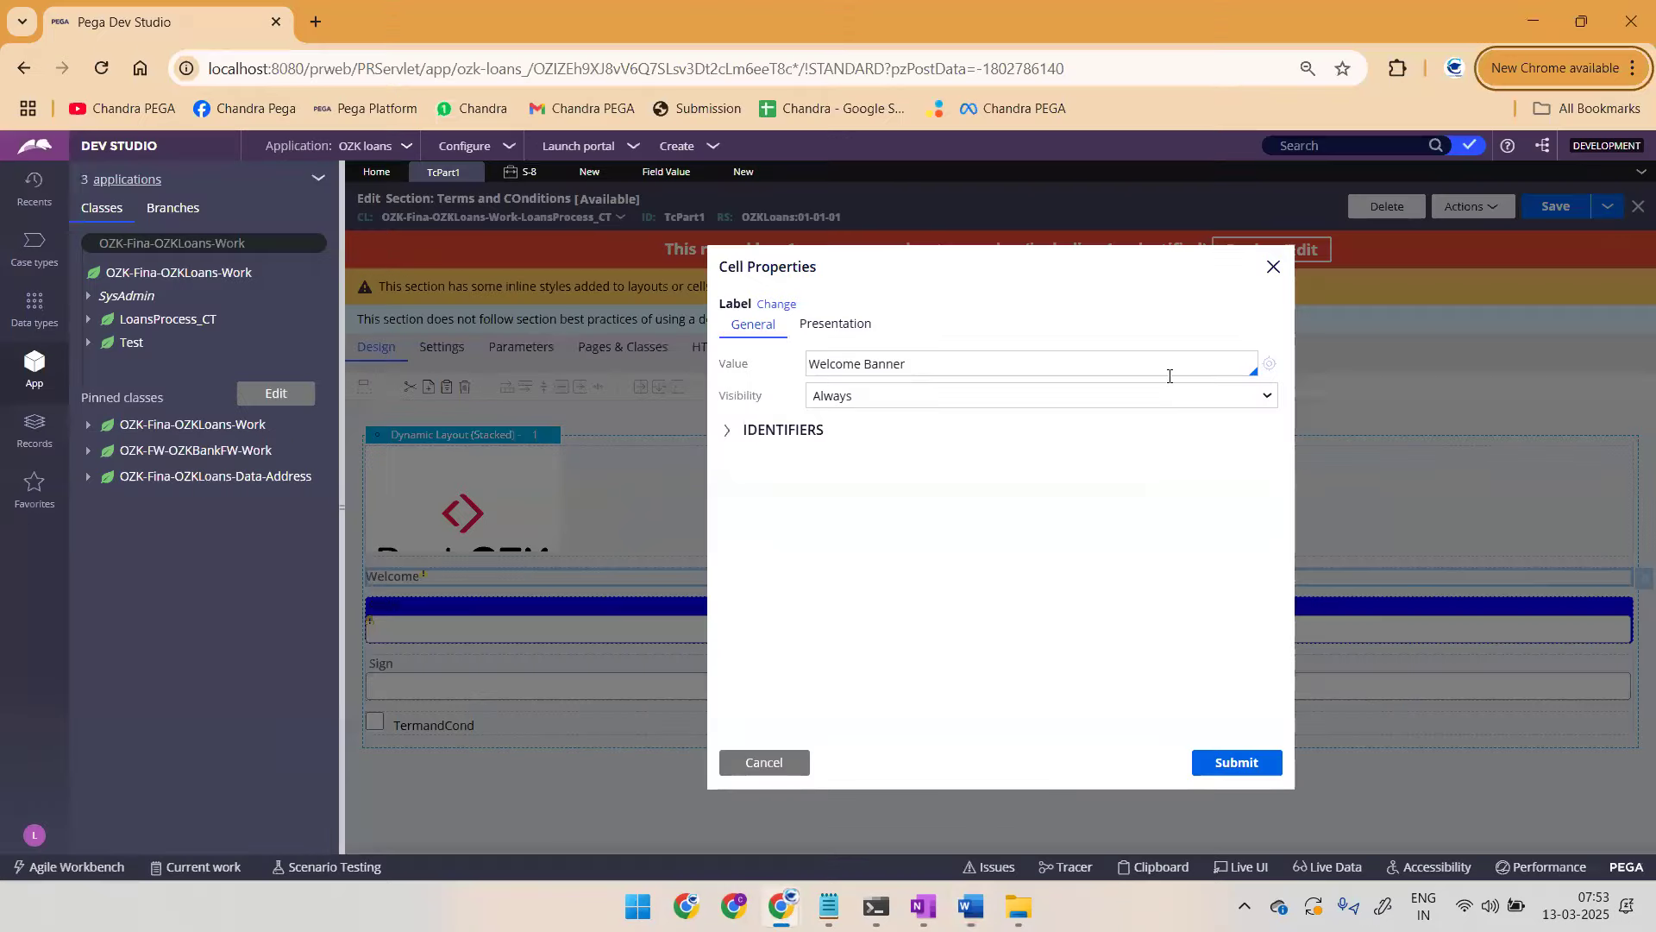
pyautogui.click(1265, 365)
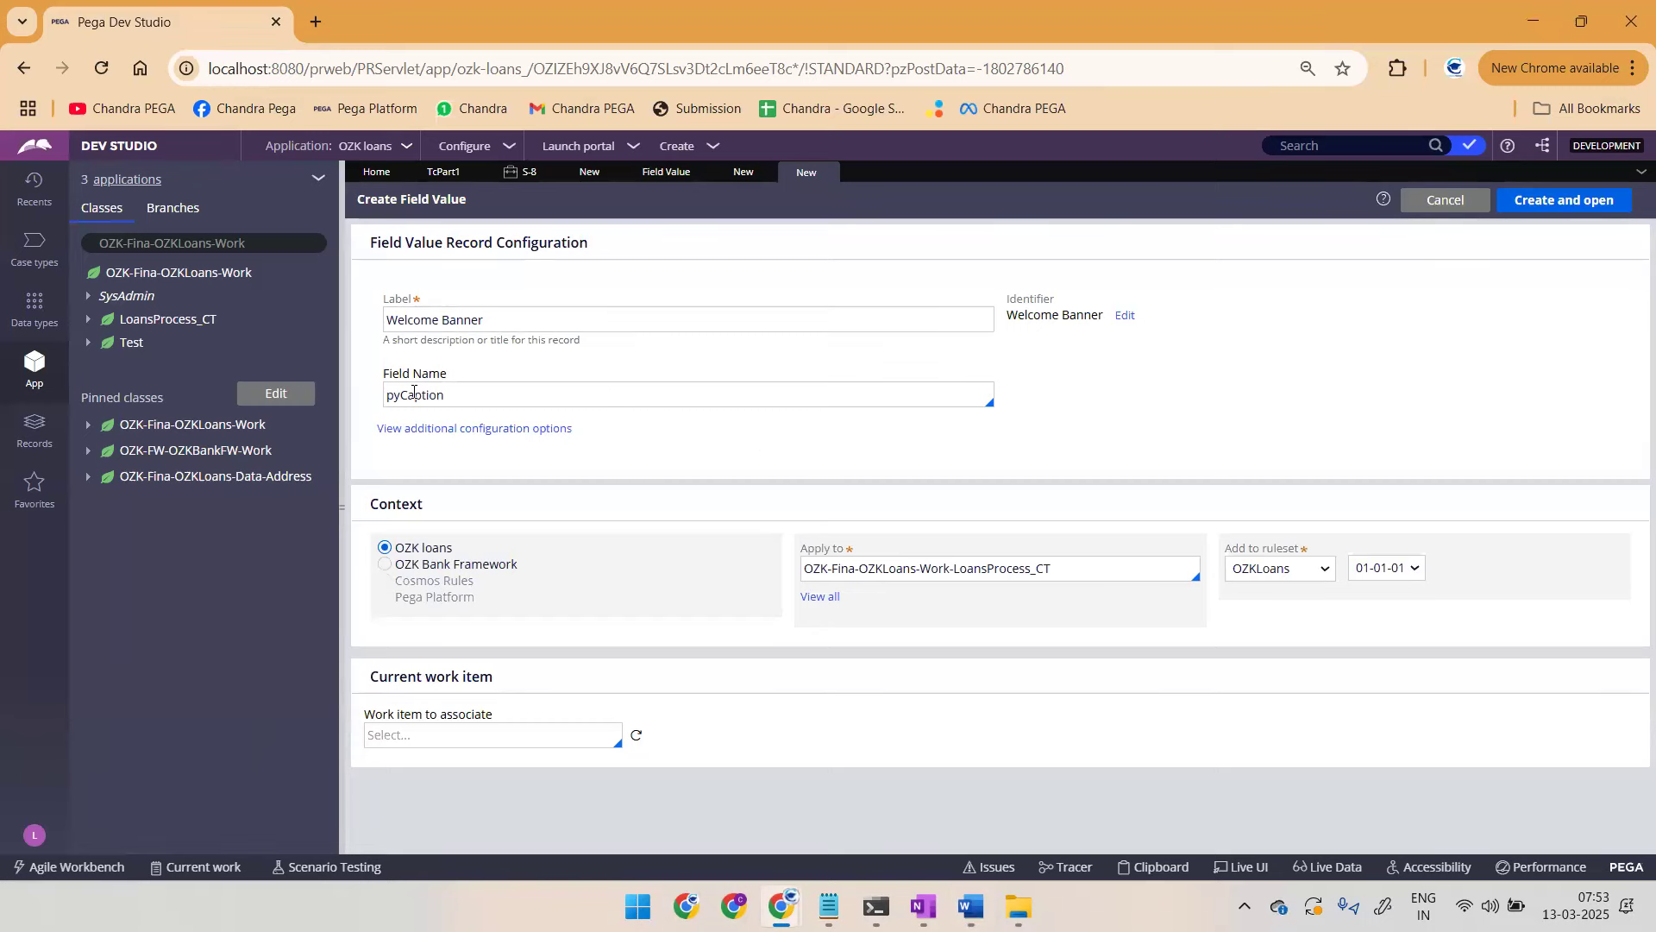
pyautogui.hotkey('alt', 'Tab')
pyautogui.hotkey('ctrl', 'v')
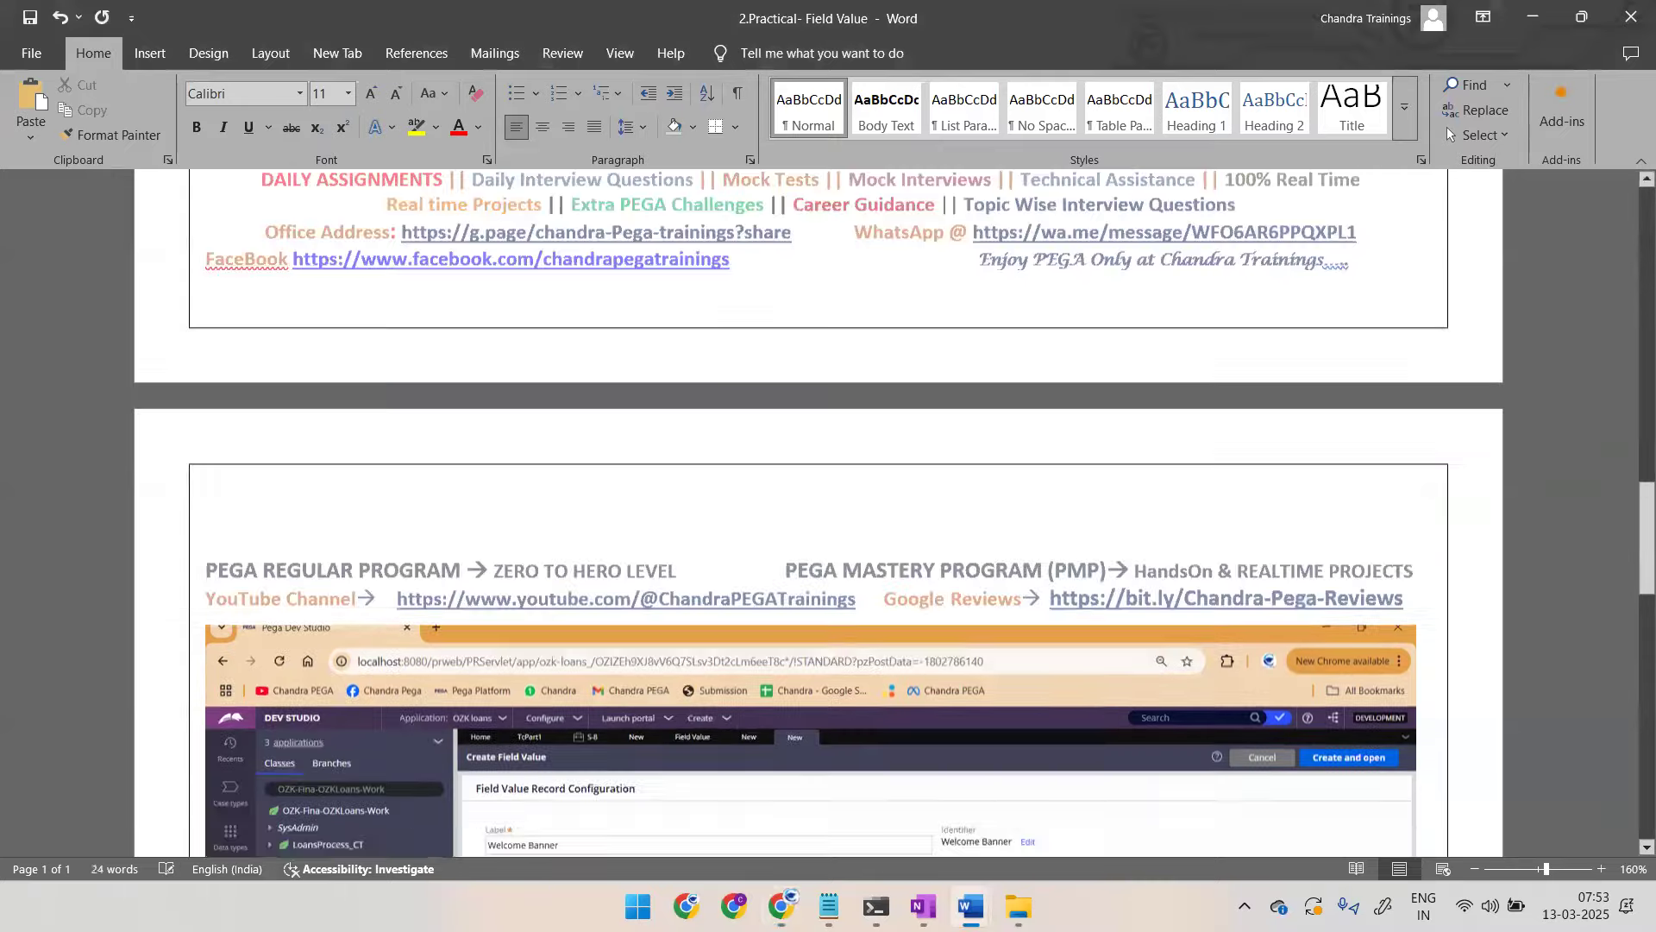
# Step: Create and open the Welcome Banner Field Value with field name pyCaption in Dev Studio
pyautogui.hotkey('alt', 'Tab')
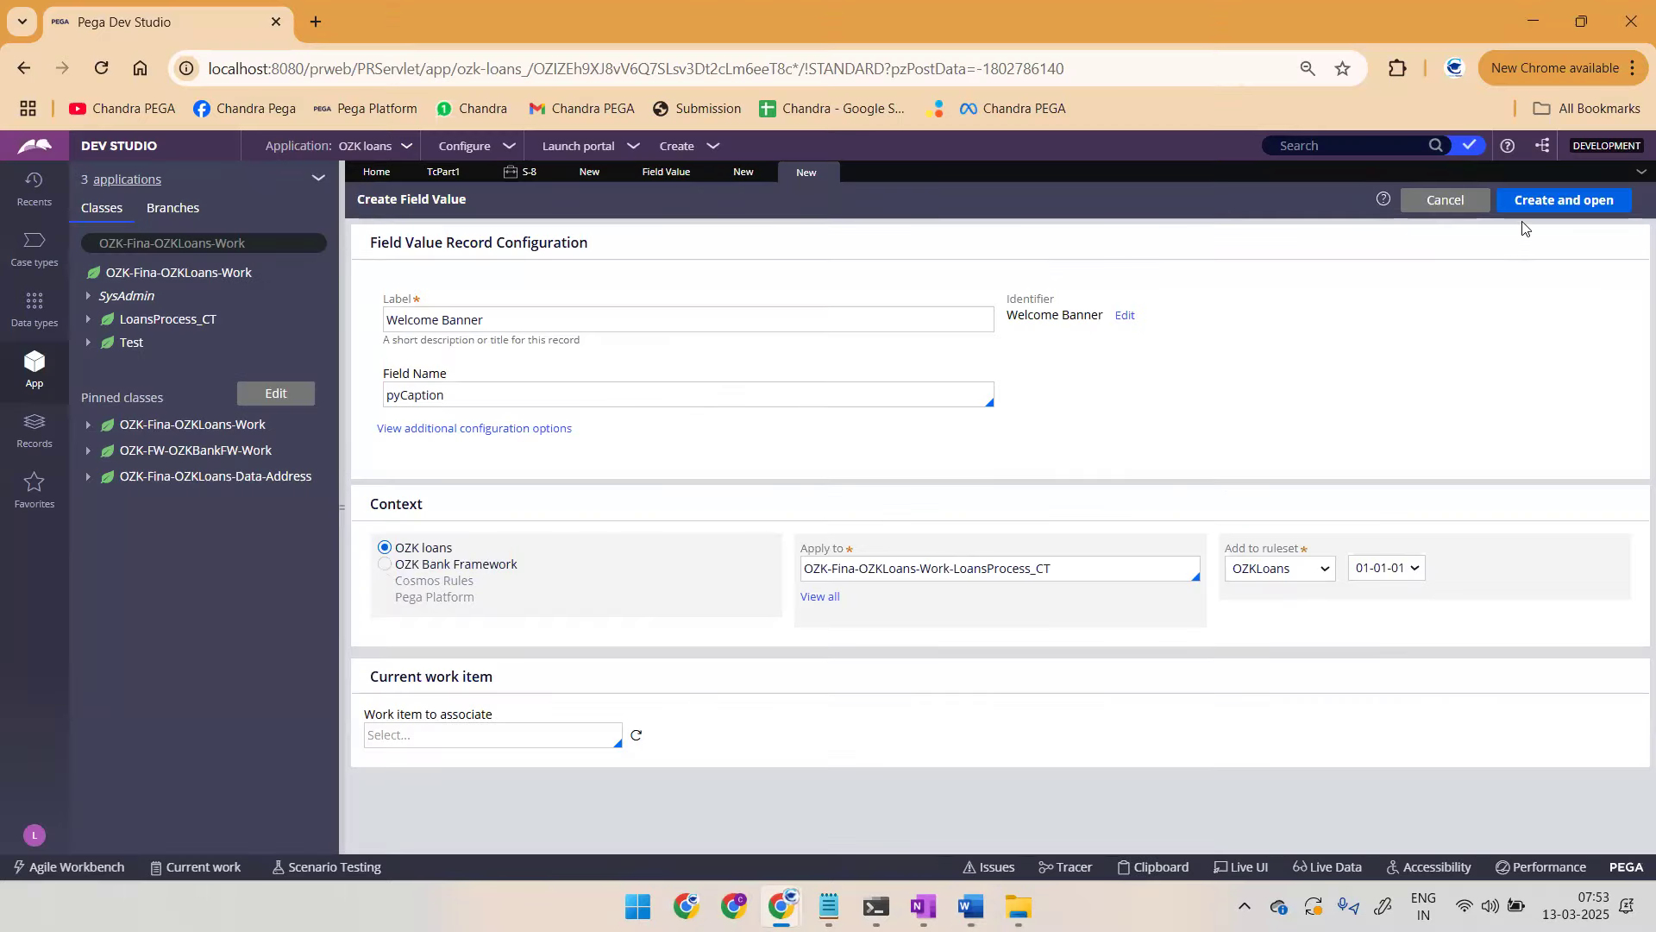
pyautogui.click(1552, 201)
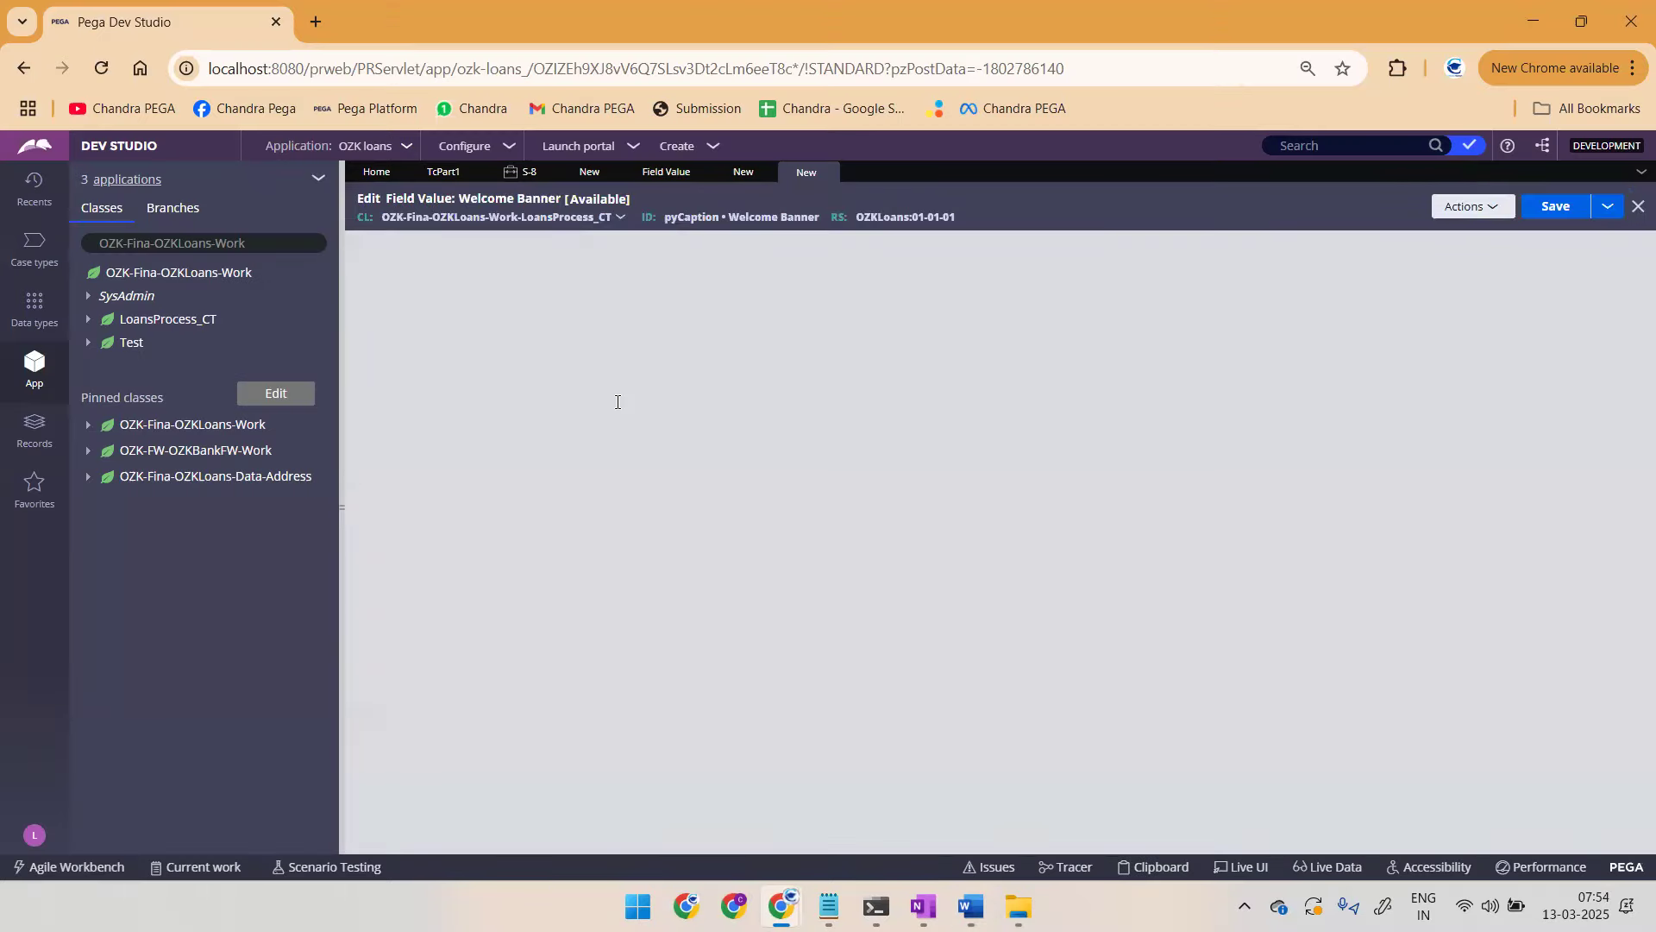
pyautogui.click(581, 383)
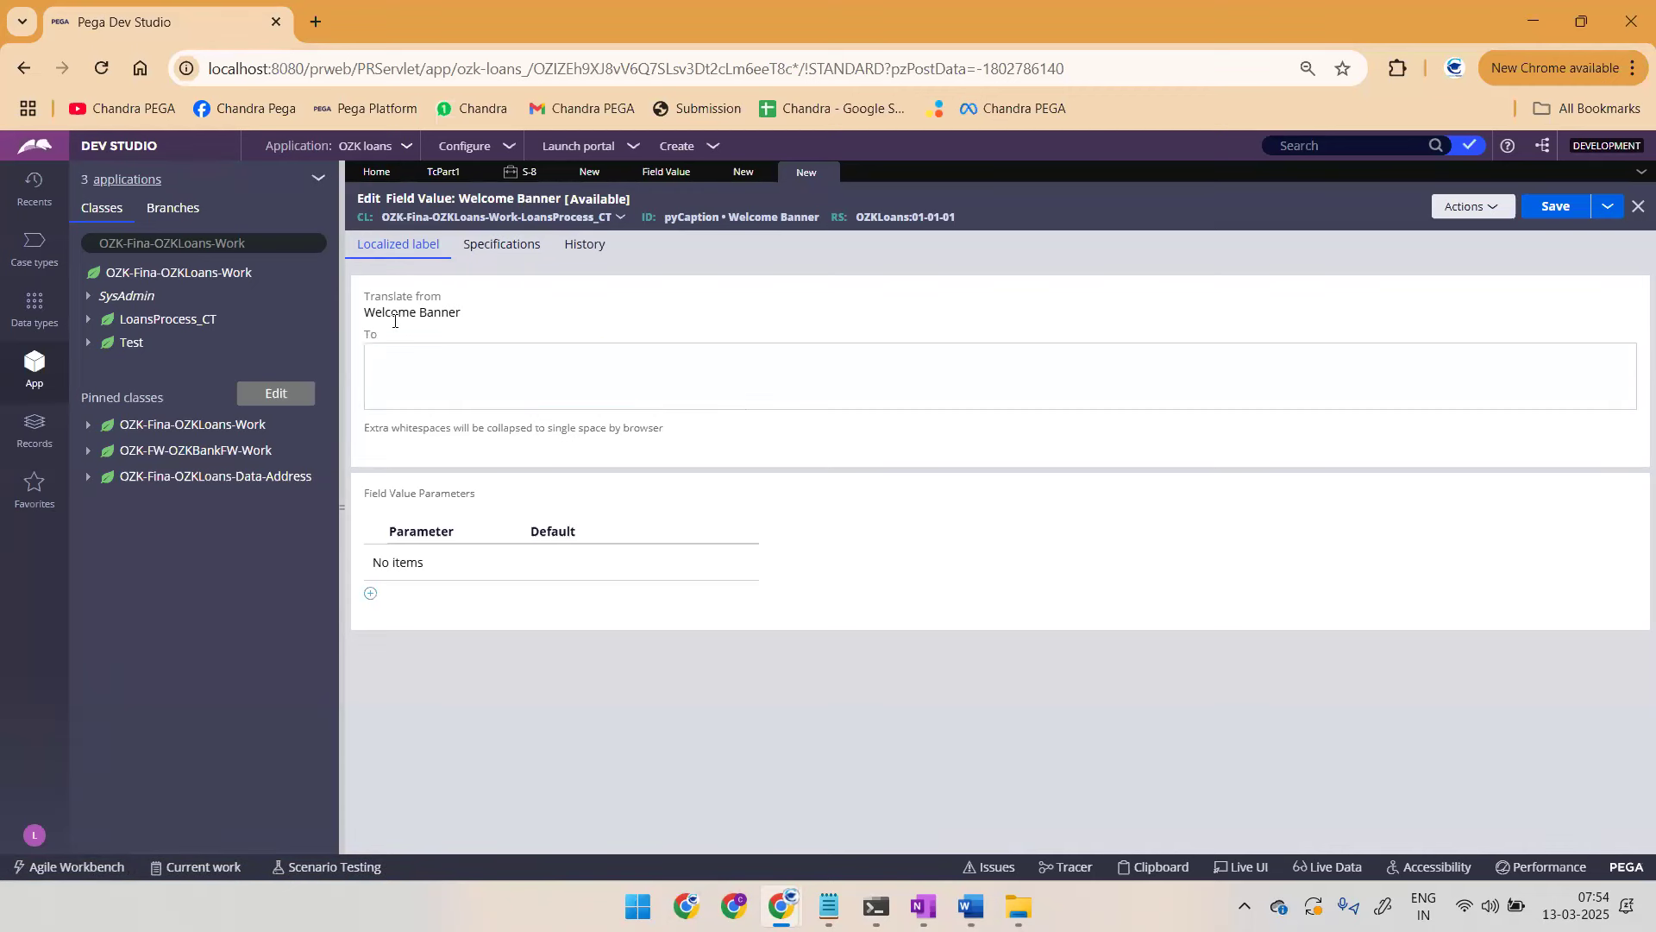
pyautogui.doubleClick(440, 312)
pyautogui.click(420, 352)
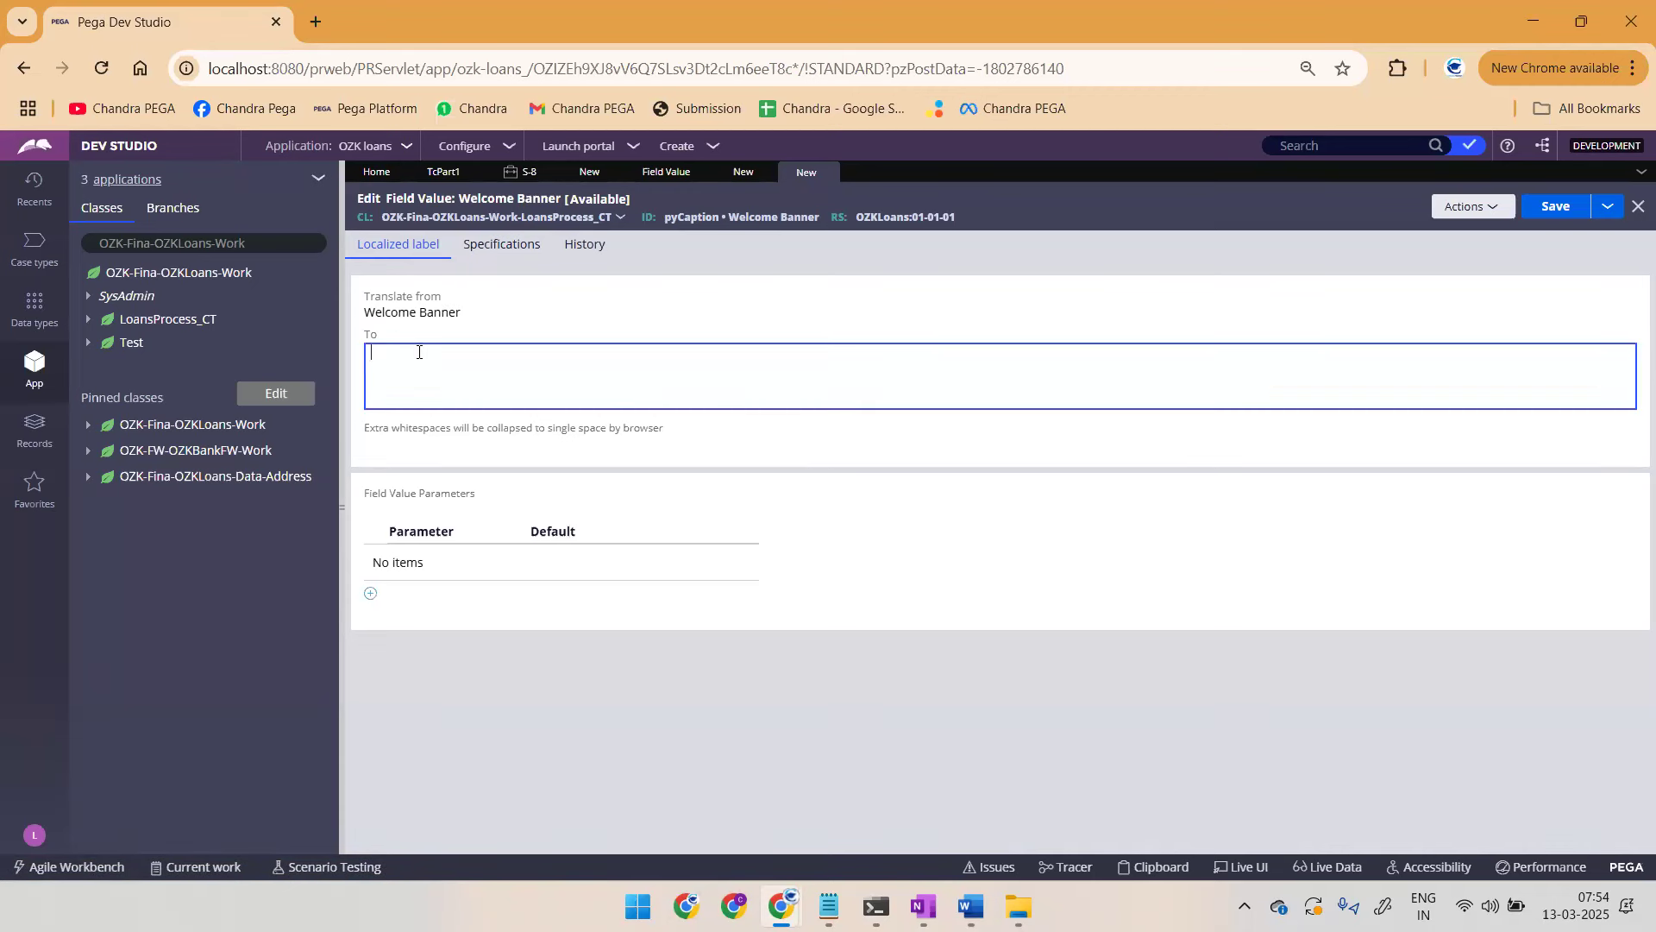
pyautogui.write('Welcome')
pyautogui.press('Return')
pyautogui.write('Banner')
pyautogui.hotkey('ctrl', 'a')
pyautogui.press('BackSpace')
# Step: Save the Welcome Banner Field Value, then paste a screenshot of it into the Word document with the caption "Save"
pyautogui.click(1555, 207)
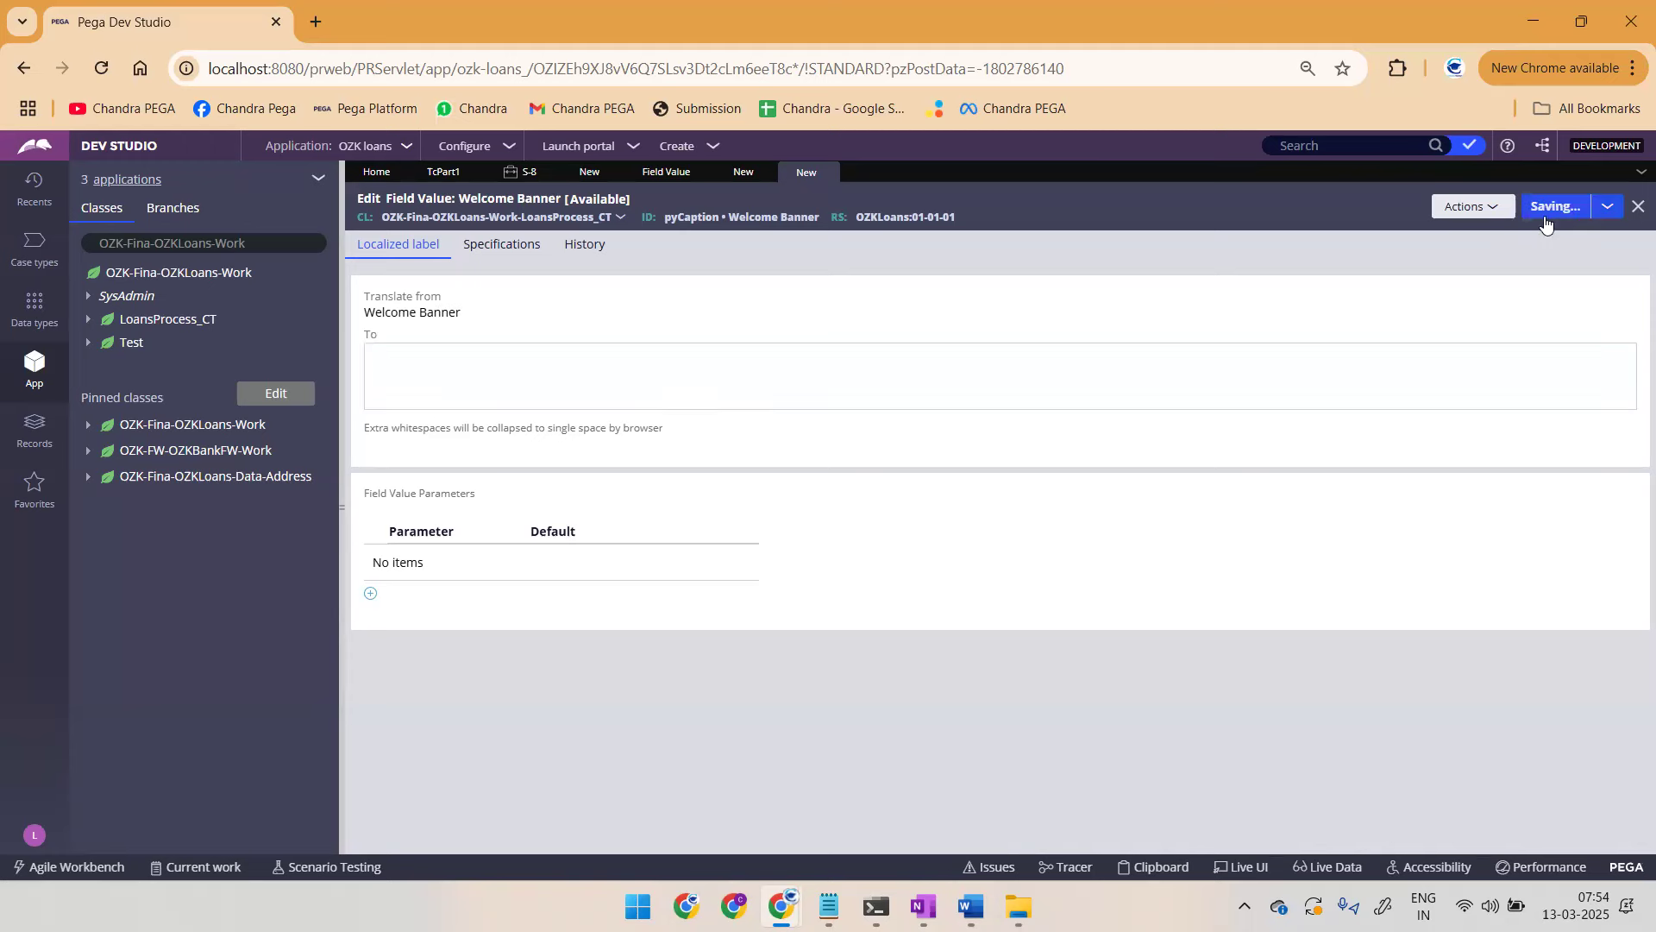
pyautogui.press('Print')
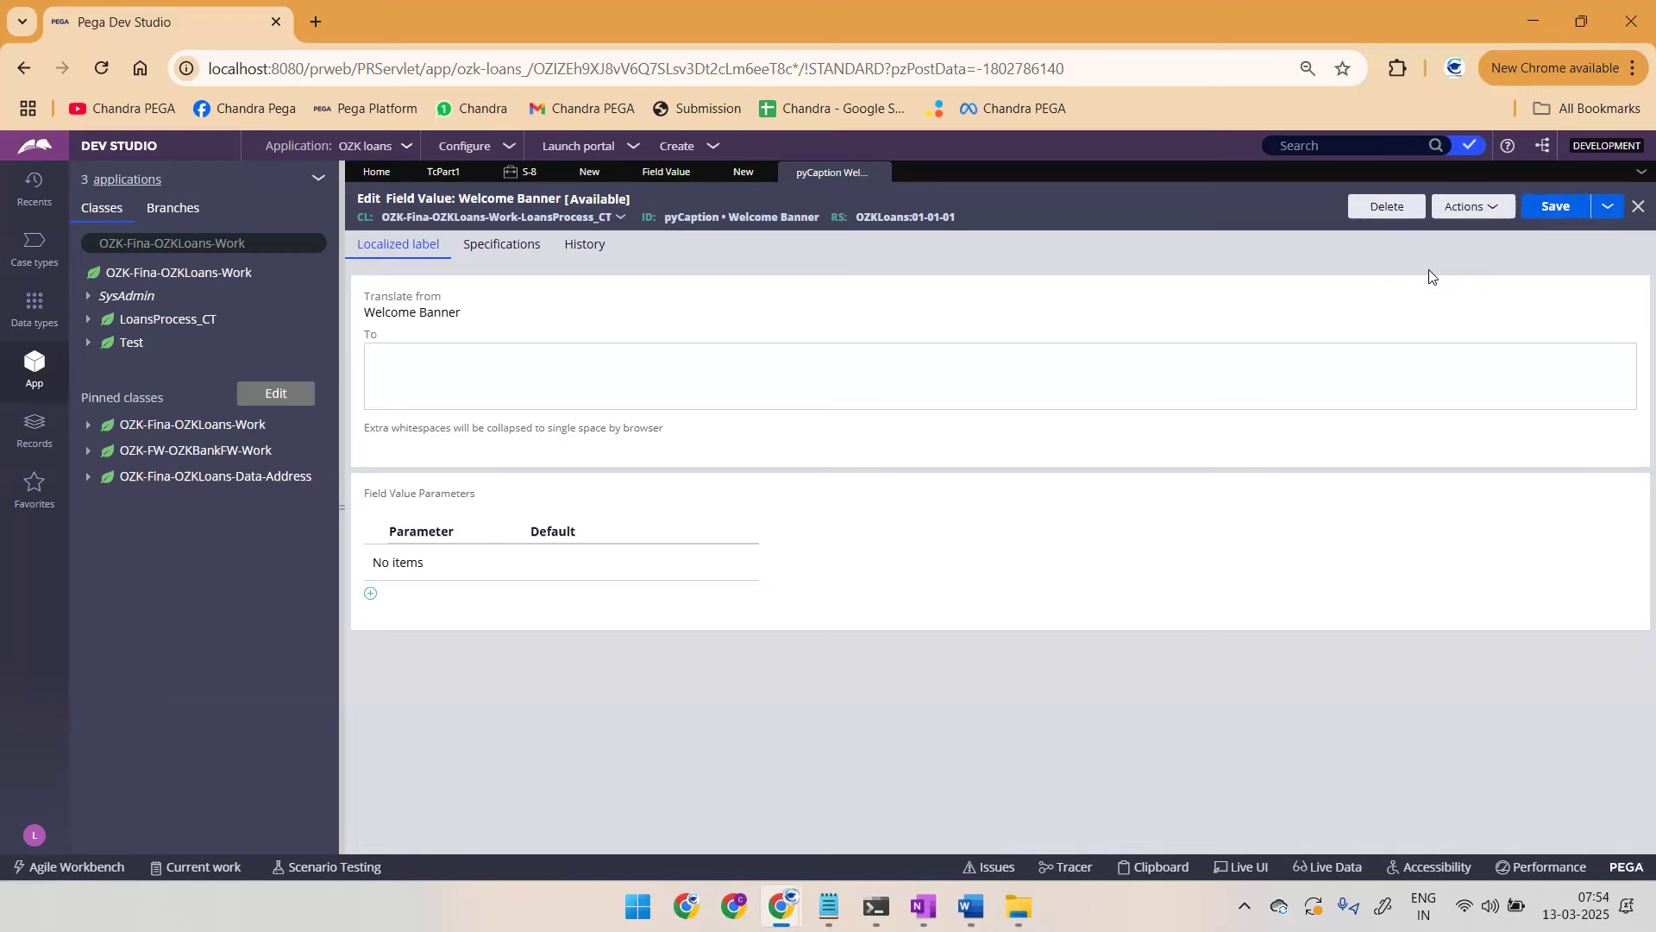
pyautogui.click(1532, 21)
pyautogui.hotkey('ctrl', 'v')
pyautogui.write('Save')
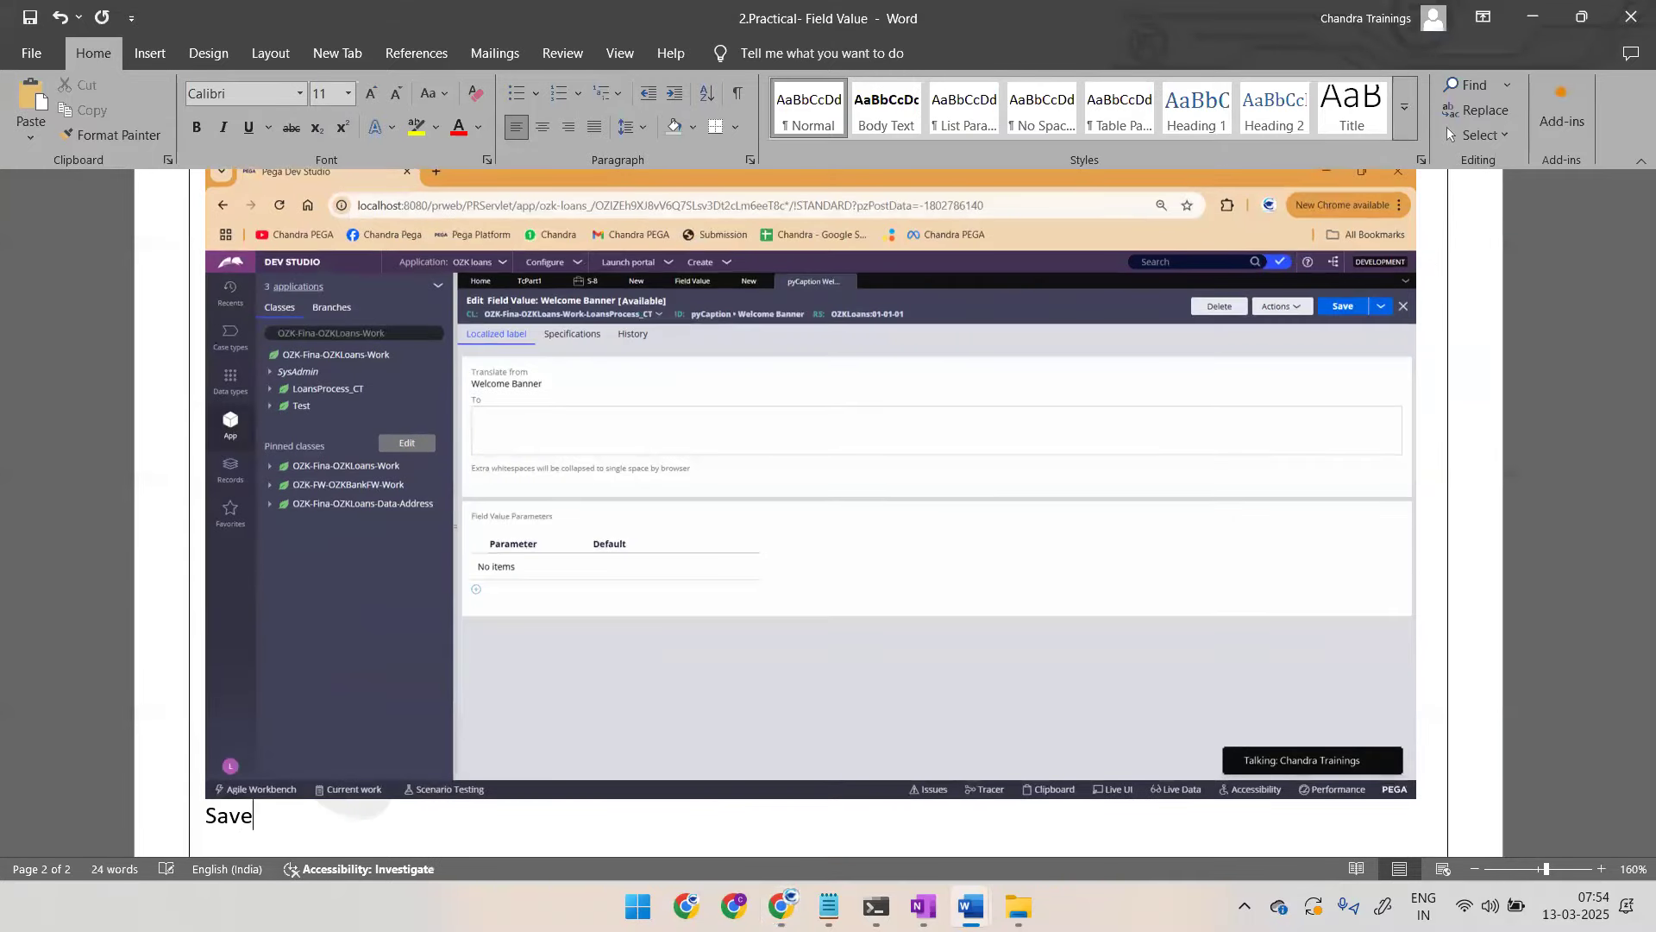
pyautogui.press('Return')
# Step: Return to the TcPart1 label properties in Dev Studio and highlight the inline style in the advanced presentation options
pyautogui.hotkey('alt', 'Tab')
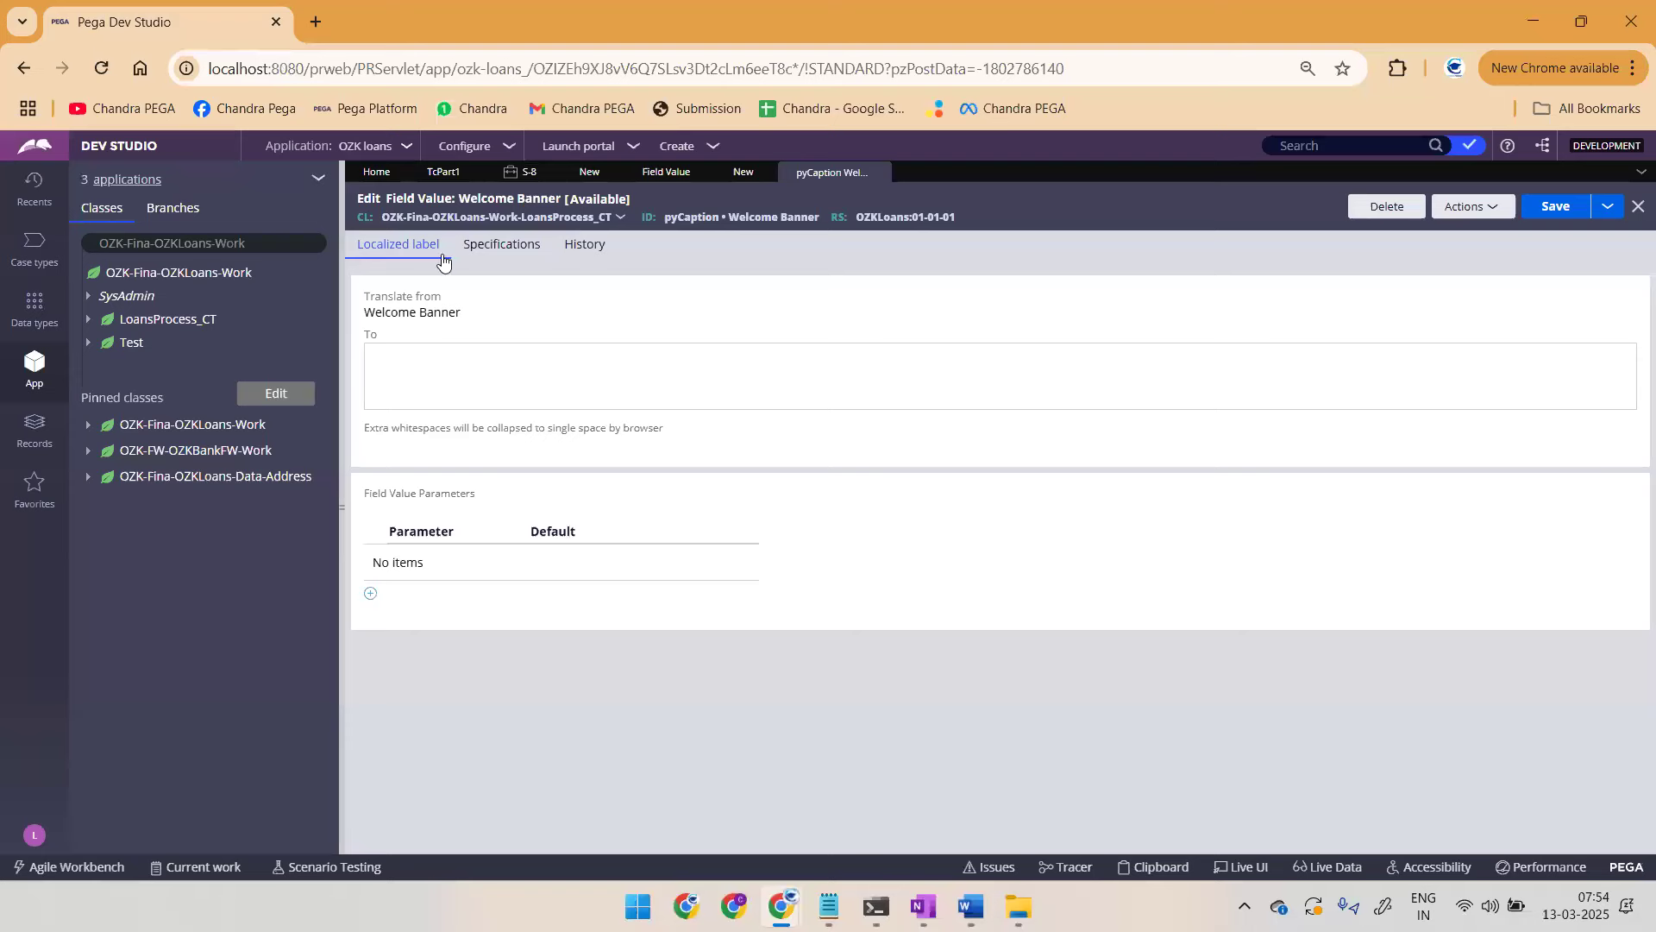
pyautogui.click(443, 173)
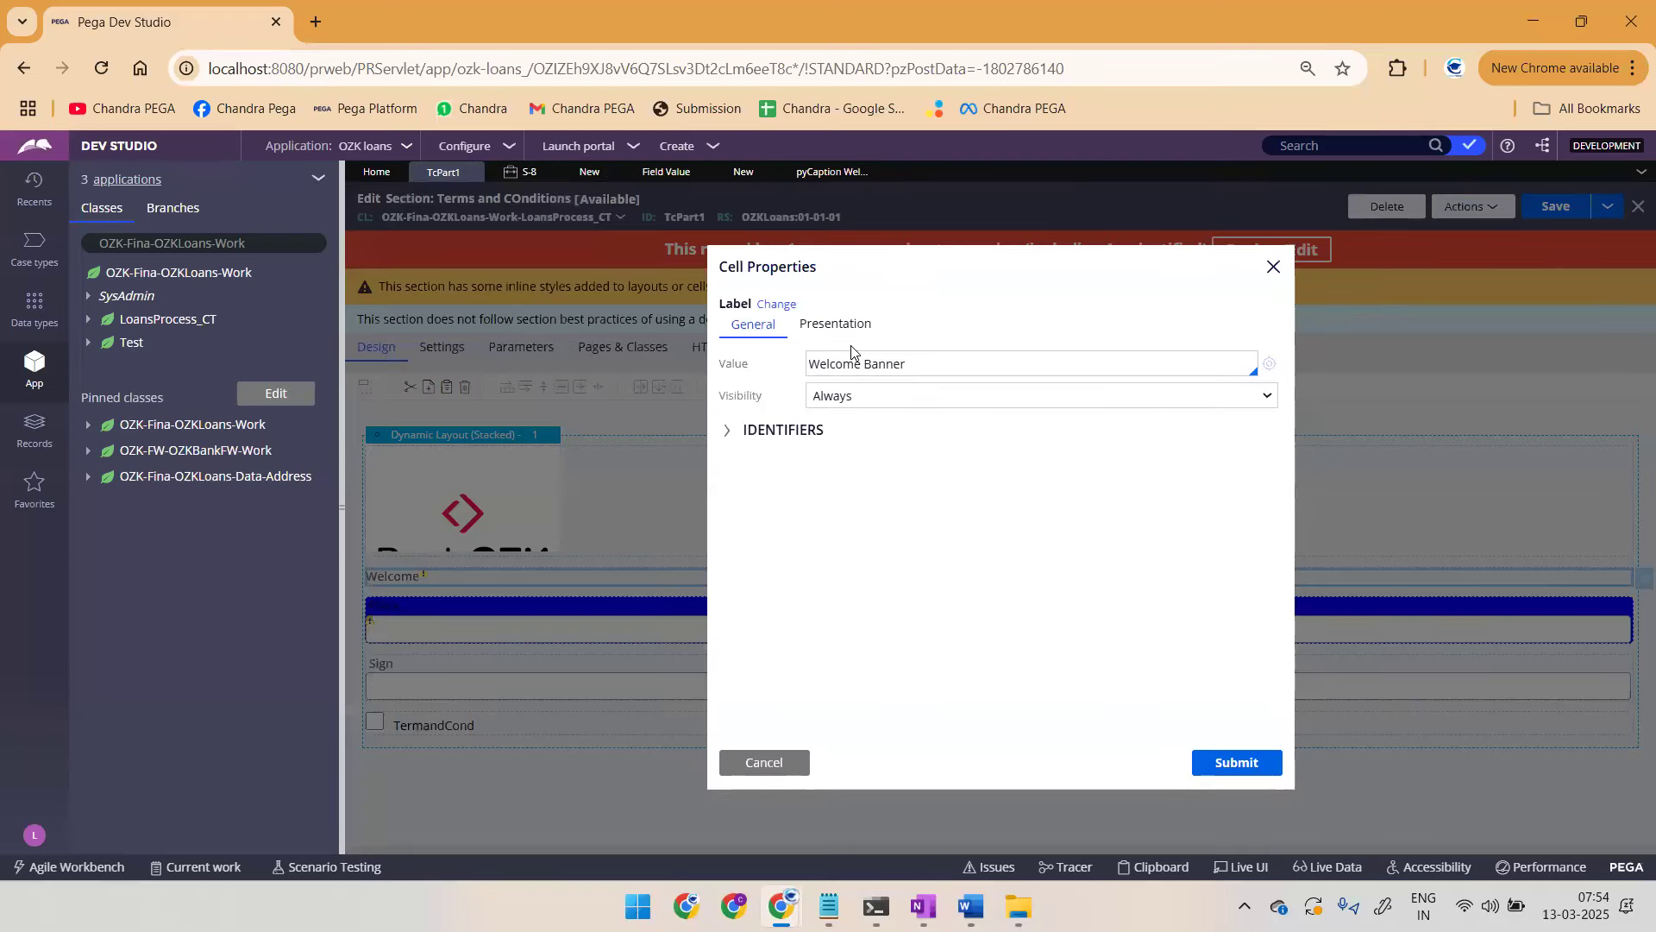
pyautogui.click(835, 326)
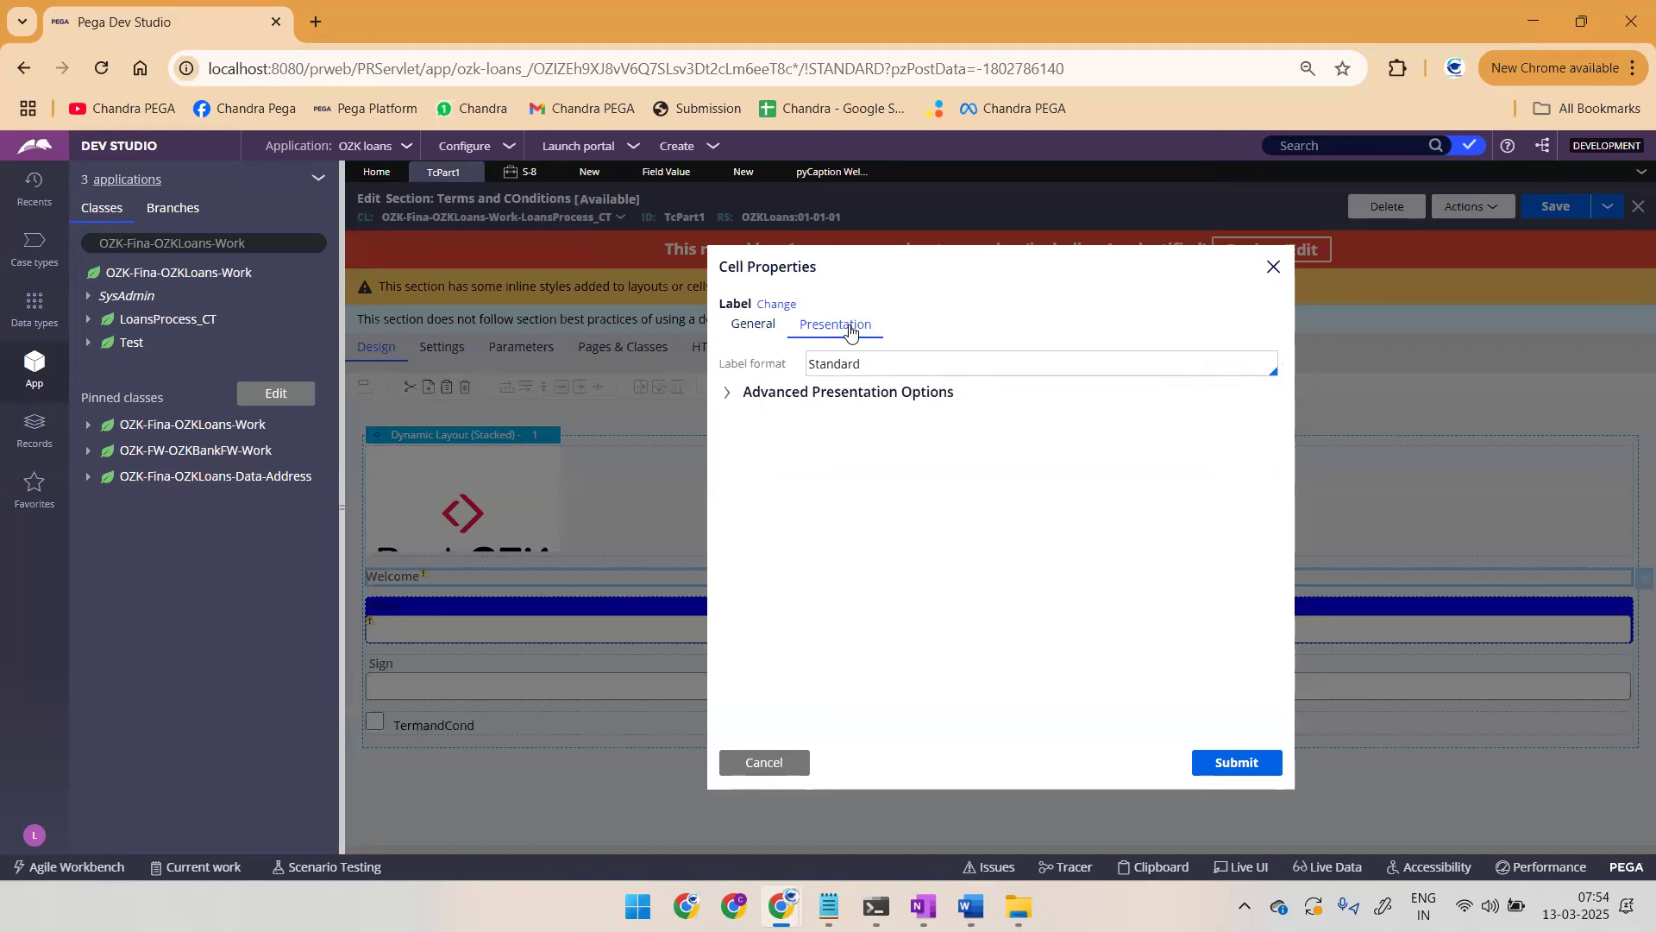
pyautogui.click(811, 390)
pyautogui.click(933, 505)
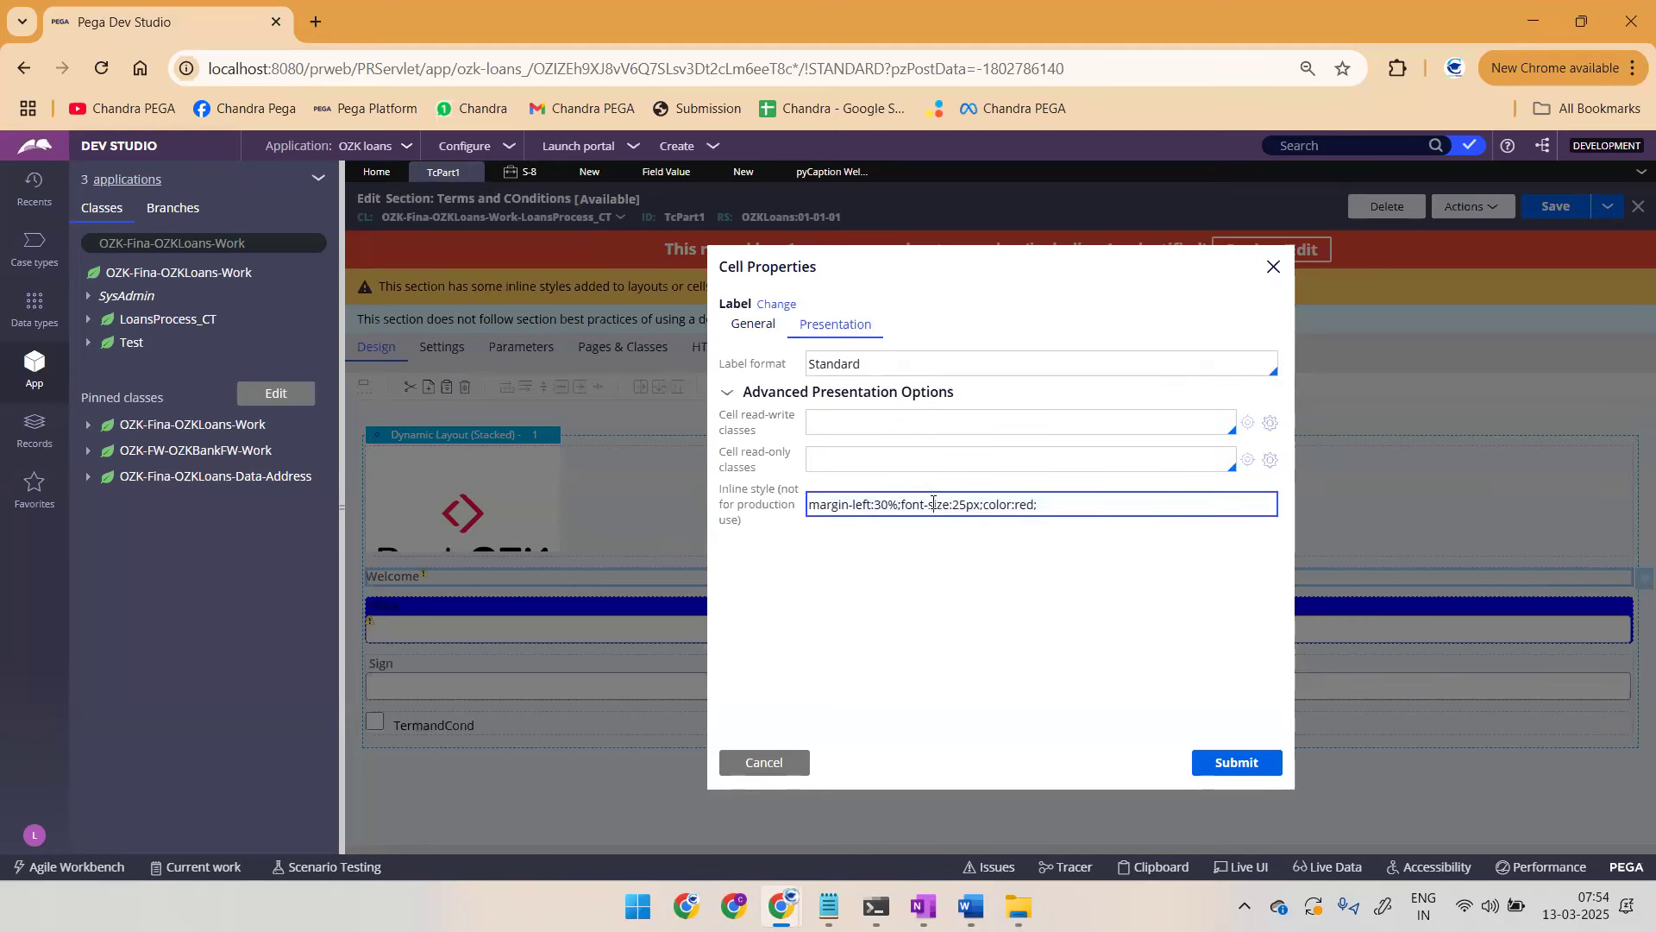
pyautogui.hotkey('ctrl', 'a')
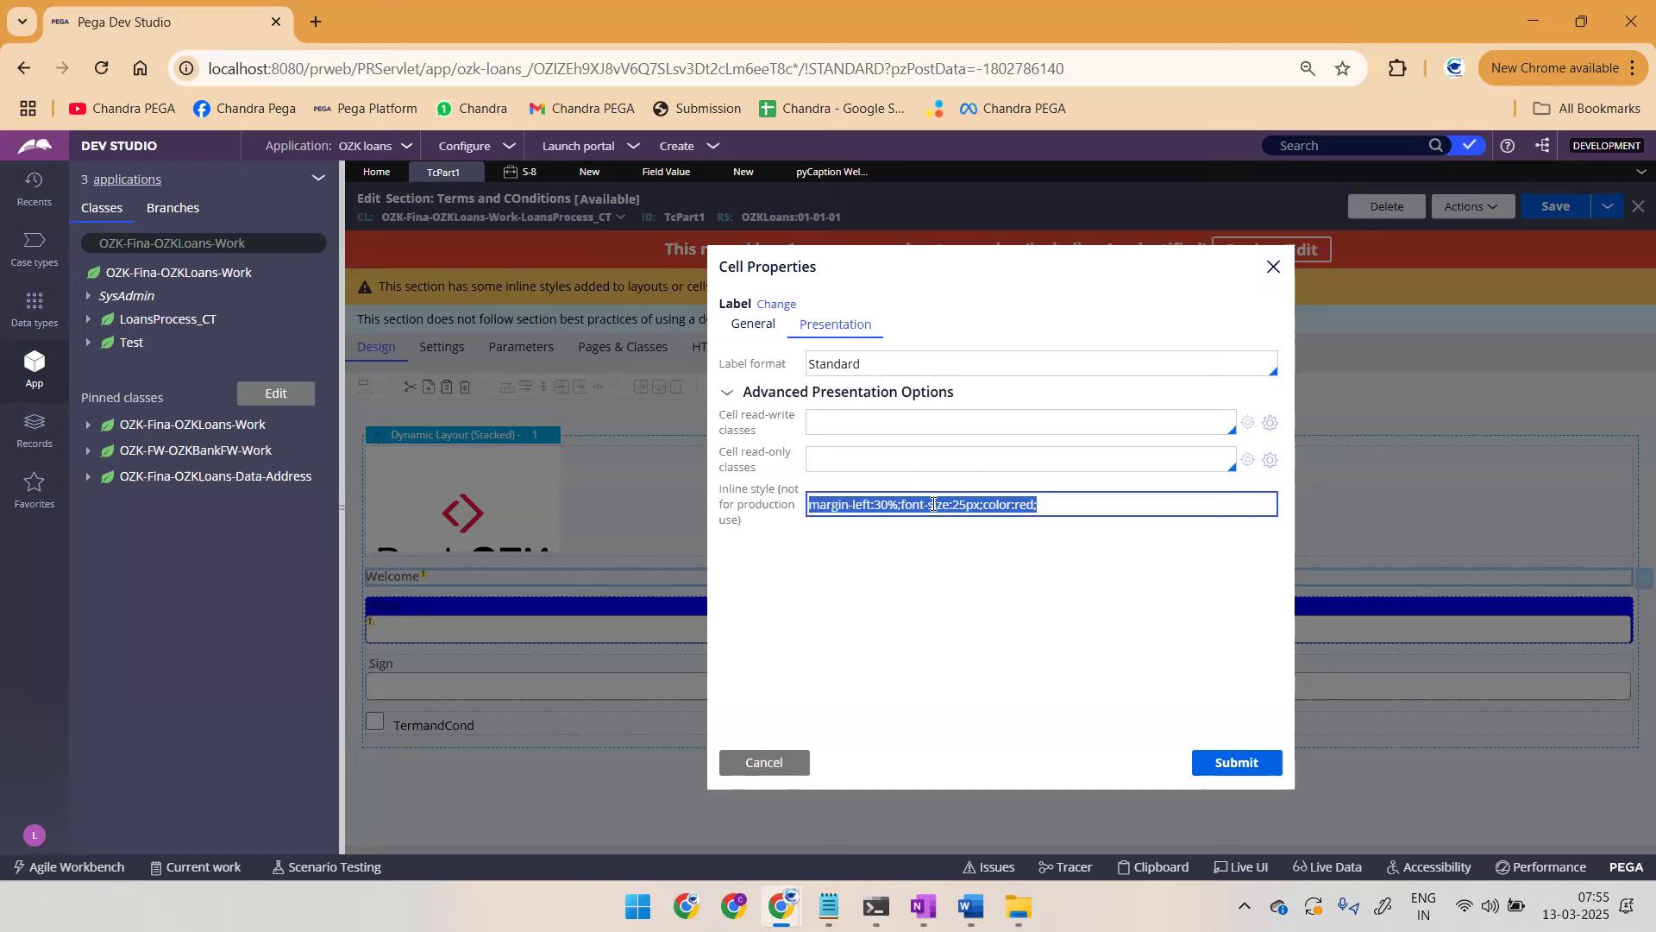
pyautogui.click(933, 504)
pyautogui.hotkey('ctrl', 'a')
pyautogui.click(949, 638)
pyautogui.click(992, 504)
pyautogui.hotkey('ctrl', 'a')
# Step: Paste a screenshot of the label's inline style settings at the end of the Word document
pyautogui.press('alt+Print')
pyautogui.hotkey('alt', 'Tab')
pyautogui.hotkey('ctrl', 'End')
pyautogui.hotkey('ctrl', 'v')
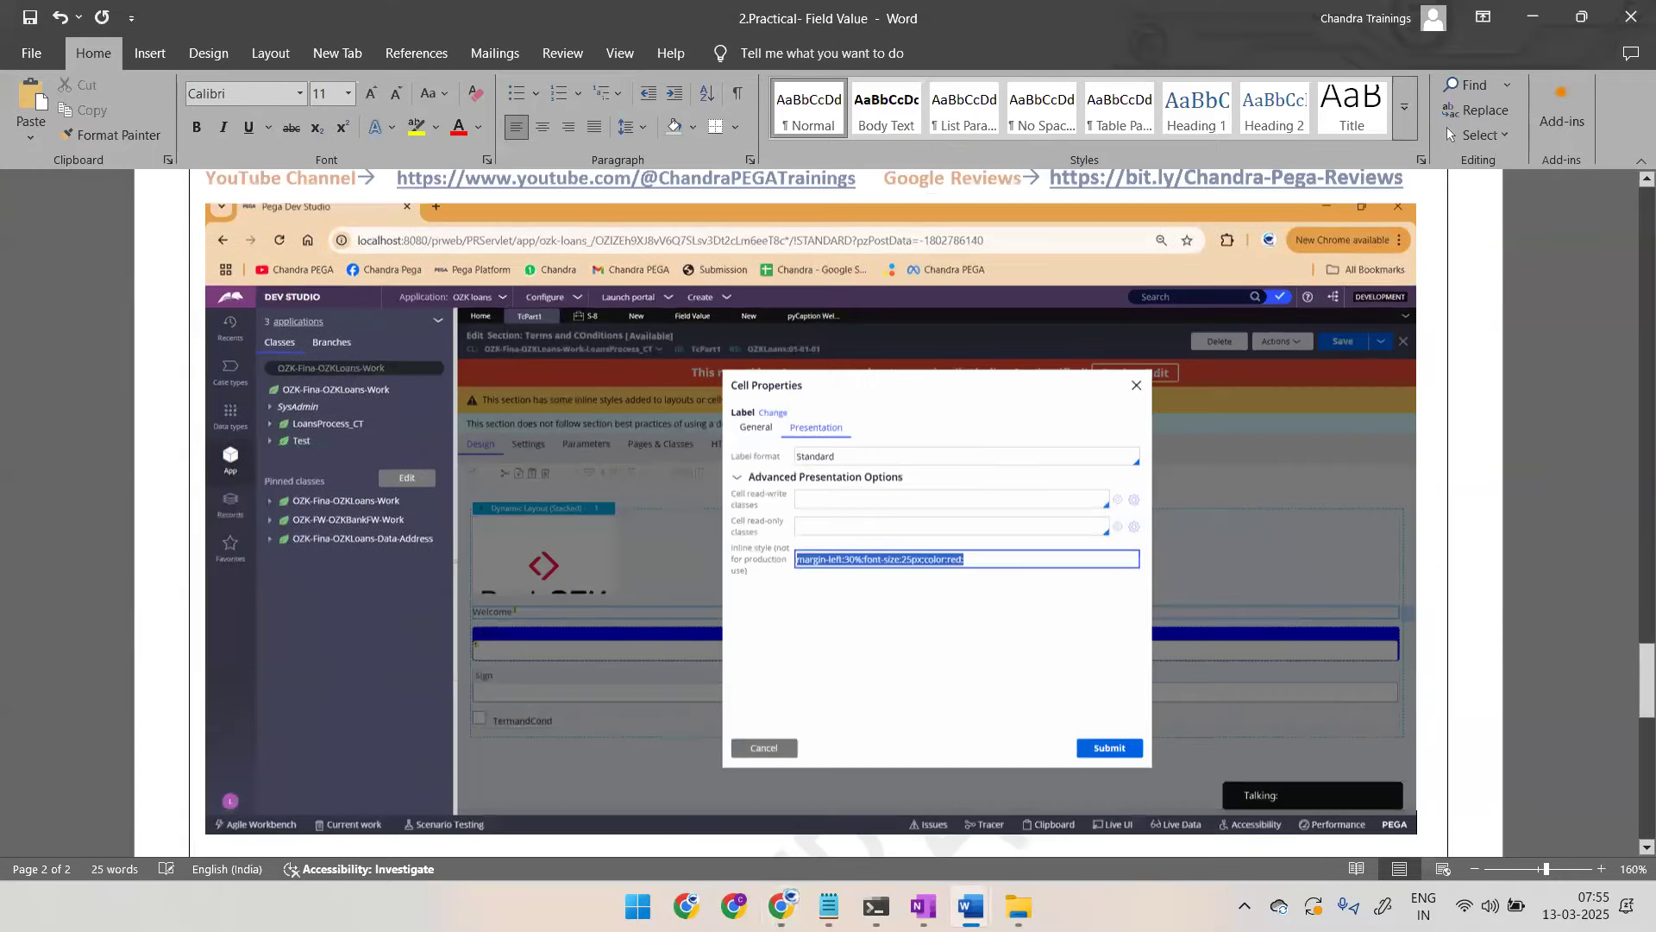
pyautogui.press('Return')
# Step: Add the lines "Submit", "Save" and "Run case" below the pasted screenshot
pyautogui.write('Sy')
pyautogui.press('BackSpace')
pyautogui.write('ubmit')
pyautogui.press('Return')
pyautogui.write('Save')
pyautogui.press('Return')
pyautogui.write('Run casae')
pyautogui.press('Return')
pyautogui.press('BackSpace')
pyautogui.press('BackSpace')
pyautogui.press('BackSpace')
pyautogui.write('e')
# Step: Submit the label's cell properties in Dev Studio and create a new LoansProcess_CT case to preview the banner
pyautogui.hotkey('alt', 'Tab')
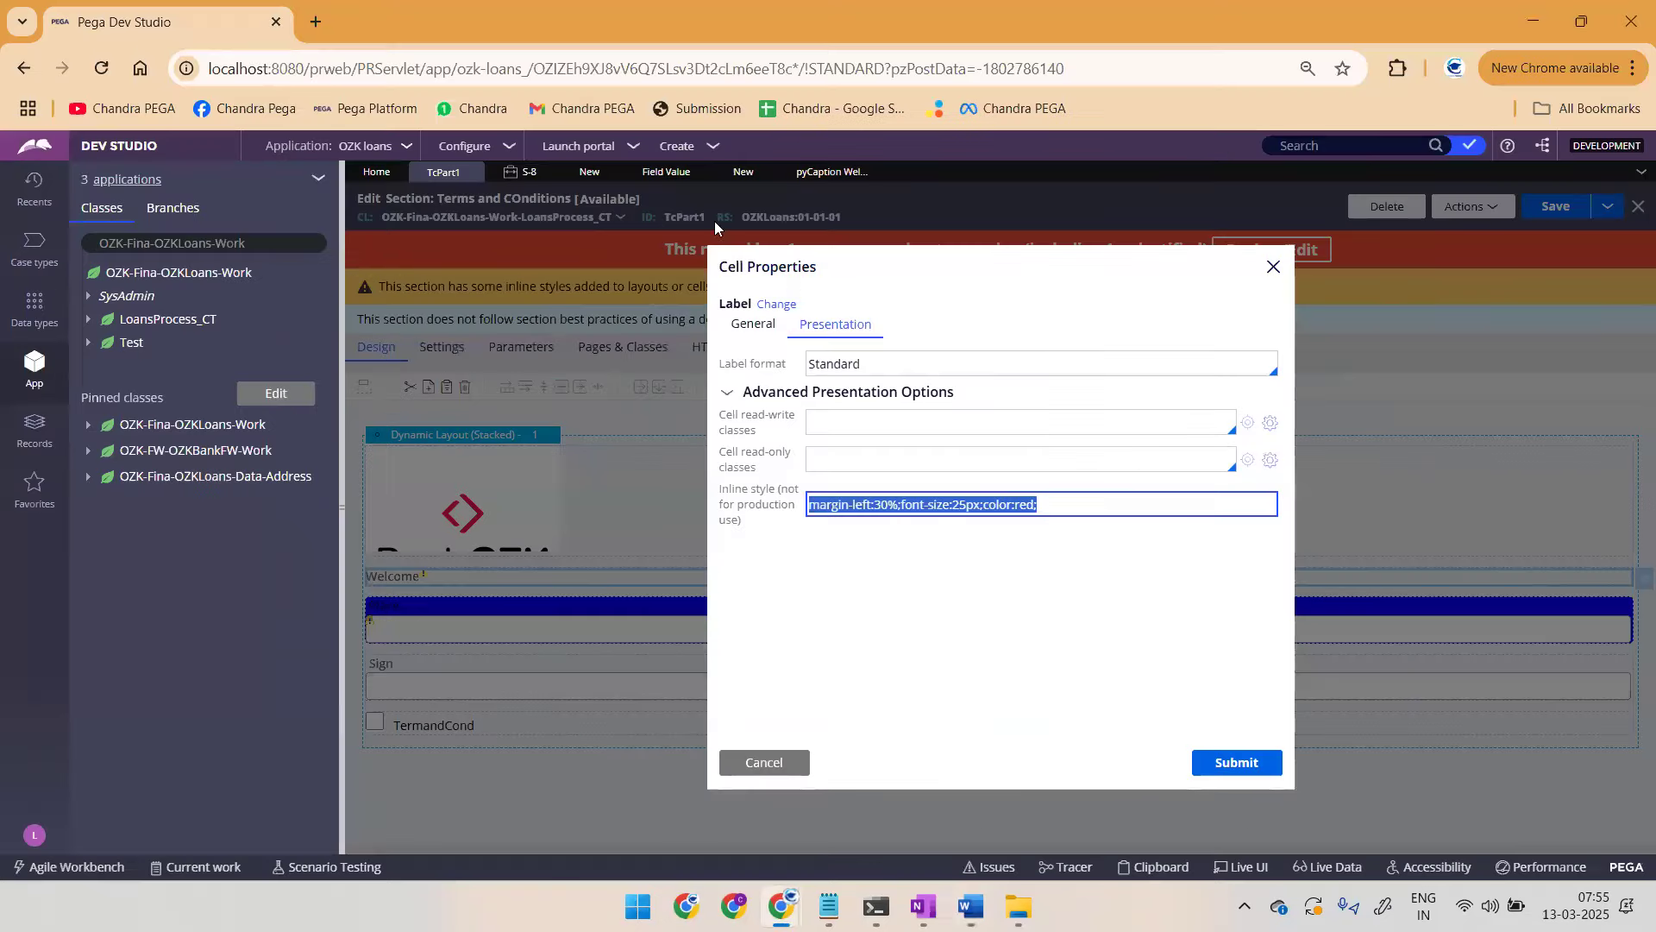
pyautogui.click(1239, 759)
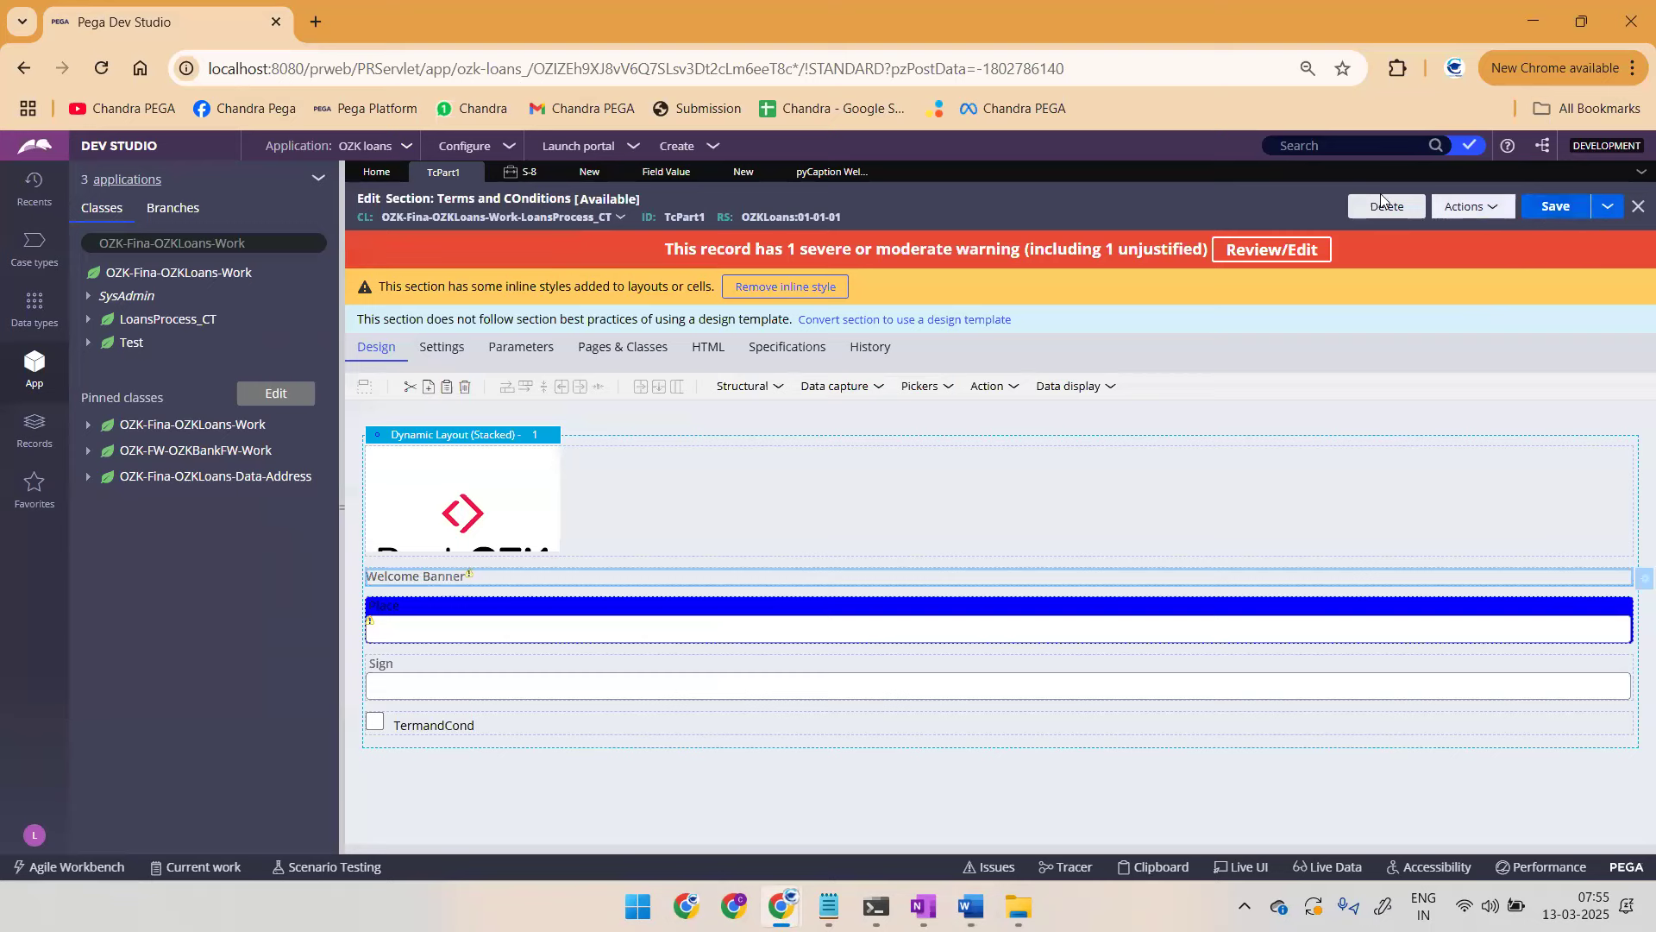
pyautogui.click(837, 172)
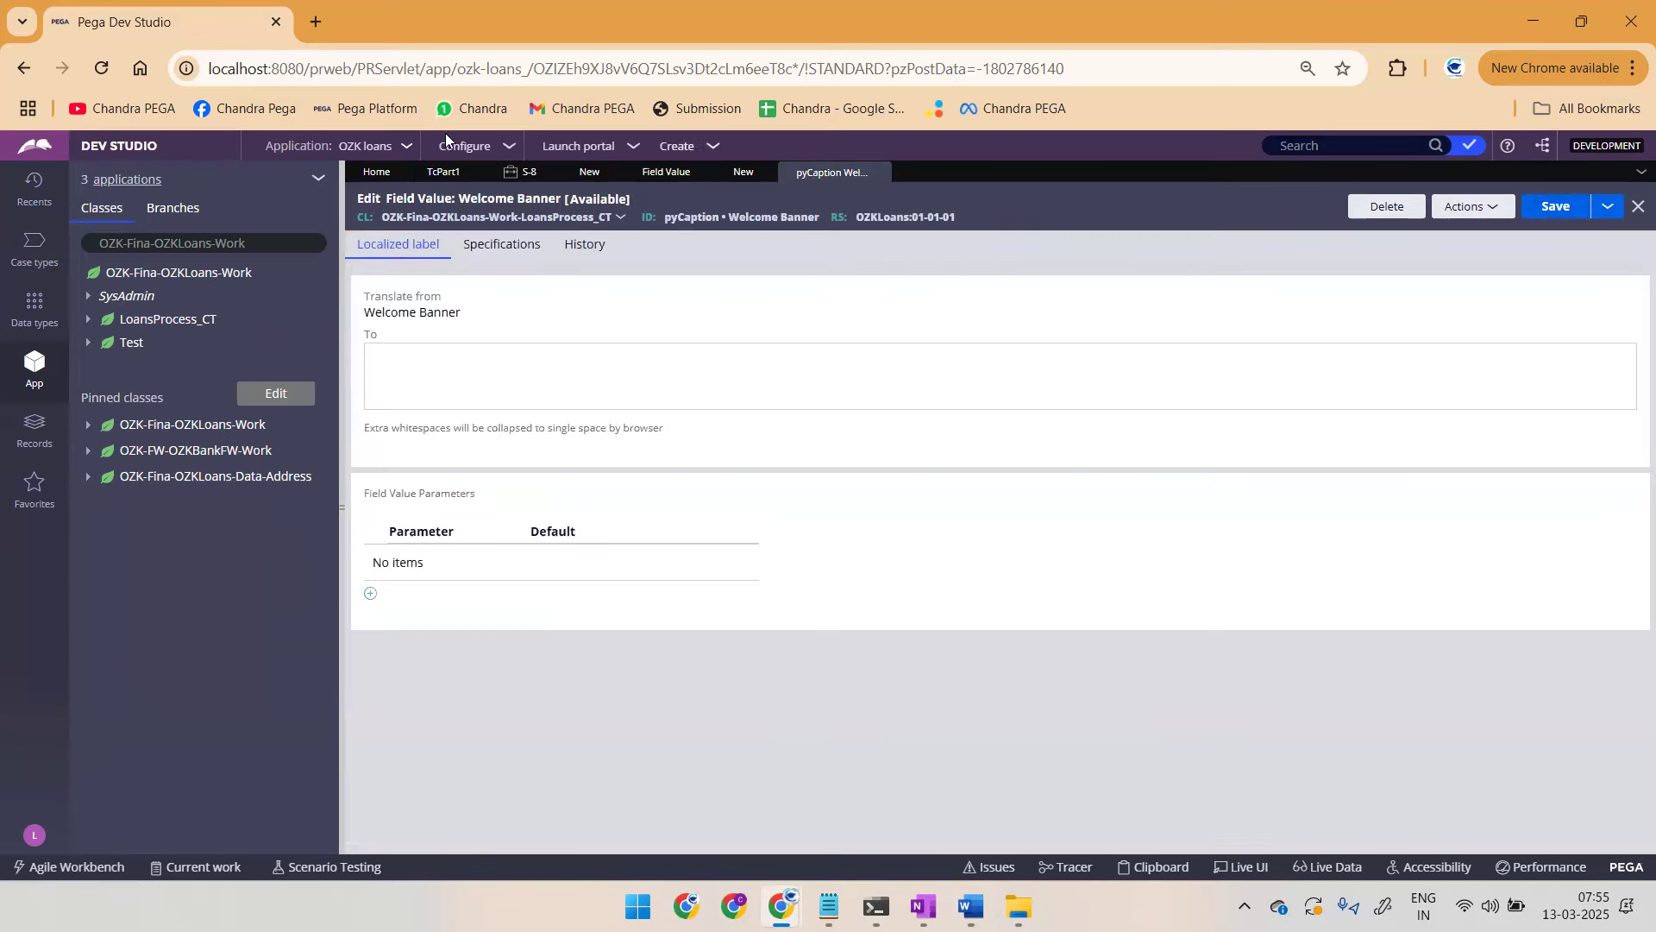
pyautogui.click(376, 171)
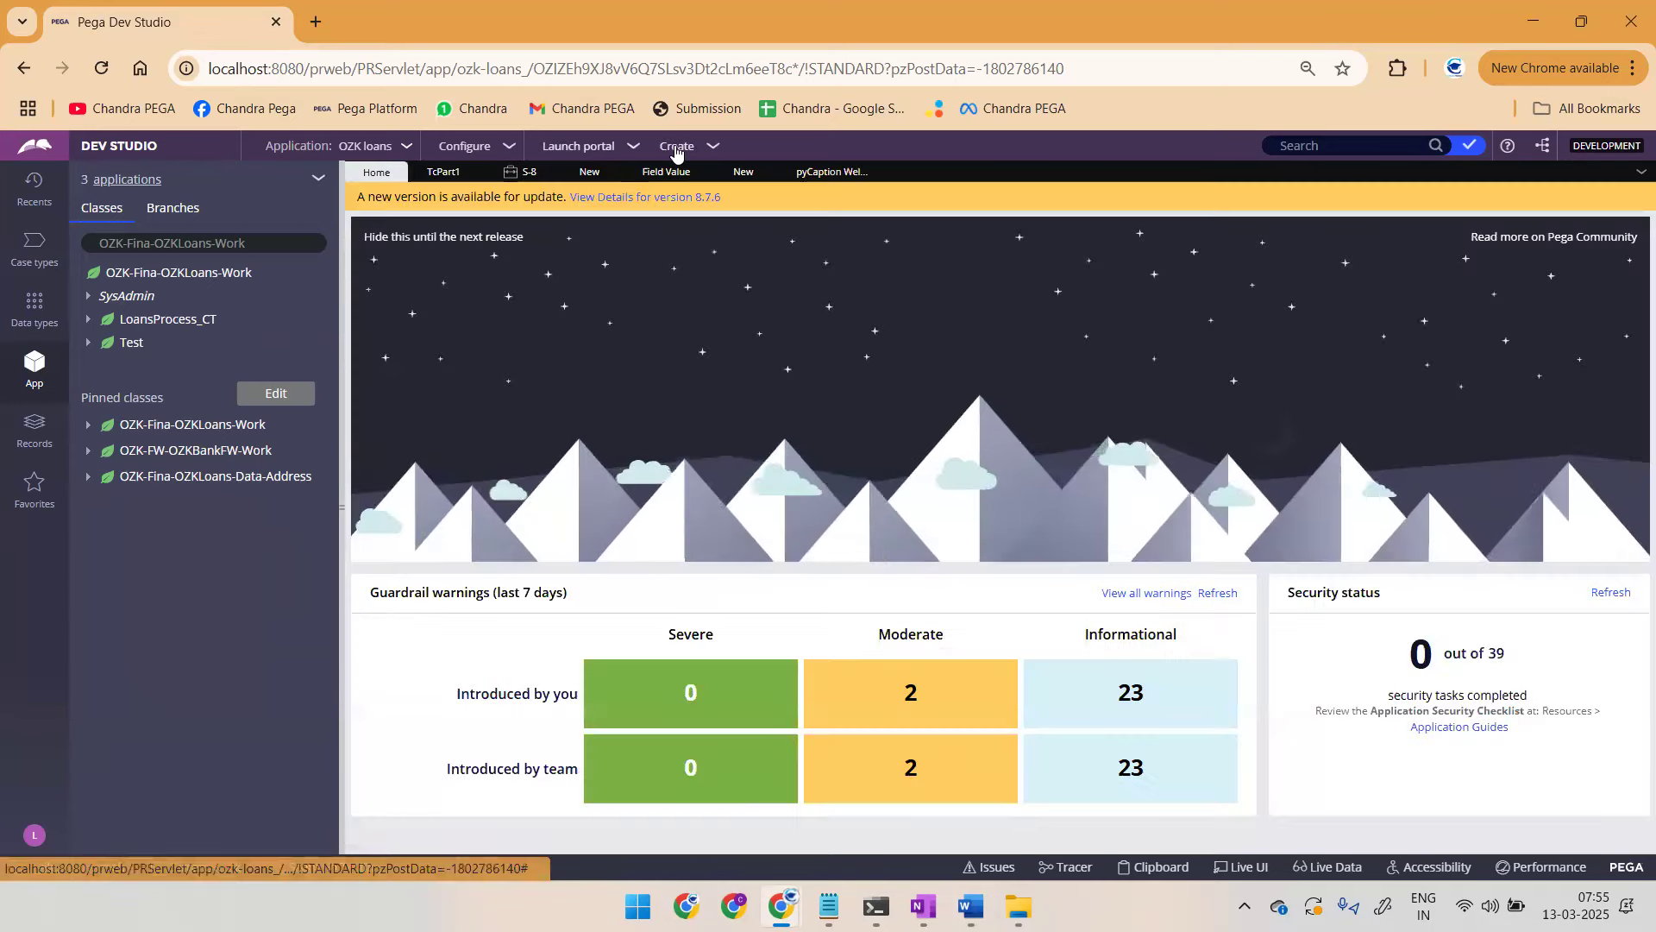
pyautogui.click(678, 146)
pyautogui.moveTo(714, 164)
pyautogui.click(897, 167)
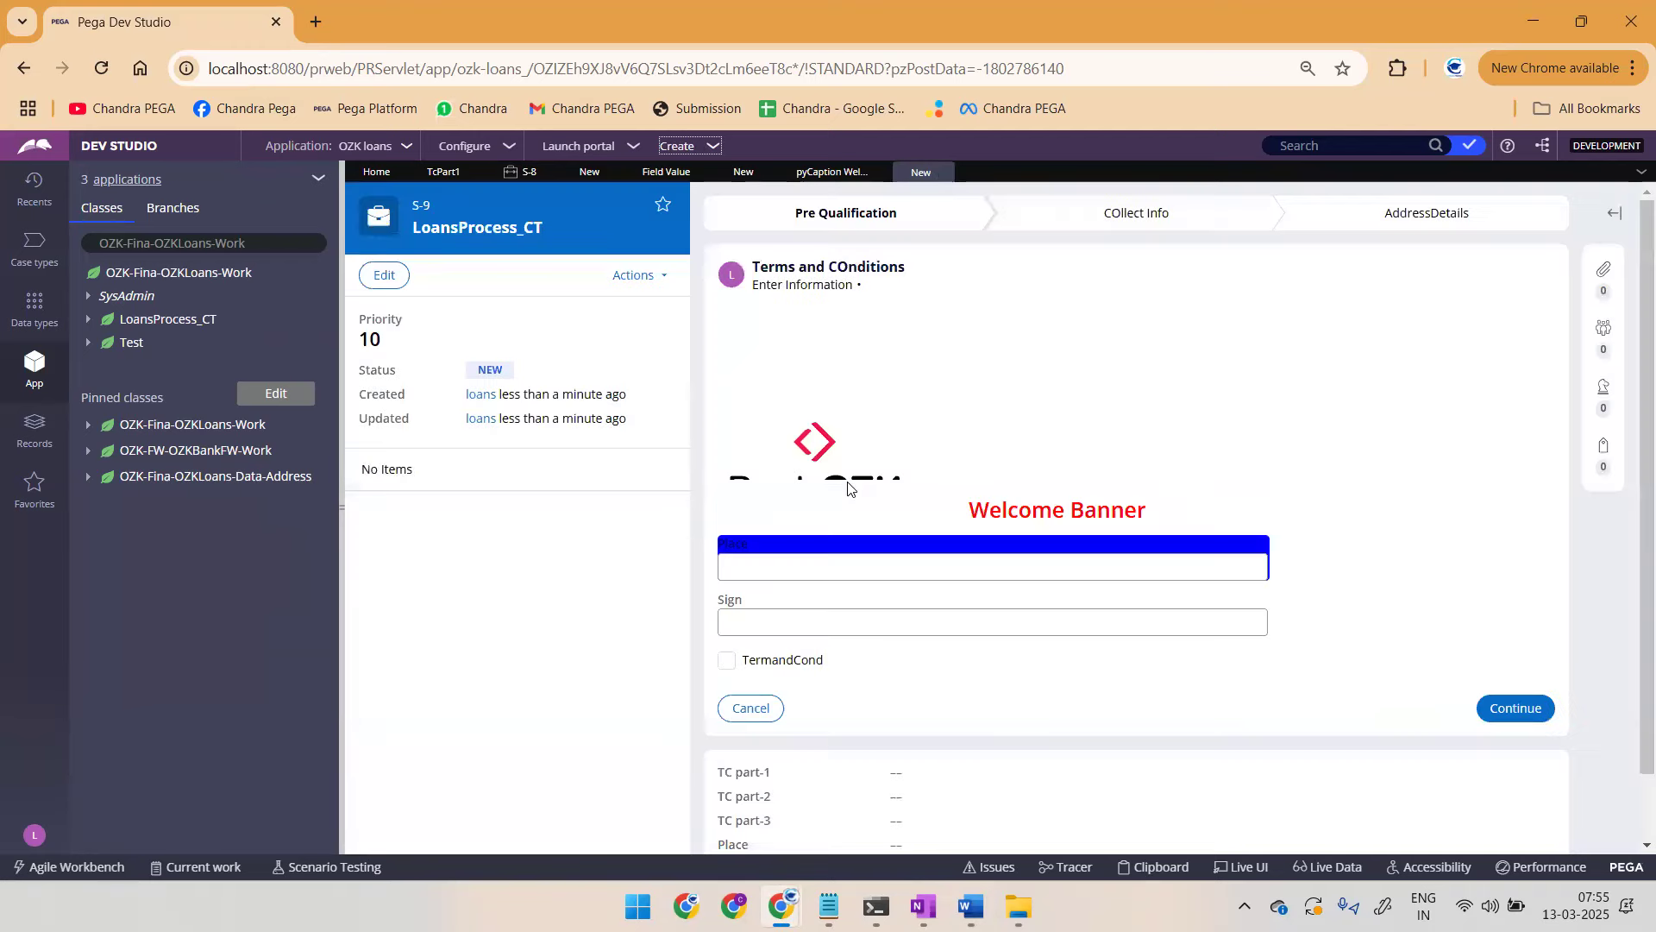
# Step: Review the Welcome Banner Field Value's identifier and its empty translation field
pyautogui.click(813, 174)
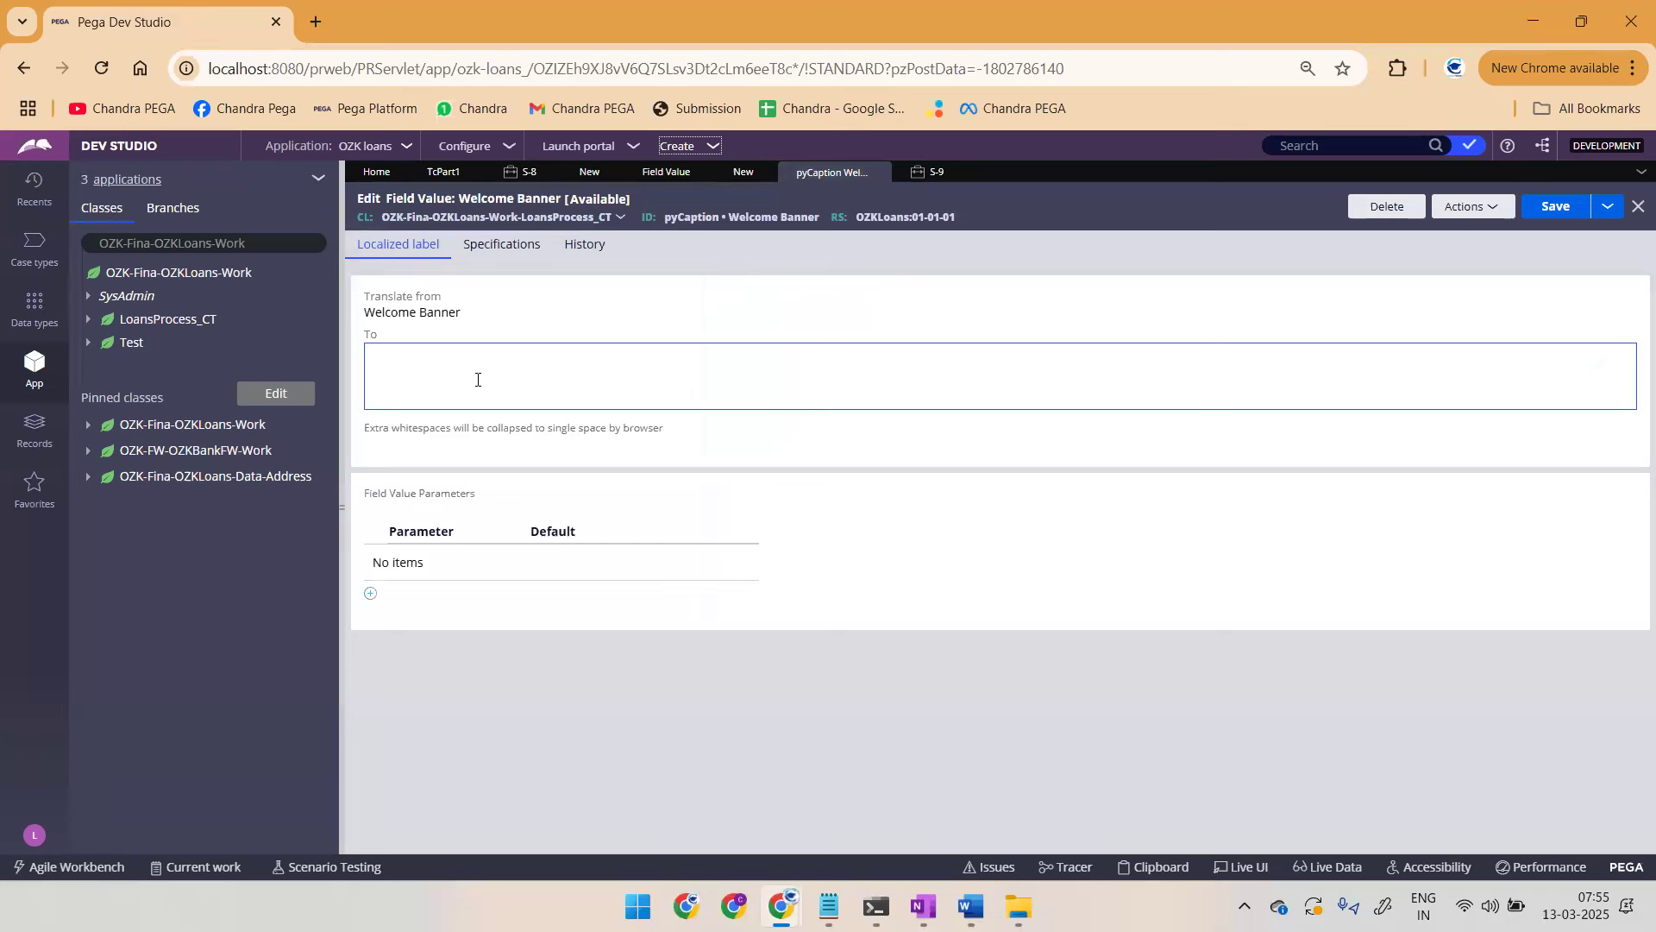
pyautogui.tripleClick(772, 218)
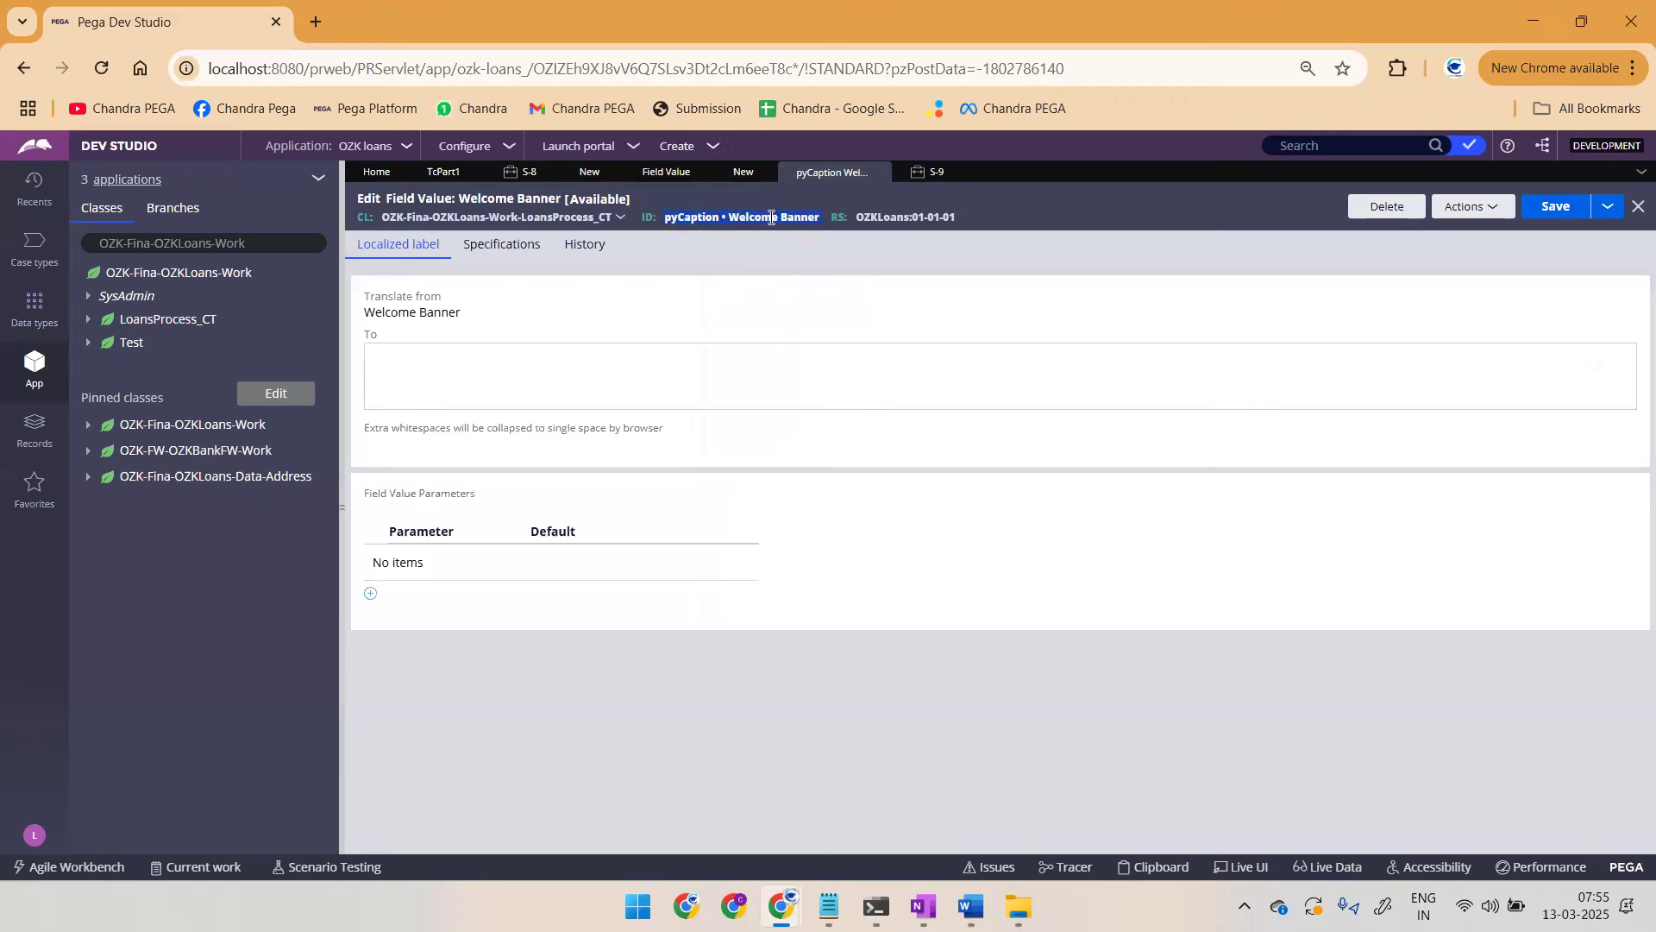
pyautogui.click(627, 378)
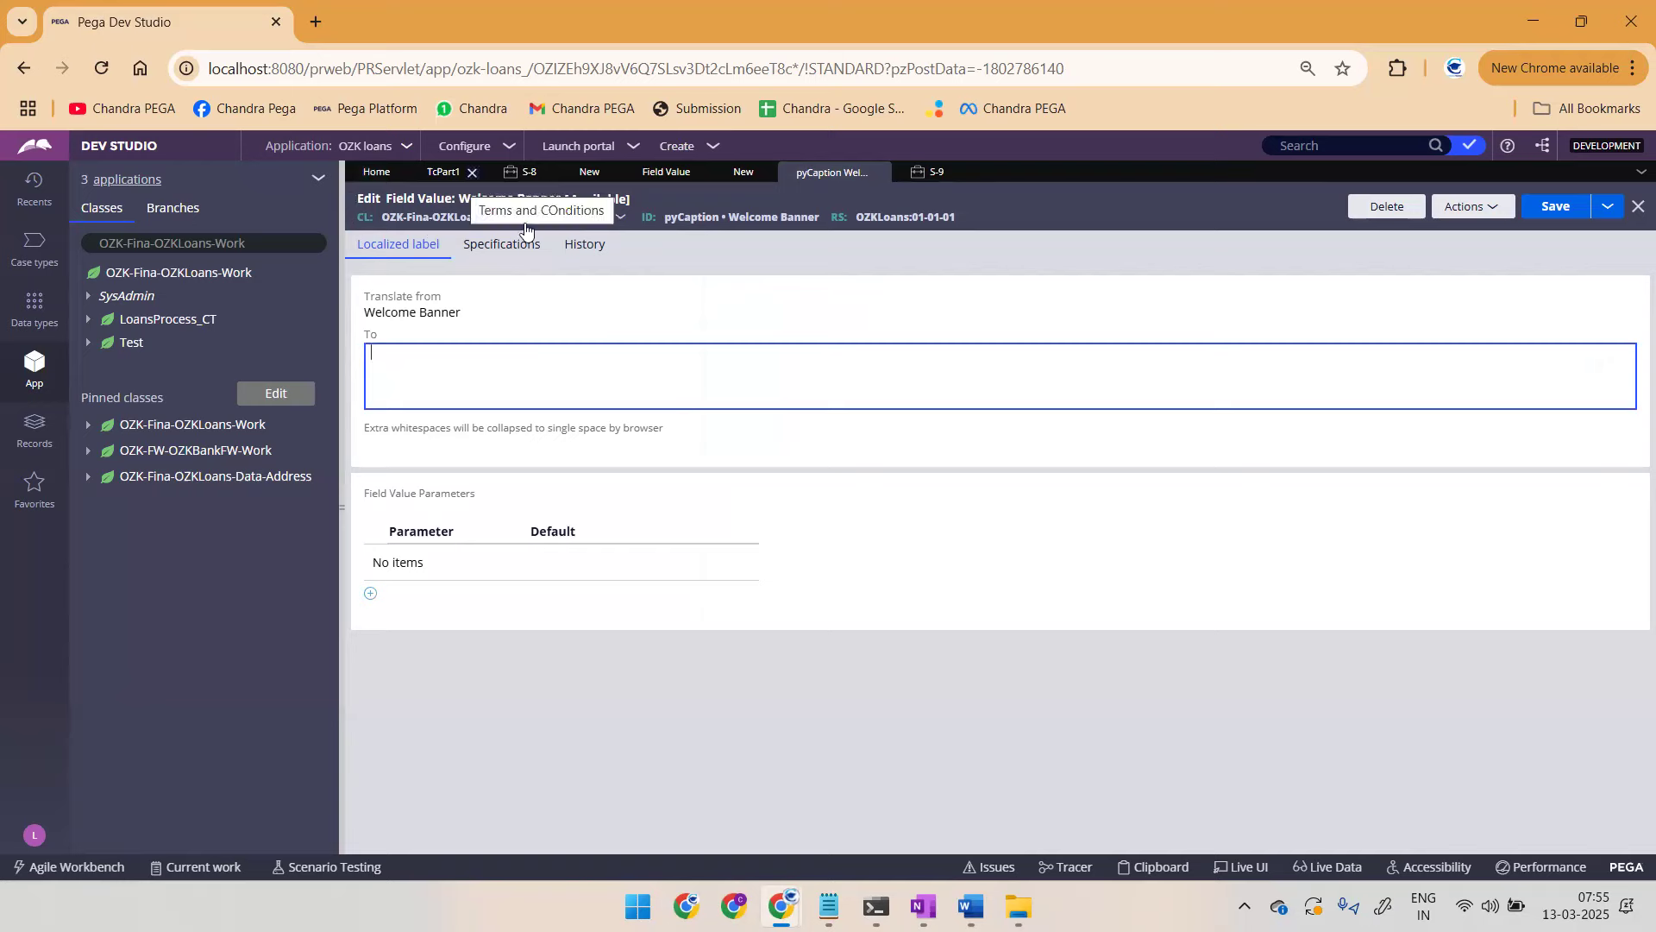
# Step: Switch to OneNote, clear the page, and handwrite "label" with an arrow and "field" below it in red ink
pyautogui.hotkey('alt', 'Tab')
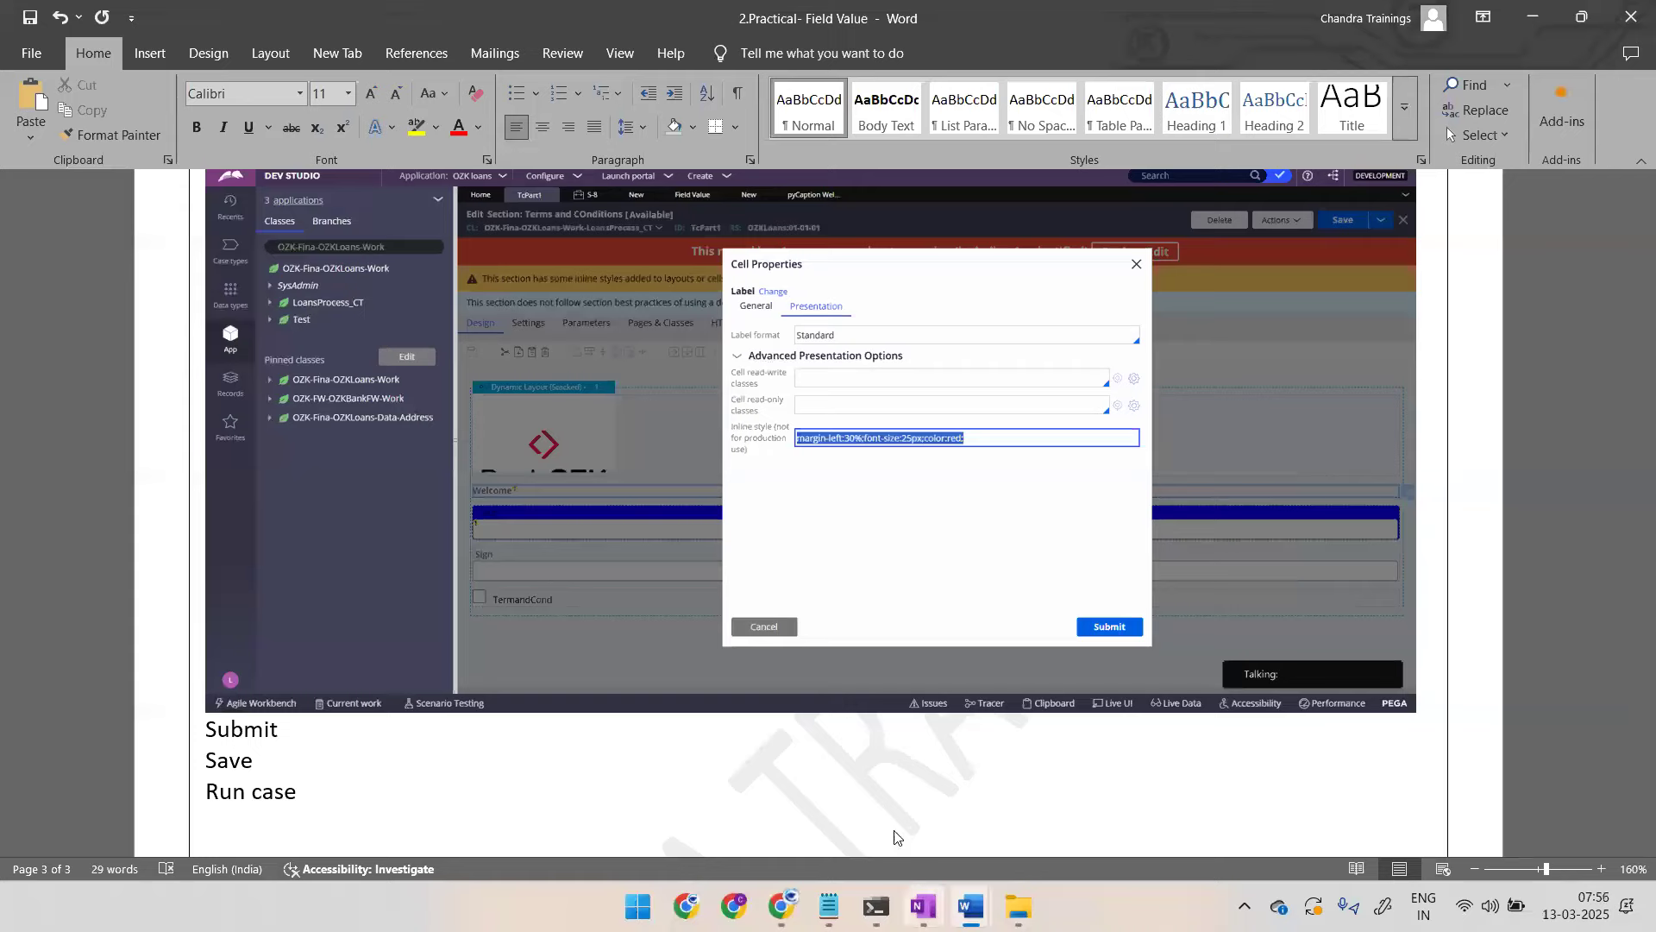
pyautogui.click(922, 905)
pyautogui.hotkey('ctrl', 'a')
pyautogui.press('Delete')
pyautogui.click(870, 65)
pyautogui.moveTo(239, 144)
pyautogui.mouseDown()
pyautogui.moveTo(241, 163)
pyautogui.moveTo(287, 165)
pyautogui.mouseUp()
pyautogui.moveTo(295, 145)
pyautogui.mouseDown()
pyautogui.moveTo(299, 166)
pyautogui.moveTo(240, 234)
pyautogui.mouseUp()
pyautogui.moveTo(241, 226); pyautogui.dragTo(386, 159)
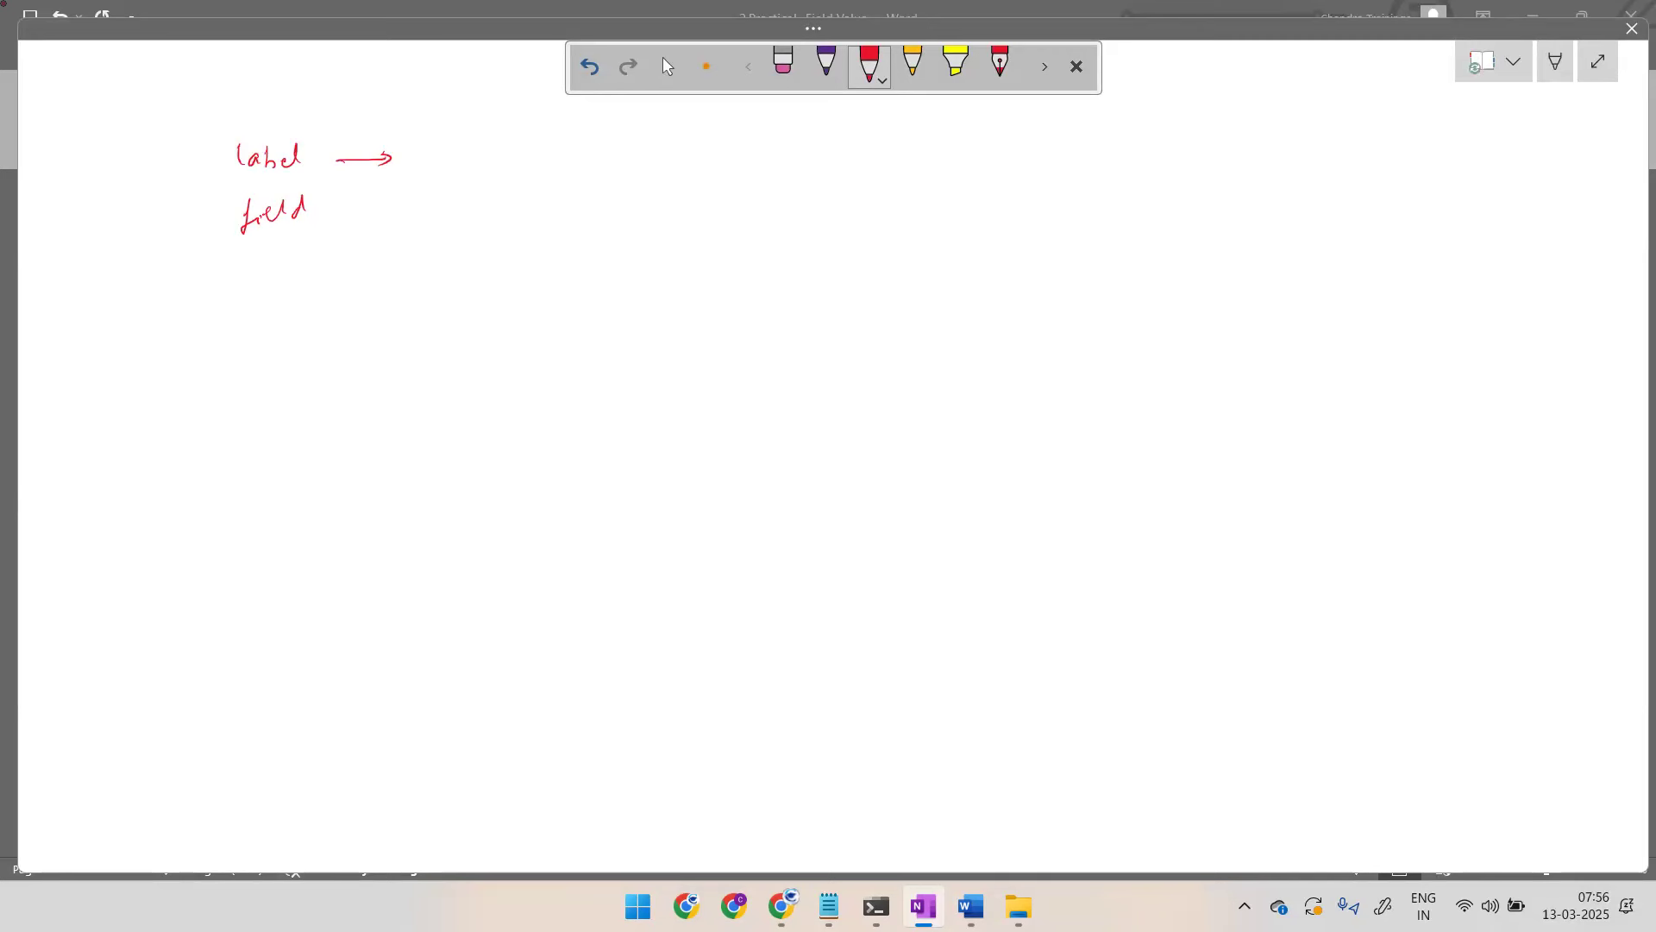
# Step: Write "message + styles" beside label, circle message, and mark the field row with an arrow, a tick and a cross under styles
pyautogui.moveTo(441, 163); pyautogui.dragTo(533, 155)
pyautogui.moveTo(577, 156); pyautogui.dragTo(635, 154)
pyautogui.moveTo(652, 136)
pyautogui.mouseDown()
pyautogui.moveTo(672, 165)
pyautogui.moveTo(691, 145)
pyautogui.mouseUp()
pyautogui.moveTo(358, 214); pyautogui.dragTo(401, 209)
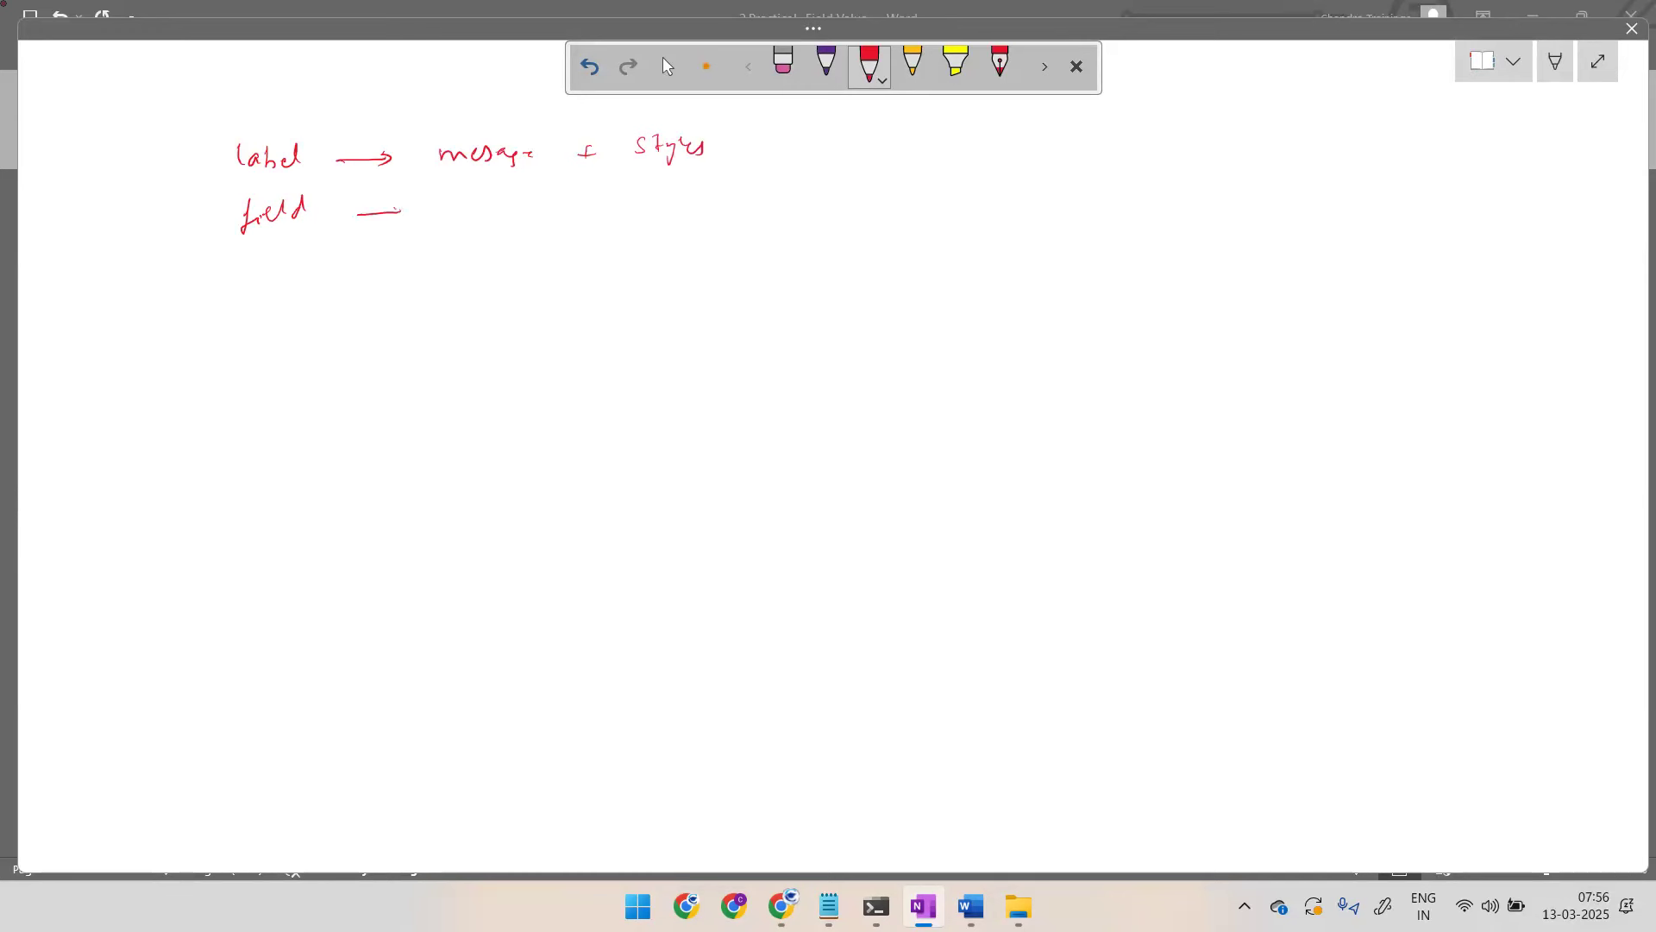
pyautogui.moveTo(494, 121)
pyautogui.mouseDown()
pyautogui.moveTo(545, 172)
pyautogui.moveTo(479, 132)
pyautogui.mouseUp()
pyautogui.moveTo(491, 201)
pyautogui.mouseDown()
pyautogui.moveTo(467, 215)
pyautogui.moveTo(517, 192)
pyautogui.moveTo(464, 217)
pyautogui.mouseUp()
# Step: Handwrite "target" below the field row, circle it repeatedly and add a tick beside it
pyautogui.moveTo(244, 274)
pyautogui.mouseDown()
pyautogui.moveTo(289, 293)
pyautogui.moveTo(223, 290)
pyautogui.moveTo(347, 276)
pyautogui.moveTo(250, 274)
pyautogui.mouseUp()
pyautogui.click(306, 282)
pyautogui.moveTo(142, 301); pyautogui.dragTo(212, 285)
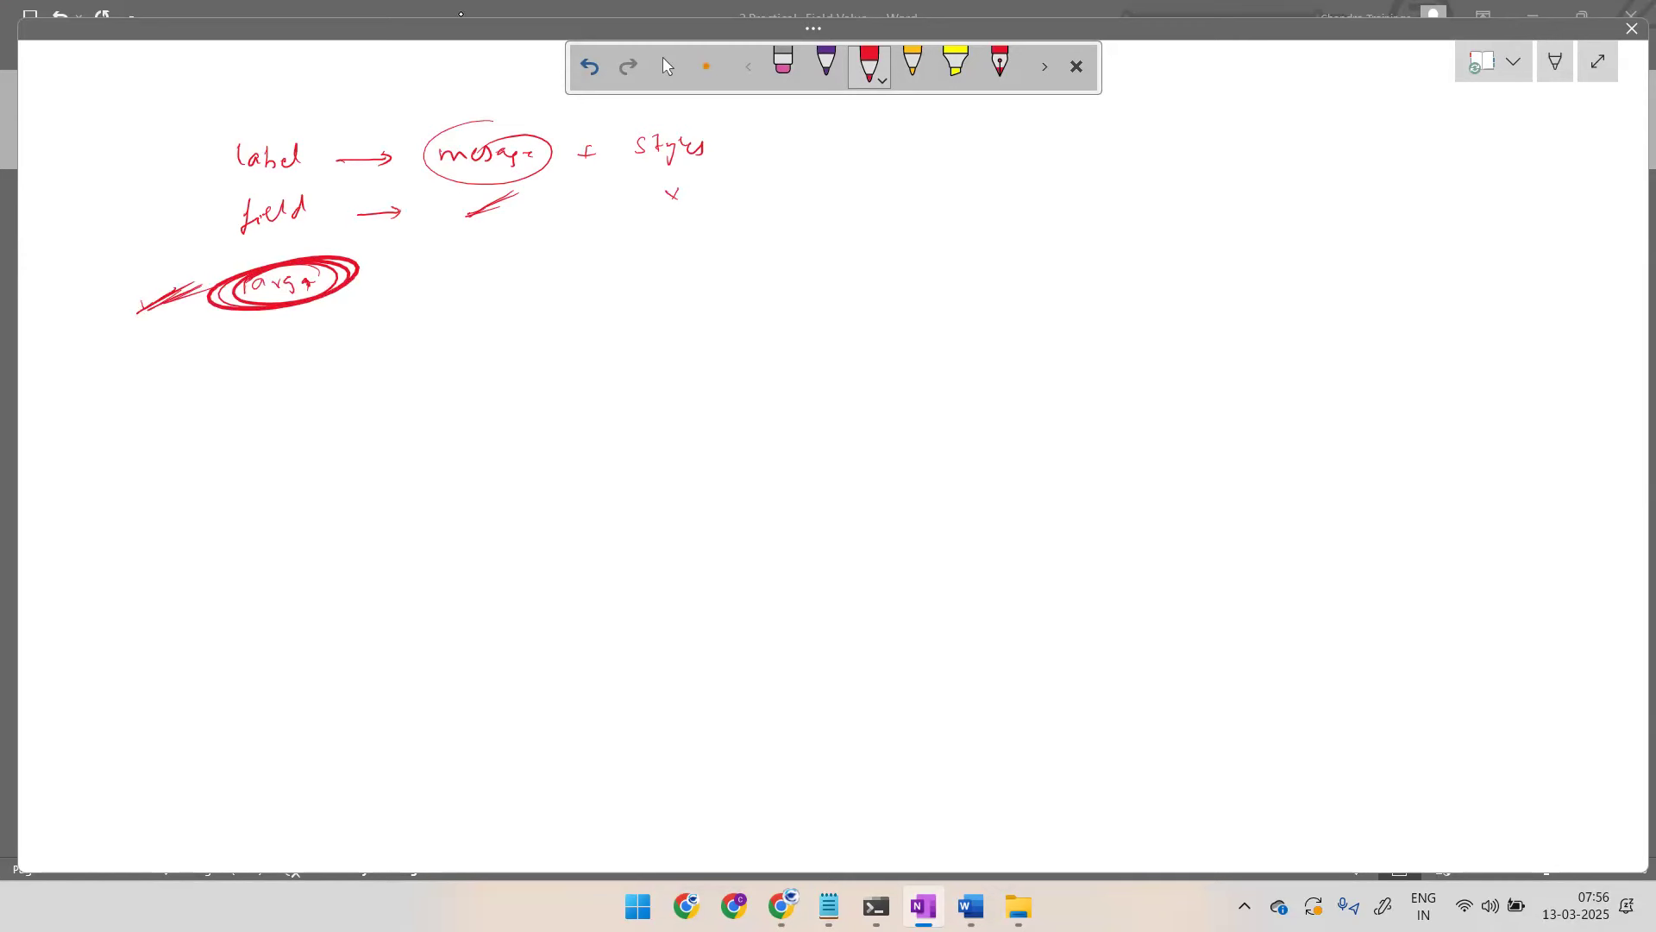
# Step: Draw a downward squiggle and a wavy line from target, add "word" with a rectangle beside it, and circle target again
pyautogui.moveTo(377, 267); pyautogui.dragTo(396, 330)
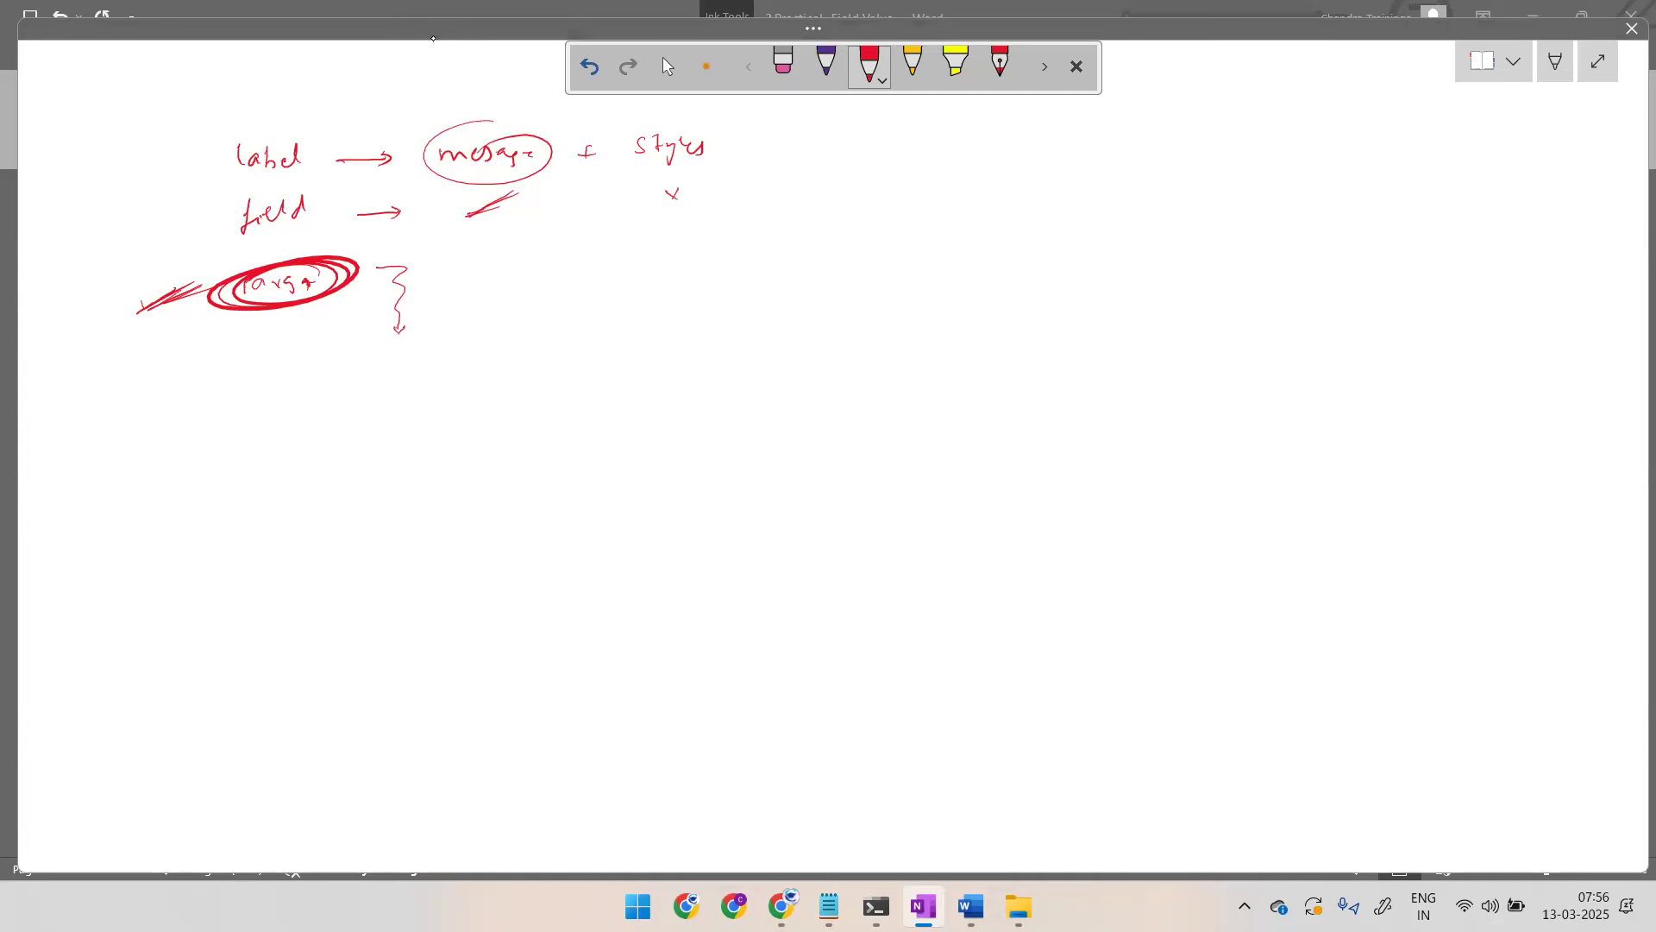
pyautogui.moveTo(351, 267)
pyautogui.mouseDown()
pyautogui.moveTo(538, 269)
pyautogui.moveTo(788, 237)
pyautogui.moveTo(670, 333)
pyautogui.moveTo(722, 237)
pyautogui.mouseUp()
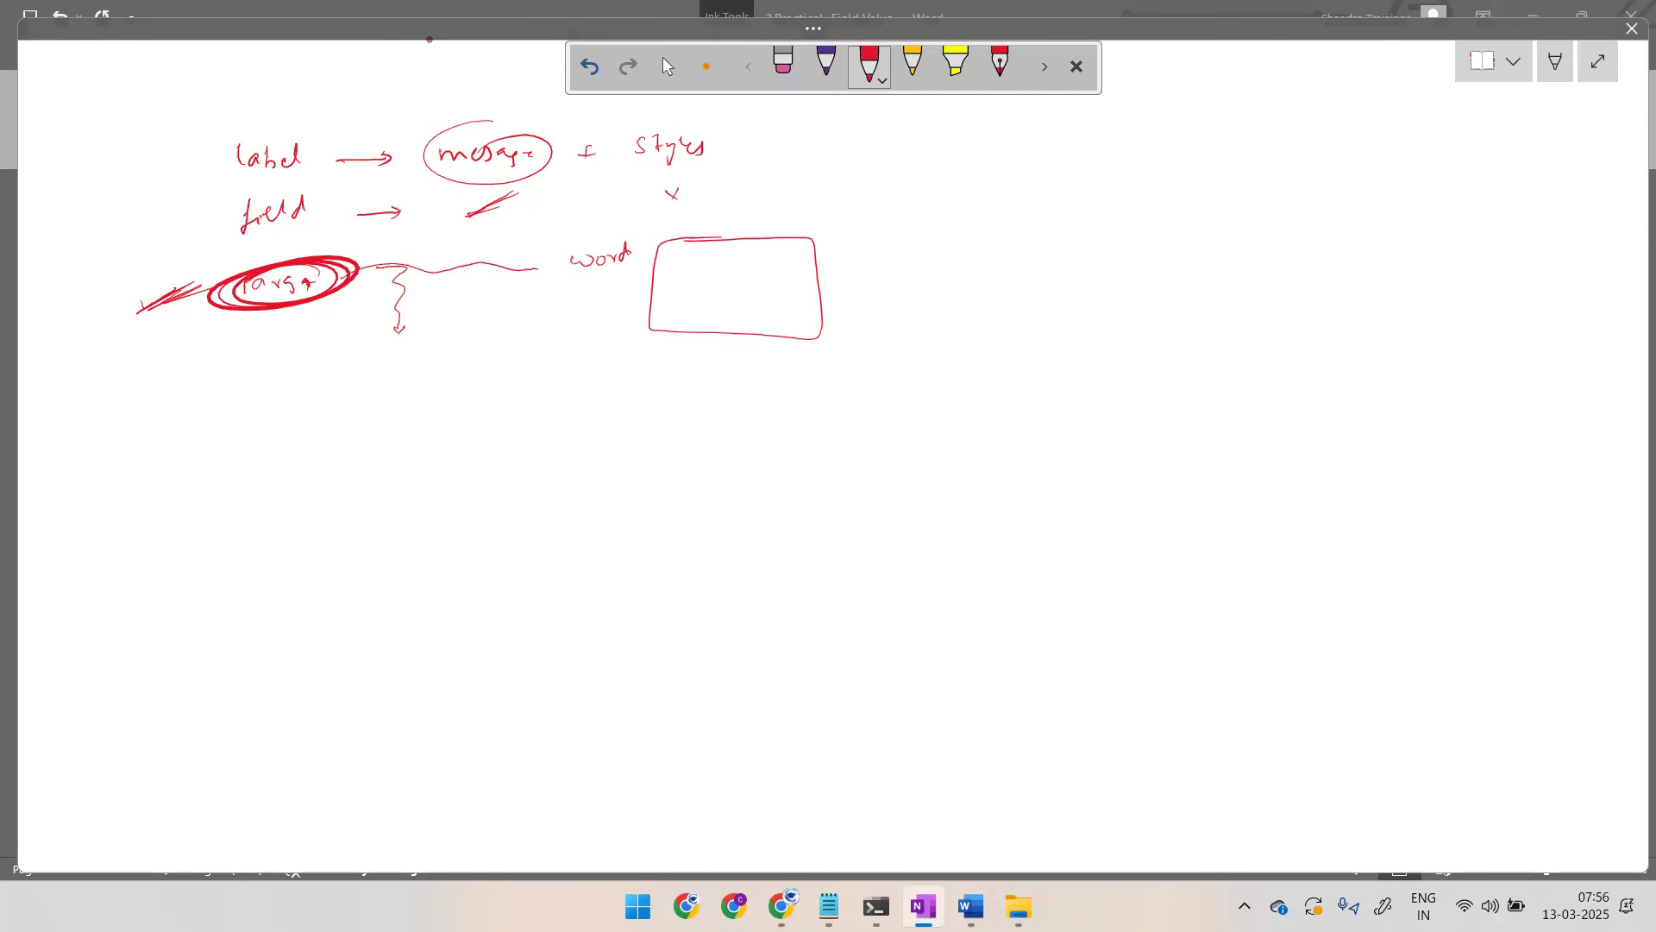
pyautogui.moveTo(329, 254)
pyautogui.mouseDown()
pyautogui.moveTo(352, 293)
pyautogui.moveTo(259, 269)
pyautogui.moveTo(228, 317)
pyautogui.mouseUp()
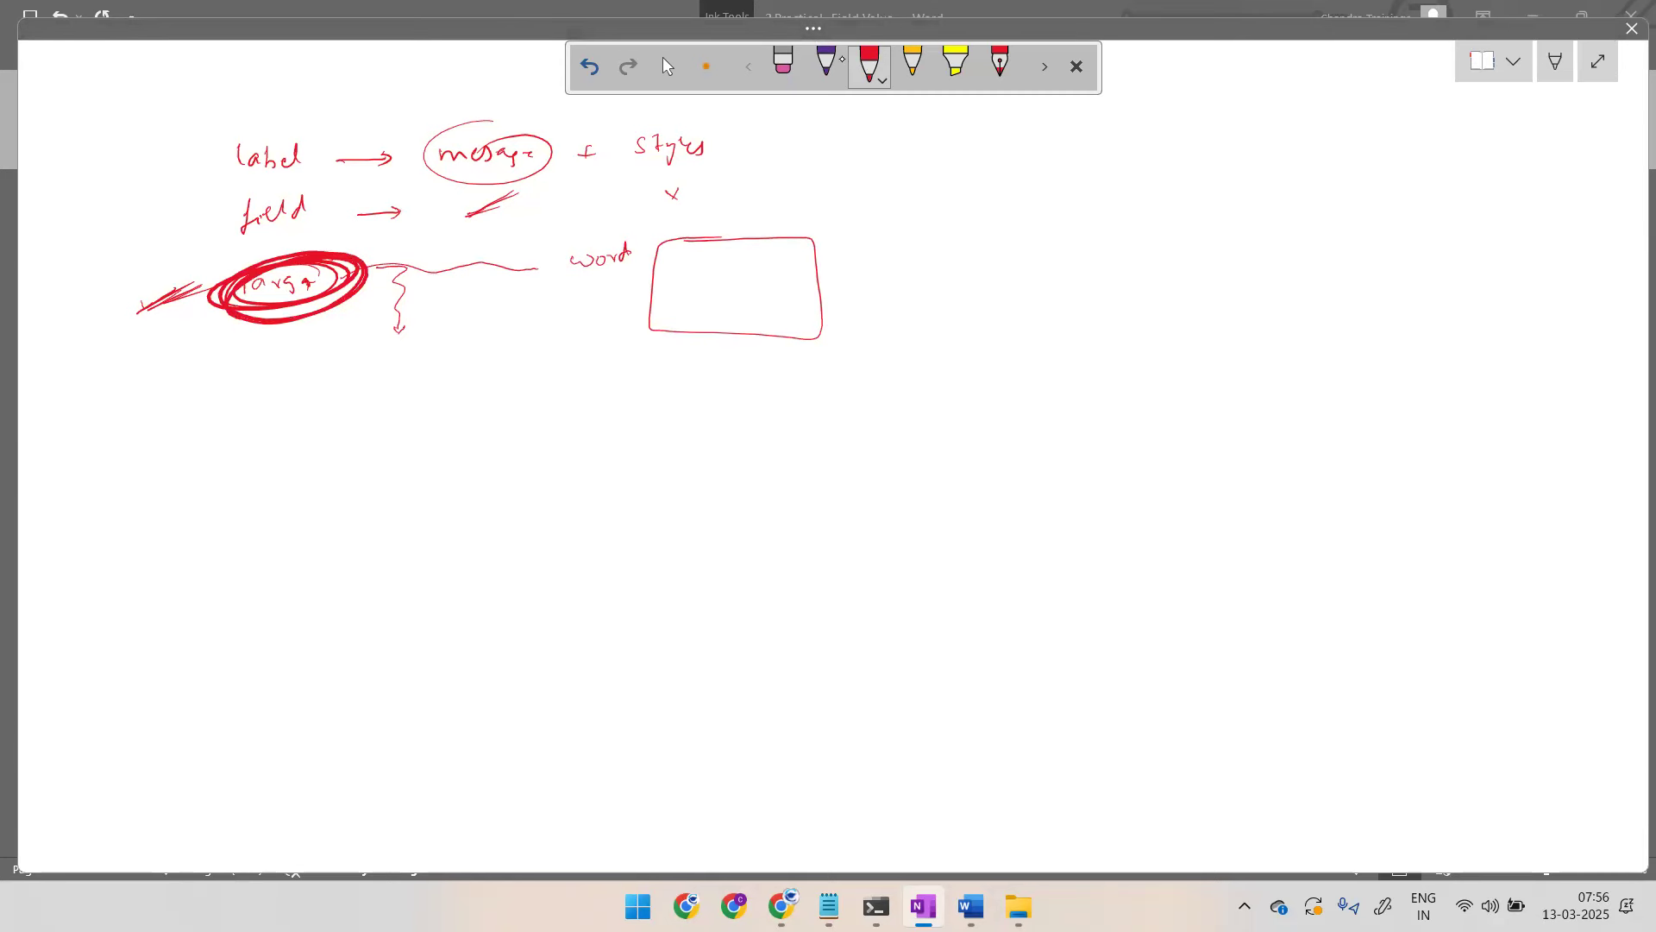